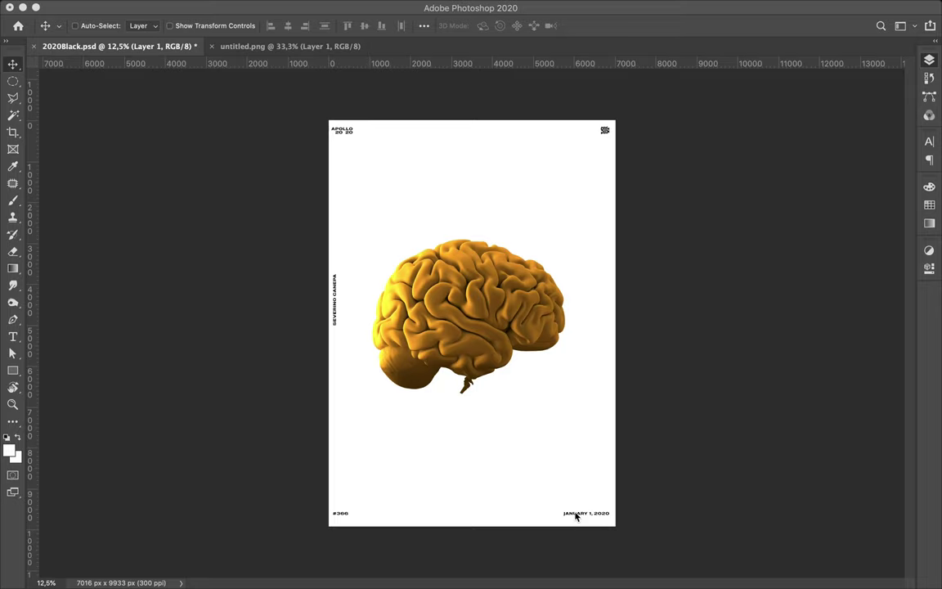
Step: Change the poster's date to AUGUST 15, 2020
{"action": "key", "text": "F7"}
{"action": "key", "text": "t"}
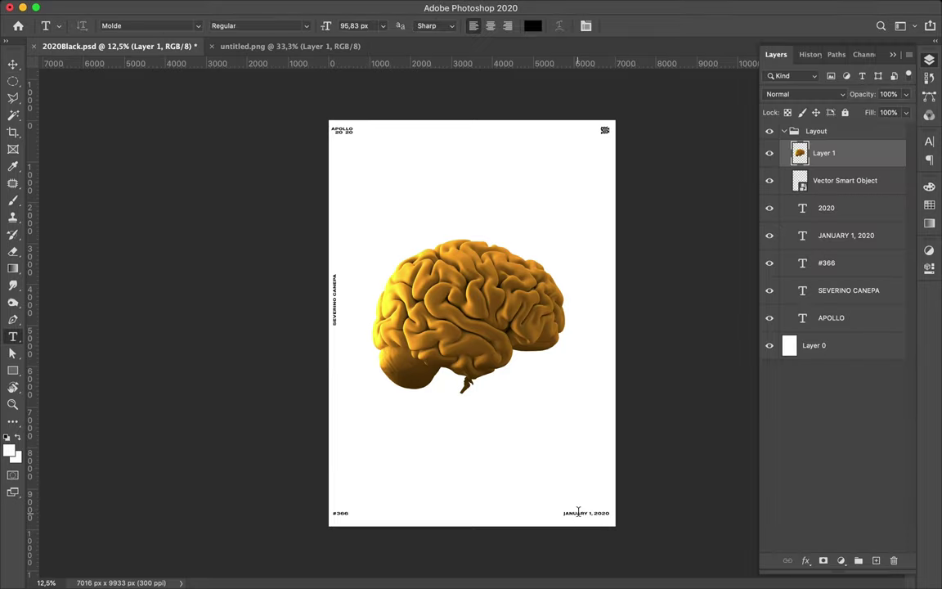
{"action": "double_click", "coordinate": [578, 513]}
{"action": "type", "text": "JUNE"}
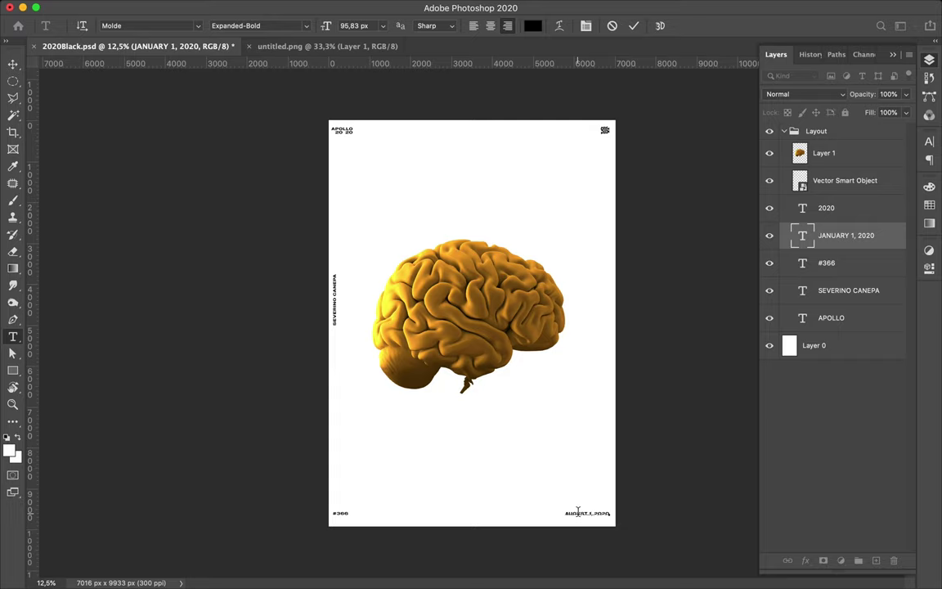
{"action": "left_click", "coordinate": [341, 513]}
Step: Change the issue number from #366 to #593
{"action": "double_click", "coordinate": [342, 512]}
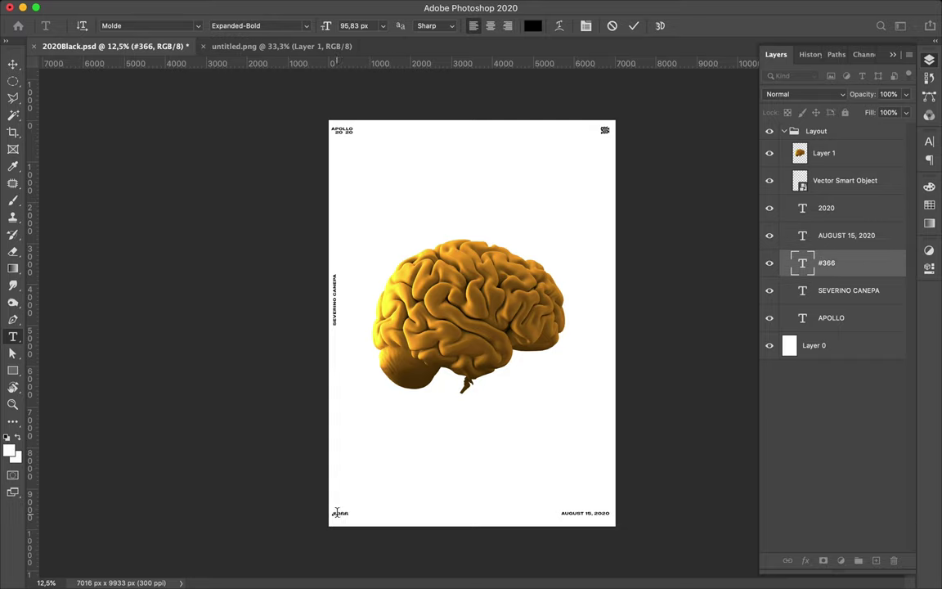
{"action": "type", "text": "#"}
{"action": "key", "text": "ctrl+Return"}
Step: Delete the separate 2020 layer and retitle APOLLO as a single-line APOLLO 2020
{"action": "key", "text": "v"}
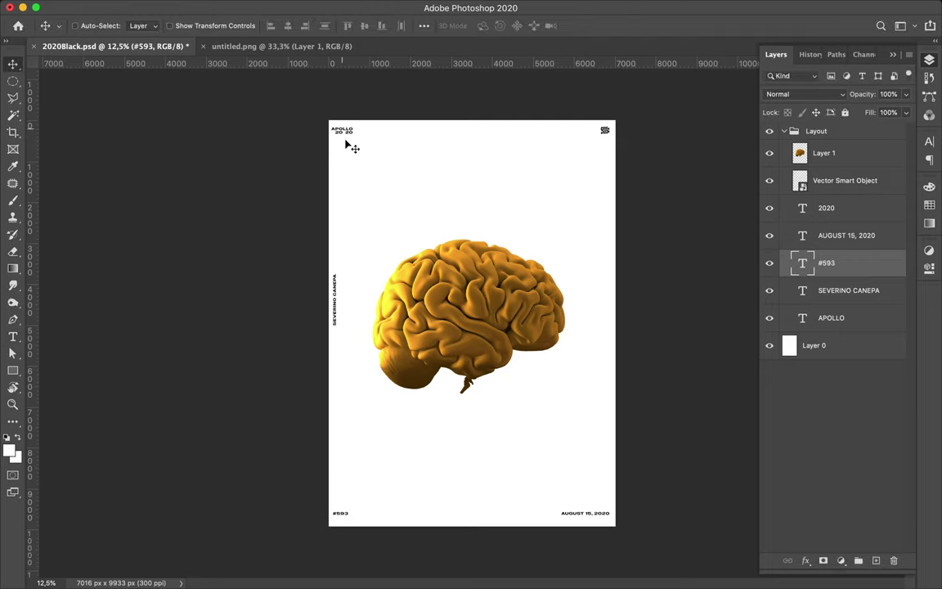
{"action": "left_click", "coordinate": [346, 135]}
{"action": "key", "text": "Delete"}
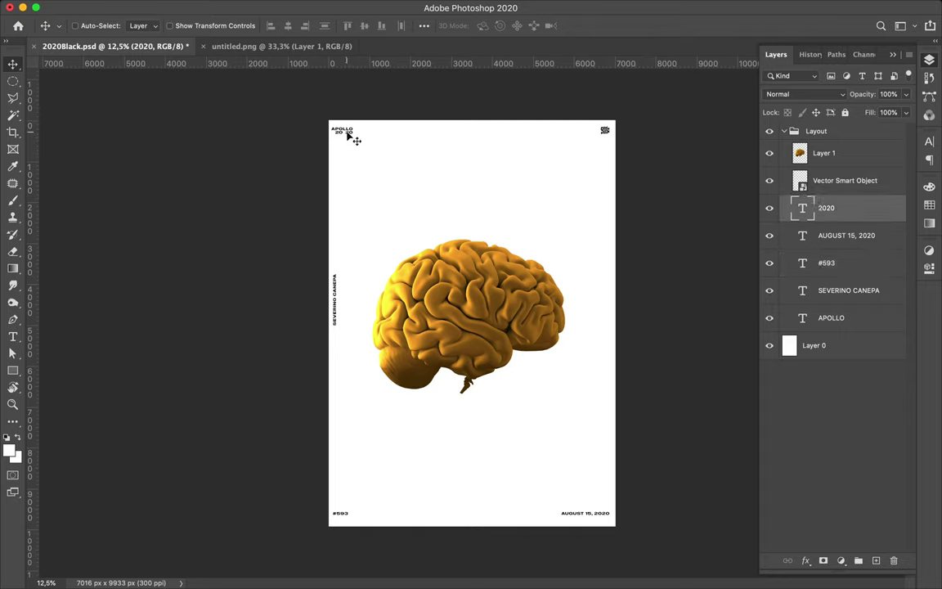
{"action": "double_click", "coordinate": [345, 128]}
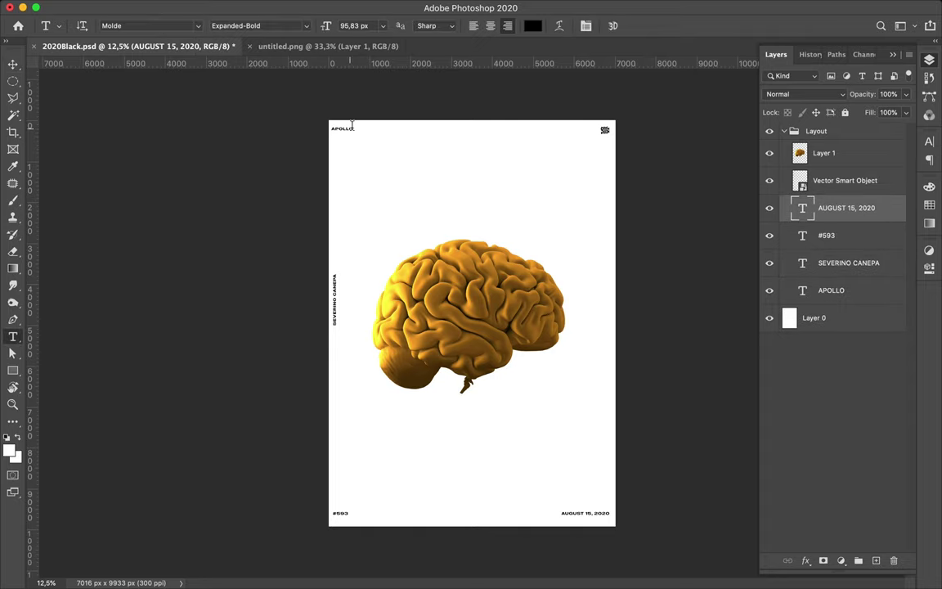
{"action": "left_click", "coordinate": [472, 157]}
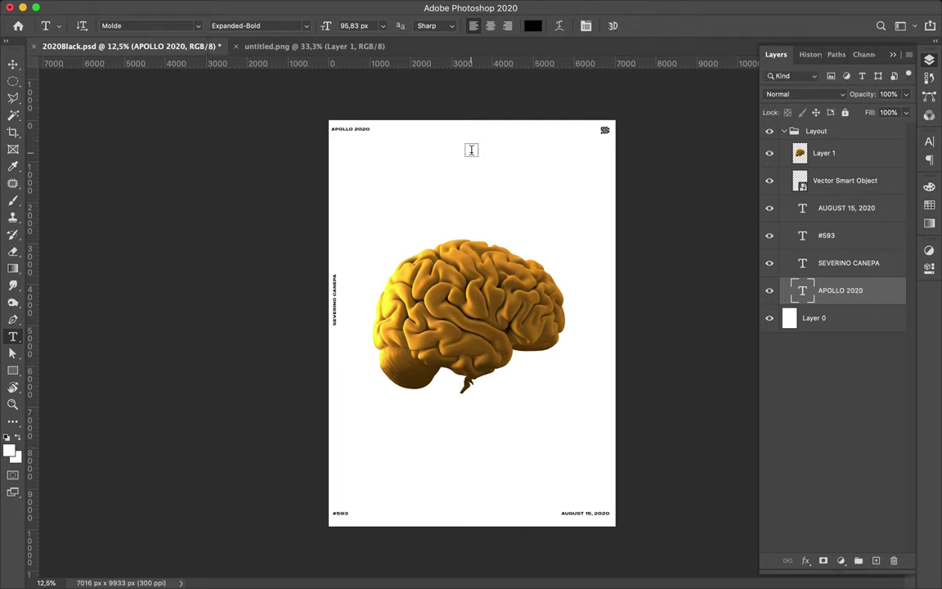
{"action": "key", "text": "v"}
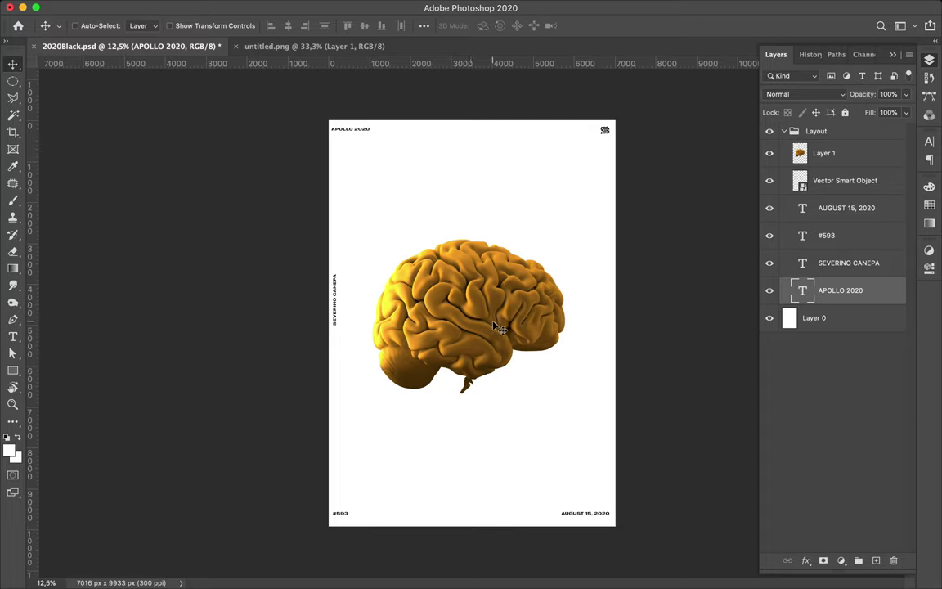
{"action": "left_click", "coordinate": [493, 325]}
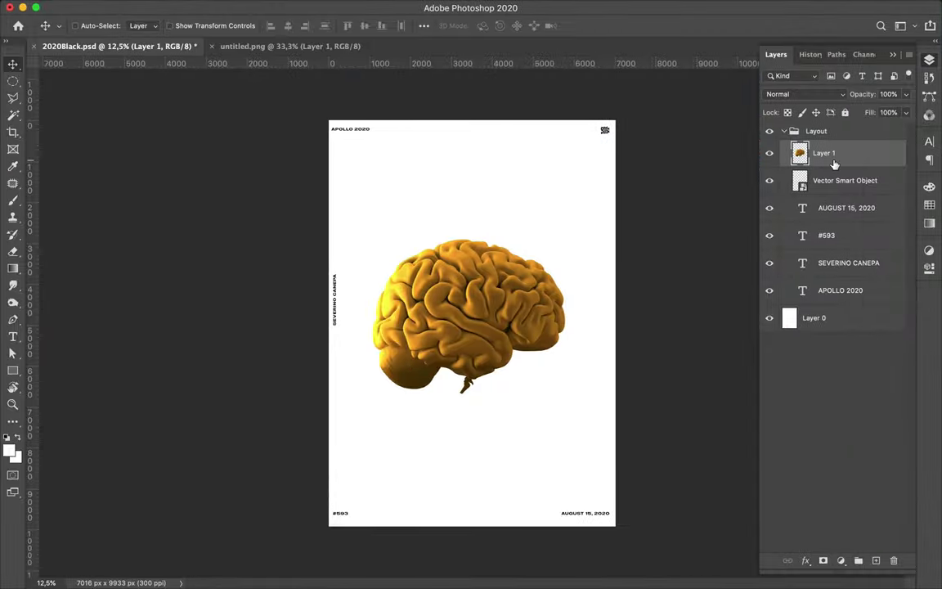
Step: Move the brain layer (Layer 1) down to just above Layer 0
{"action": "left_click_drag", "start_coordinate": [833, 155], "coordinate": [833, 311]}
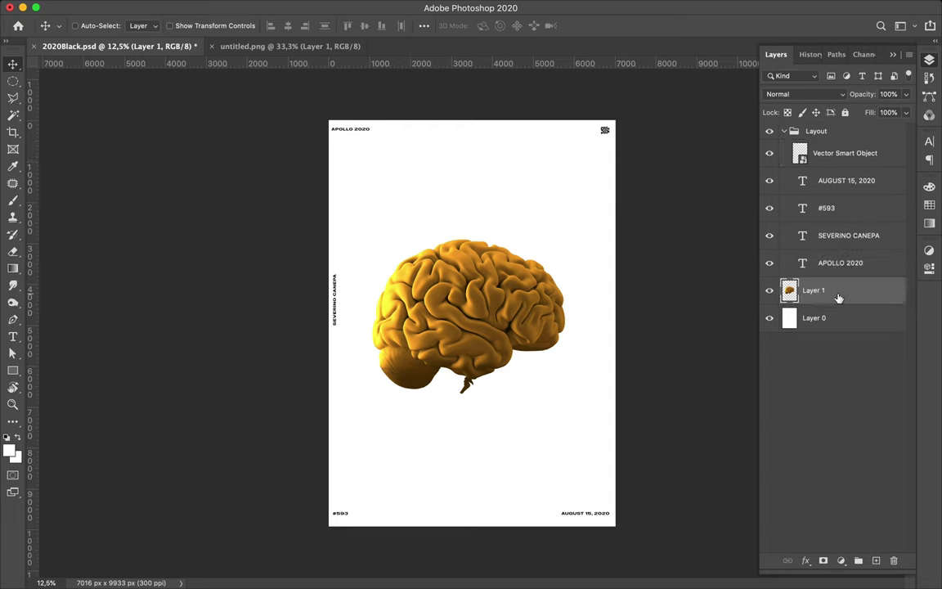
{"action": "left_click", "coordinate": [841, 560]}
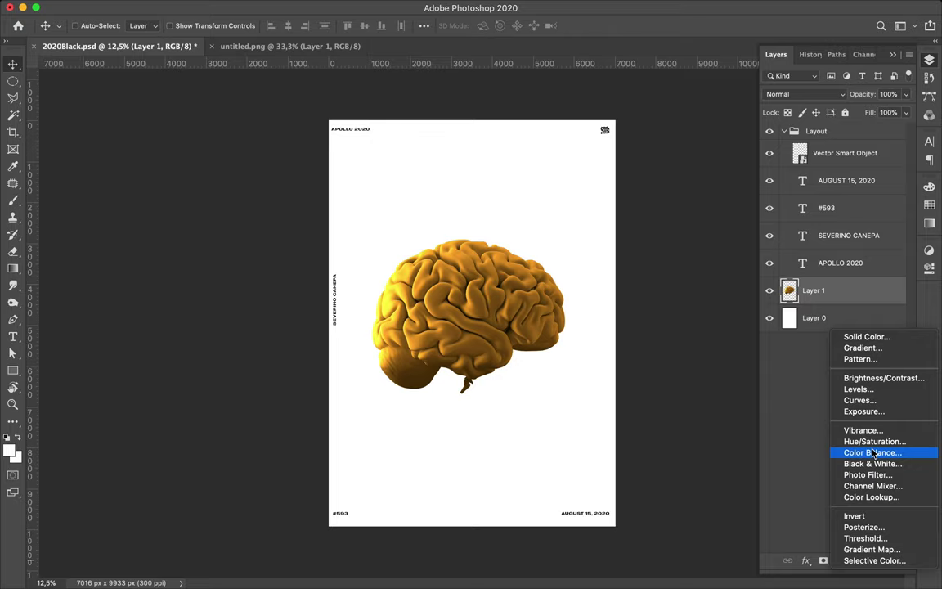
Step: Add a Levels adjustment above the brain with input levels 45, 1,86 and 145
{"action": "left_click", "coordinate": [916, 396]}
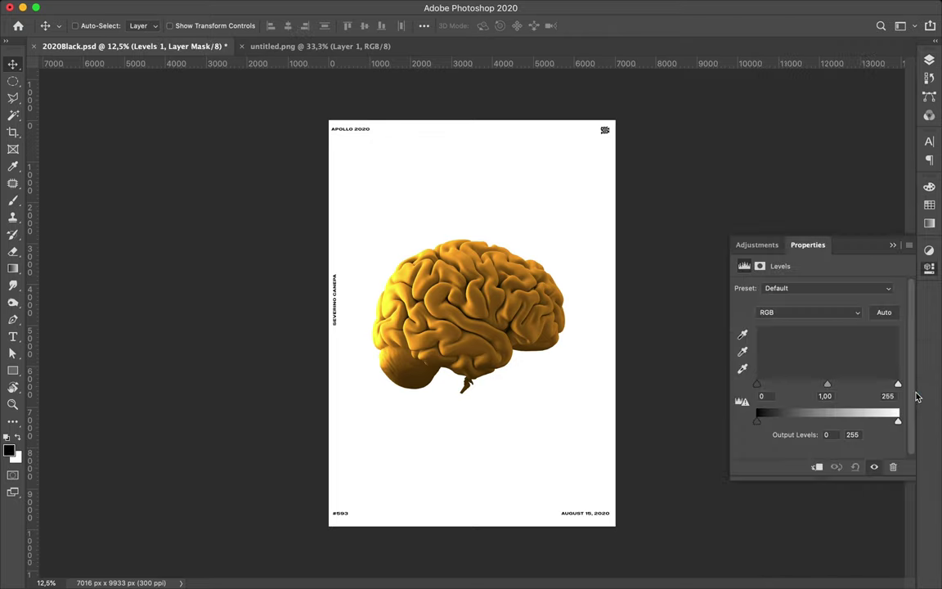
{"action": "left_click_drag", "start_coordinate": [757, 390], "coordinate": [779, 390]}
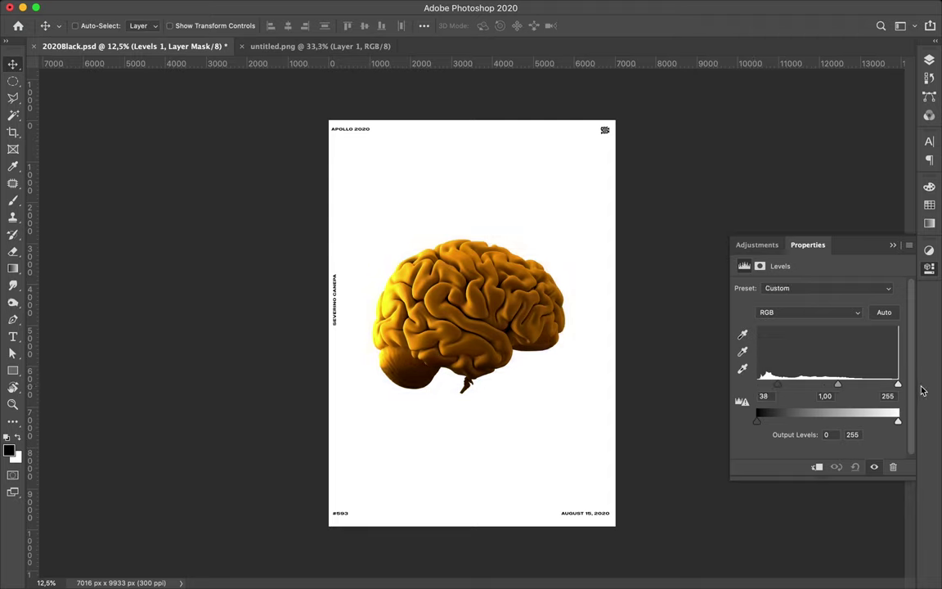
{"action": "left_click_drag", "start_coordinate": [898, 383], "coordinate": [745, 388]}
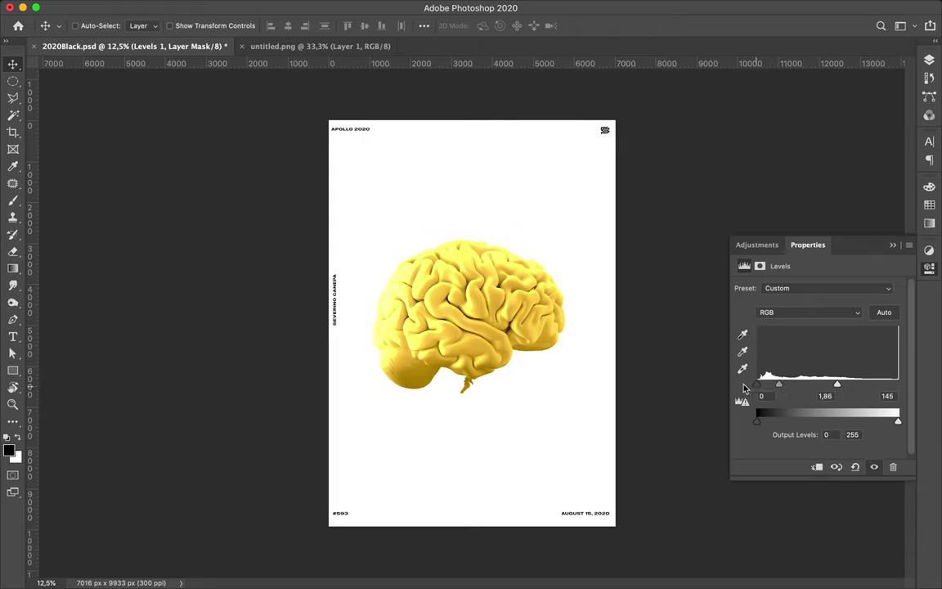
{"action": "mouse_move", "coordinate": [744, 388]}
{"action": "left_mouse_down"}
{"action": "mouse_move", "coordinate": [798, 394]}
{"action": "mouse_move", "coordinate": [783, 392]}
{"action": "left_mouse_up"}
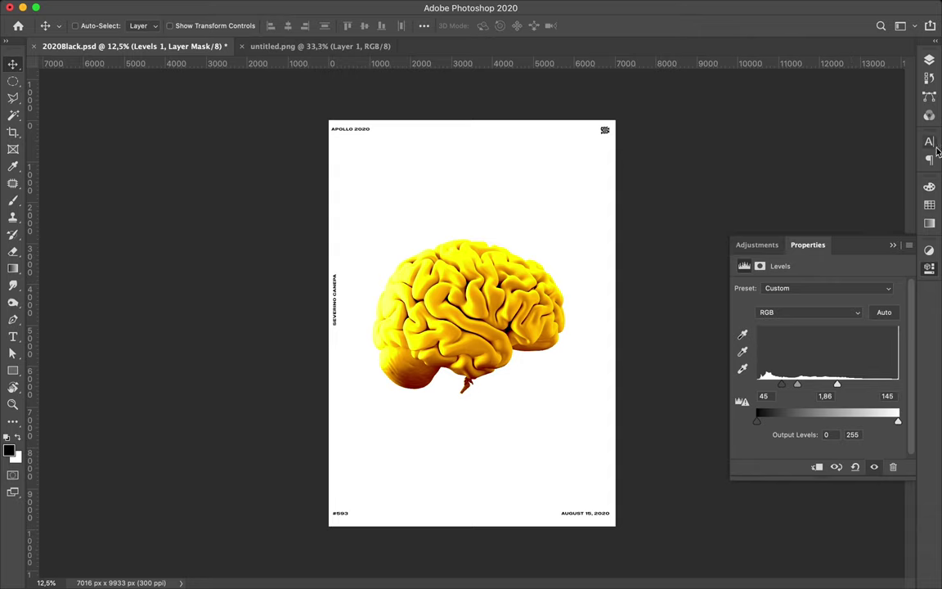
{"action": "left_click", "coordinate": [929, 64]}
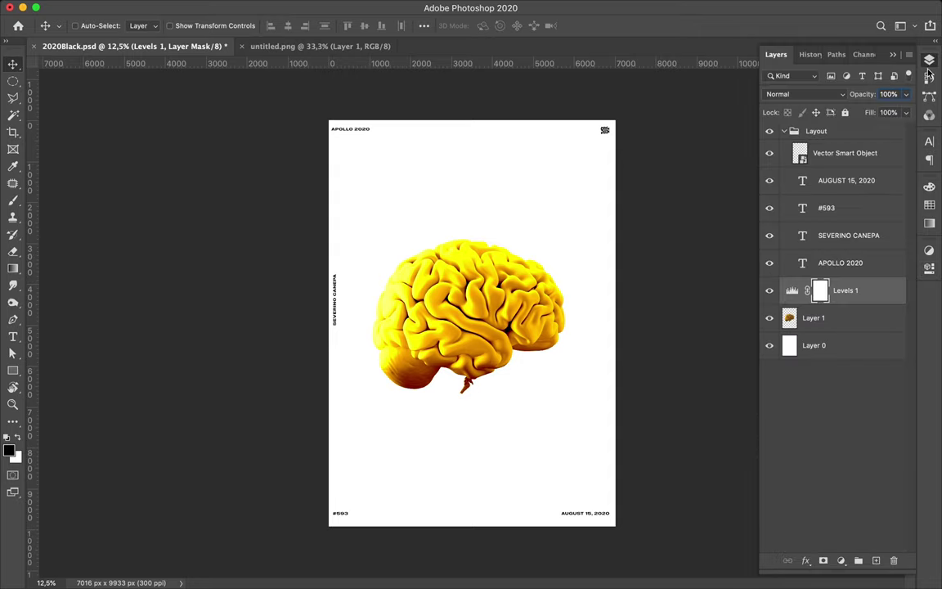
Step: Back up Layer 1, merge Levels 1 into it, and duplicate the merged layer
{"action": "left_click", "coordinate": [846, 331]}
{"action": "left_click_drag", "start_coordinate": [844, 328], "coordinate": [846, 336]}
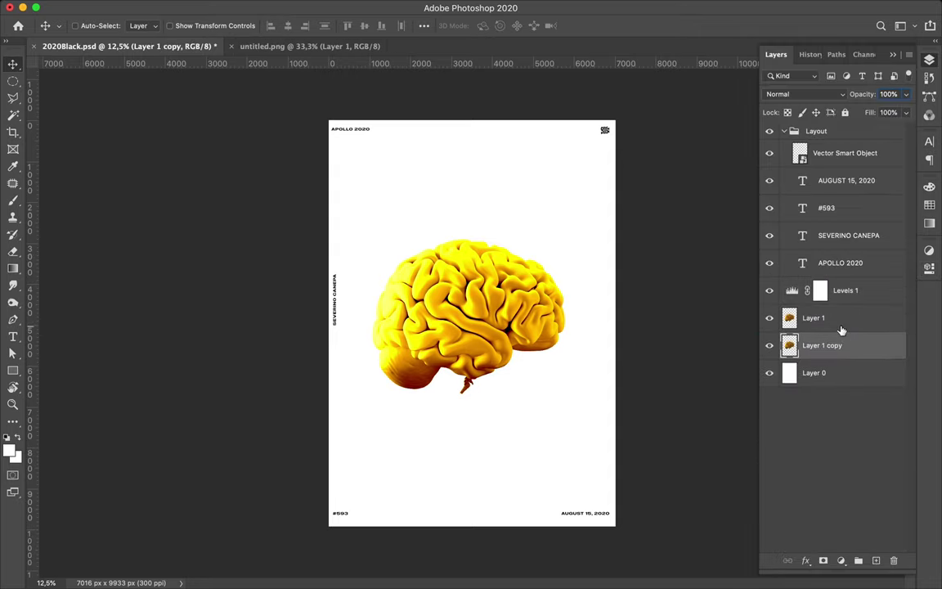
{"action": "left_click", "coordinate": [843, 326]}
{"action": "left_click", "coordinate": [851, 299], "text": "shift"}
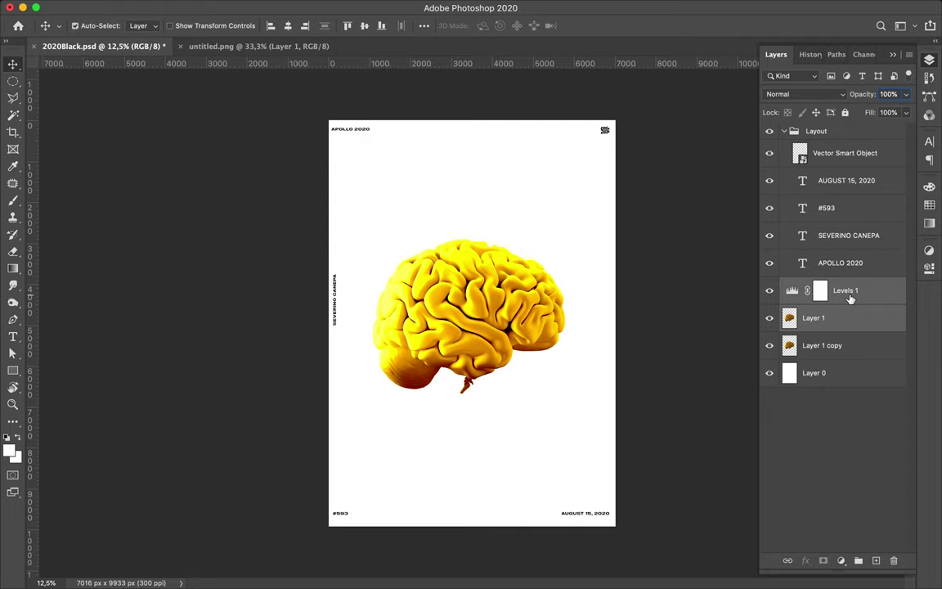
{"action": "key", "text": "ctrl+e"}
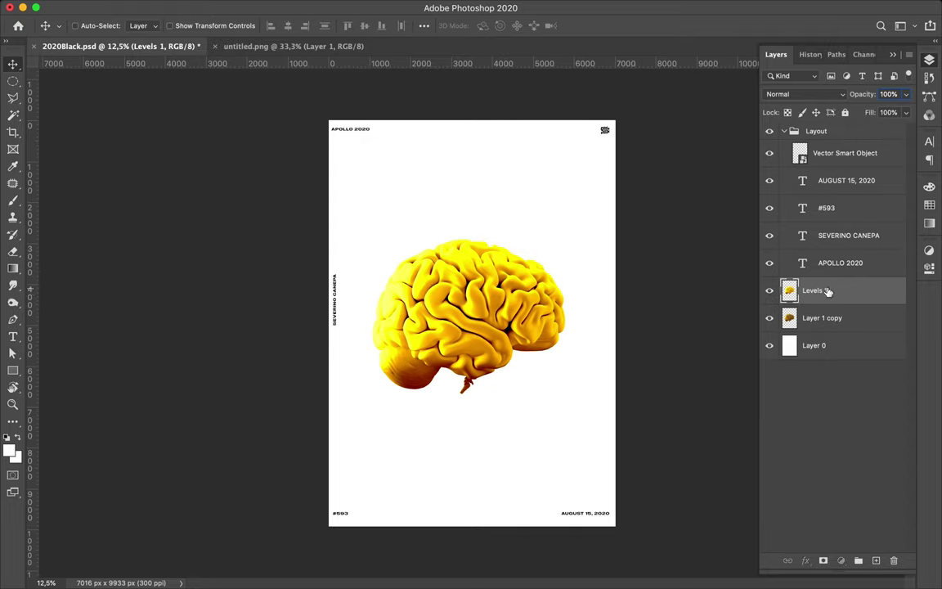
{"action": "left_click_drag", "start_coordinate": [829, 291], "coordinate": [835, 280]}
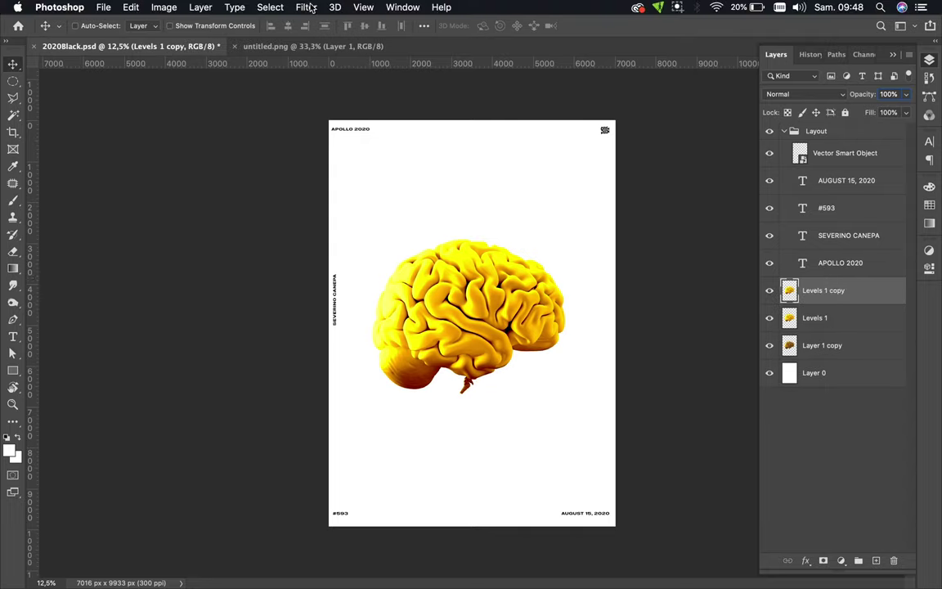
Step: Apply a High Pass filter with a 161,8-pixel radius to the Levels 1 copy
{"action": "left_click", "coordinate": [307, 7]}
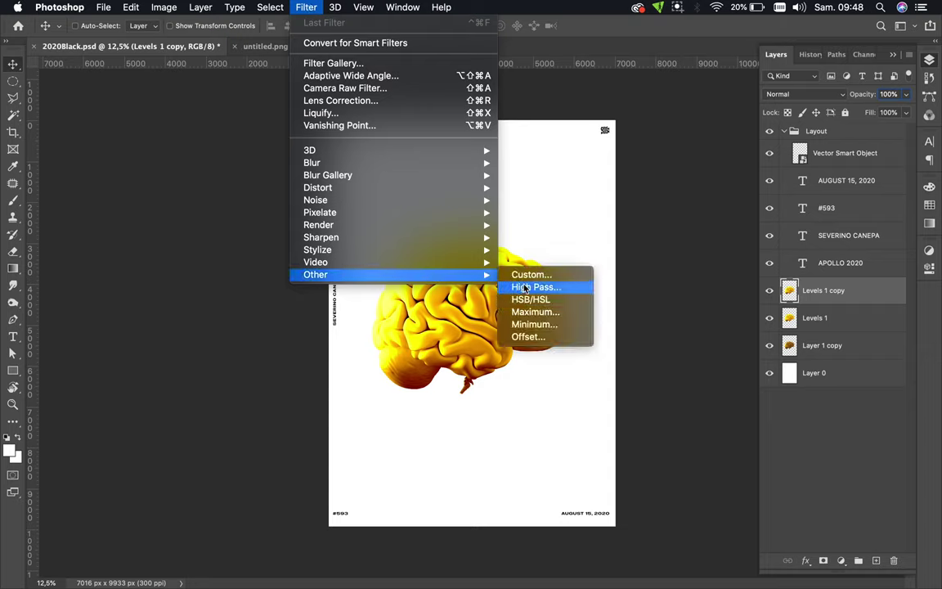
{"action": "left_click", "coordinate": [525, 287]}
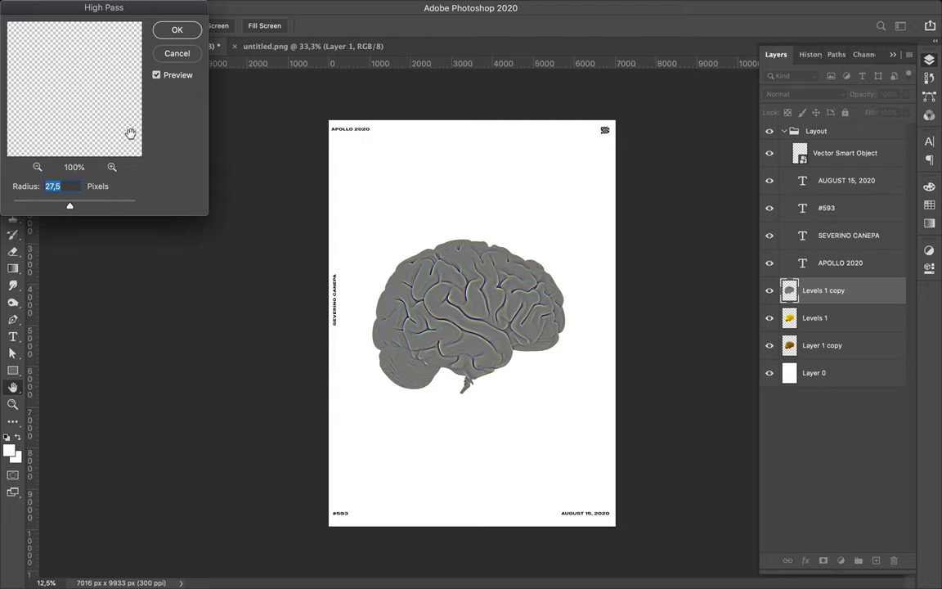
{"action": "left_click_drag", "start_coordinate": [70, 209], "coordinate": [89, 210]}
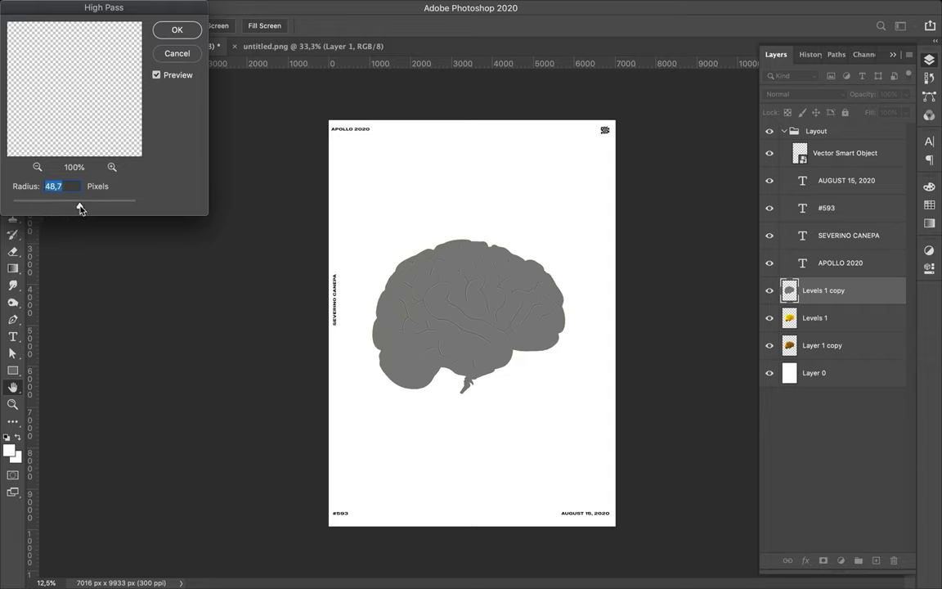
{"action": "left_click_drag", "start_coordinate": [87, 210], "coordinate": [106, 209]}
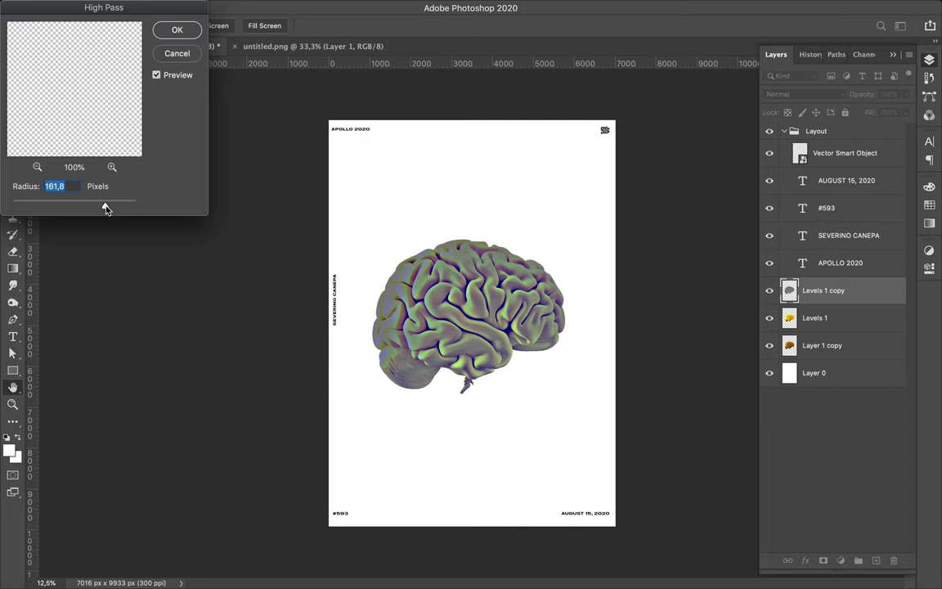
{"action": "left_click", "coordinate": [189, 33]}
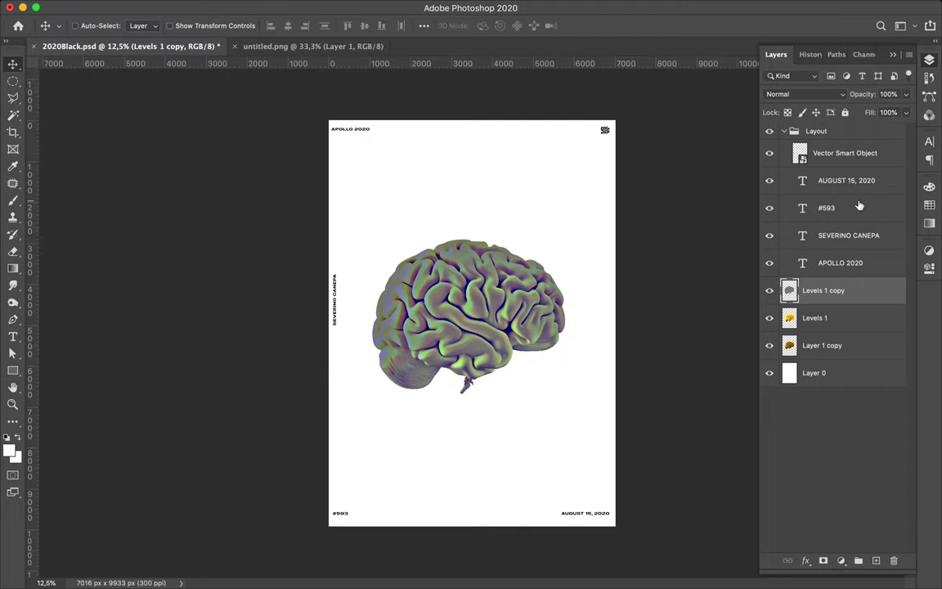
{"action": "left_click", "coordinate": [839, 97]}
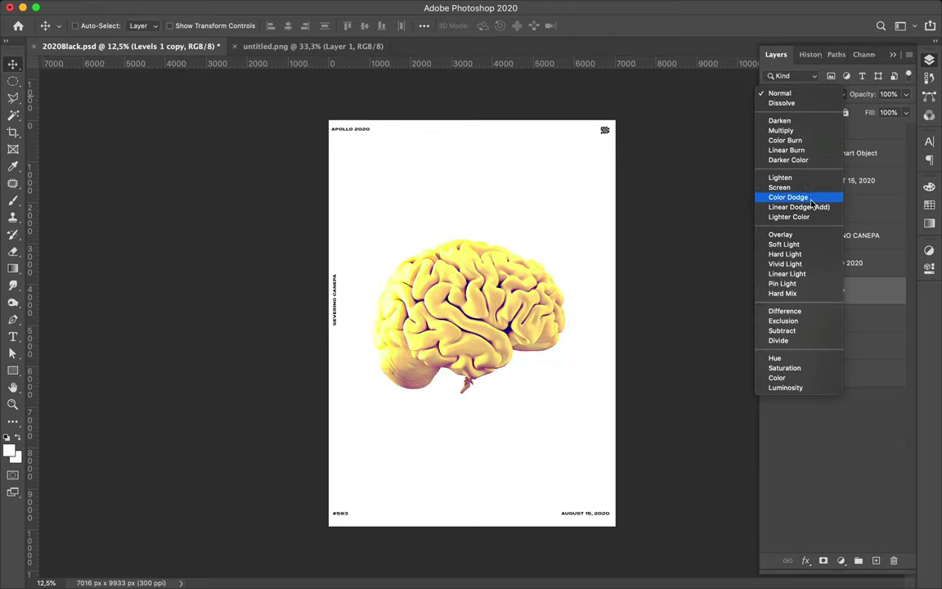
Step: Set Levels 1 copy to Hue blend mode for a neon brain, then duplicate it
{"action": "left_click", "coordinate": [800, 360]}
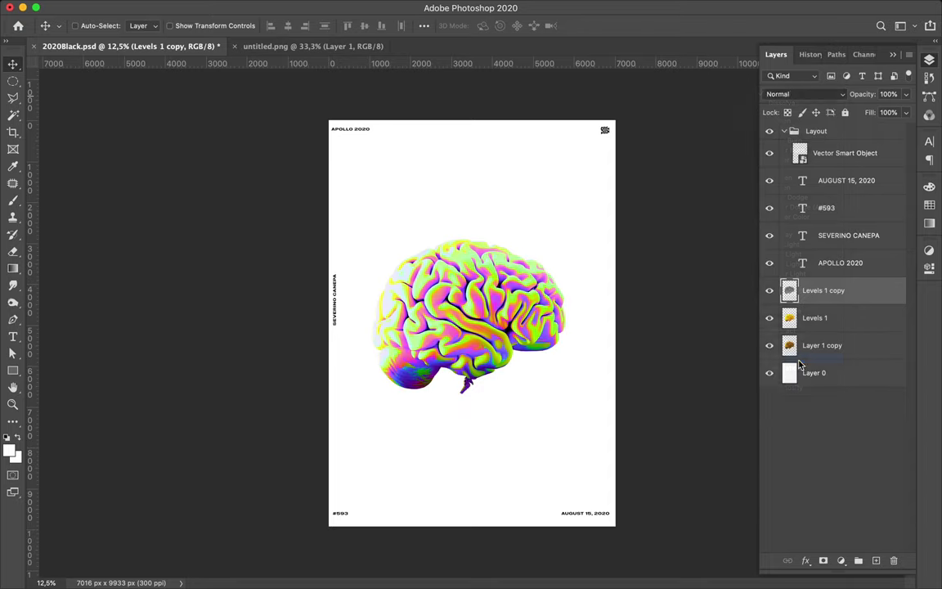
{"action": "scroll", "coordinate": [472, 351], "scroll_direction": "up", "scroll_amount": 2}
{"action": "scroll", "coordinate": [473, 351], "scroll_direction": "up", "scroll_amount": 3}
{"action": "scroll", "coordinate": [473, 351], "scroll_direction": "up", "scroll_amount": 2}
{"action": "scroll", "coordinate": [473, 352], "scroll_direction": "down", "scroll_amount": 1}
{"action": "scroll", "coordinate": [472, 352], "scroll_direction": "up", "scroll_amount": 2}
{"action": "scroll", "coordinate": [473, 352], "scroll_direction": "up", "scroll_amount": 2}
{"action": "scroll", "coordinate": [473, 352], "scroll_direction": "down", "scroll_amount": 3}
{"action": "scroll", "coordinate": [473, 352], "scroll_direction": "up", "scroll_amount": 1}
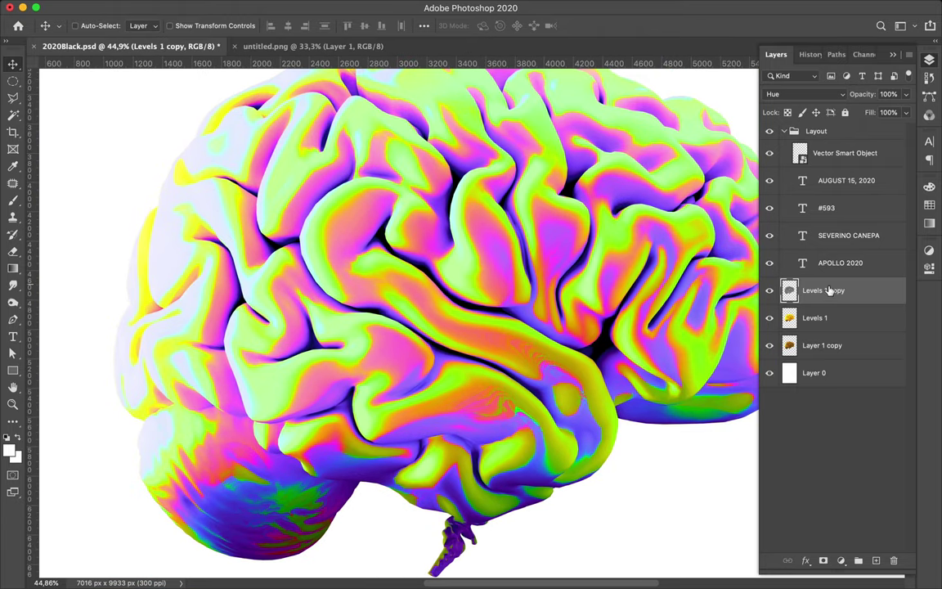
{"action": "left_click_drag", "start_coordinate": [826, 293], "coordinate": [831, 280]}
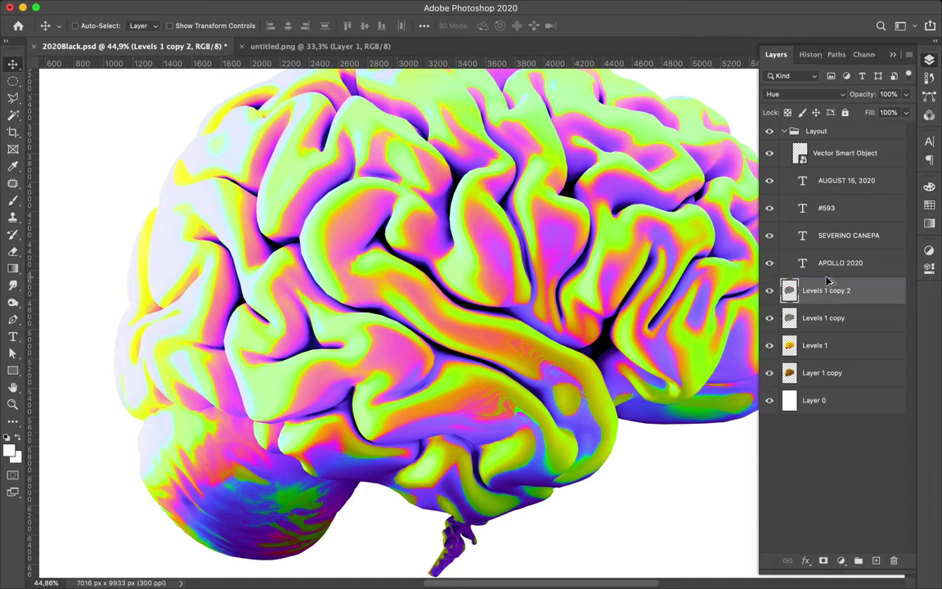
Step: Give Levels 1 copy 2 a slight 2,4-pixel Gaussian Blur, then hide it
{"action": "left_click", "coordinate": [769, 317]}
{"action": "left_click", "coordinate": [305, 5]}
{"action": "mouse_move", "coordinate": [312, 162]}
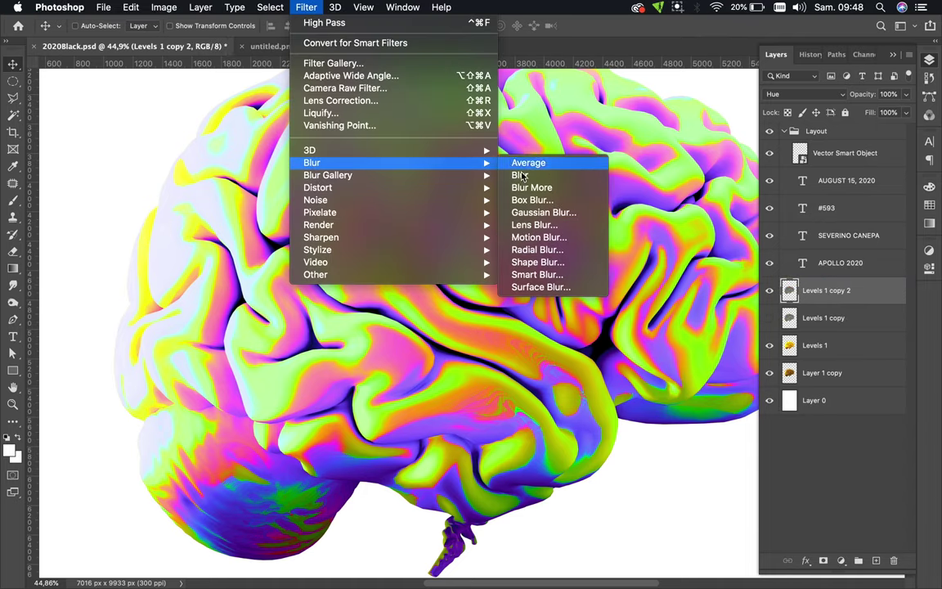
{"action": "left_click", "coordinate": [533, 215]}
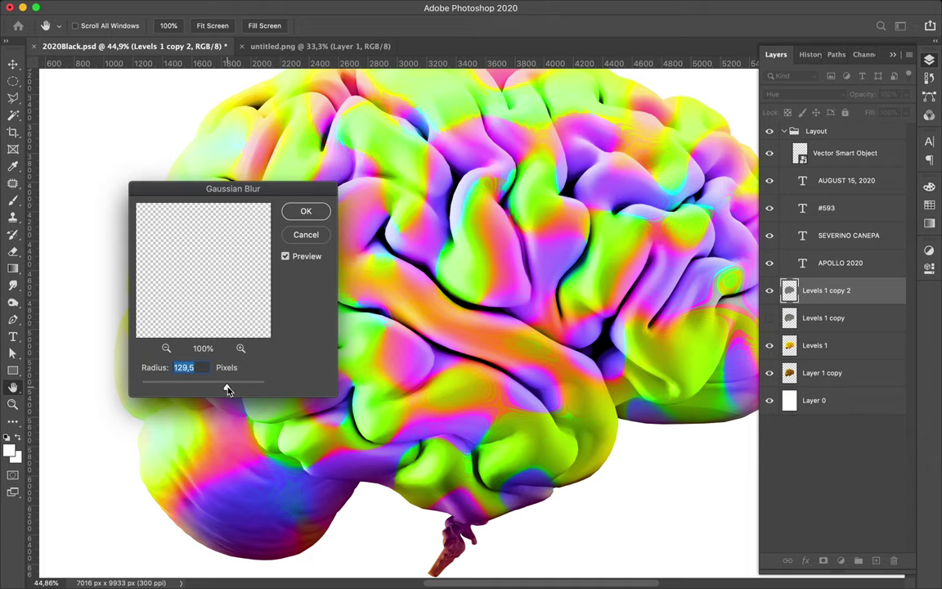
{"action": "left_click_drag", "start_coordinate": [228, 391], "coordinate": [251, 390]}
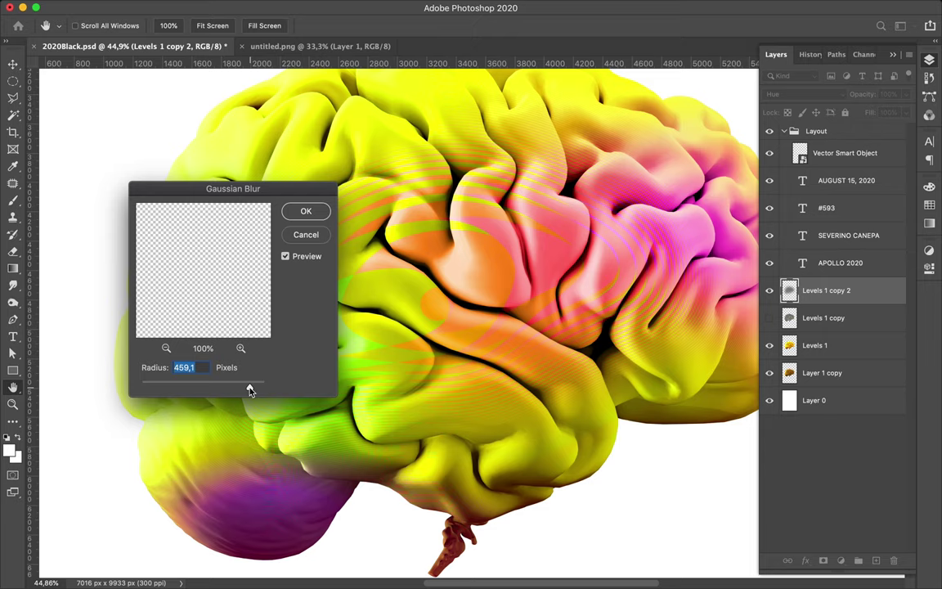
{"action": "left_click_drag", "start_coordinate": [250, 390], "coordinate": [157, 390]}
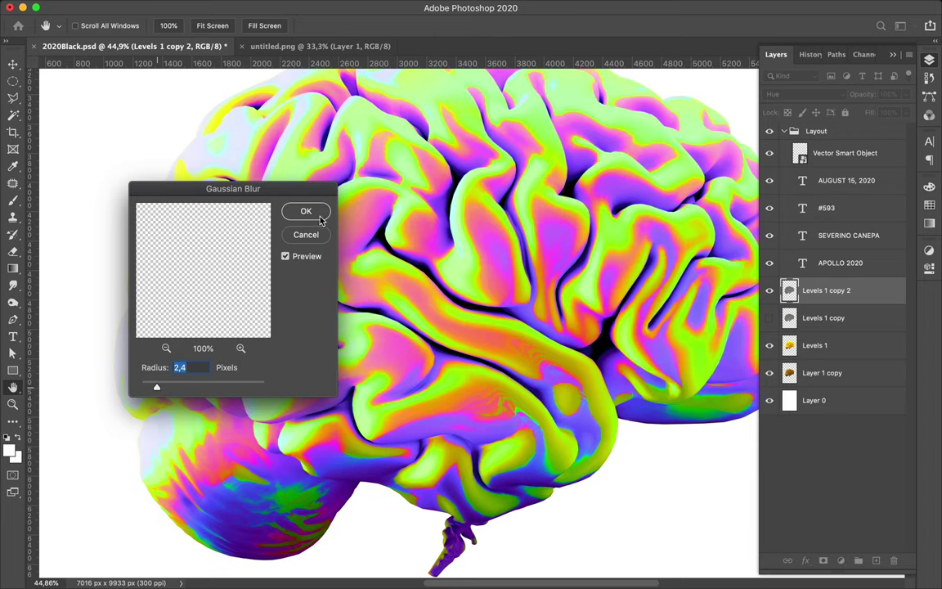
{"action": "key", "text": "Return"}
{"action": "left_click", "coordinate": [769, 291]}
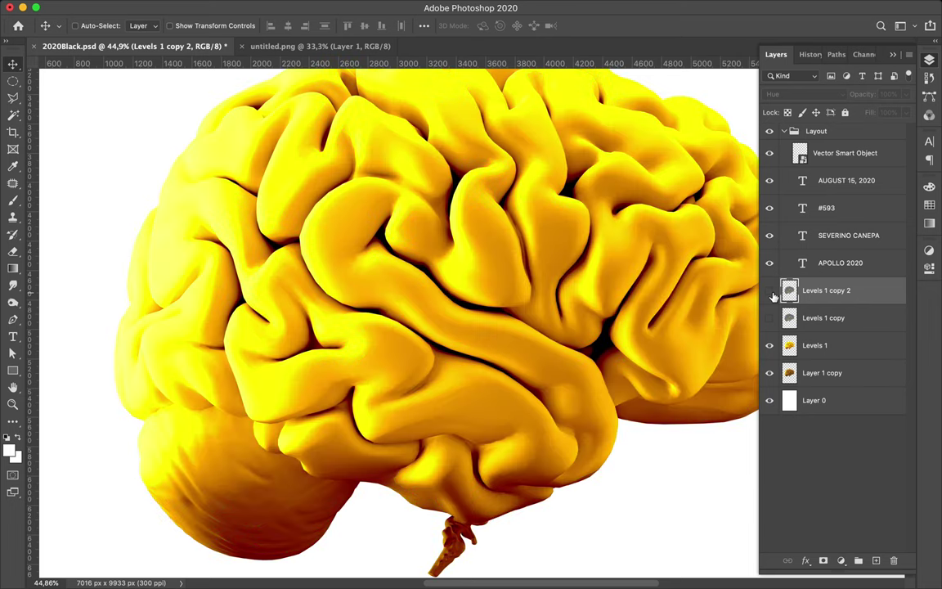
Step: Toggle Levels 1 copy 2's visibility to compare the rainbow colours
{"action": "left_click", "coordinate": [769, 292]}
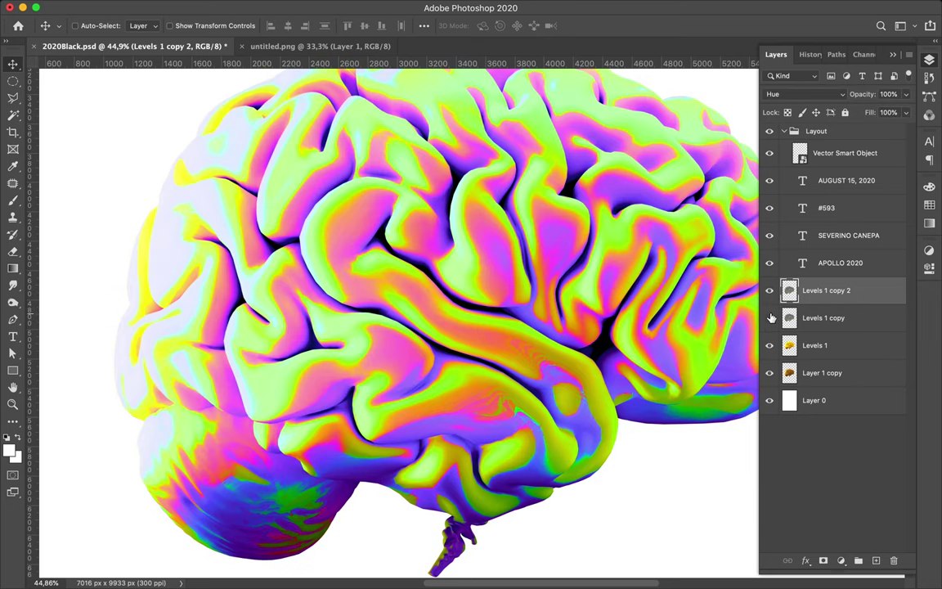
{"action": "left_click", "coordinate": [769, 291]}
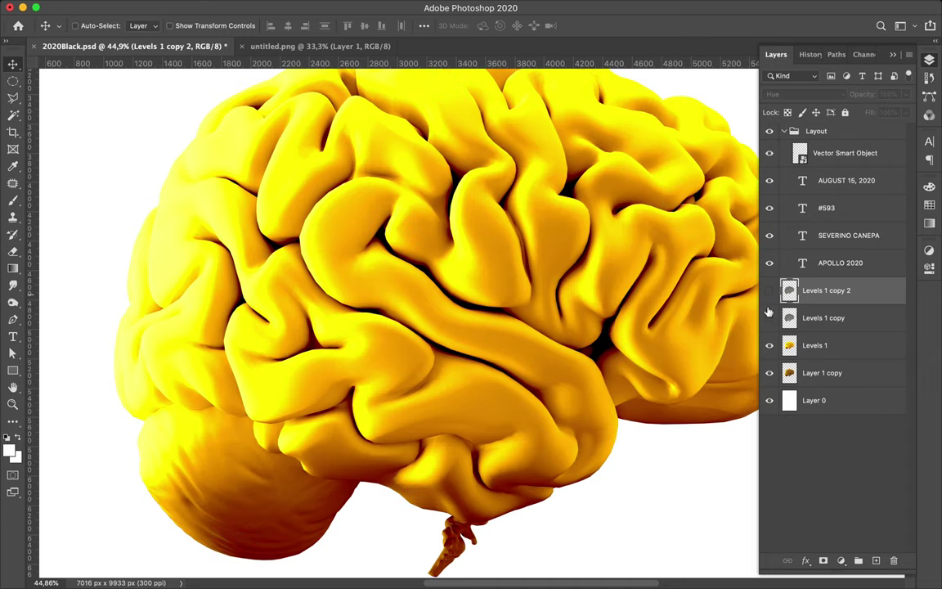
{"action": "left_click", "coordinate": [769, 290]}
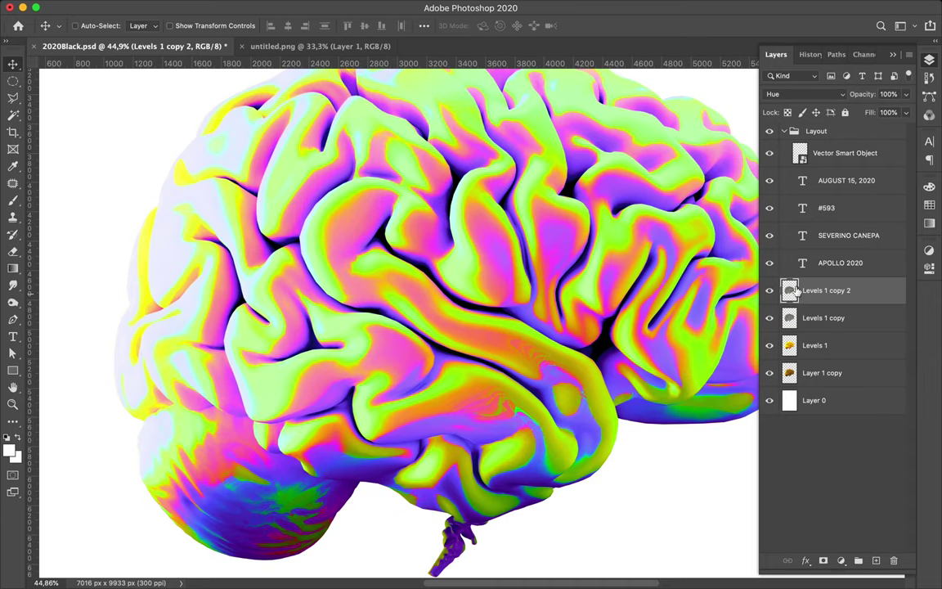
Step: Try a larger Gaussian Blur but cancel it, then delete Levels 1 copy 2
{"action": "left_click", "coordinate": [334, 7]}
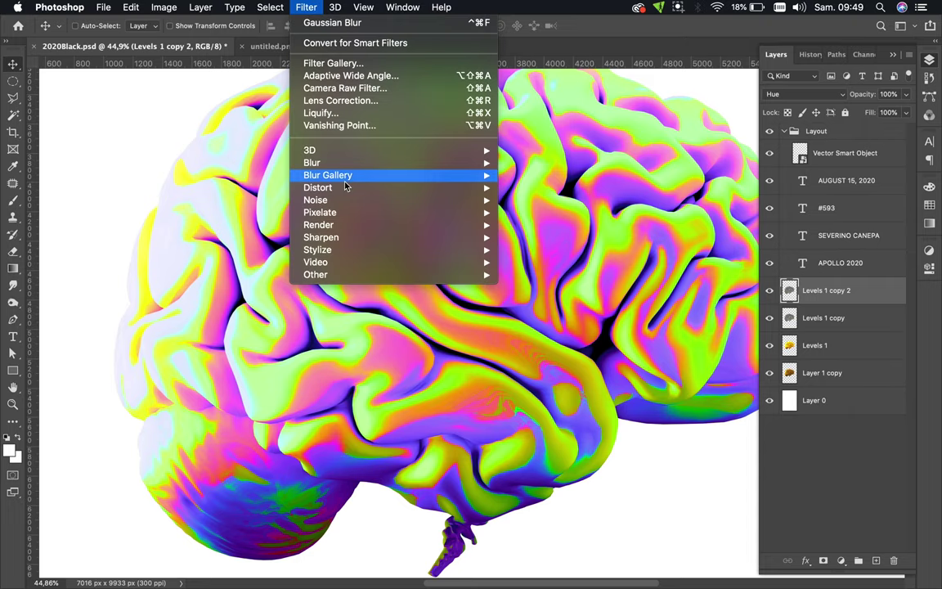
{"action": "mouse_move", "coordinate": [312, 162]}
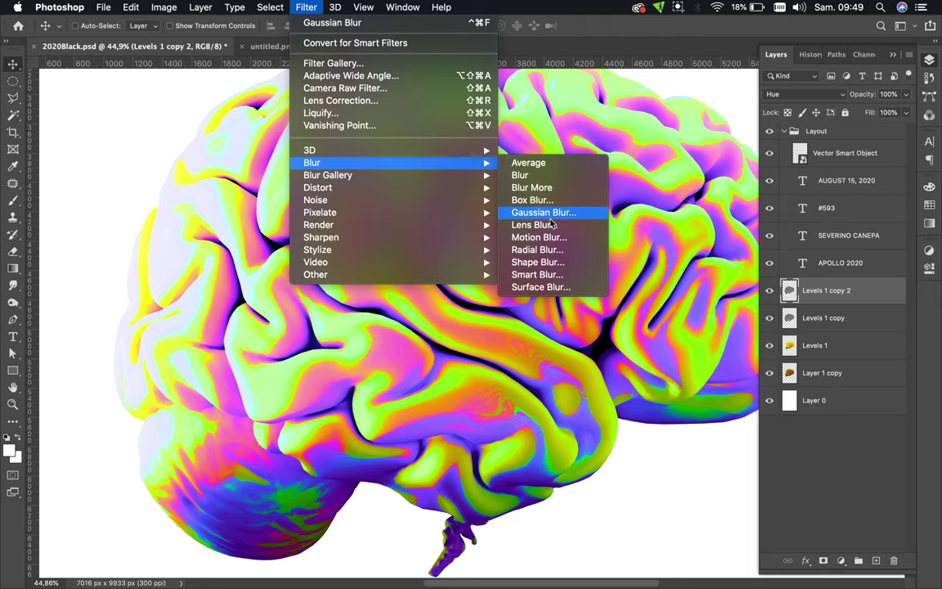
{"action": "left_click", "coordinate": [544, 213]}
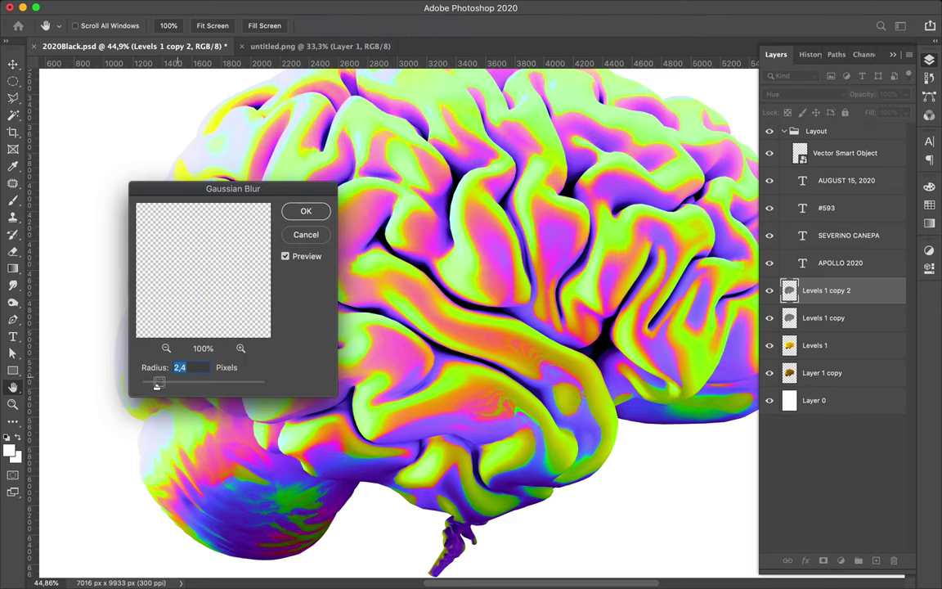
{"action": "left_click_drag", "start_coordinate": [158, 391], "coordinate": [187, 389]}
{"action": "left_click_drag", "start_coordinate": [187, 389], "coordinate": [235, 388]}
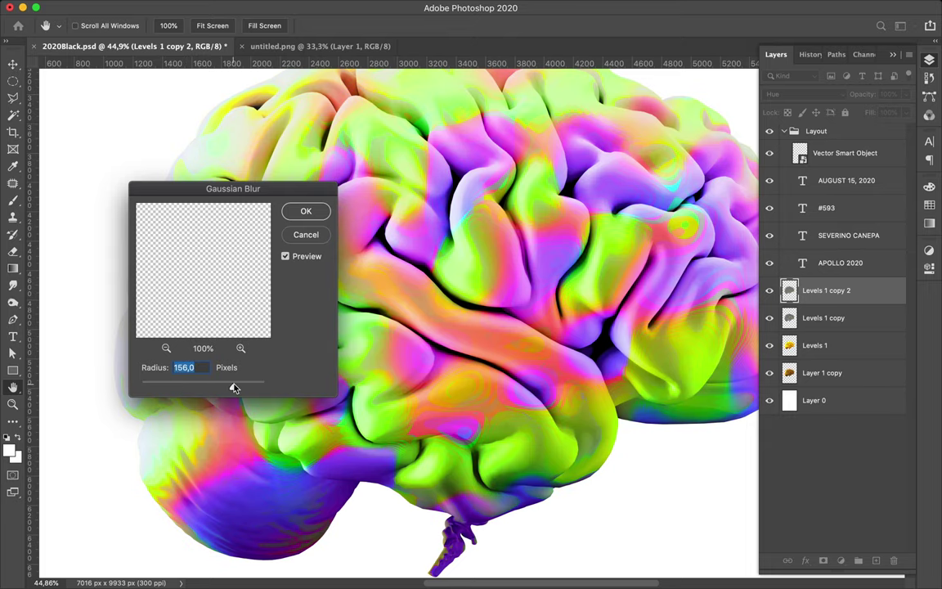
{"action": "left_click", "coordinate": [306, 235]}
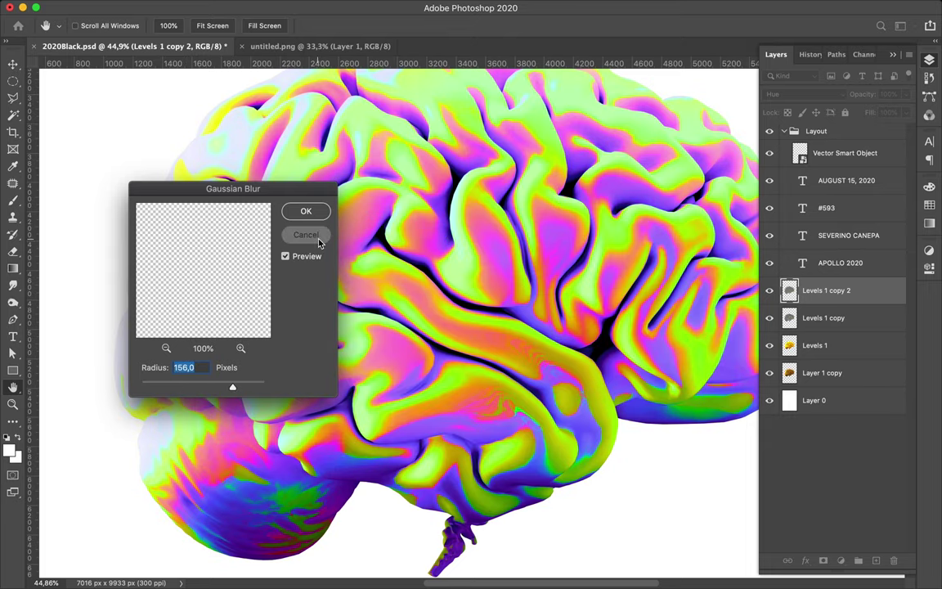
{"action": "key", "text": "Delete"}
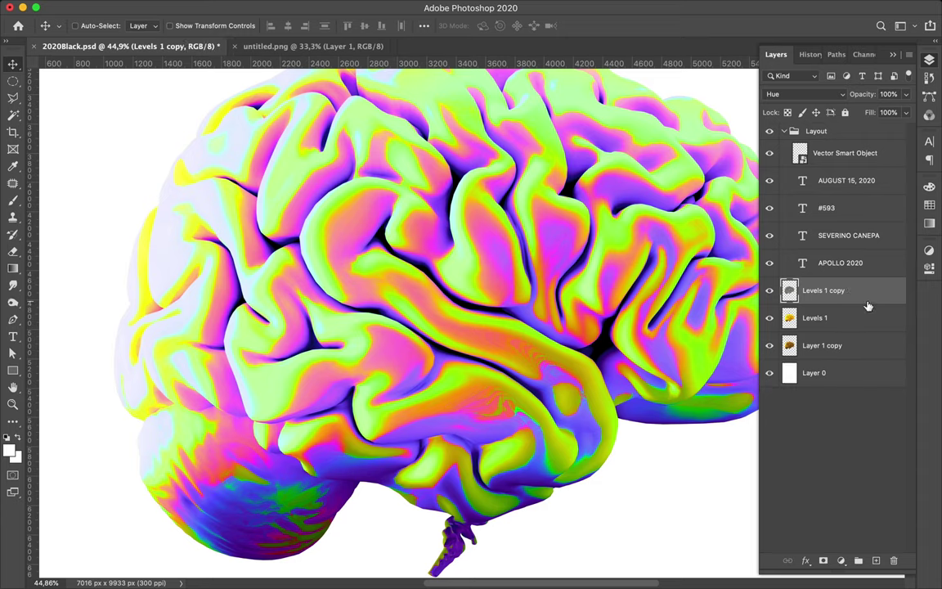
{"action": "left_click", "coordinate": [844, 316], "text": "shift"}
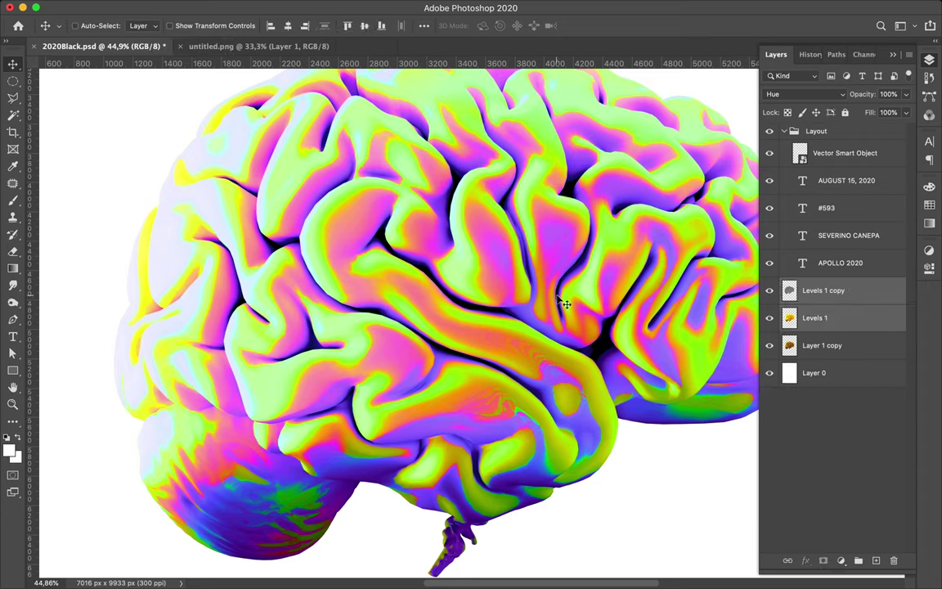
Step: Merge Levels 1 copy with Levels 1 and sample purple, pink and orange from the brain
{"action": "key", "text": "super"}
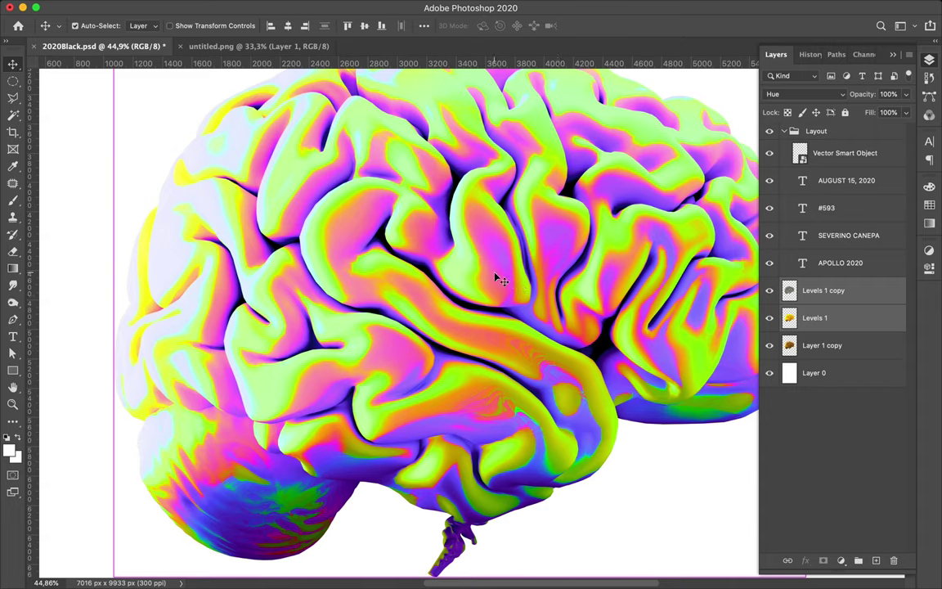
{"action": "key", "text": "super+e"}
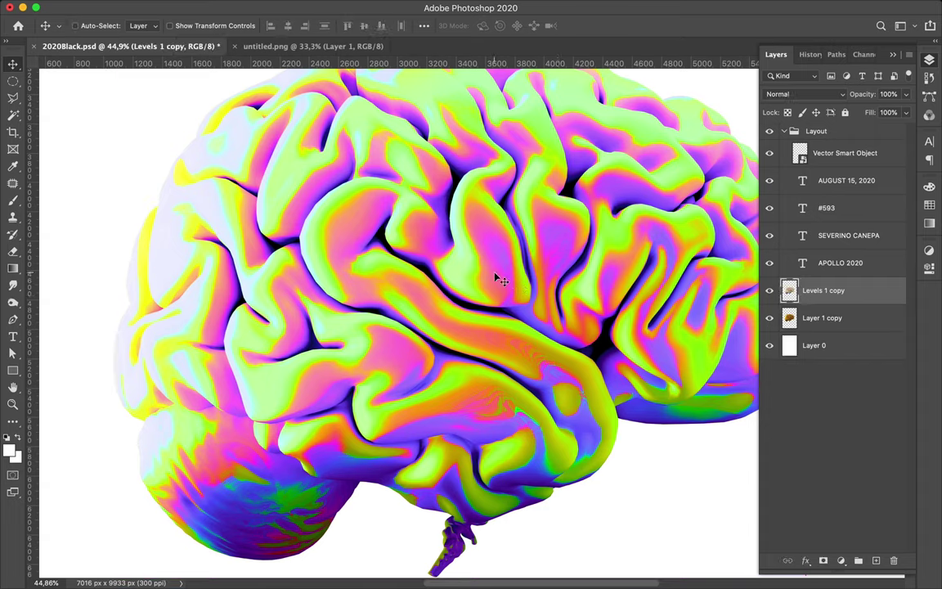
{"action": "key", "text": "i"}
{"action": "left_click", "coordinate": [509, 249]}
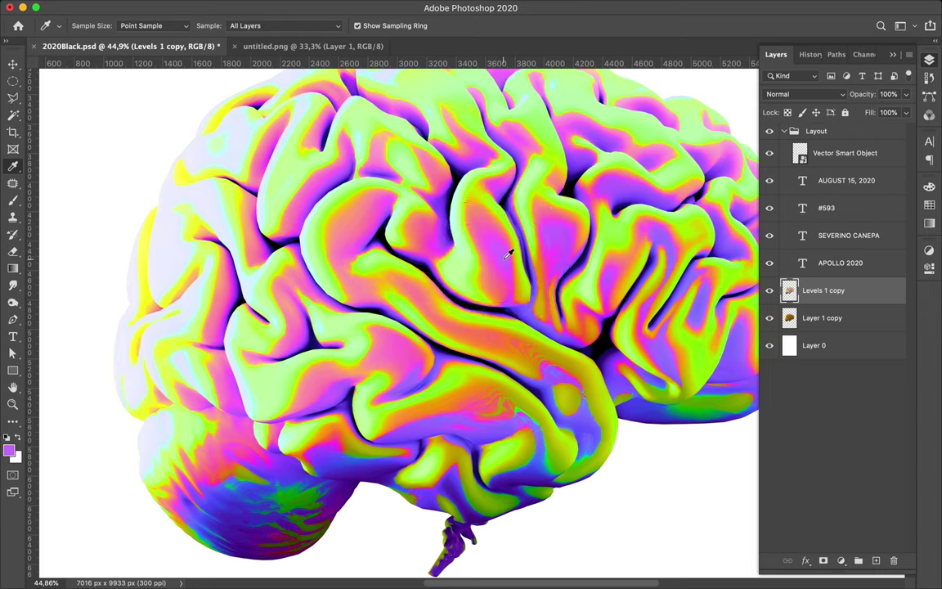
{"action": "left_click", "coordinate": [494, 229]}
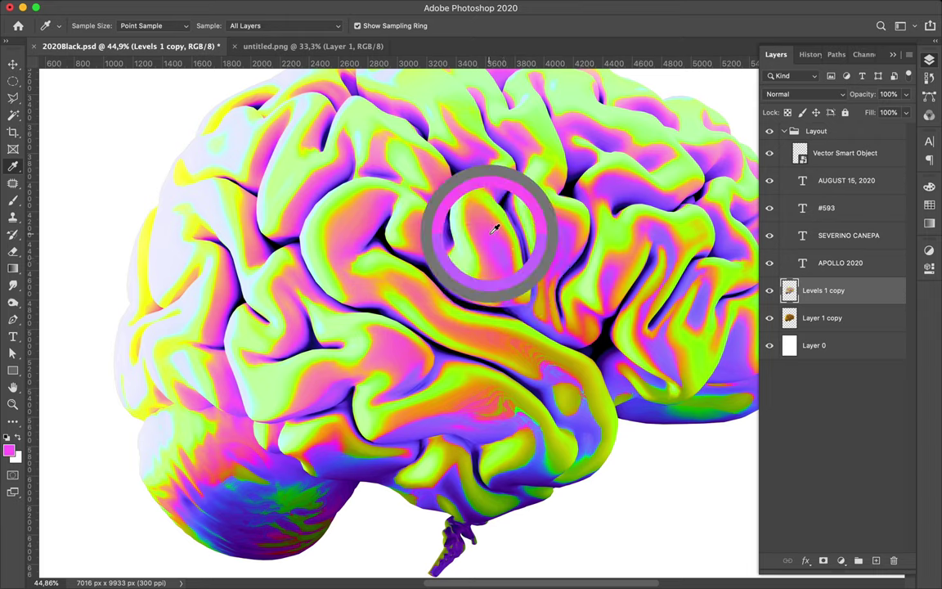
{"action": "left_click", "coordinate": [482, 216]}
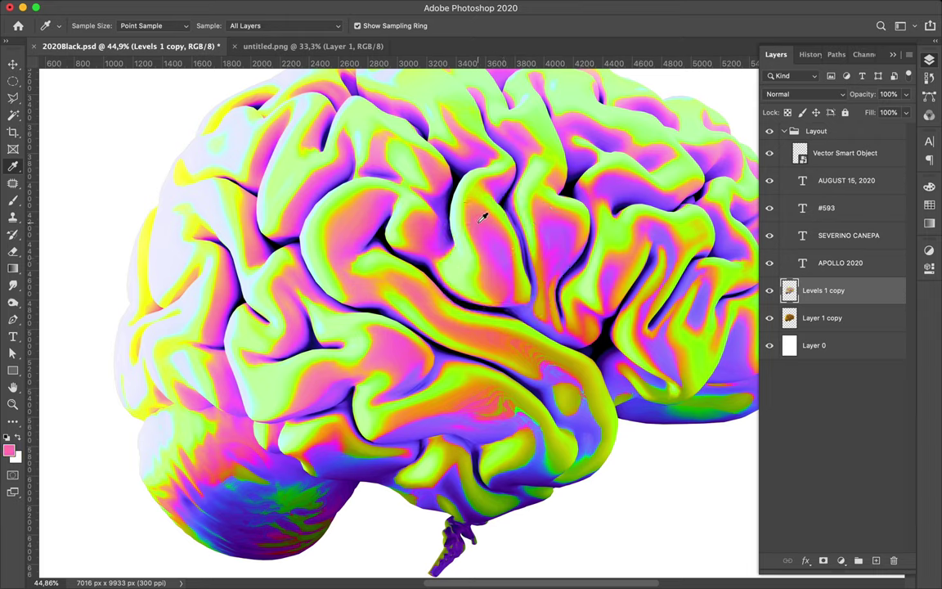
{"action": "left_click", "coordinate": [478, 207]}
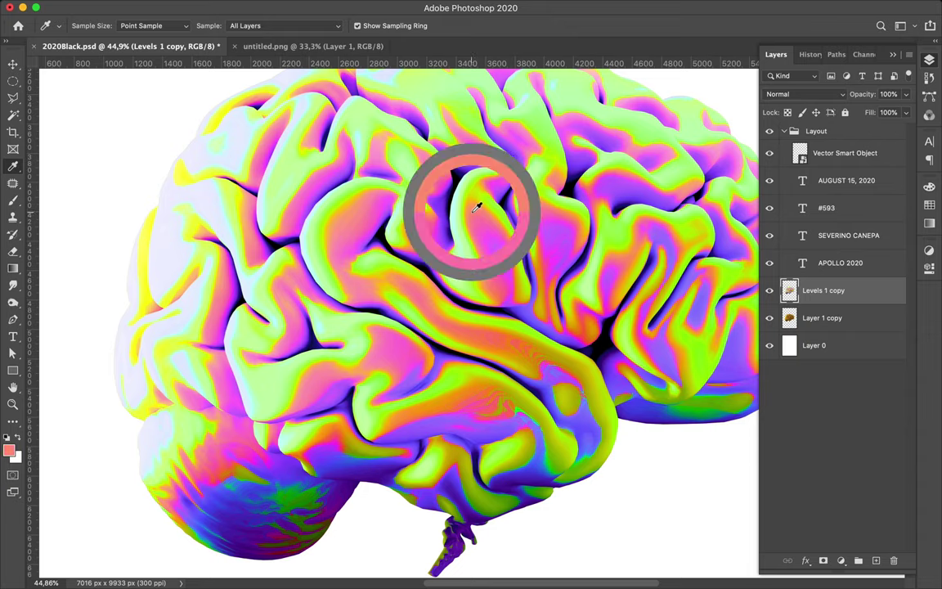
{"action": "left_click", "coordinate": [477, 196]}
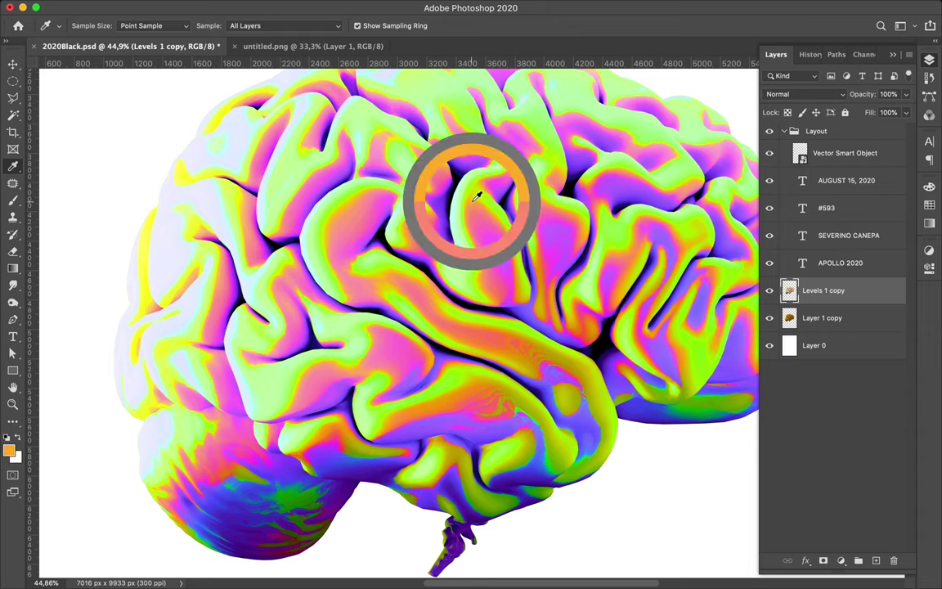
Step: Sample greens and blues, ending on a deep purple from the brain's lower lobe
{"action": "left_click", "coordinate": [461, 203]}
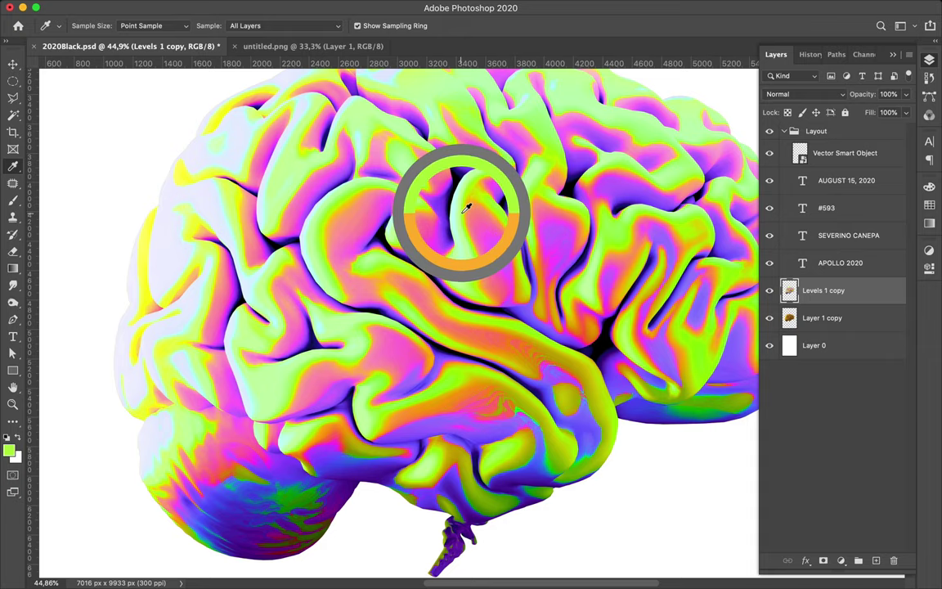
{"action": "left_click", "coordinate": [463, 193]}
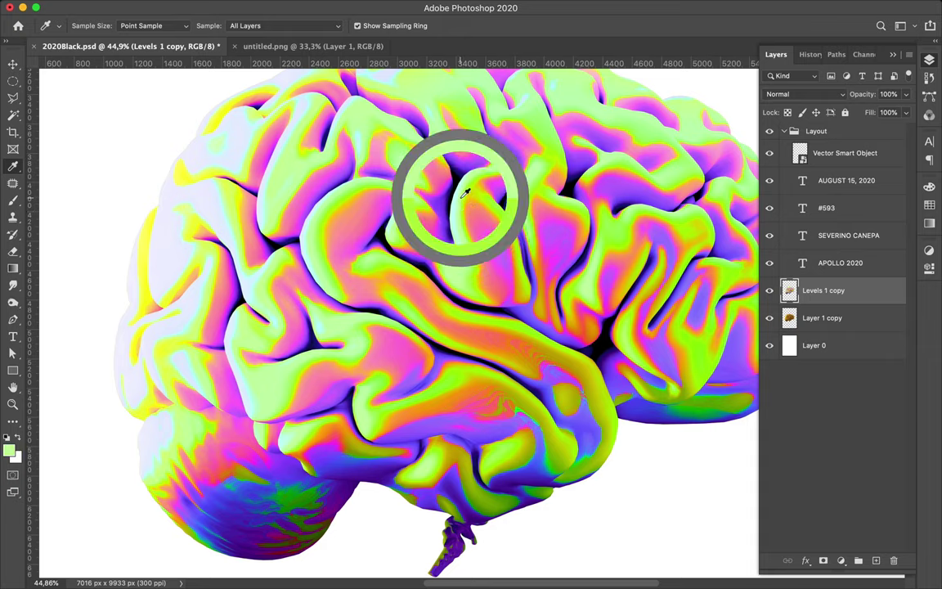
{"action": "mouse_move", "coordinate": [266, 438]}
{"action": "left_mouse_down"}
{"action": "mouse_move", "coordinate": [293, 473]}
{"action": "mouse_move", "coordinate": [242, 513]}
{"action": "left_mouse_up"}
{"action": "left_click", "coordinate": [243, 513]}
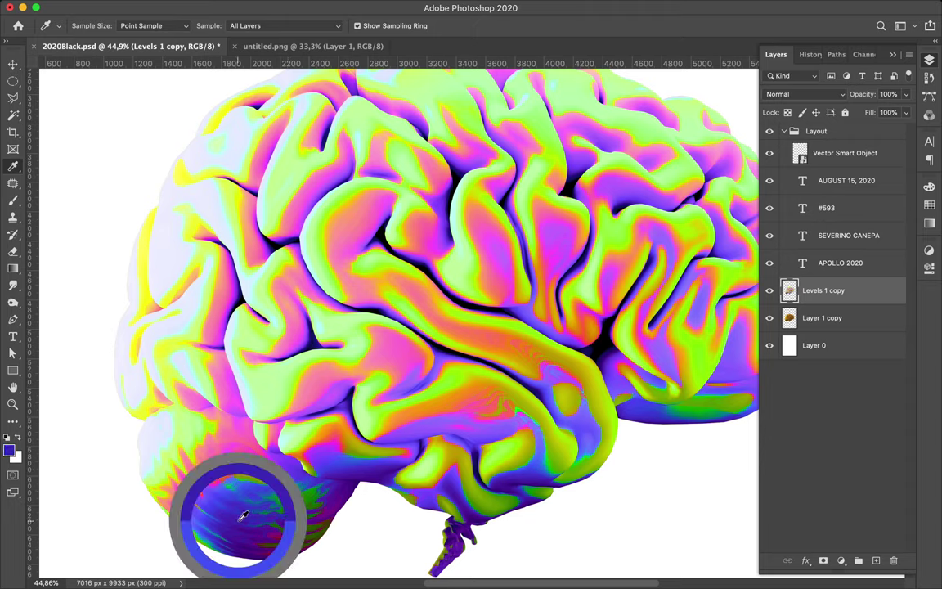
{"action": "left_click_drag", "start_coordinate": [275, 520], "coordinate": [242, 532]}
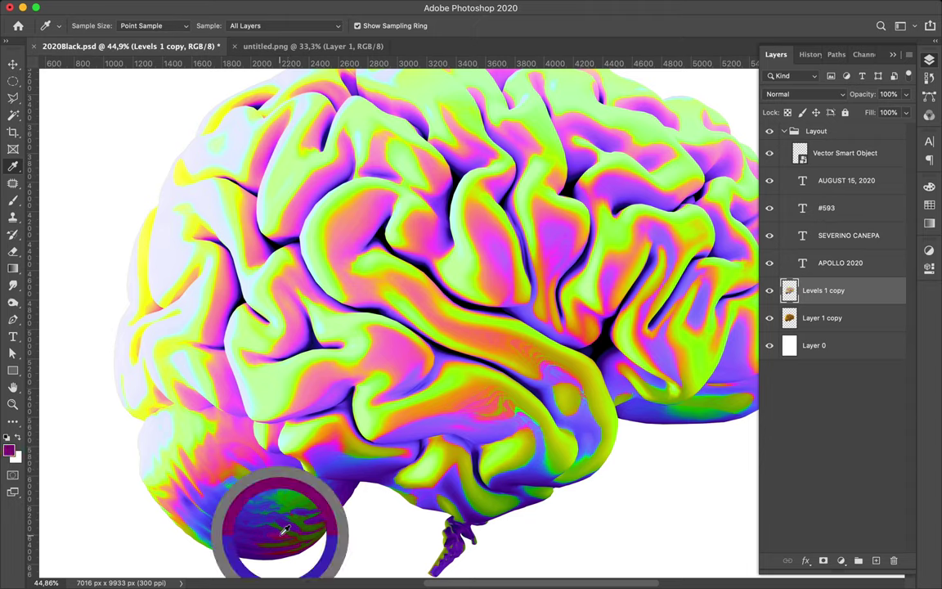
{"action": "left_click", "coordinate": [239, 538]}
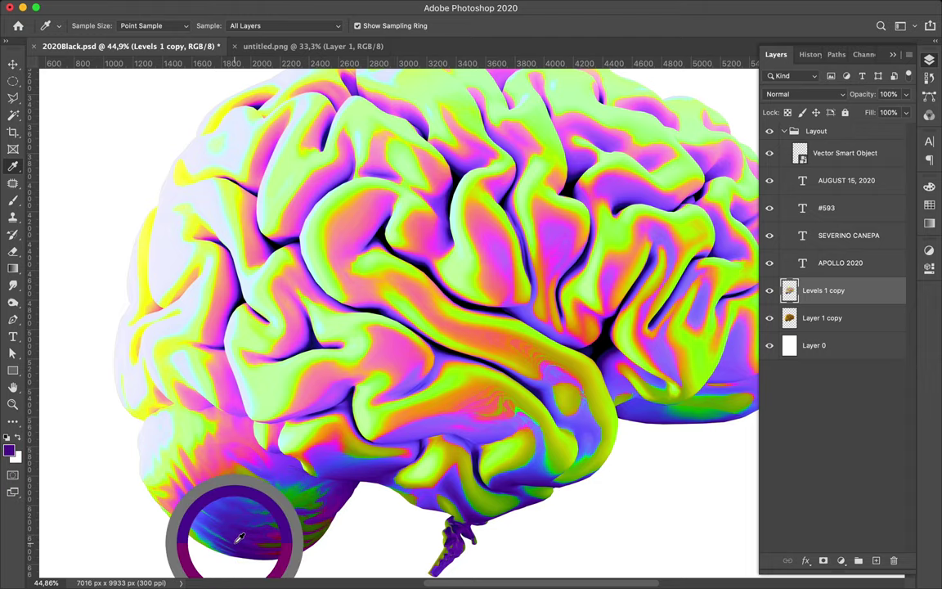
{"action": "key", "text": "super+0"}
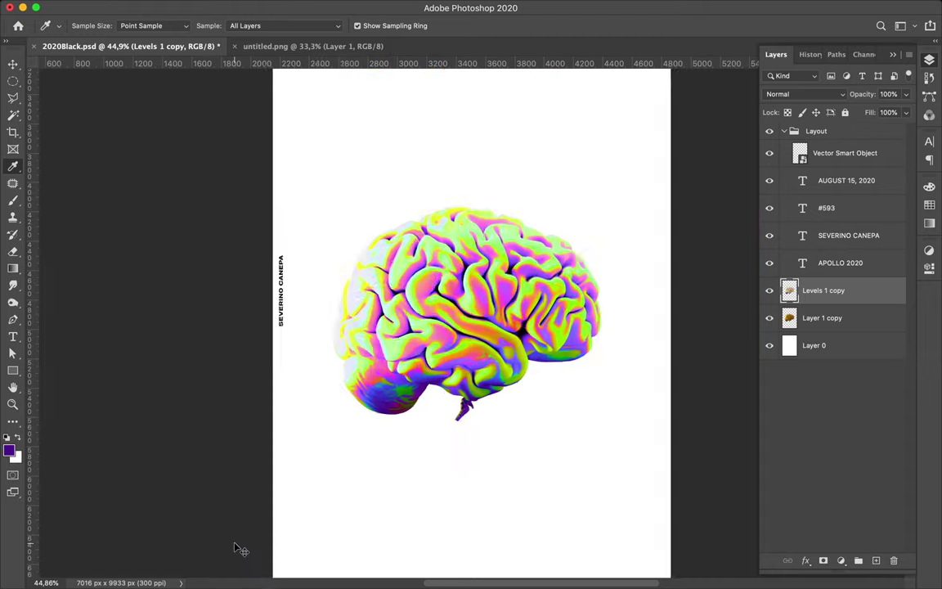
Step: Draw a full-page white rectangle and move it beneath the brain, just above Layer 0
{"action": "scroll", "coordinate": [240, 537], "scroll_direction": "down", "scroll_amount": 2}
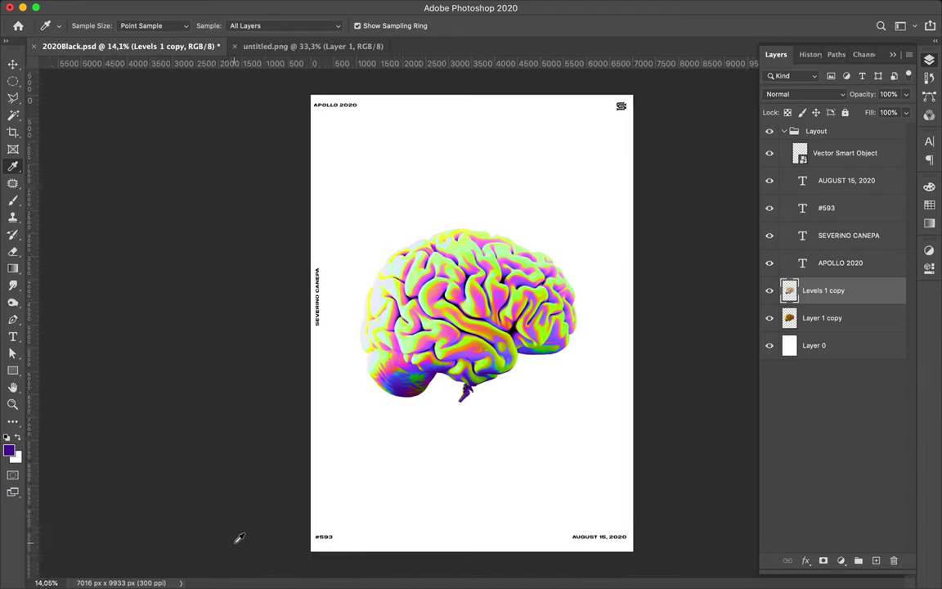
{"action": "key", "text": "u"}
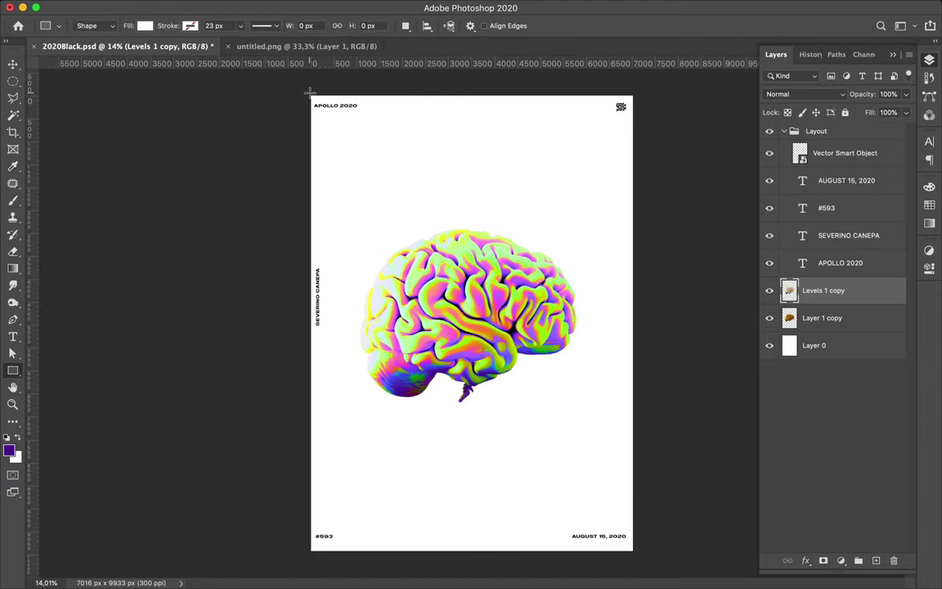
{"action": "left_click_drag", "start_coordinate": [310, 93], "coordinate": [636, 553]}
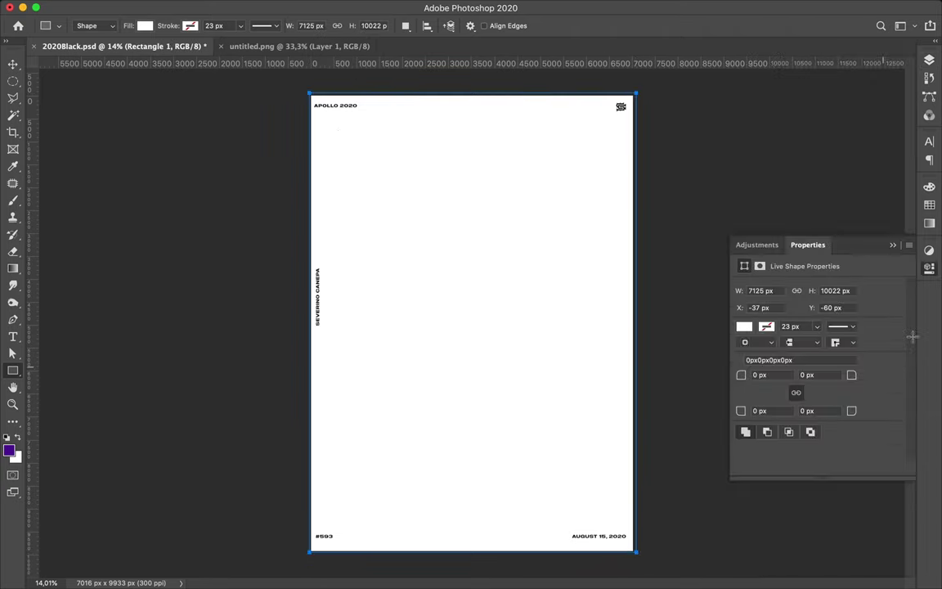
{"action": "left_click", "coordinate": [929, 62]}
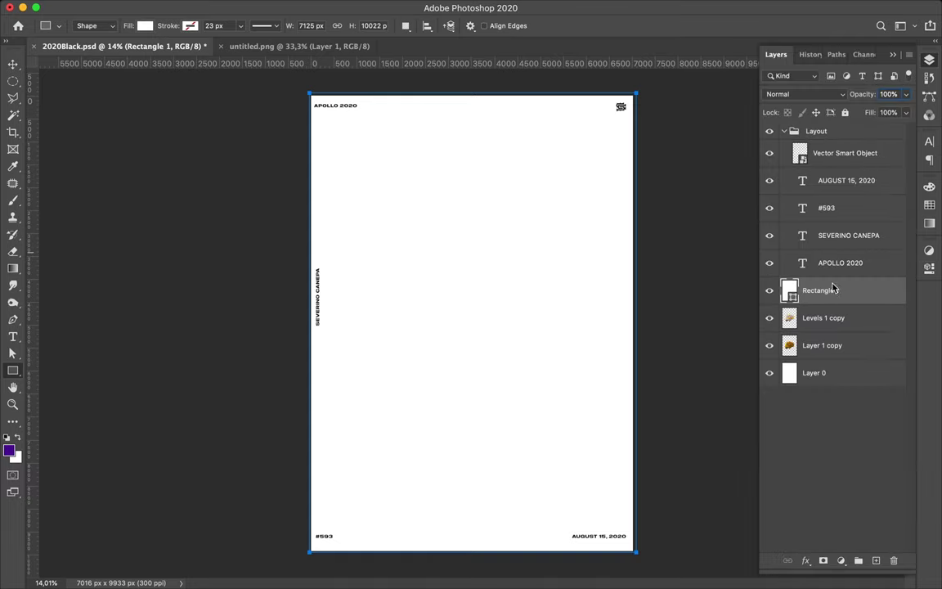
{"action": "left_click_drag", "start_coordinate": [835, 293], "coordinate": [832, 360]}
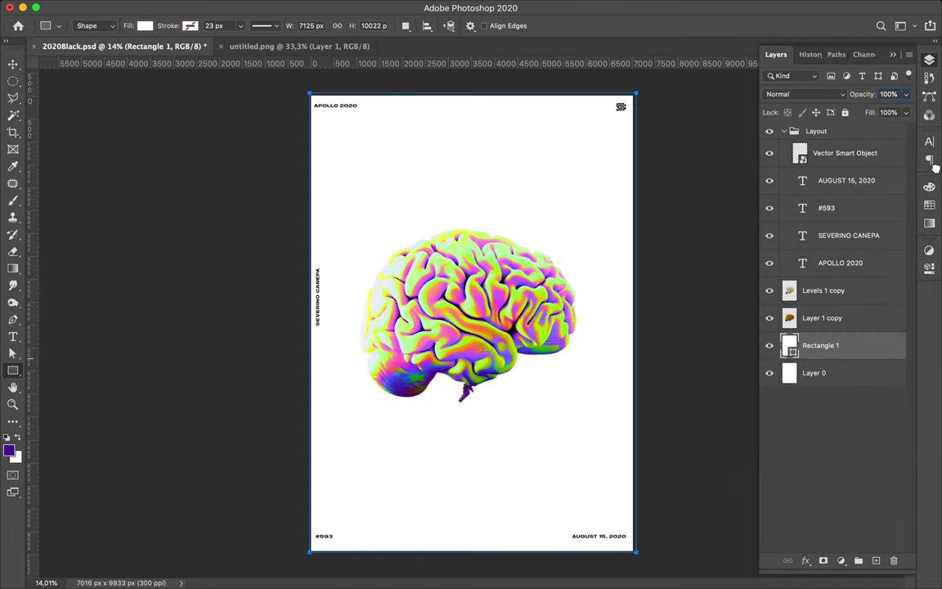
{"action": "key", "text": "a"}
{"action": "left_click", "coordinate": [929, 204]}
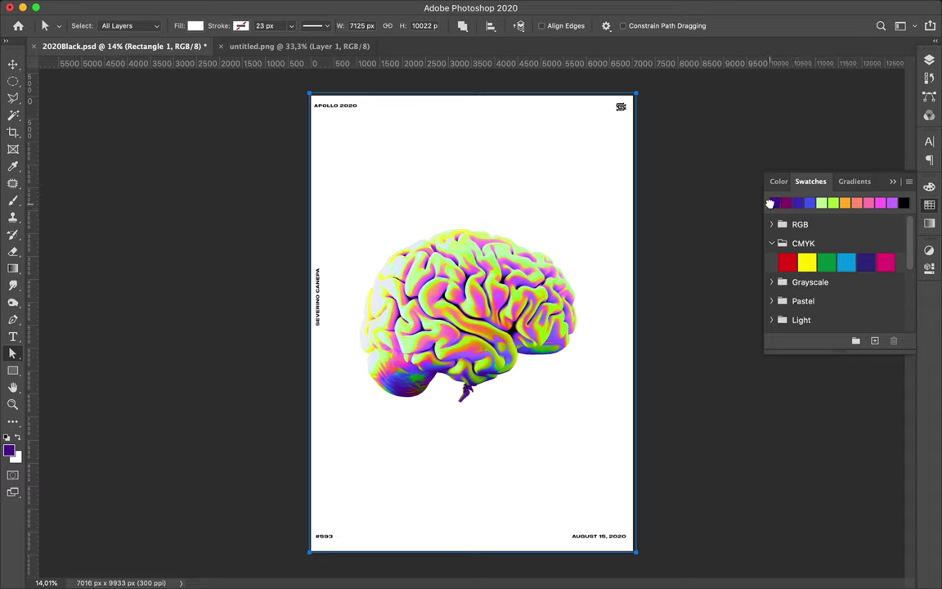
Step: Preview purple, blue-violet, blue, green and orange swatch fills on the background rectangle
{"action": "left_click", "coordinate": [772, 203]}
{"action": "left_click", "coordinate": [786, 203]}
{"action": "left_click", "coordinate": [797, 202]}
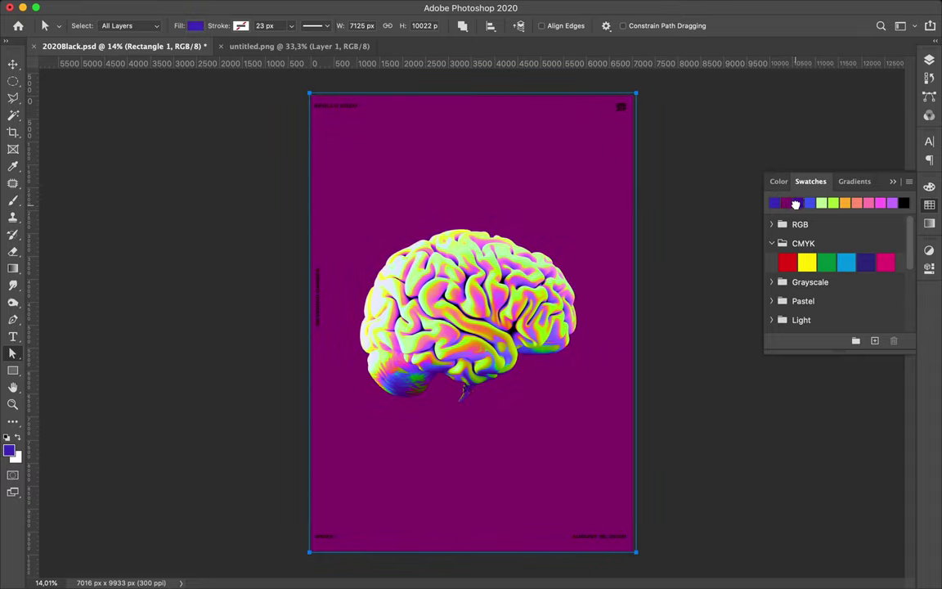
{"action": "left_click", "coordinate": [809, 203]}
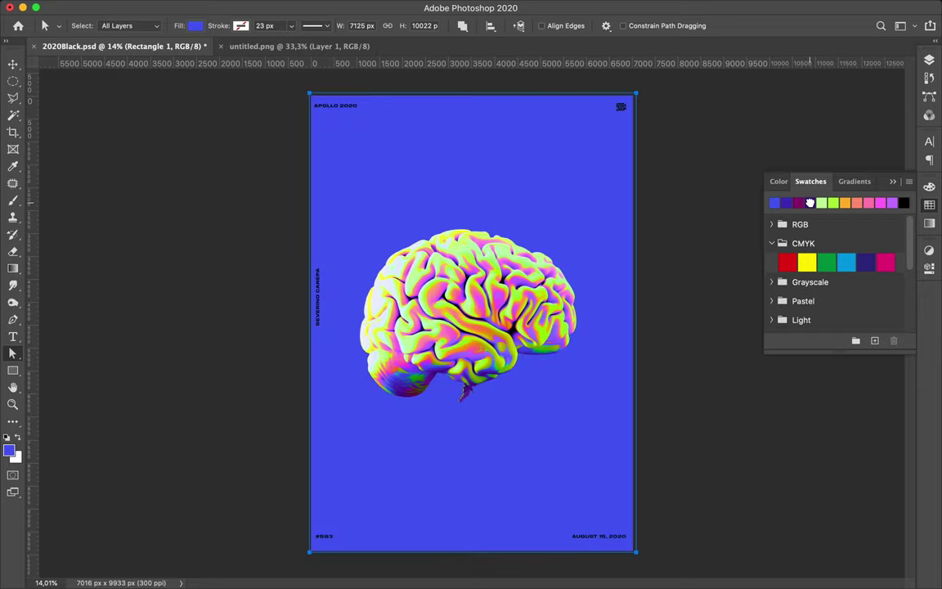
{"action": "left_click", "coordinate": [822, 203]}
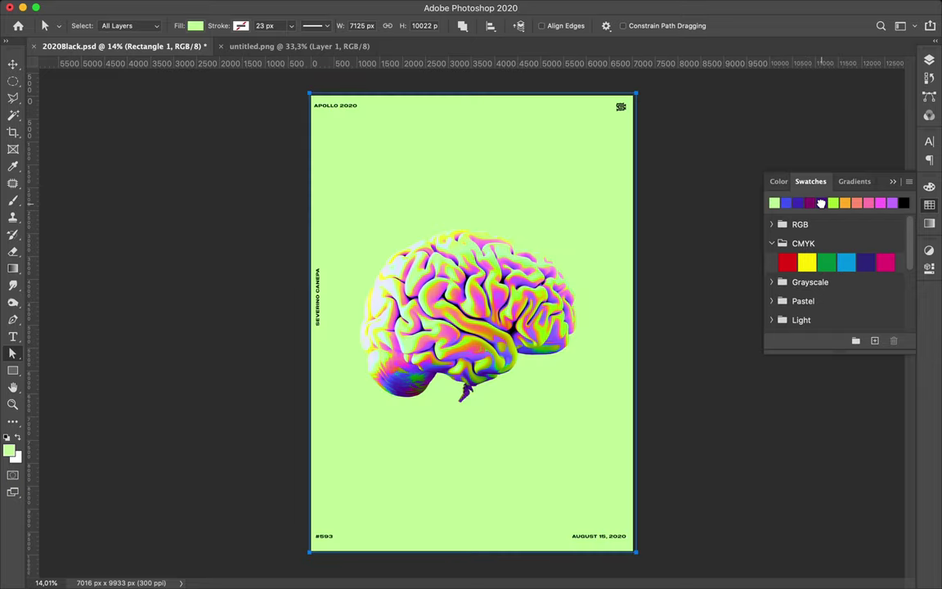
{"action": "left_click", "coordinate": [833, 203]}
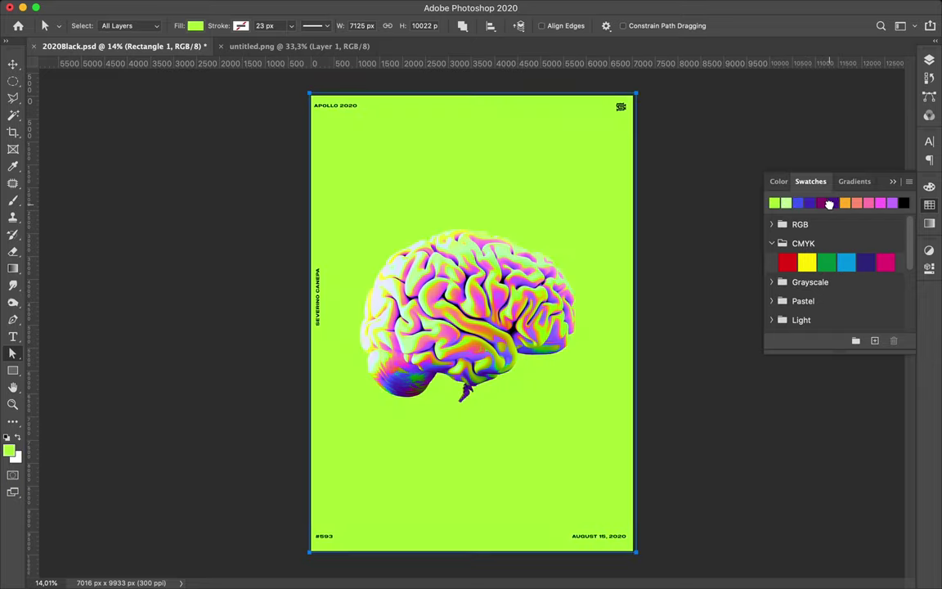
{"action": "left_click", "coordinate": [836, 203]}
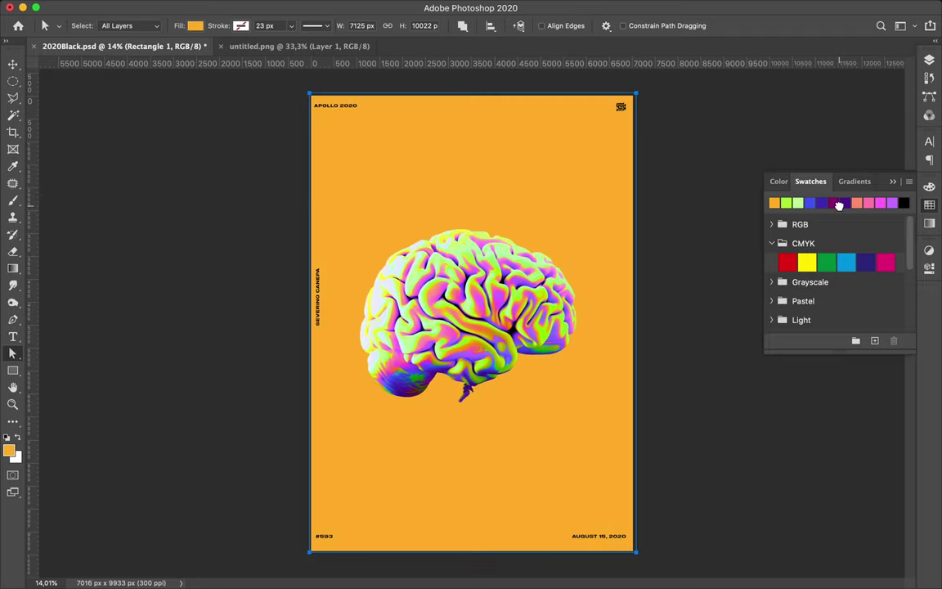
Step: Try purple, salmon, pink and dark purple fills, then settle on light green
{"action": "left_click", "coordinate": [833, 203]}
{"action": "left_click", "coordinate": [858, 203]}
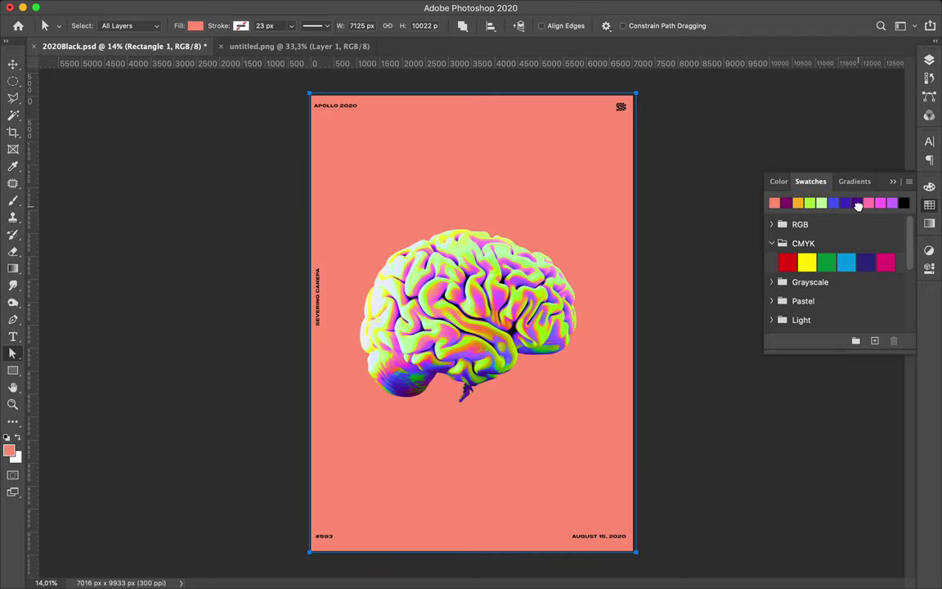
{"action": "left_click", "coordinate": [864, 204]}
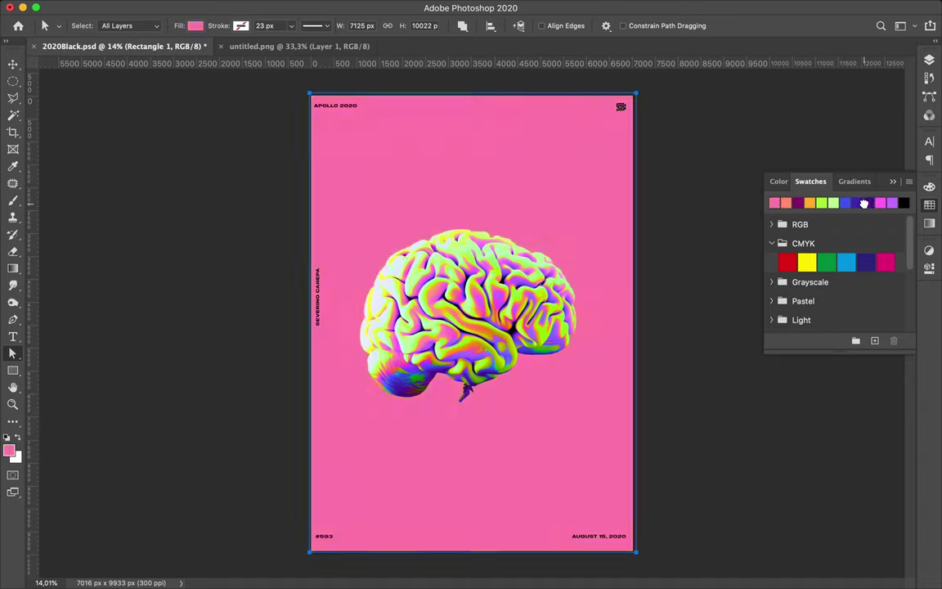
{"action": "left_click", "coordinate": [874, 203]}
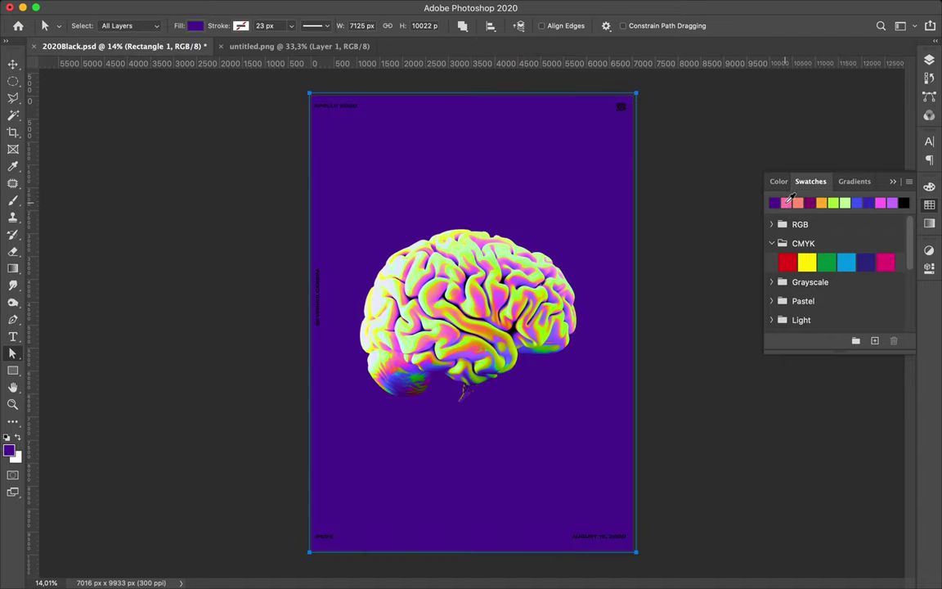
{"action": "left_click", "coordinate": [787, 202]}
{"action": "left_click", "coordinate": [844, 203]}
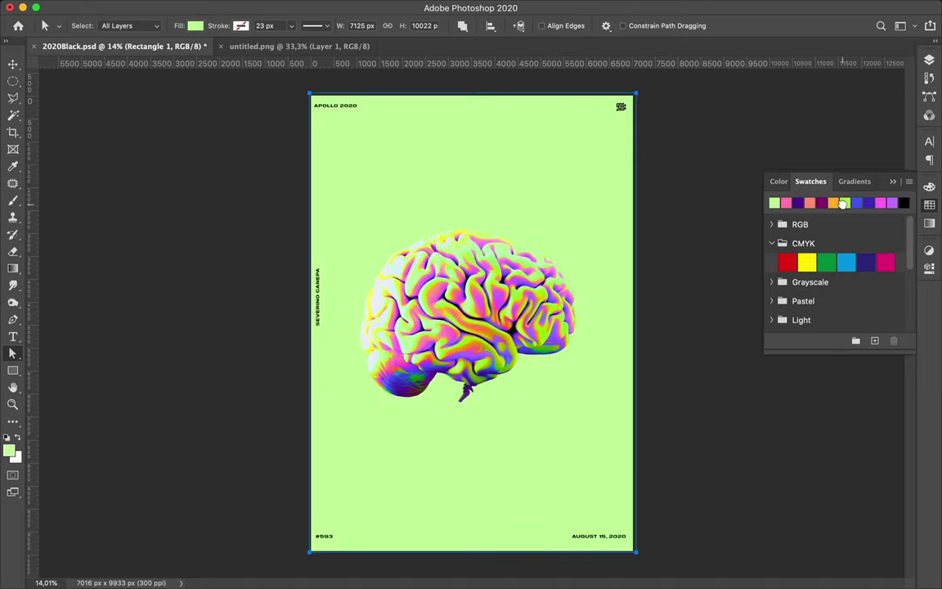
{"action": "left_click", "coordinate": [196, 27]}
{"action": "left_click", "coordinate": [195, 27]}
{"action": "left_click", "coordinate": [195, 27]}
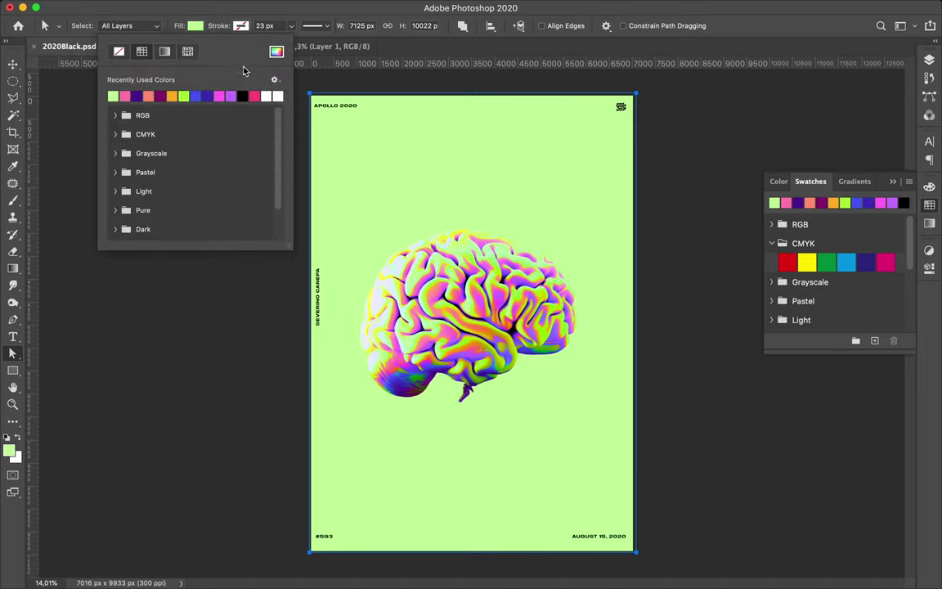
Step: Change Rectangle 1's fill from light green to grey, then lighten it to f0f0f0
{"action": "left_click", "coordinate": [276, 51]}
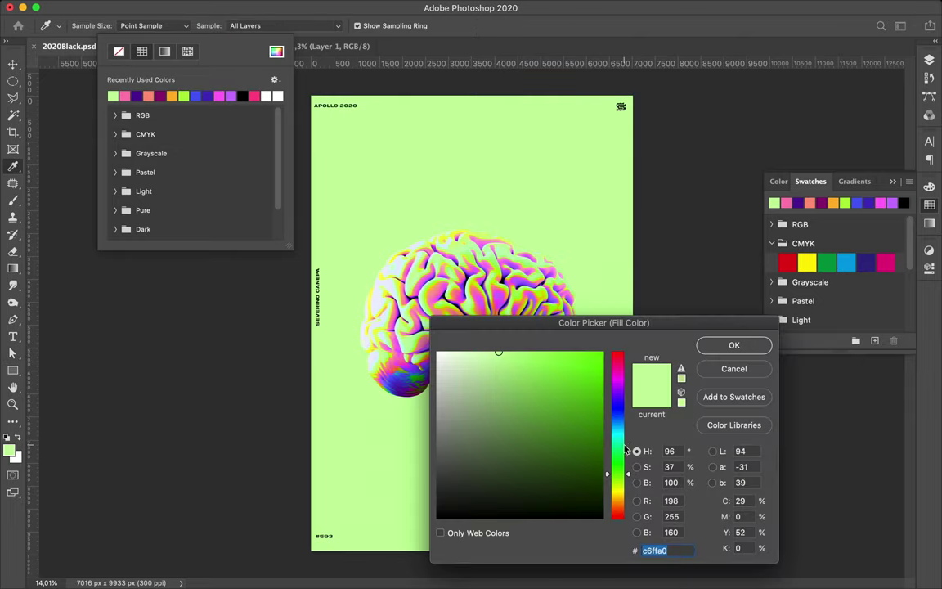
{"action": "left_click_drag", "start_coordinate": [623, 496], "coordinate": [626, 503]}
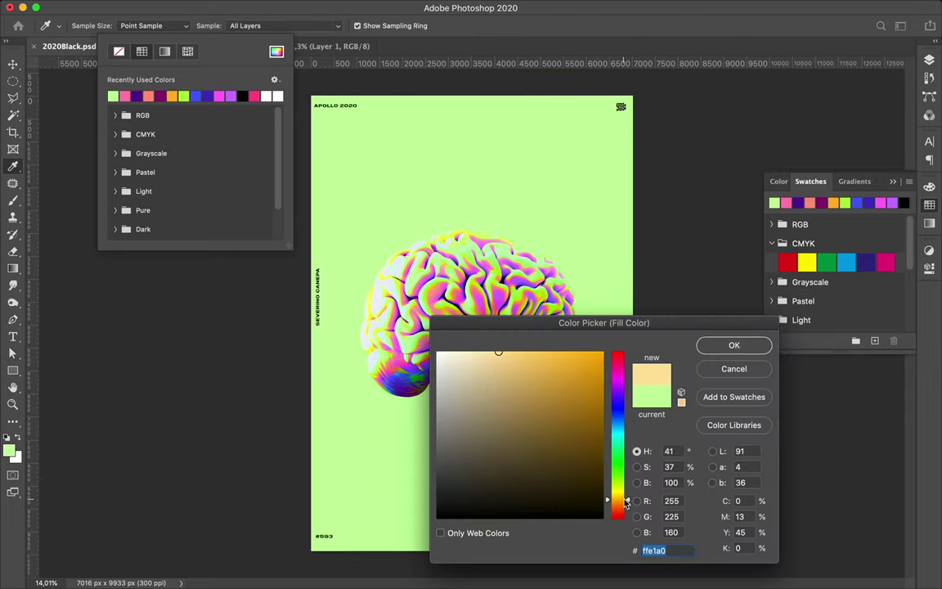
{"action": "left_click_drag", "start_coordinate": [620, 496], "coordinate": [618, 380]}
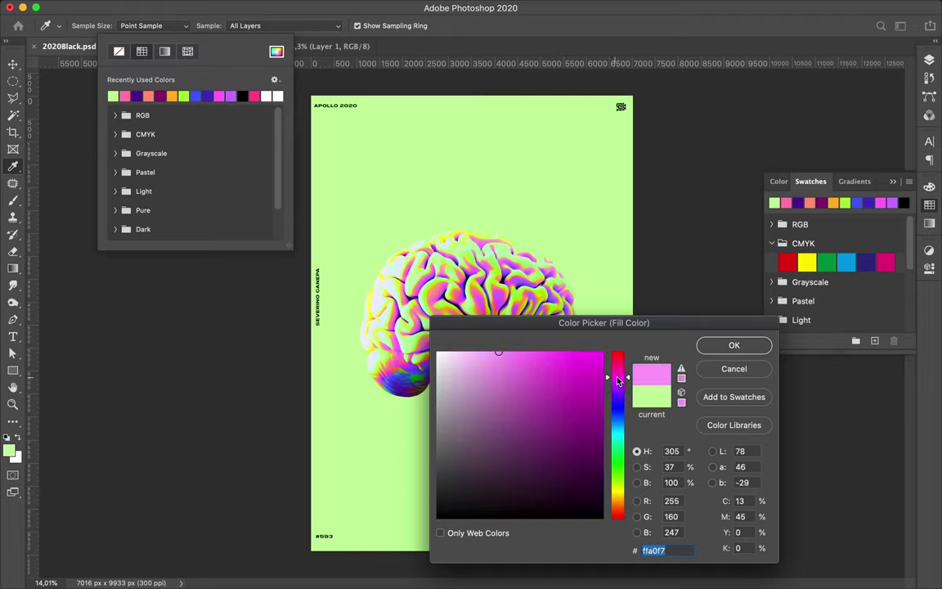
{"action": "mouse_move", "coordinate": [440, 368]}
{"action": "left_mouse_down"}
{"action": "mouse_move", "coordinate": [427, 385]}
{"action": "mouse_move", "coordinate": [427, 375]}
{"action": "left_mouse_up"}
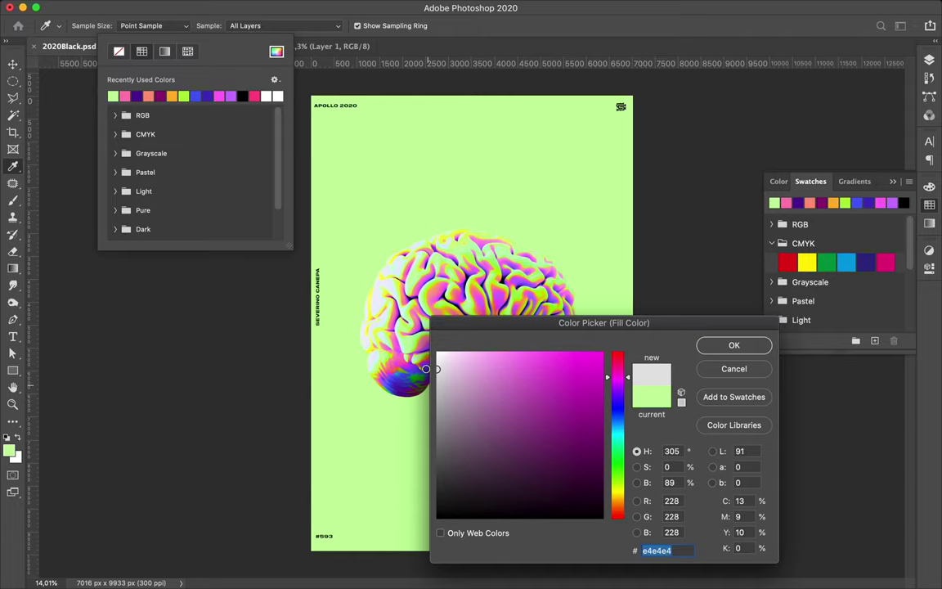
{"action": "left_click", "coordinate": [723, 350]}
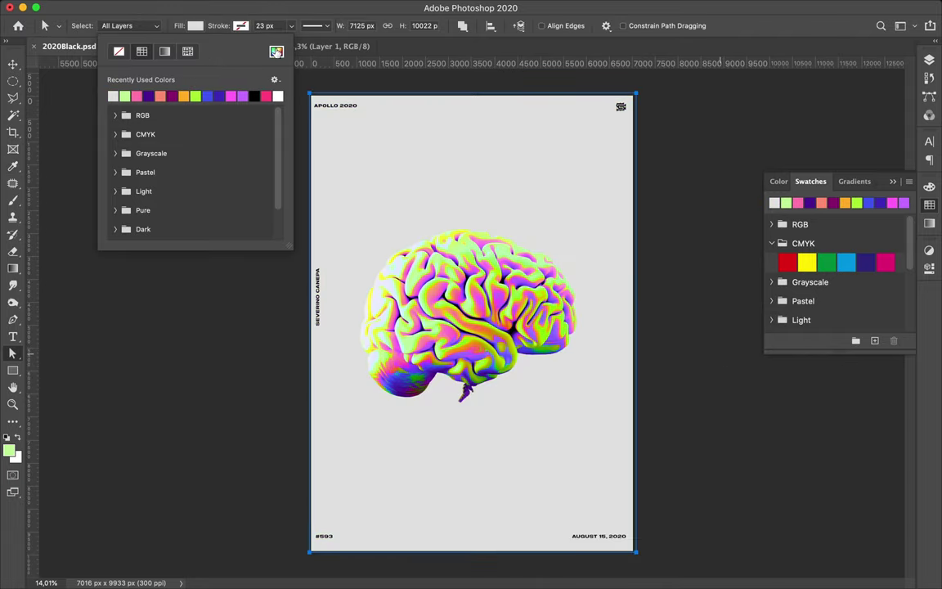
{"action": "left_click", "coordinate": [276, 51]}
{"action": "left_click_drag", "start_coordinate": [437, 369], "coordinate": [434, 360]}
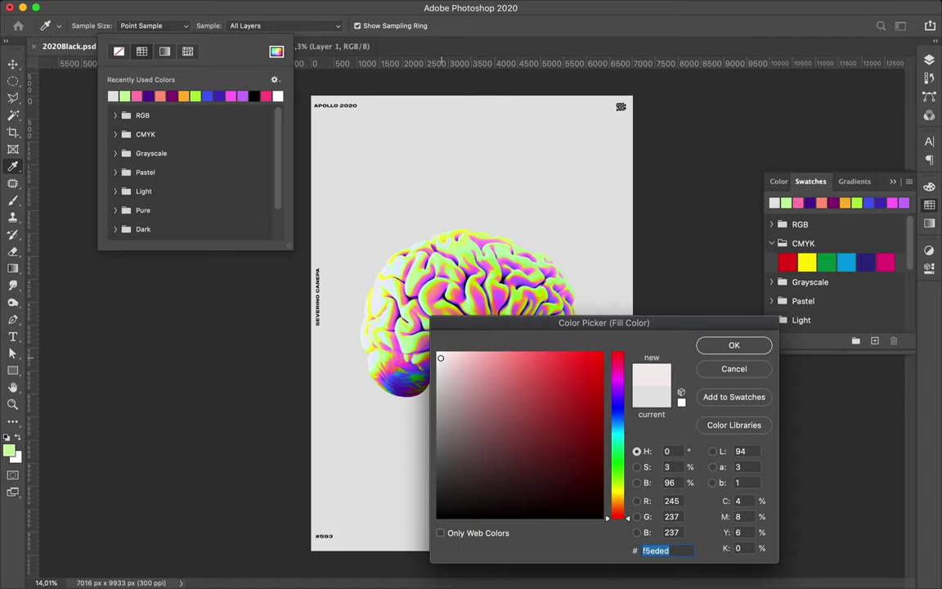
{"action": "left_click", "coordinate": [703, 344]}
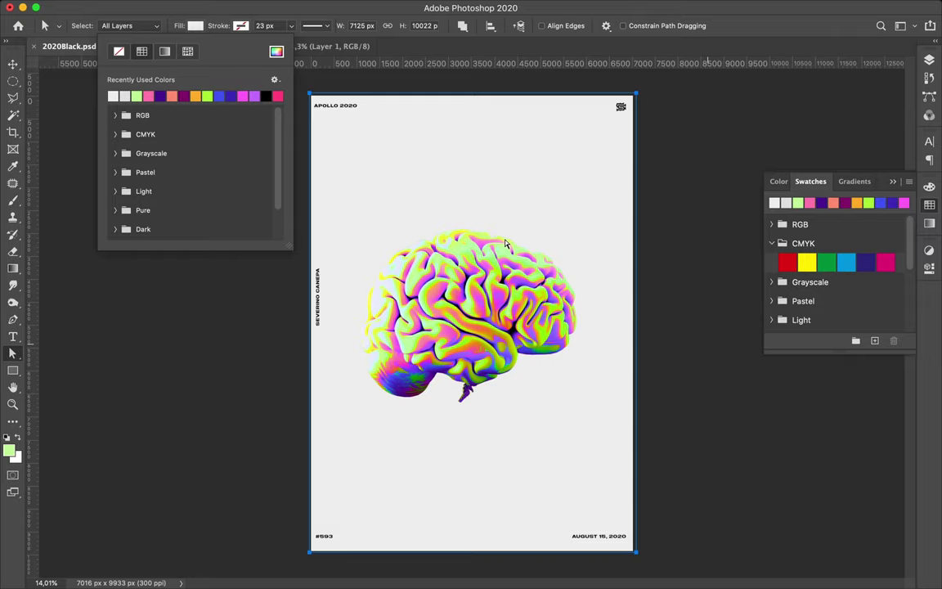
{"action": "key", "text": "Escape"}
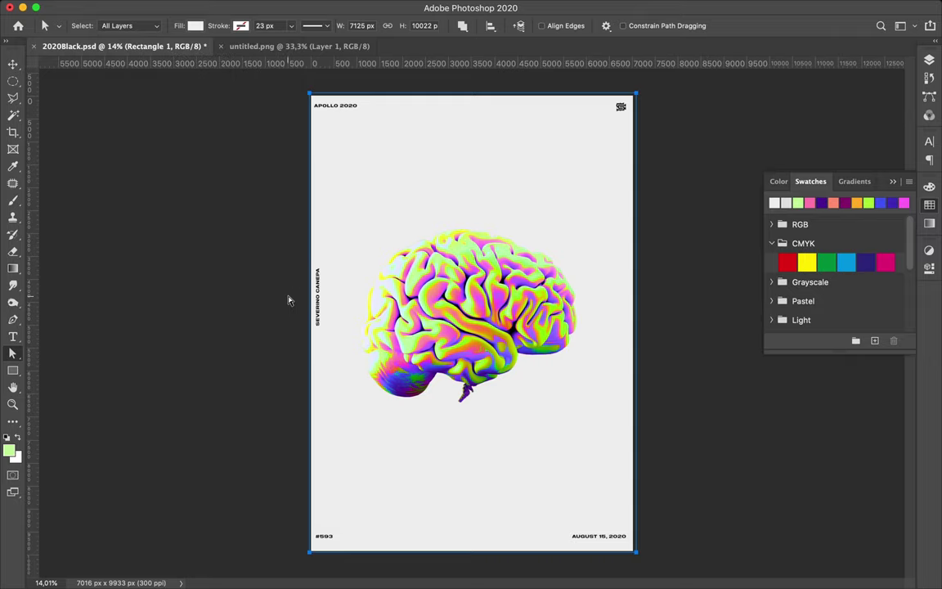
Step: Return the poster to plain white and show the Layers panel with the Move tool active
{"action": "left_click", "coordinate": [480, 205]}
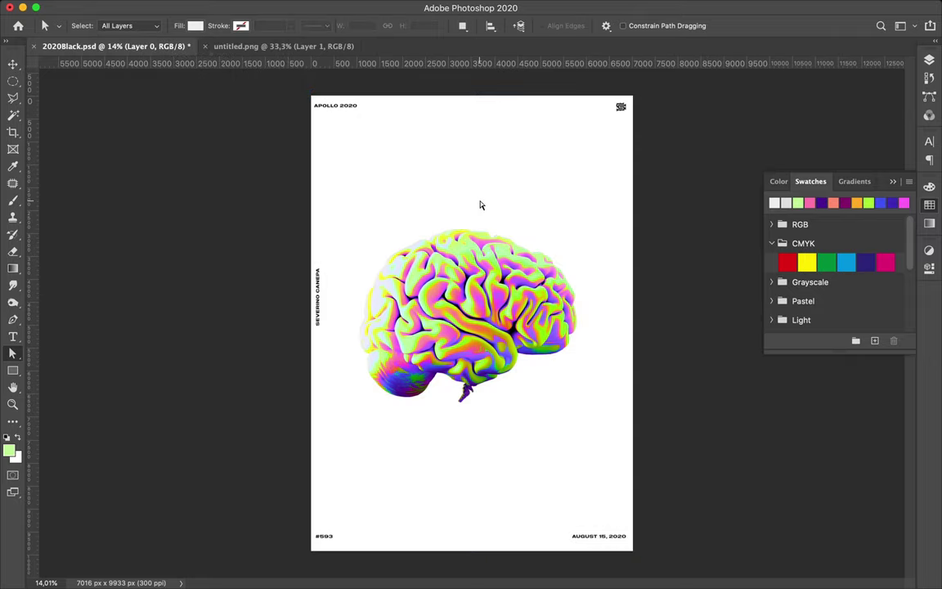
{"action": "key", "text": "v"}
{"action": "left_click", "coordinate": [433, 267], "text": "super"}
{"action": "key", "text": "F7"}
{"action": "left_click", "coordinate": [853, 318], "text": "shift"}
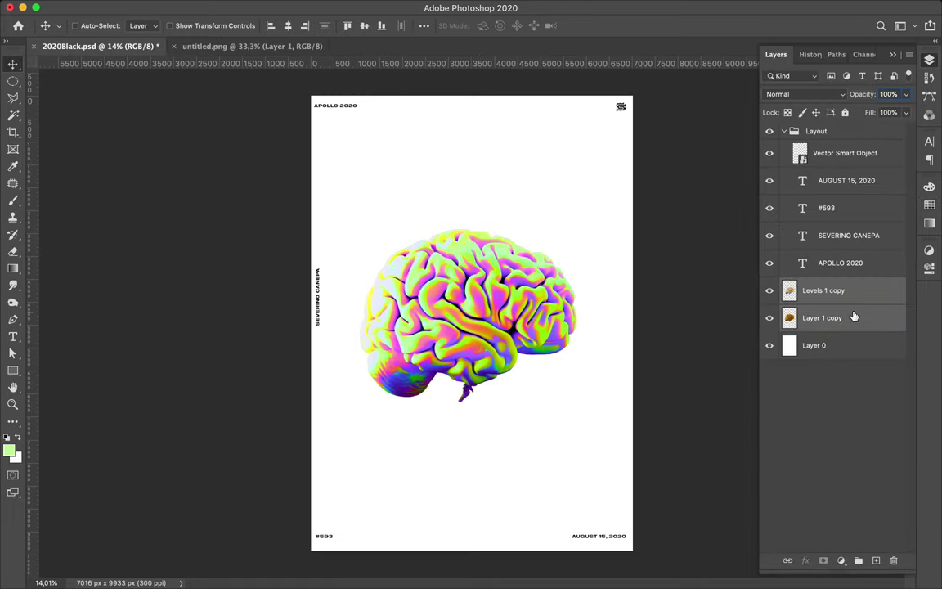
Step: Undo an accidental Layer 1 copy duplicate, then duplicate Levels 1 copy and drag it down
{"action": "left_click", "coordinate": [853, 317]}
{"action": "left_click_drag", "start_coordinate": [843, 319], "coordinate": [844, 332]}
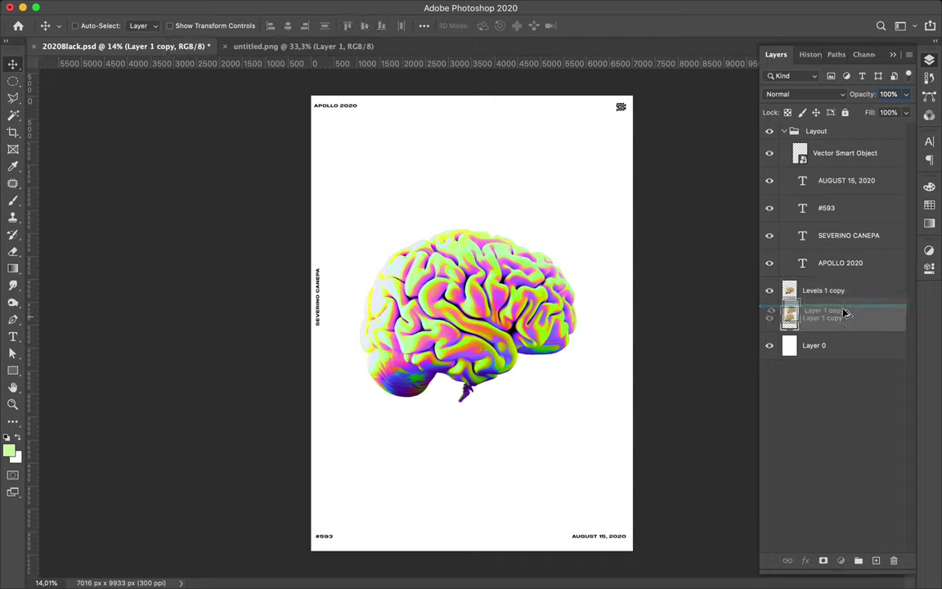
{"action": "left_click_drag", "start_coordinate": [844, 332], "coordinate": [844, 321]}
{"action": "key", "text": "ctrl+z"}
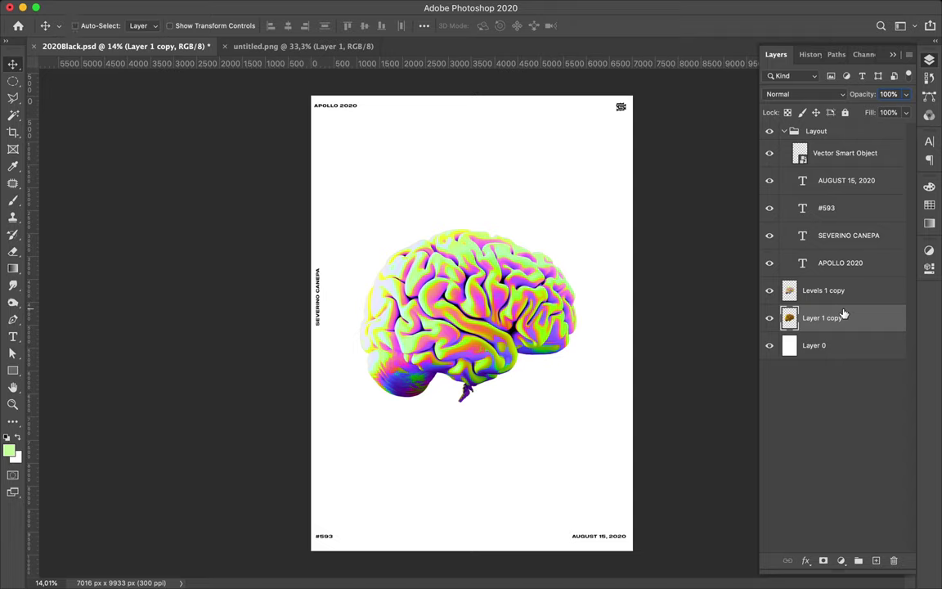
{"action": "left_click", "coordinate": [844, 301]}
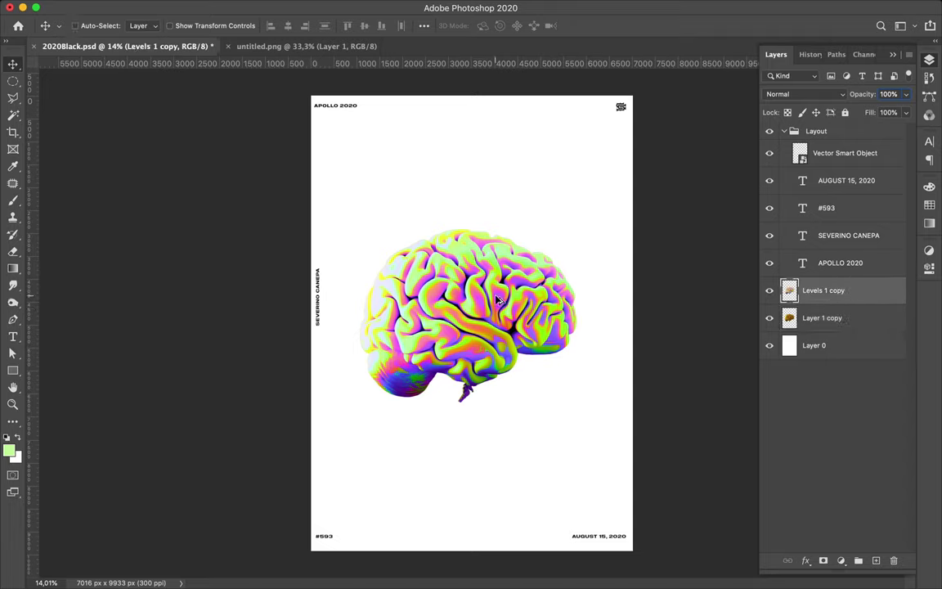
{"action": "left_click_drag", "start_coordinate": [501, 302], "coordinate": [501, 329]}
Step: Flip and squash the brain copy into a thin strip below, narrowed to 86.53% width
{"action": "key", "text": "ctrl+t"}
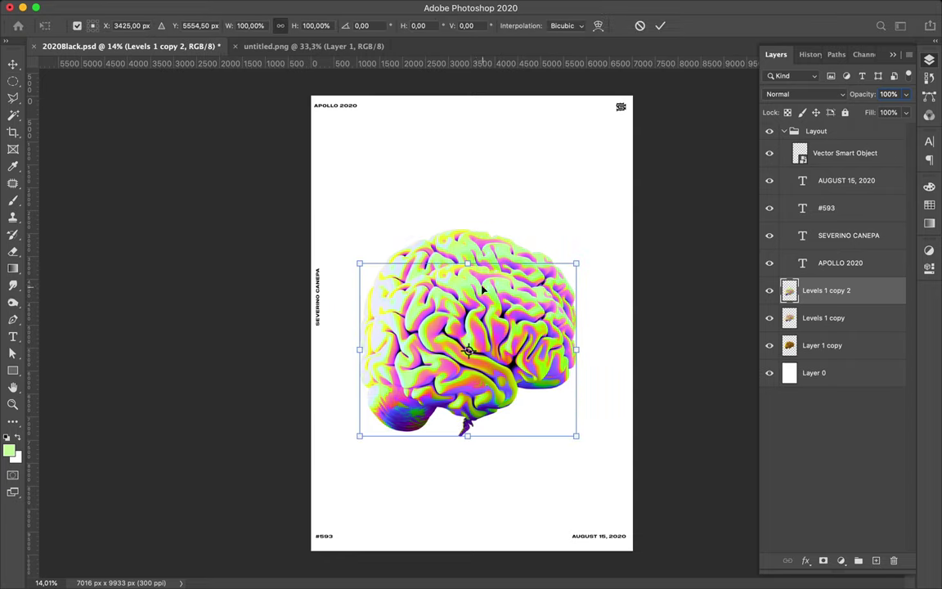
{"action": "mouse_move", "coordinate": [469, 277]}
{"action": "left_mouse_down"}
{"action": "mouse_move", "coordinate": [464, 470]}
{"action": "mouse_move", "coordinate": [465, 446]}
{"action": "left_mouse_up"}
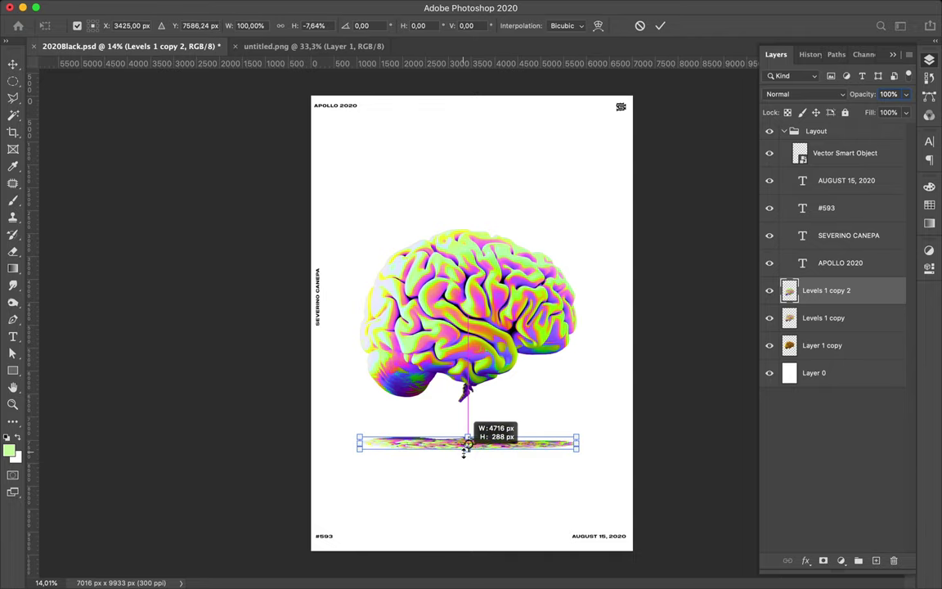
{"action": "left_click_drag", "start_coordinate": [577, 444], "coordinate": [532, 431]}
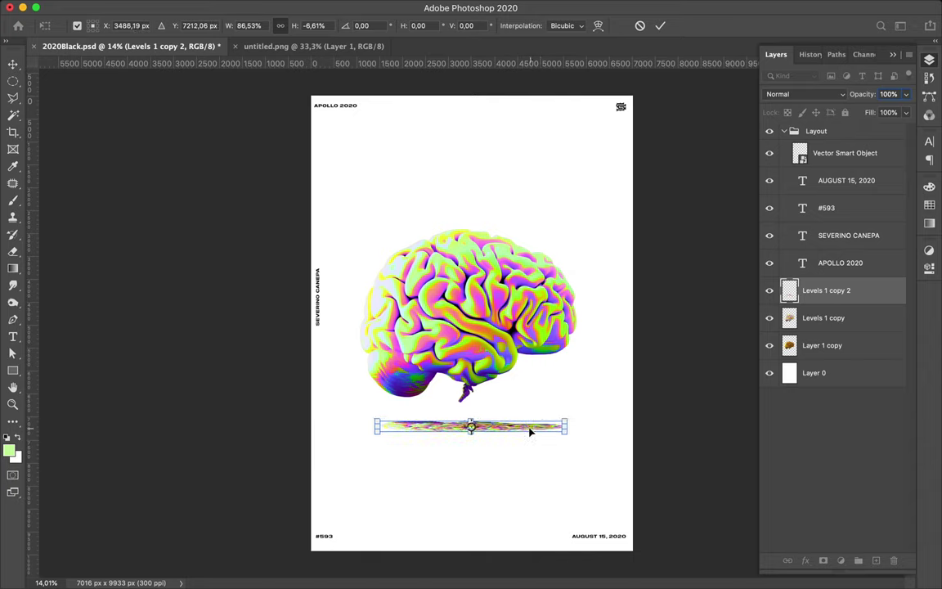
{"action": "key", "text": "Return"}
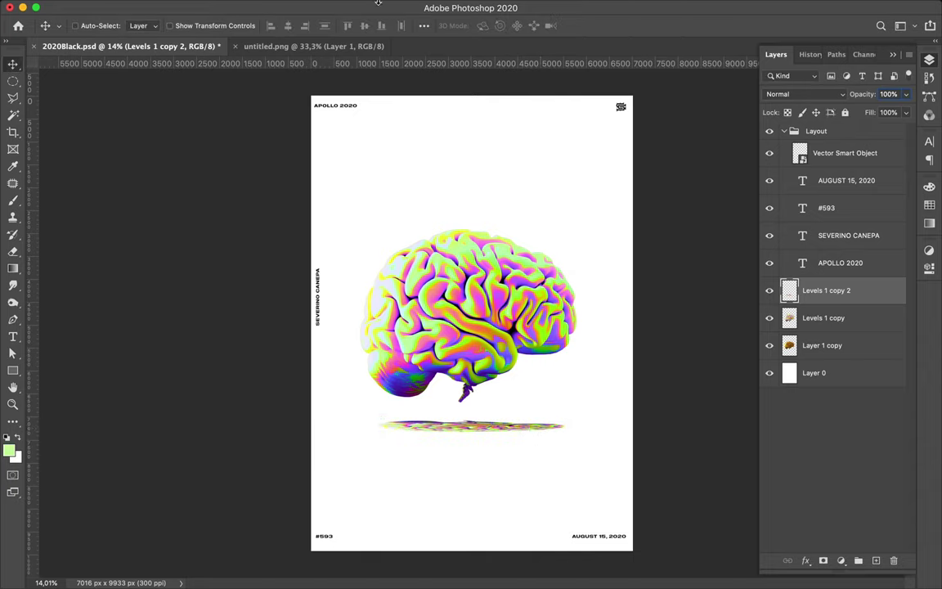
{"action": "left_click", "coordinate": [305, 7]}
{"action": "mouse_move", "coordinate": [311, 163]}
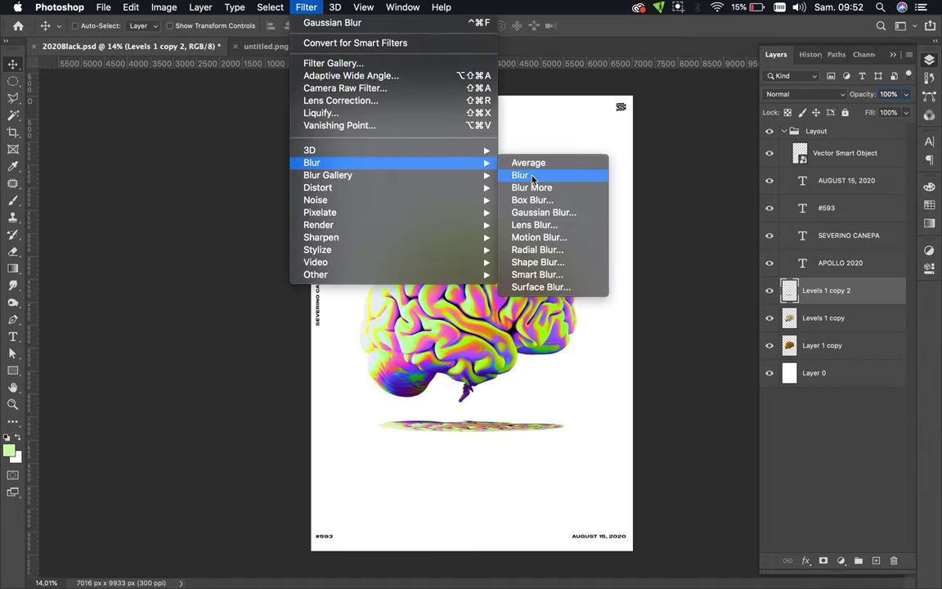
Step: Soften the strip with a 123.6-pixel Gaussian Blur, nudge it beneath the brain, and select Layer 0
{"action": "left_click", "coordinate": [535, 212]}
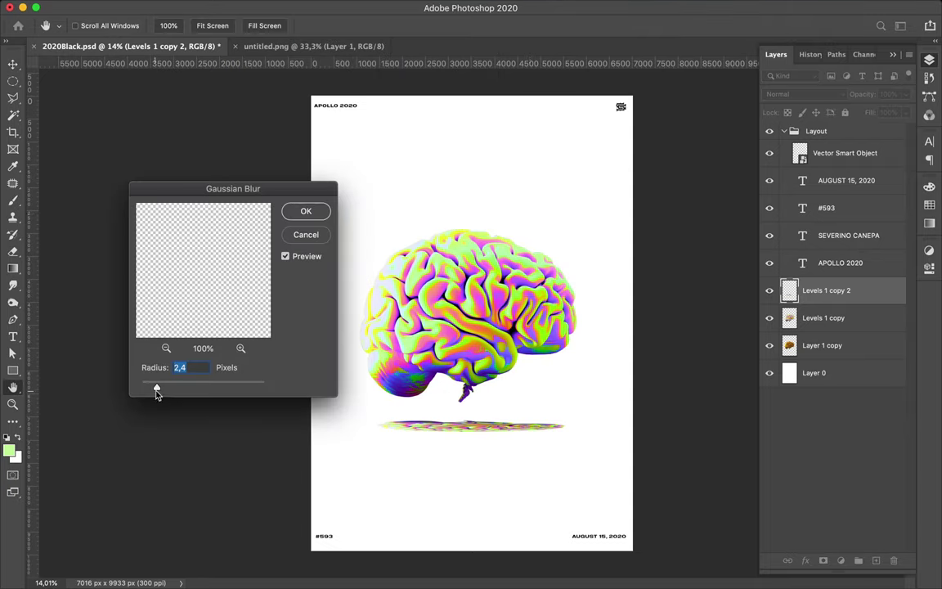
{"action": "left_click_drag", "start_coordinate": [157, 391], "coordinate": [226, 390]}
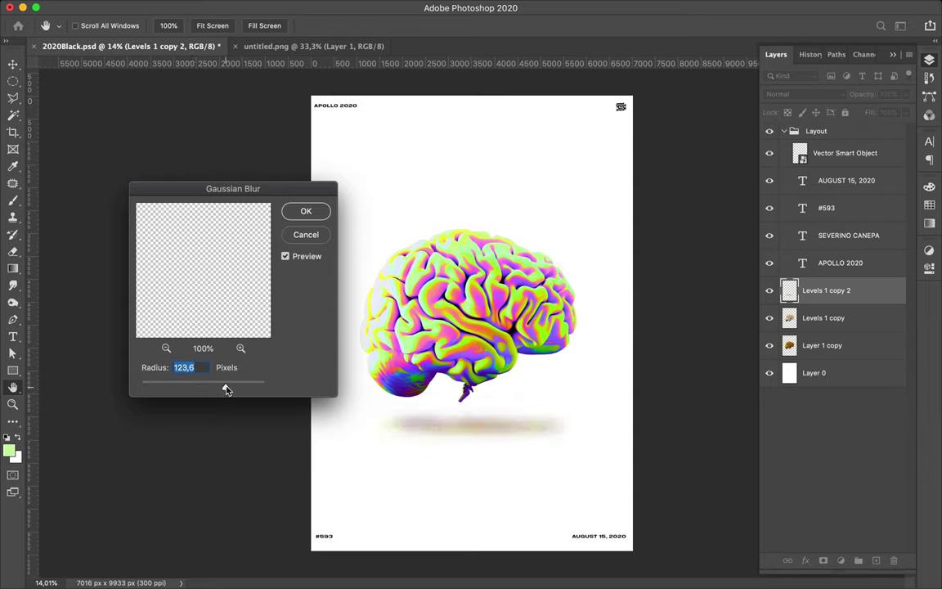
{"action": "left_click", "coordinate": [306, 217]}
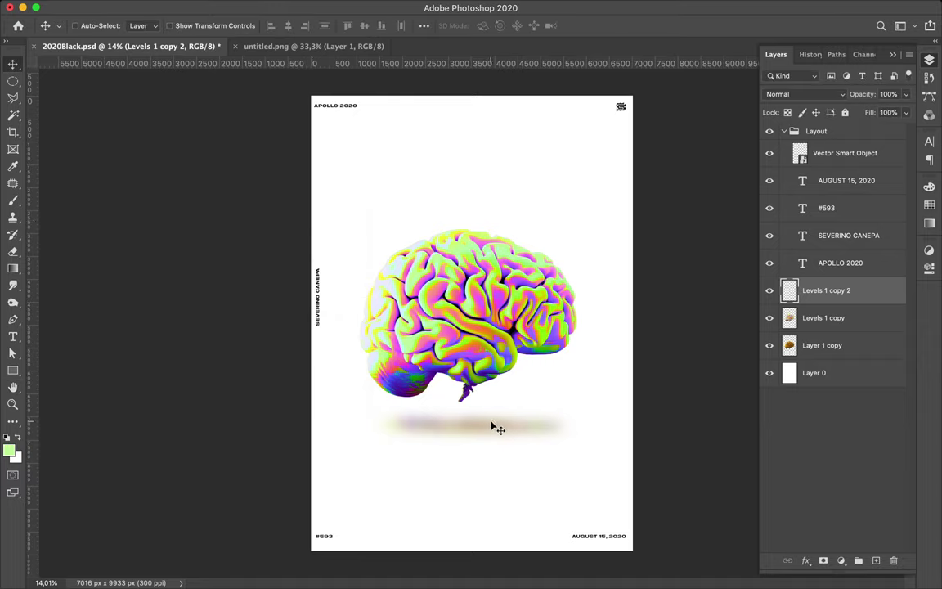
{"action": "left_click_drag", "start_coordinate": [487, 427], "coordinate": [486, 429]}
{"action": "left_click", "coordinate": [834, 382]}
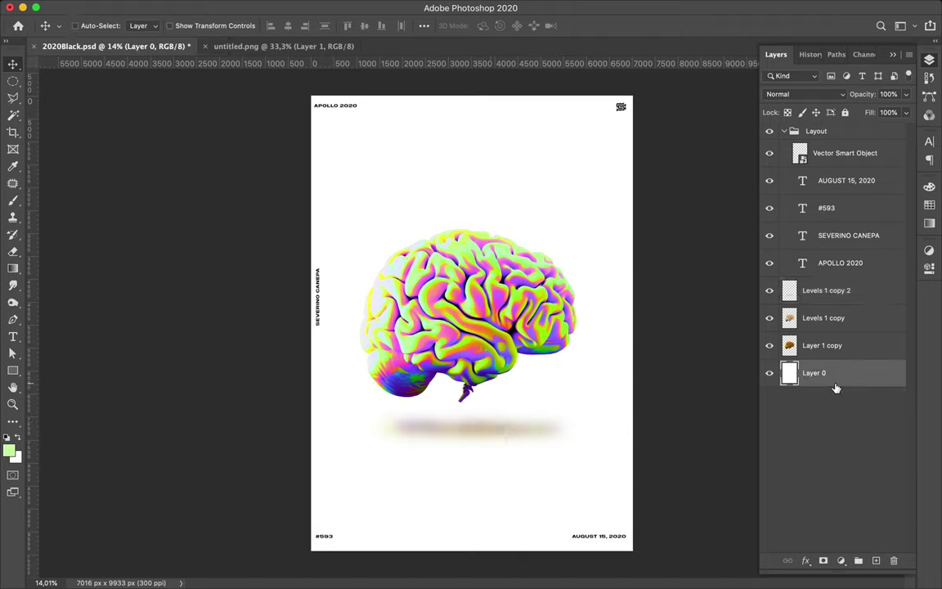
Step: Set up the Pen tool for shapes with a bright green fill from Swatches
{"action": "key", "text": "p"}
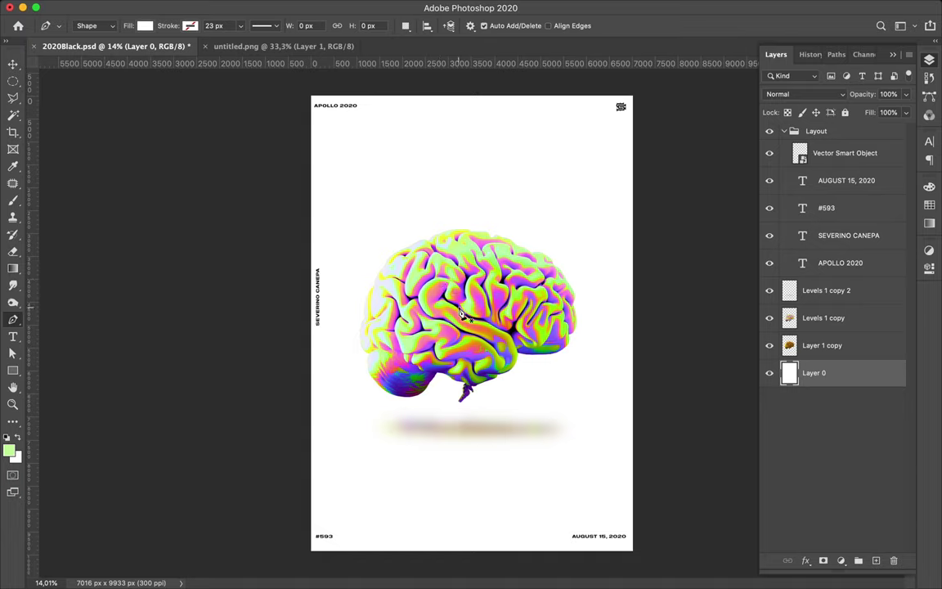
{"action": "left_click", "coordinate": [144, 26]}
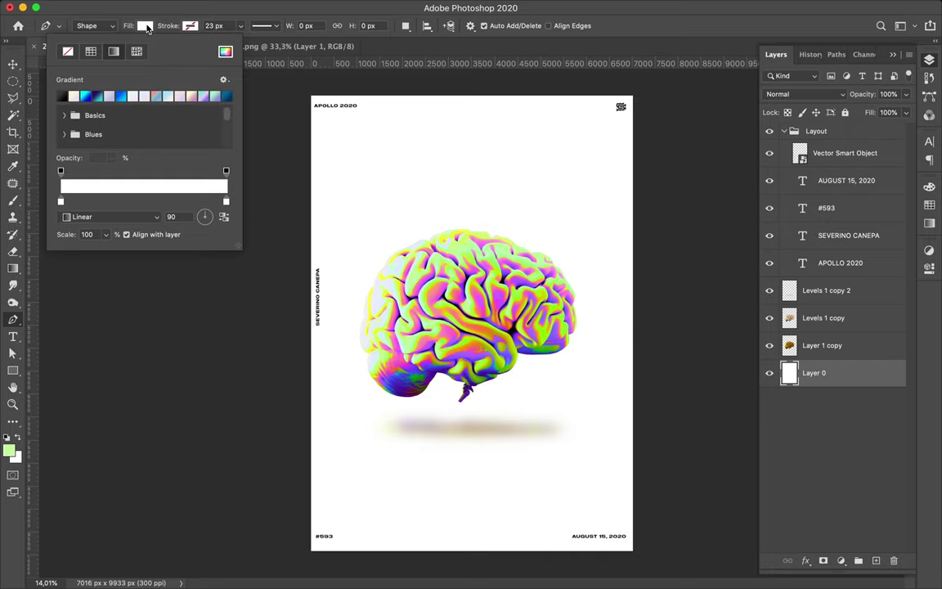
{"action": "left_click", "coordinate": [929, 204]}
{"action": "left_click", "coordinate": [870, 202]}
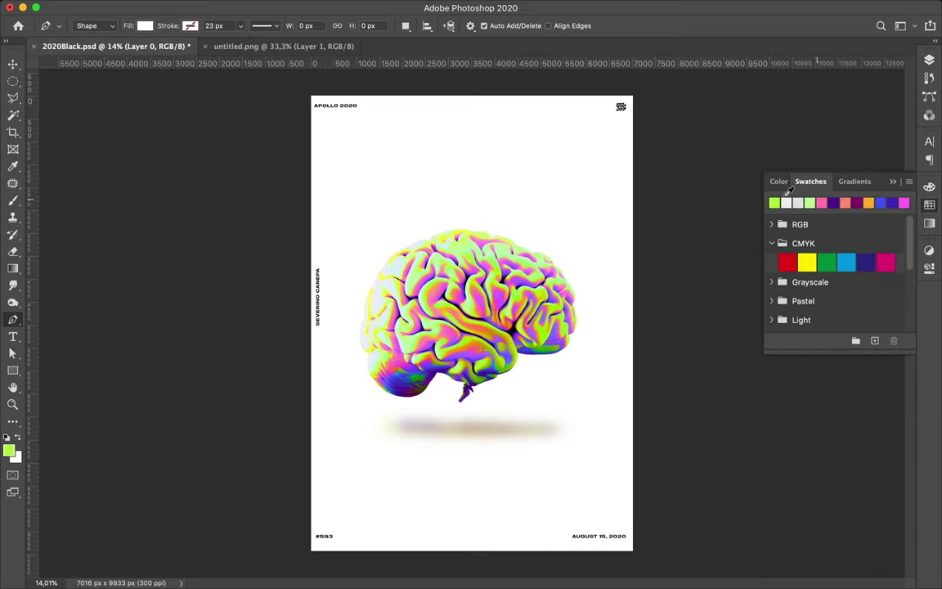
Step: Draw a green angular stripe from above the top edge down into the brain
{"action": "left_click", "coordinate": [351, 90]}
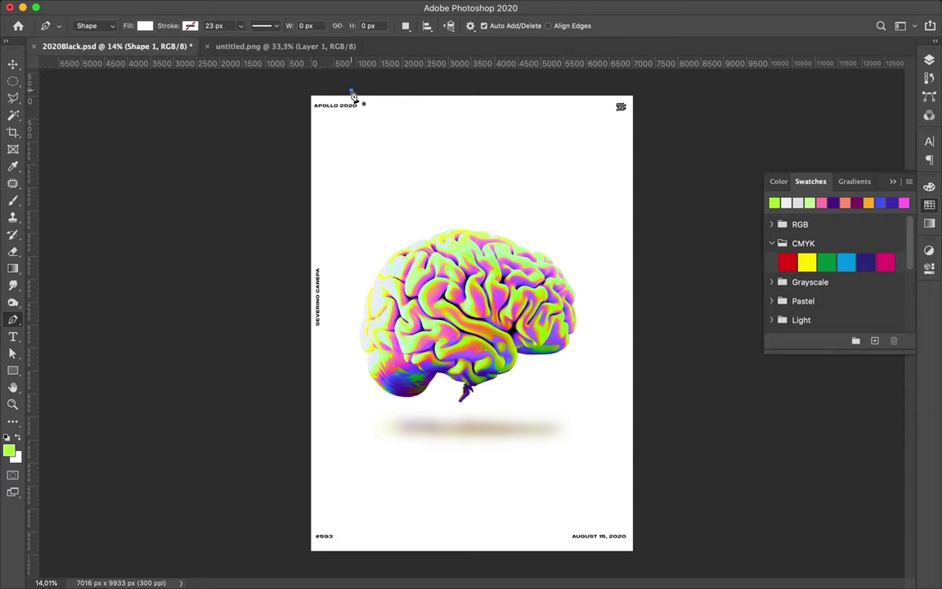
{"action": "left_click", "coordinate": [346, 162]}
{"action": "left_click", "coordinate": [376, 245]}
{"action": "left_click_drag", "start_coordinate": [413, 278], "coordinate": [384, 227]}
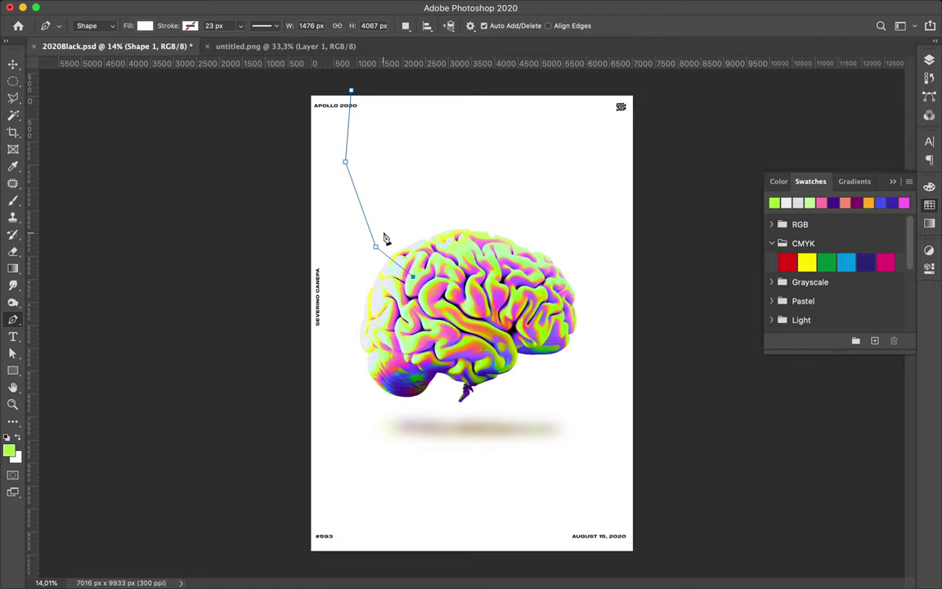
{"action": "left_click", "coordinate": [372, 150]}
{"action": "left_click", "coordinate": [429, 80]}
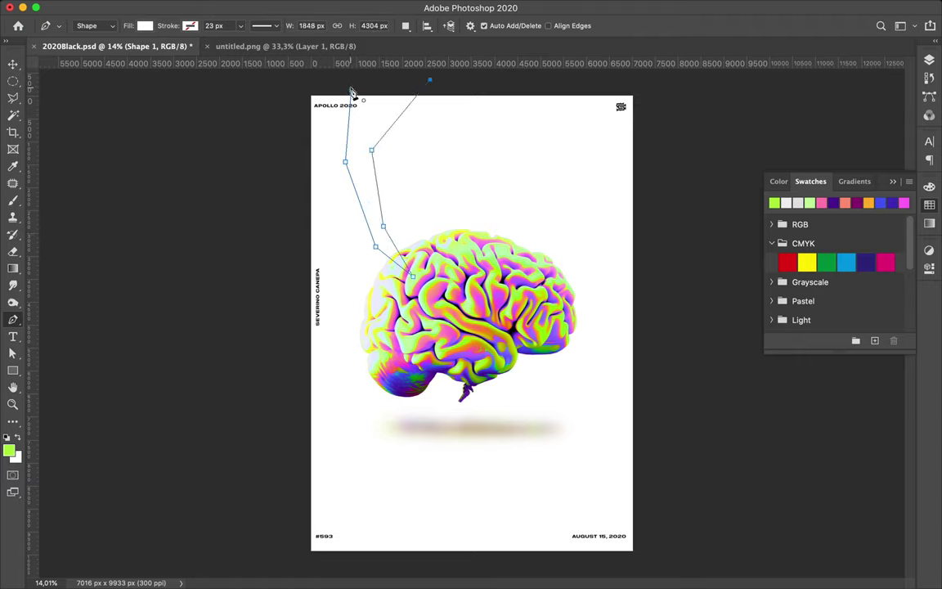
{"action": "left_click", "coordinate": [144, 25]}
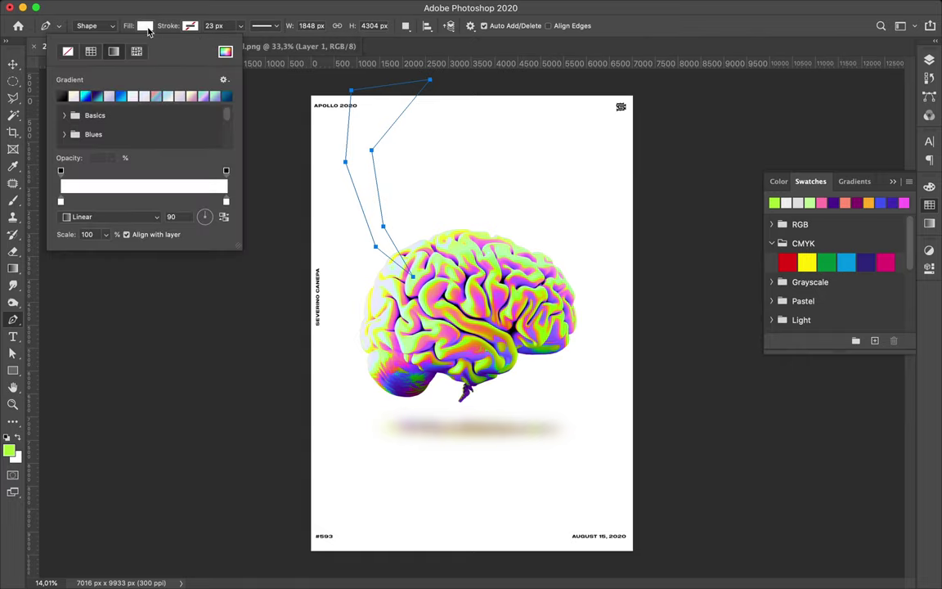
{"action": "key", "text": "alt+BackSpace"}
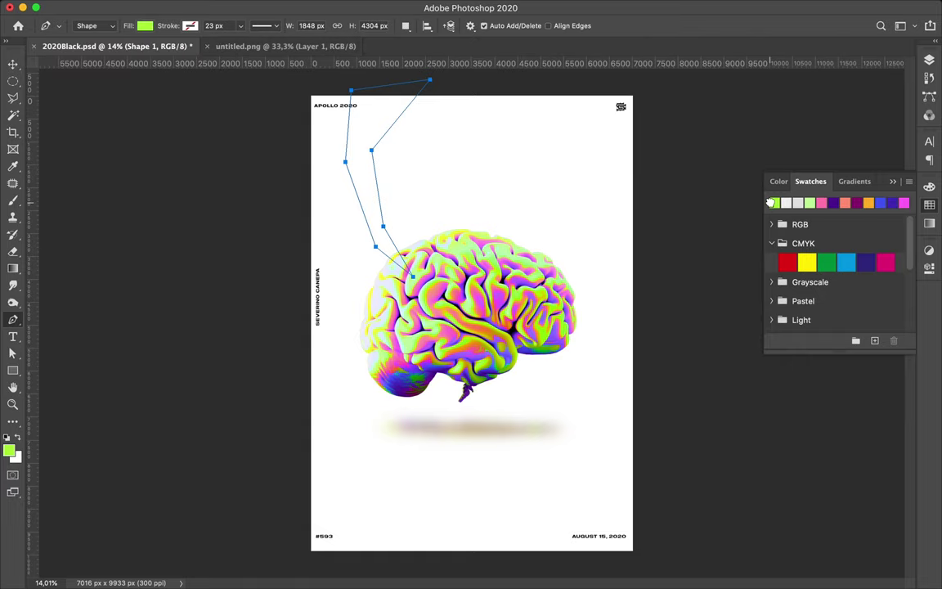
{"action": "key", "text": "v"}
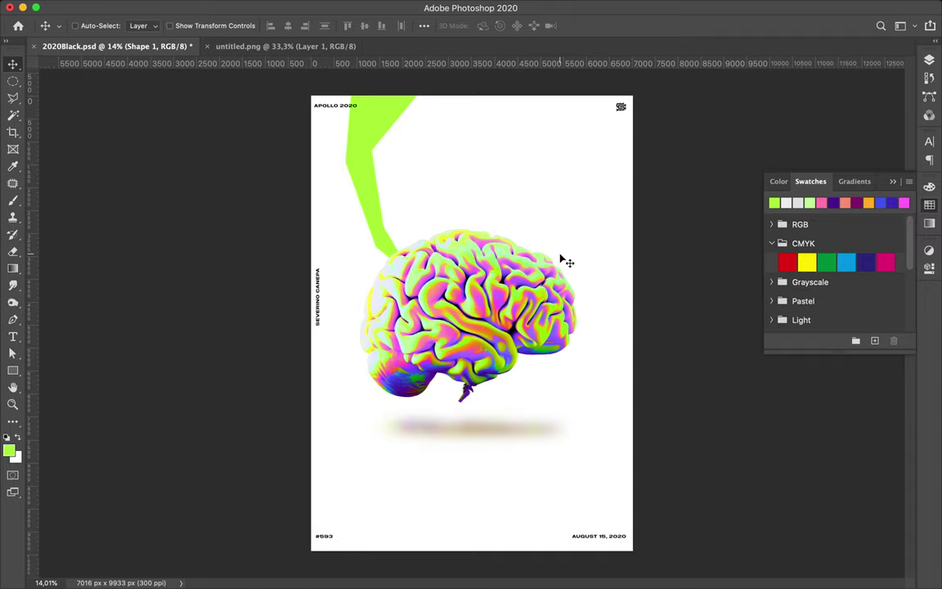
{"action": "key", "text": "p"}
{"action": "left_click", "coordinate": [508, 347]}
Step: Complete a green stripe running from the brain down past the bottom edge
{"action": "left_click", "coordinate": [568, 425]}
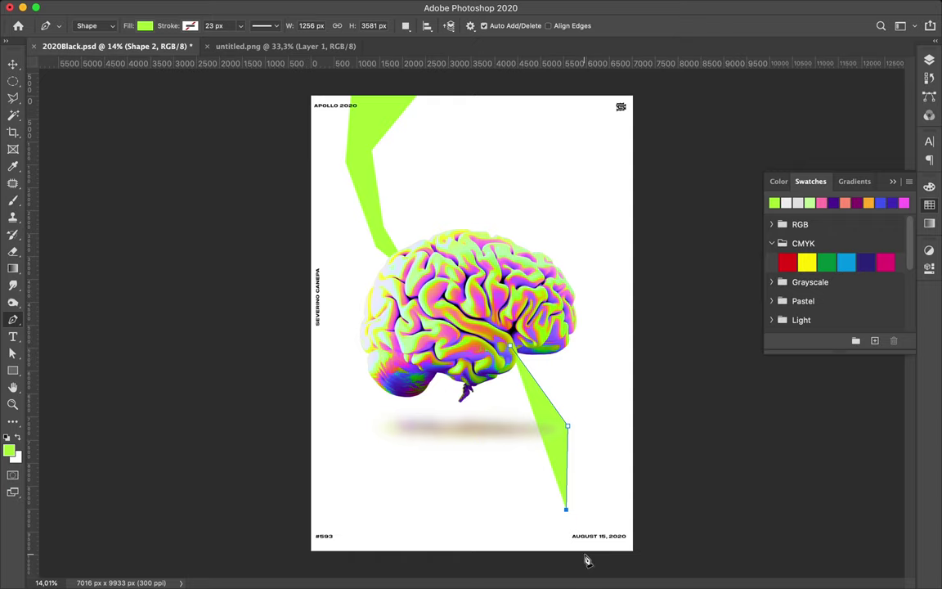
{"action": "left_click", "coordinate": [584, 555]}
{"action": "left_click", "coordinate": [524, 555]}
{"action": "left_click", "coordinate": [511, 510]}
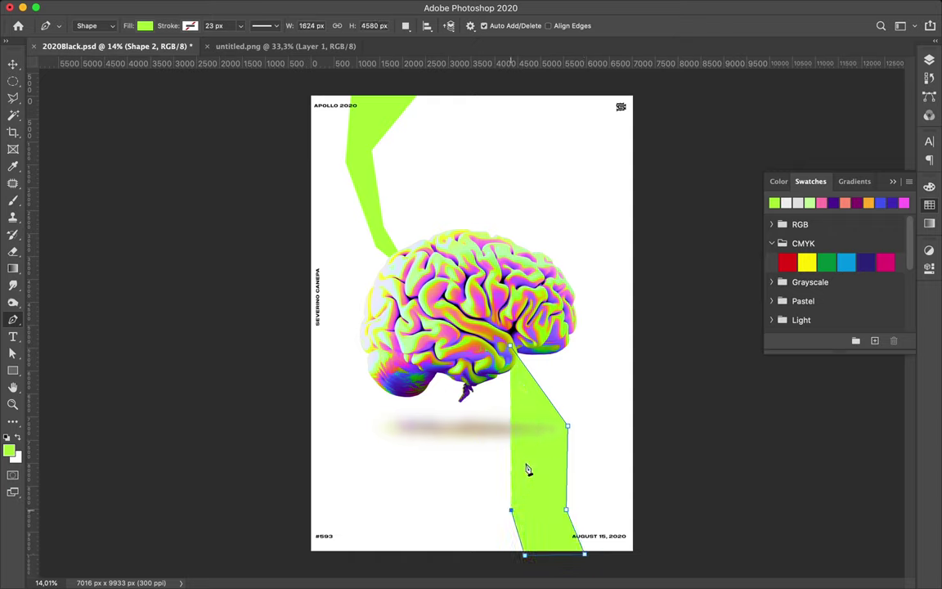
{"action": "left_click", "coordinate": [540, 430]}
{"action": "left_click", "coordinate": [507, 348]}
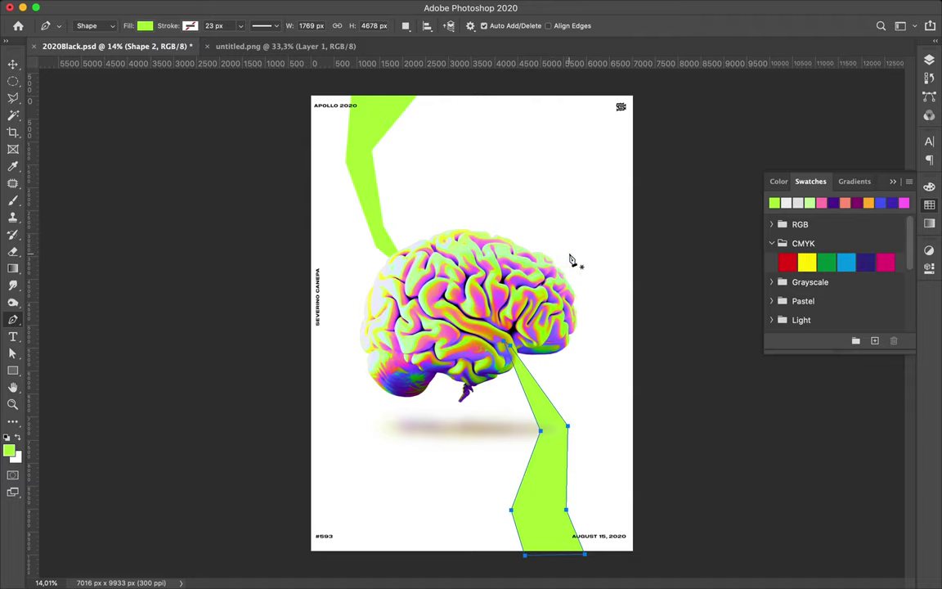
{"action": "key", "text": "ctrl+bracketleft"}
Step: Draw a pink stripe from above the top edge down into the brain's top
{"action": "left_click", "coordinate": [500, 278]}
{"action": "left_click", "coordinate": [476, 213]}
{"action": "left_click", "coordinate": [489, 139]}
{"action": "left_click", "coordinate": [466, 91]}
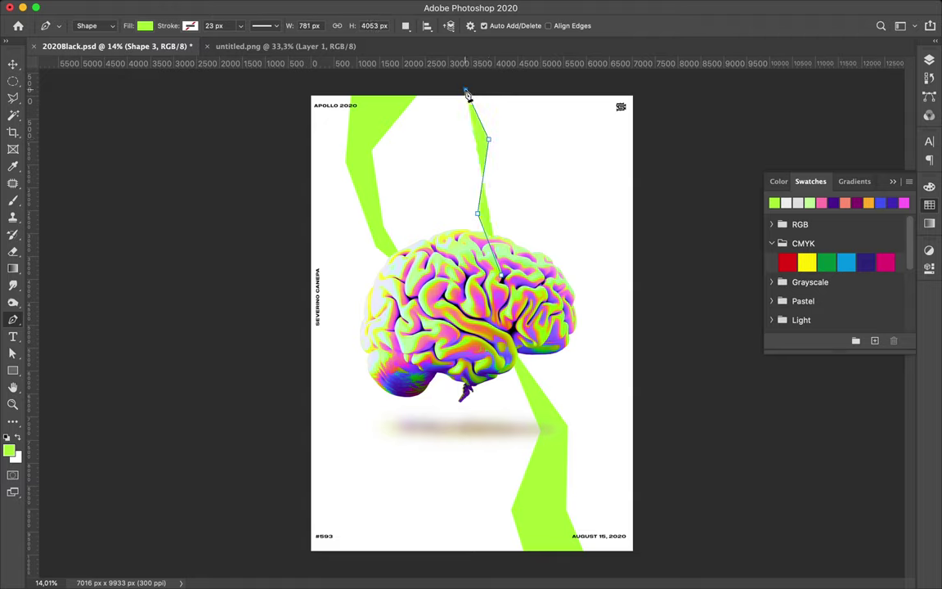
{"action": "left_click", "coordinate": [521, 87]}
{"action": "left_click", "coordinate": [524, 148]}
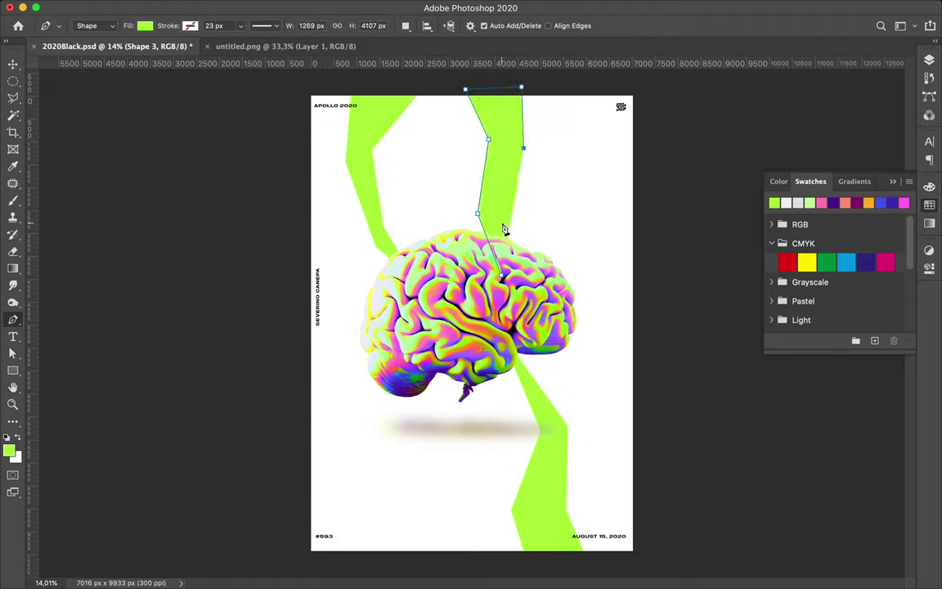
{"action": "left_click", "coordinate": [502, 222]}
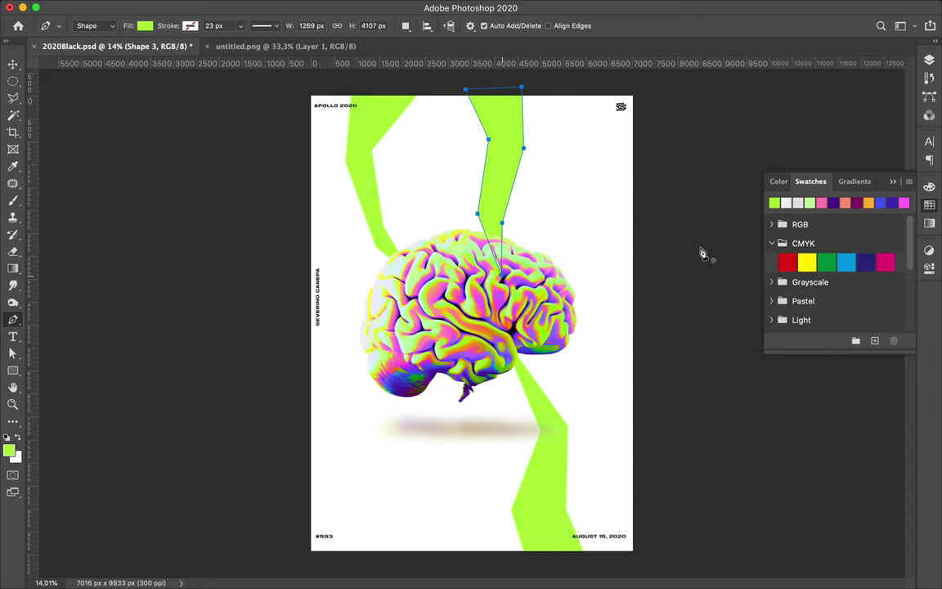
{"action": "left_click", "coordinate": [821, 204]}
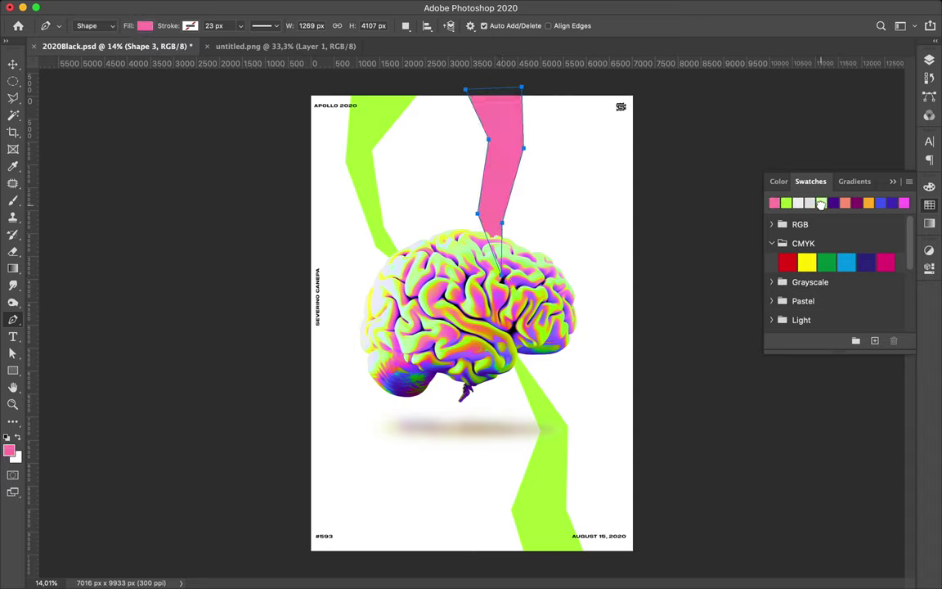
{"action": "key", "text": "Escape"}
Step: Draw a pink stripe from beyond the left edge to the brain's lower left
{"action": "left_click_drag", "start_coordinate": [366, 405], "coordinate": [352, 420]}
{"action": "left_click", "coordinate": [333, 458]}
{"action": "left_click", "coordinate": [294, 458]}
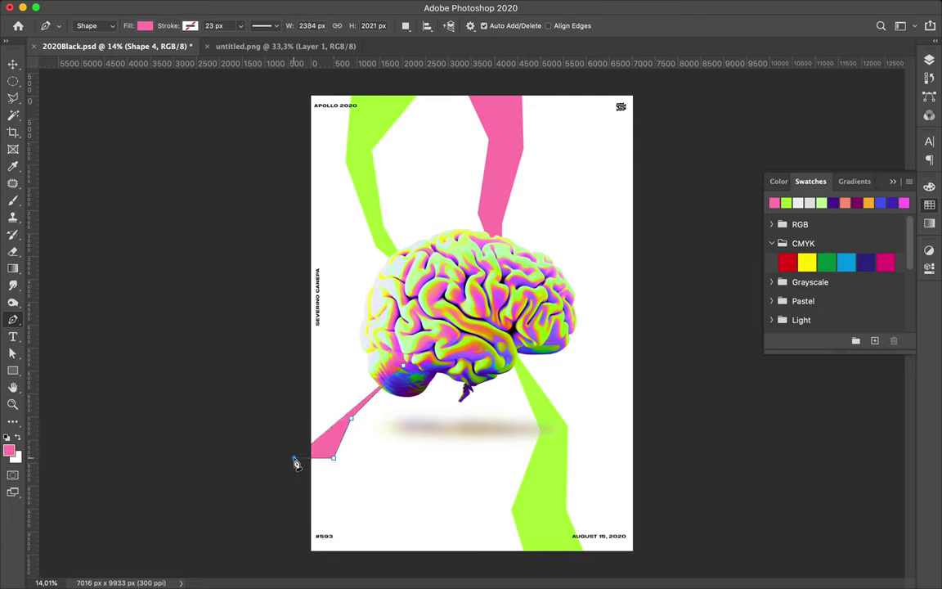
{"action": "left_click", "coordinate": [294, 391]}
{"action": "left_click", "coordinate": [329, 392]}
{"action": "left_click", "coordinate": [357, 361]}
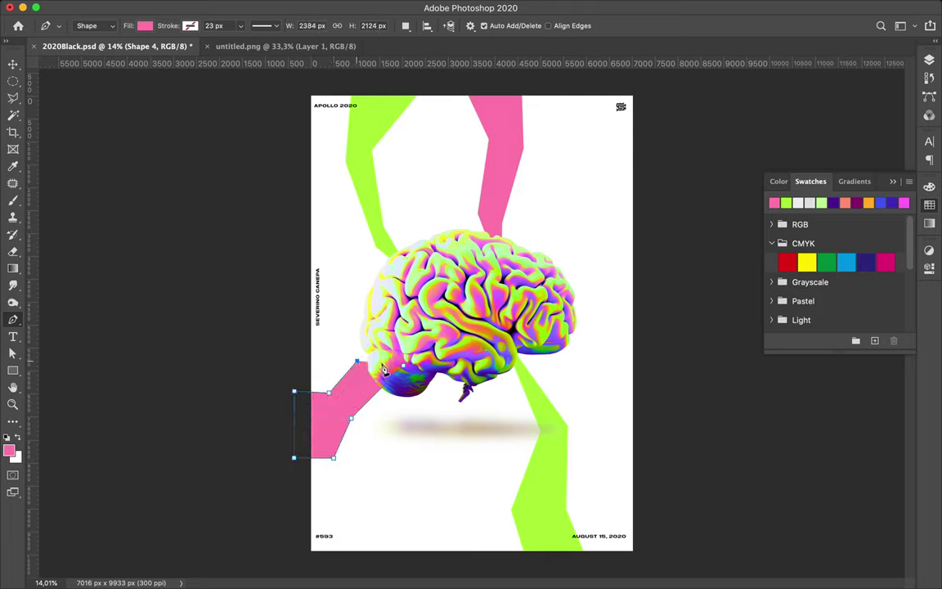
Step: Adjust the pink stripe's anchors so it reaches into the brain with a notched upper edge
{"action": "key", "text": "a"}
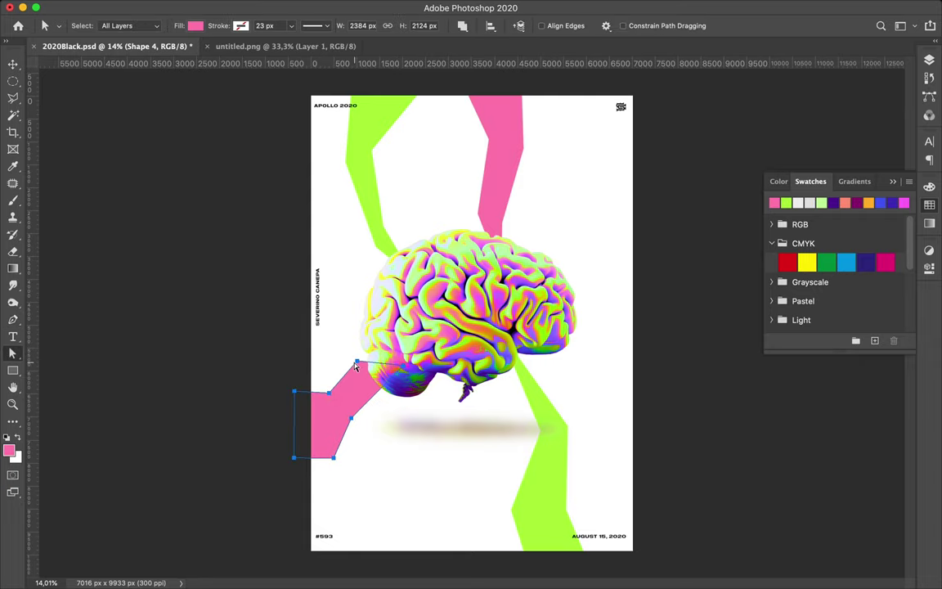
{"action": "left_click_drag", "start_coordinate": [357, 363], "coordinate": [378, 365]}
{"action": "left_click_drag", "start_coordinate": [330, 473], "coordinate": [330, 475]}
{"action": "left_click_drag", "start_coordinate": [329, 395], "coordinate": [328, 414]}
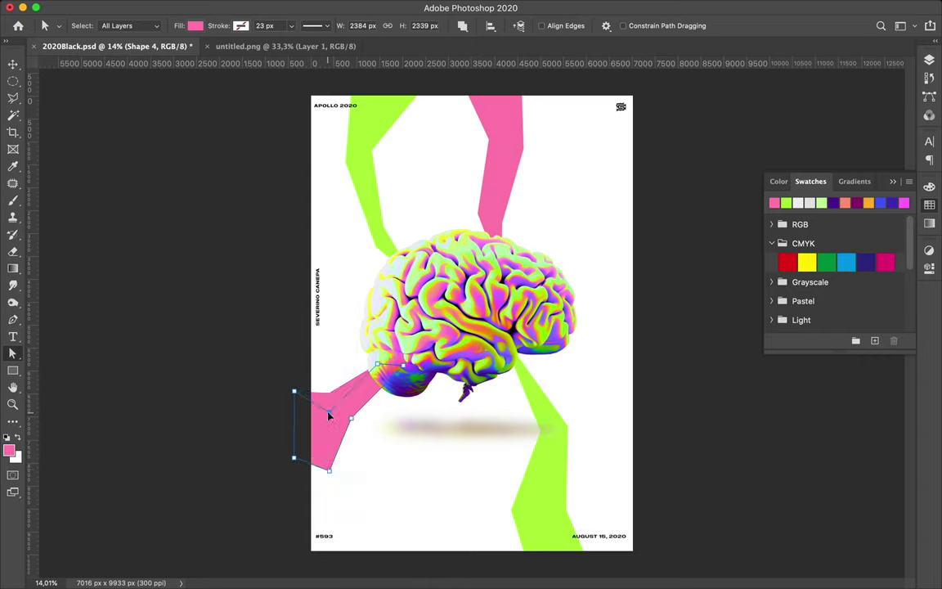
{"action": "left_click", "coordinate": [367, 443]}
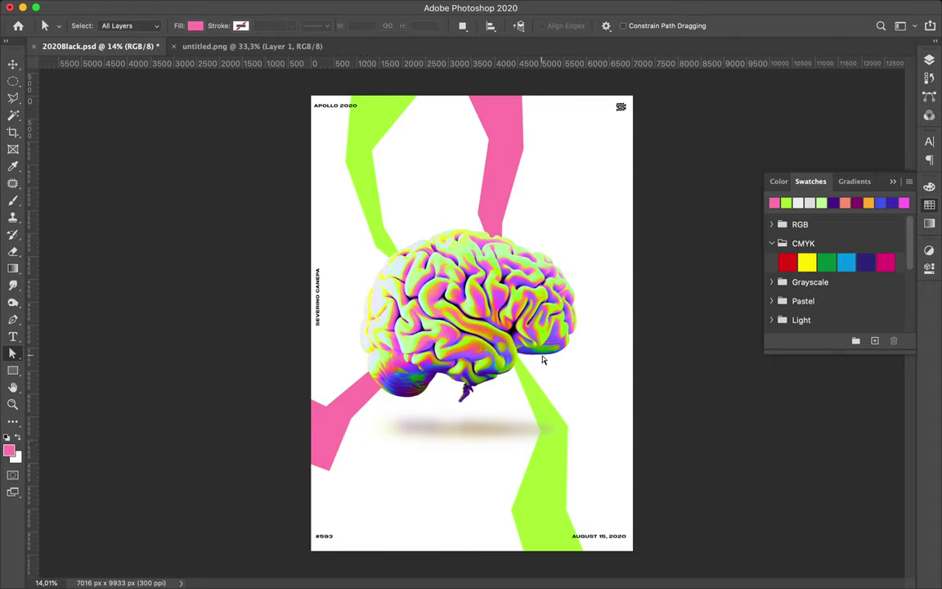
{"action": "key", "text": "p"}
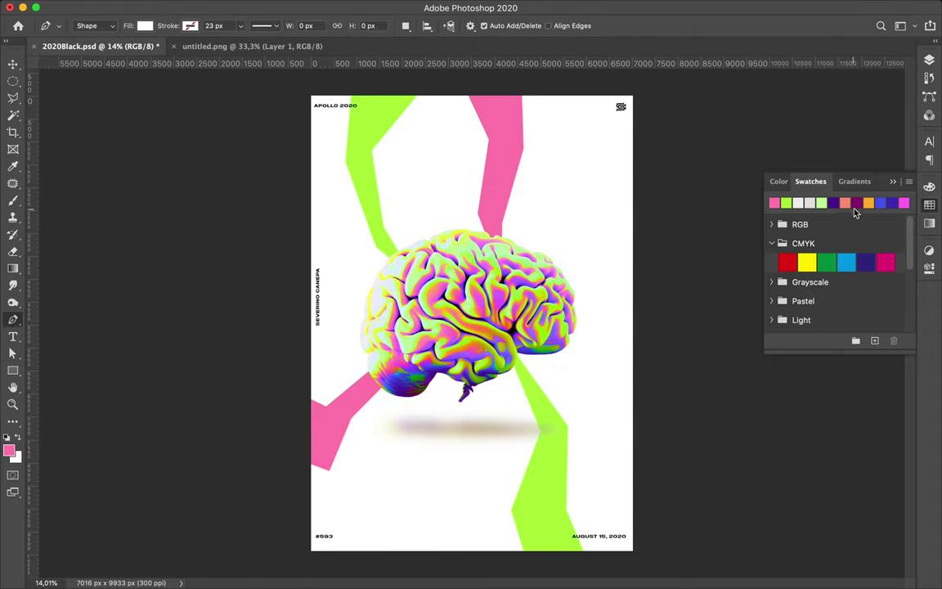
Step: Draw an orange stripe from the brain's upper right past the top edge, moving Shape 5 below the brain layers
{"action": "left_click", "coordinate": [867, 203]}
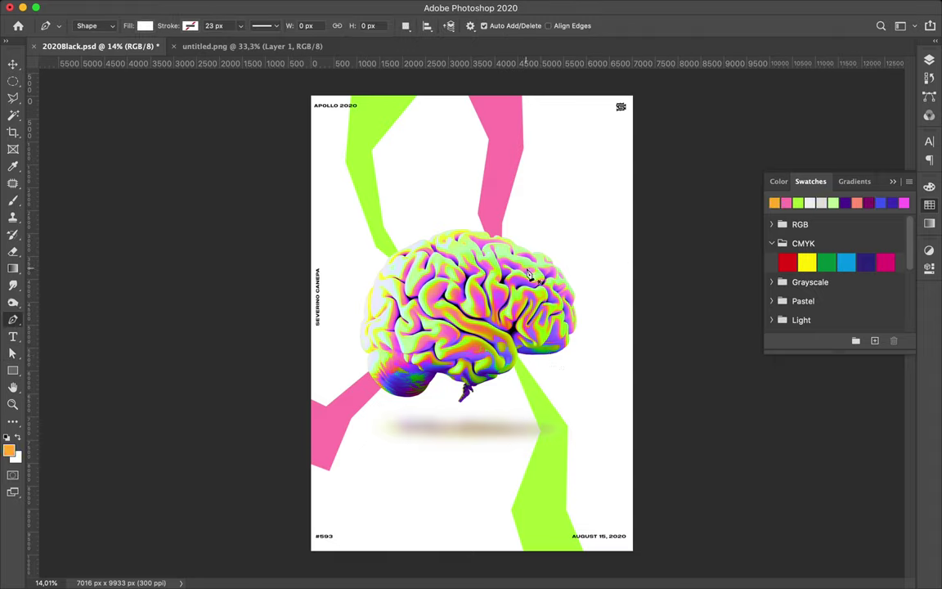
{"action": "left_click_drag", "start_coordinate": [526, 269], "coordinate": [561, 239]}
{"action": "left_click", "coordinate": [585, 182]}
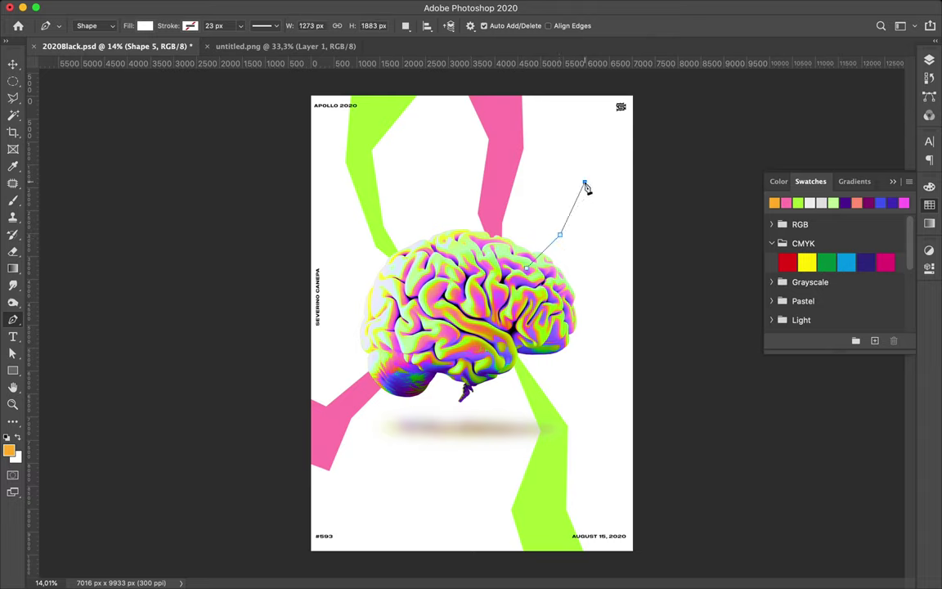
{"action": "left_click", "coordinate": [641, 146]}
{"action": "left_click", "coordinate": [636, 84]}
{"action": "left_click", "coordinate": [558, 195]}
{"action": "left_click", "coordinate": [528, 252]}
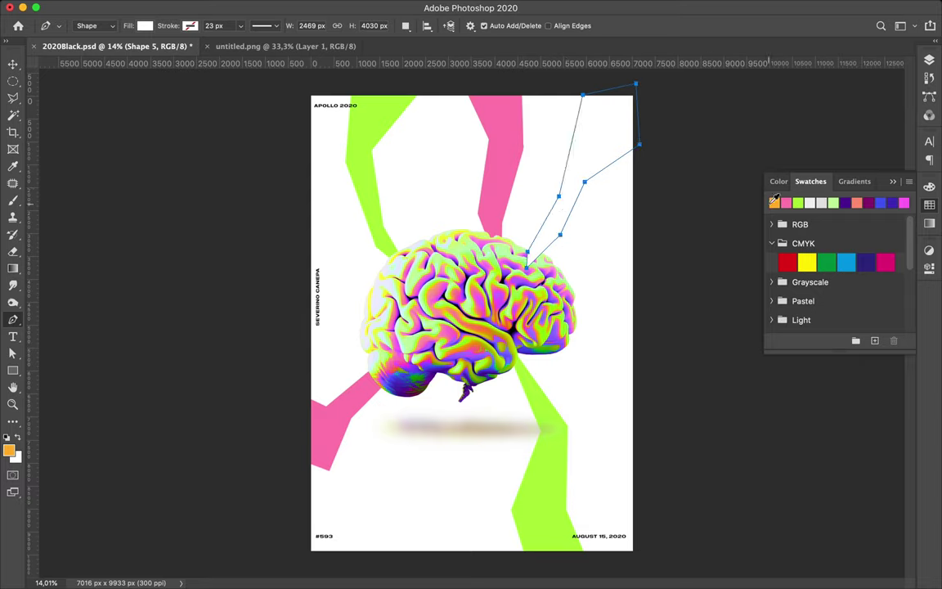
{"action": "left_click", "coordinate": [774, 201]}
{"action": "key", "text": "v"}
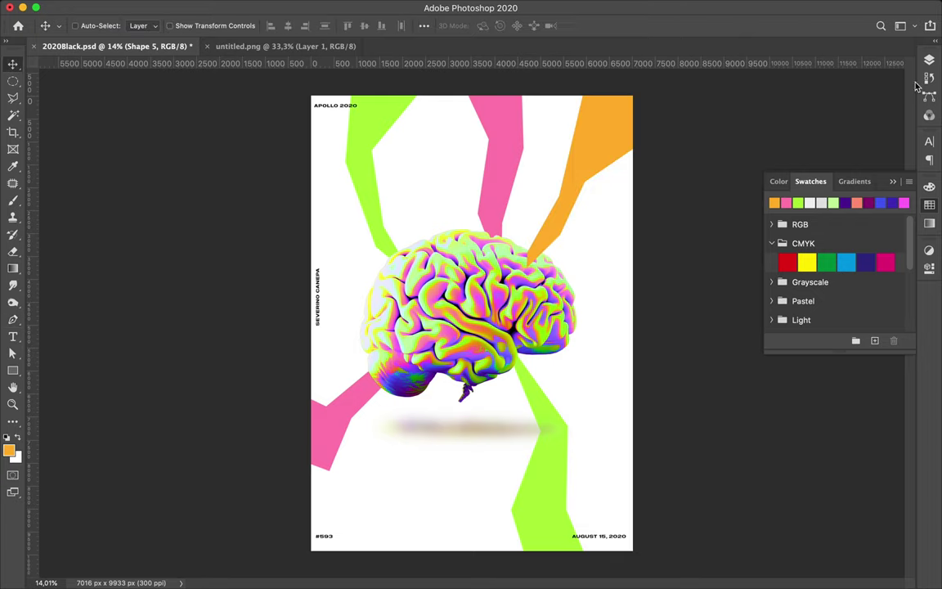
{"action": "left_click", "coordinate": [929, 60]}
{"action": "left_click_drag", "start_coordinate": [840, 166], "coordinate": [835, 397]}
Step: Draw an orange stripe from under the brain down past the bottom edge
{"action": "key", "text": "p"}
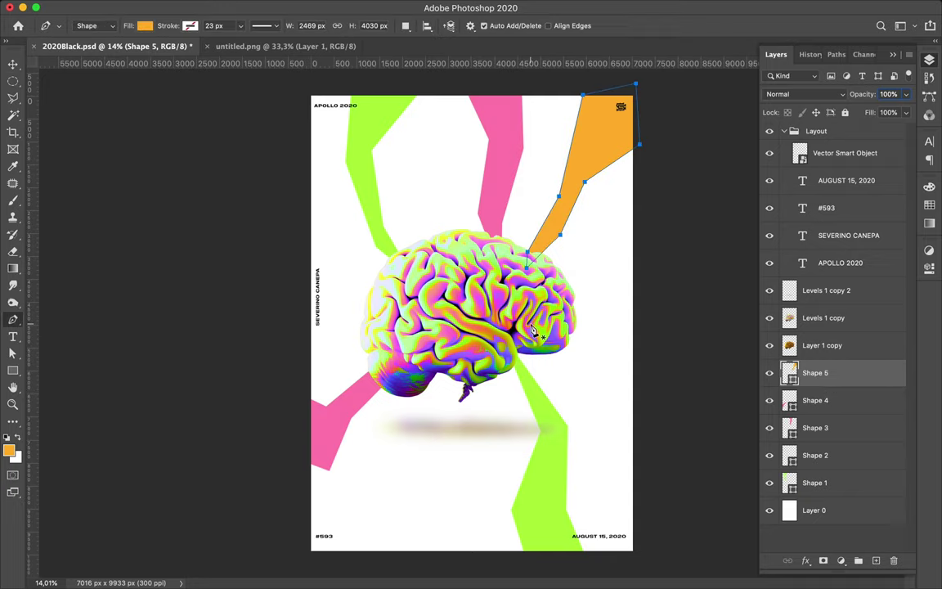
{"action": "left_click", "coordinate": [417, 371]}
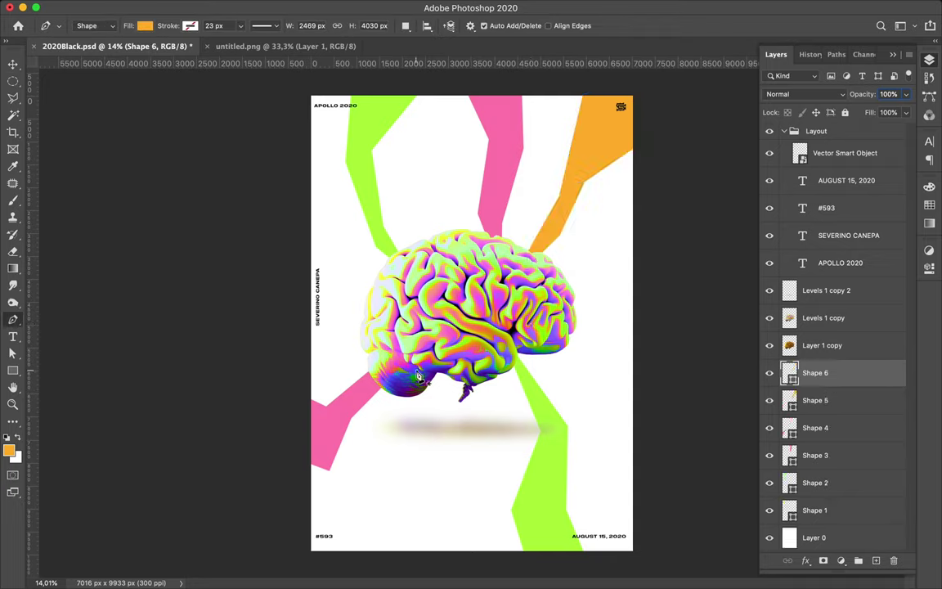
{"action": "left_click", "coordinate": [396, 480]}
{"action": "left_click", "coordinate": [370, 535]}
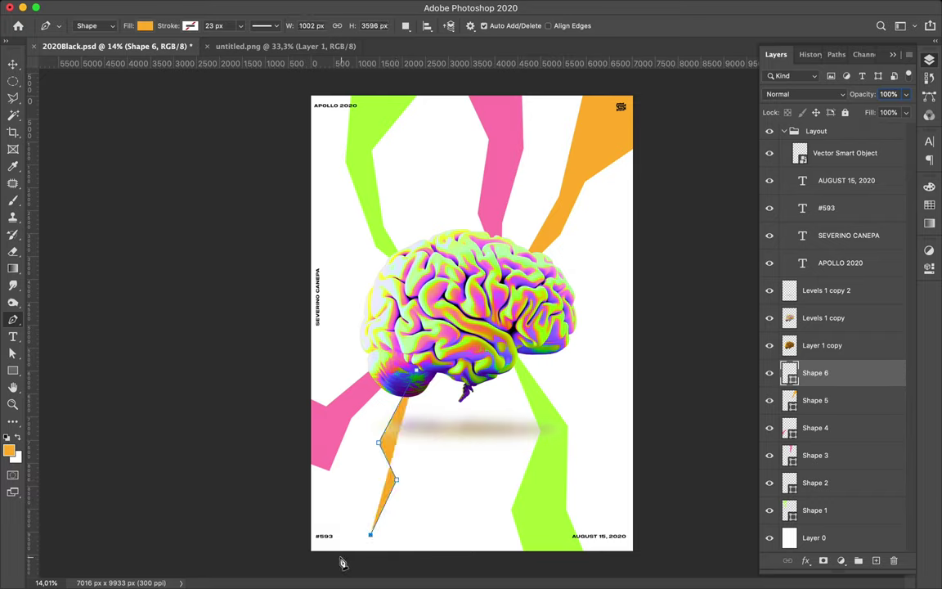
{"action": "left_click", "coordinate": [337, 556]}
{"action": "left_click", "coordinate": [416, 559]}
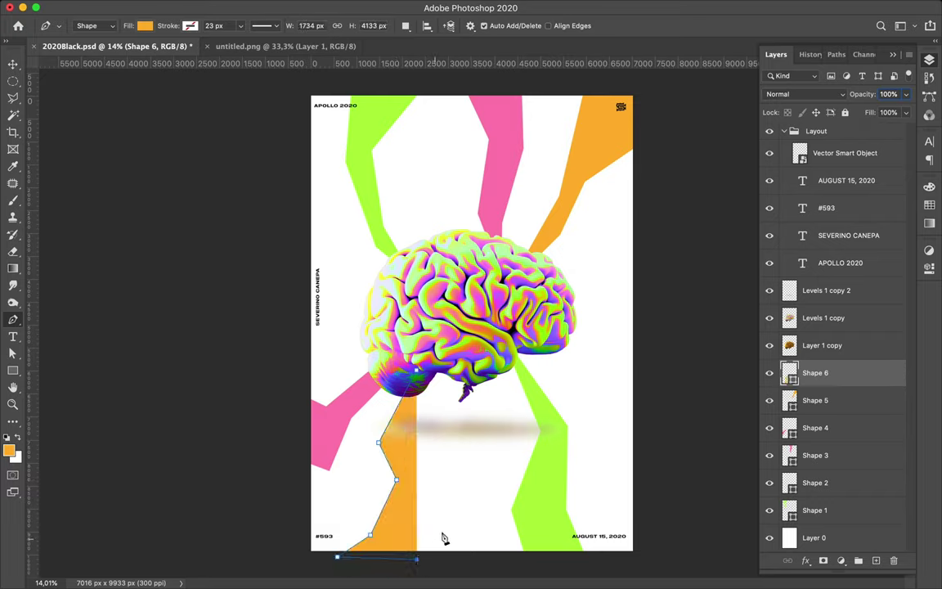
{"action": "left_click", "coordinate": [440, 532]}
{"action": "left_click", "coordinate": [435, 477]}
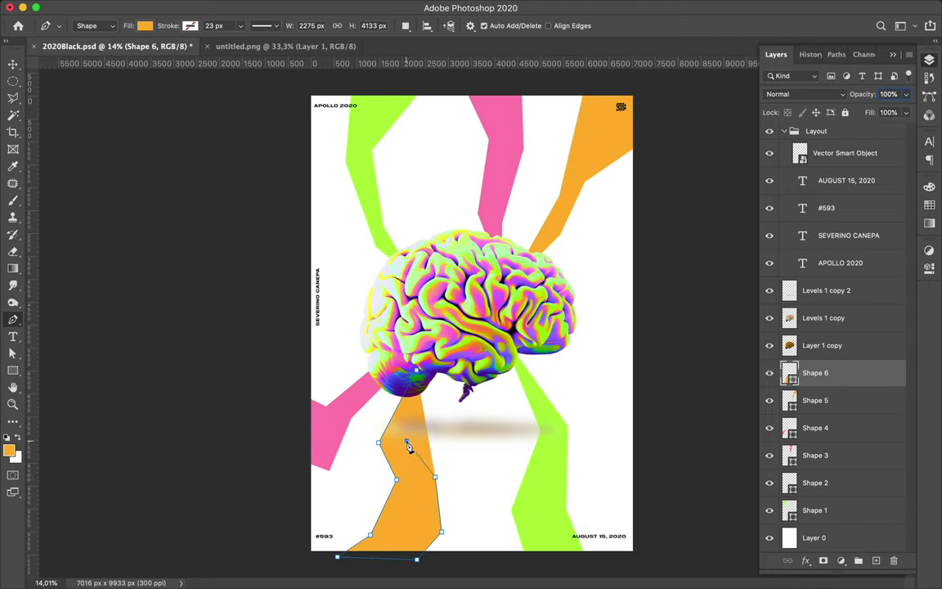
{"action": "left_click", "coordinate": [416, 379]}
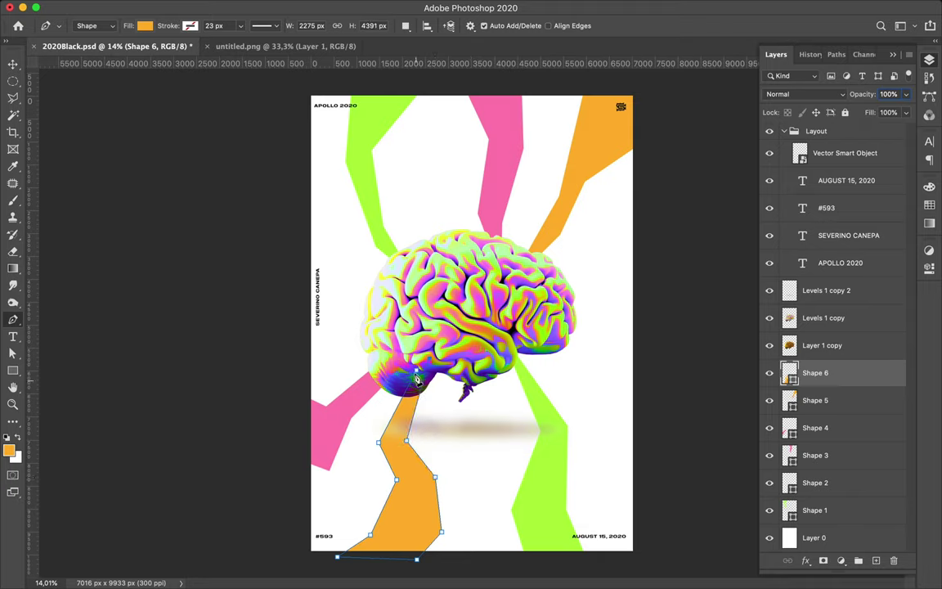
{"action": "key", "text": "Return"}
Step: Draw an orange stripe from the brain's right side out past the right edge
{"action": "left_click", "coordinate": [542, 345]}
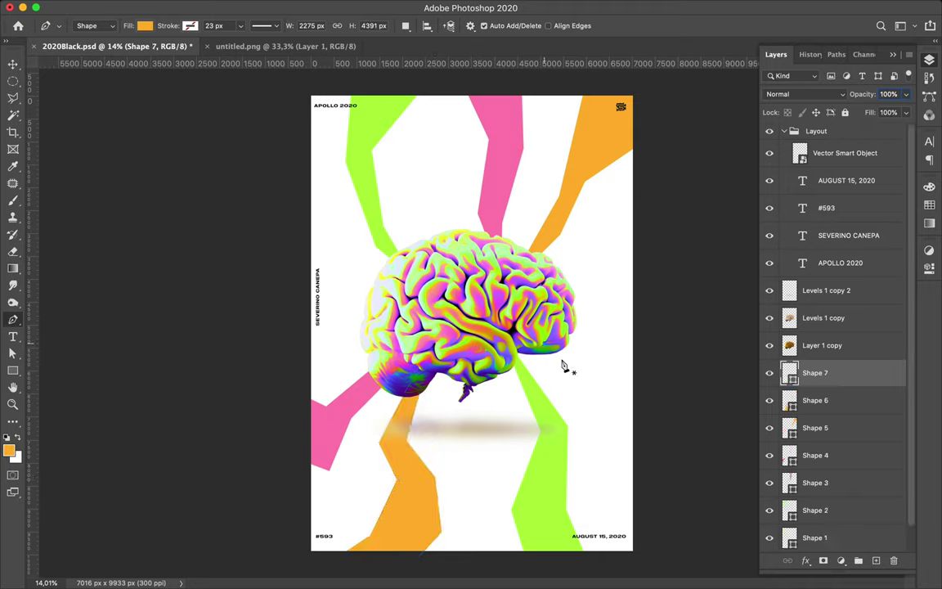
{"action": "left_click", "coordinate": [592, 388]}
{"action": "left_click", "coordinate": [613, 421]}
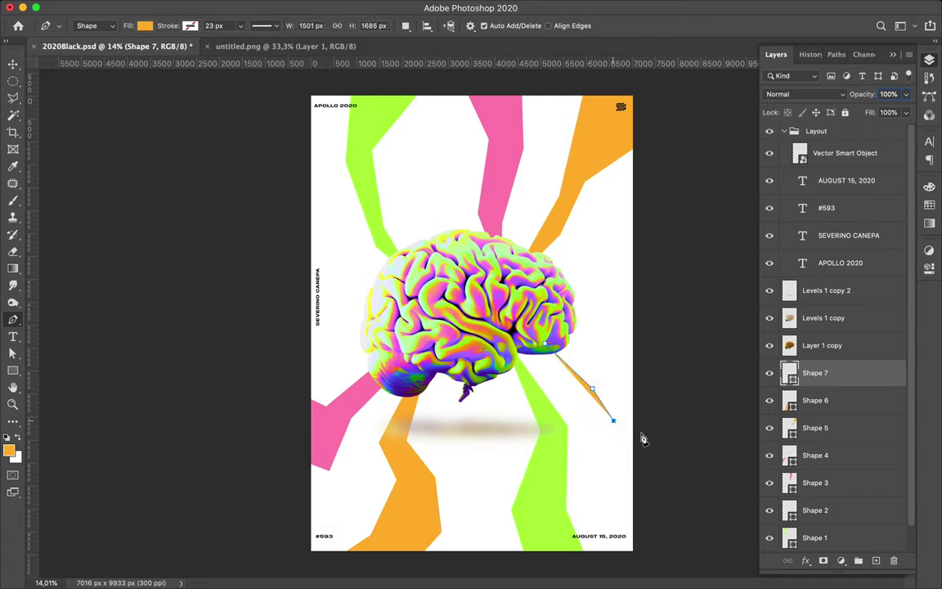
{"action": "left_click", "coordinate": [649, 436]}
{"action": "left_click", "coordinate": [648, 407]}
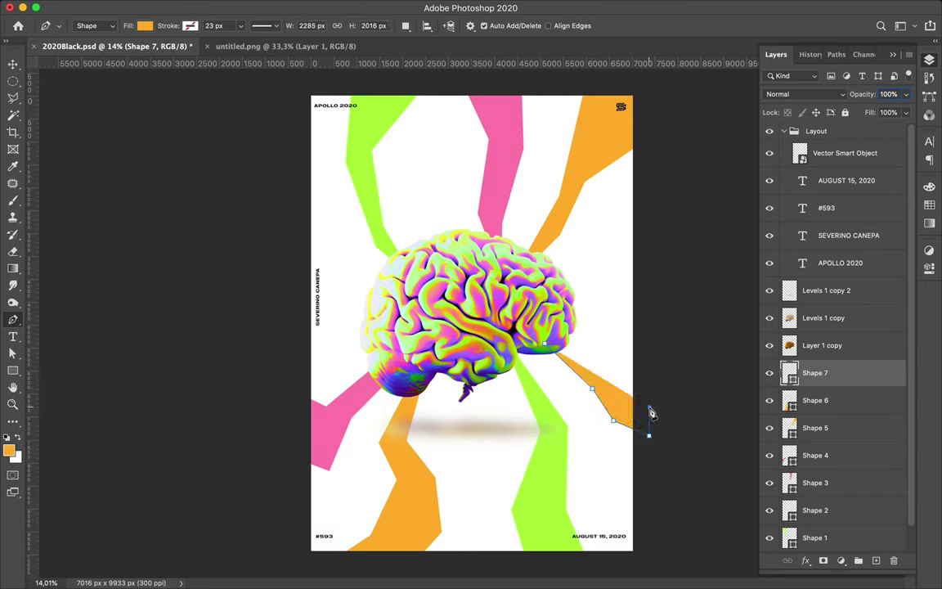
{"action": "left_click", "coordinate": [619, 398]}
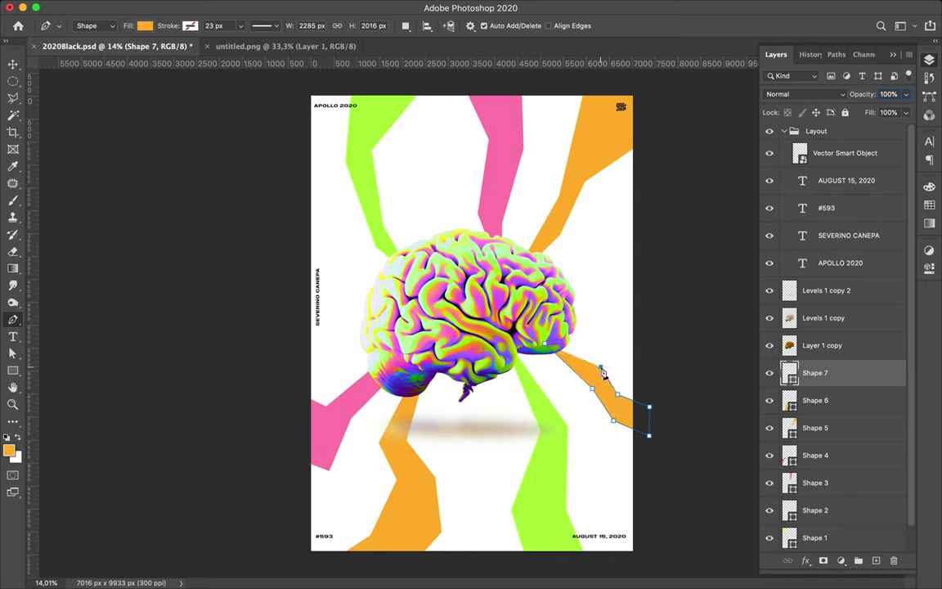
{"action": "left_click", "coordinate": [547, 343]}
Step: Outline a stripe from the brain toward the upper left beyond the left edge
{"action": "left_click_drag", "start_coordinate": [342, 278], "coordinate": [373, 298]}
{"action": "left_click", "coordinate": [314, 239]}
{"action": "left_click_drag", "start_coordinate": [297, 233], "coordinate": [298, 178]}
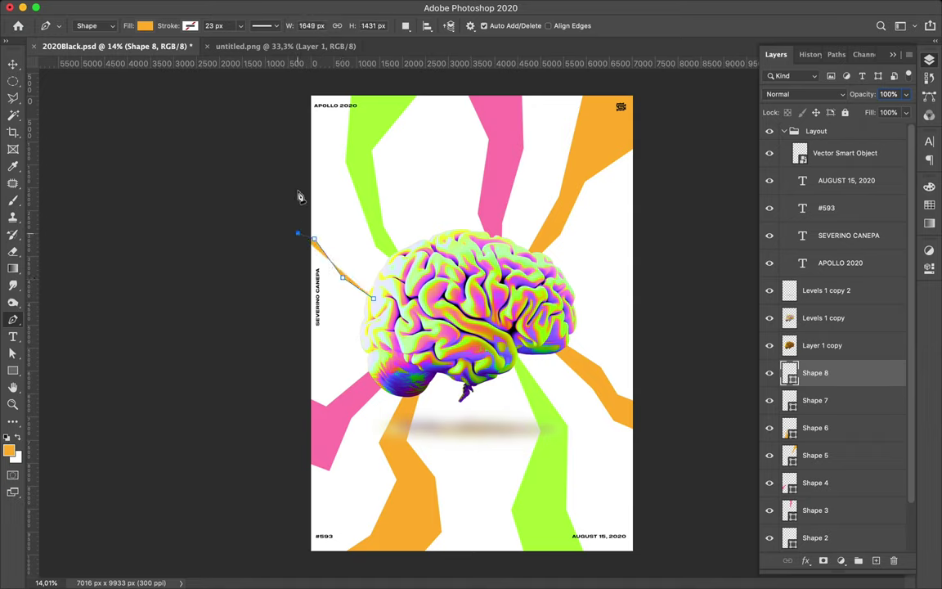
{"action": "left_click", "coordinate": [338, 229]}
{"action": "left_click", "coordinate": [350, 264]}
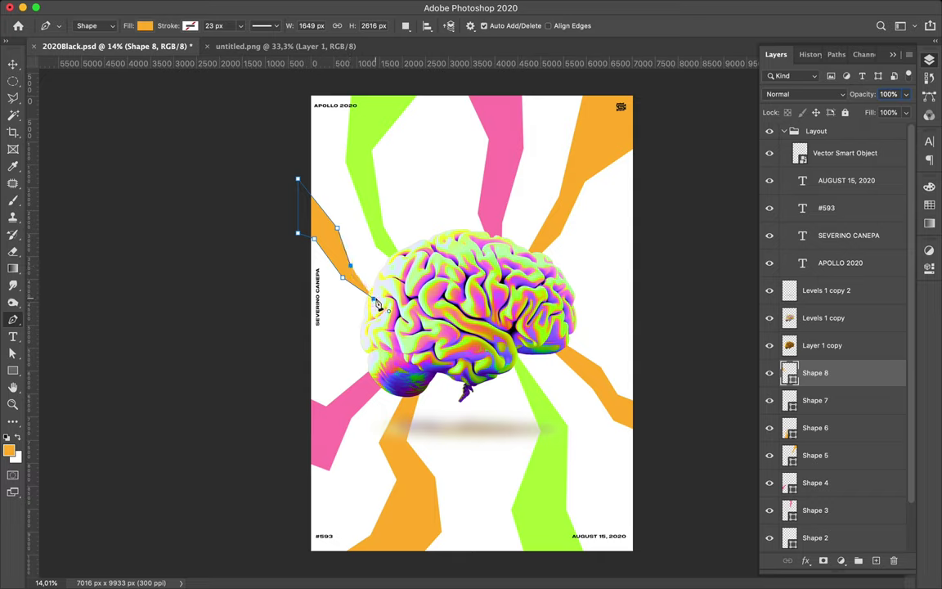
{"action": "left_click", "coordinate": [373, 299]}
{"action": "left_click", "coordinate": [930, 204]}
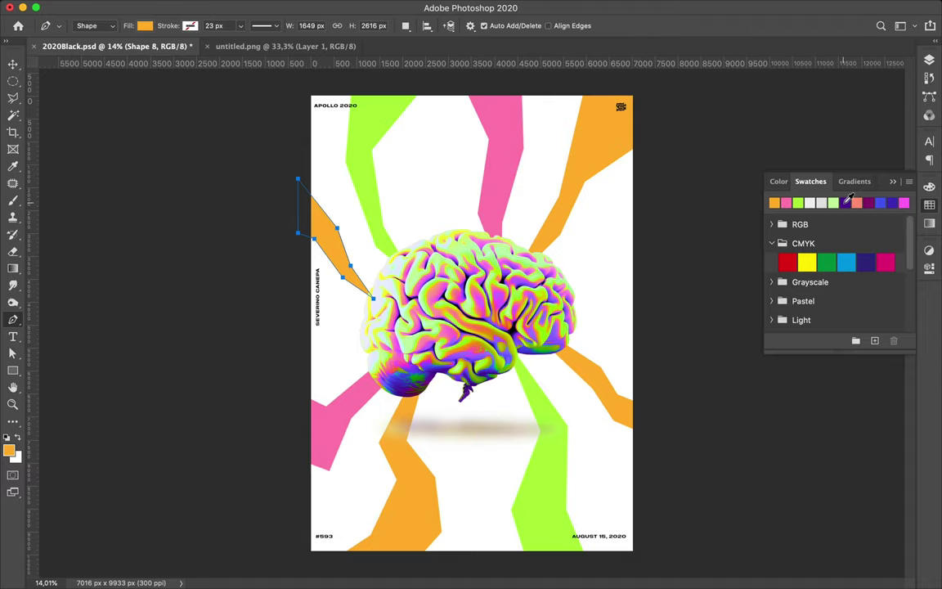
Step: Make the upper-left stripe dark purple and draw a purple stripe from the brain past the right edge
{"action": "left_click", "coordinate": [845, 202]}
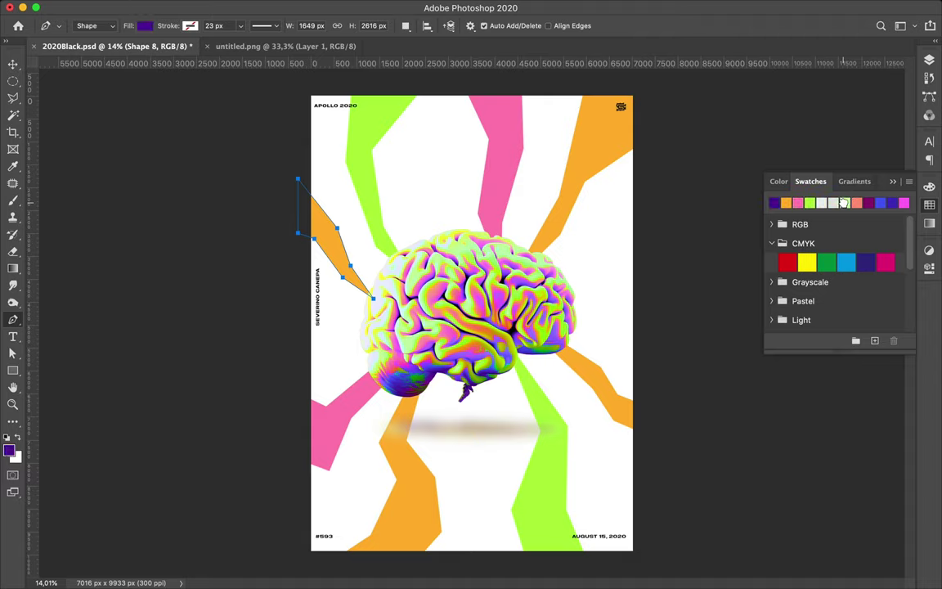
{"action": "left_click", "coordinate": [558, 286]}
{"action": "left_click", "coordinate": [585, 260]}
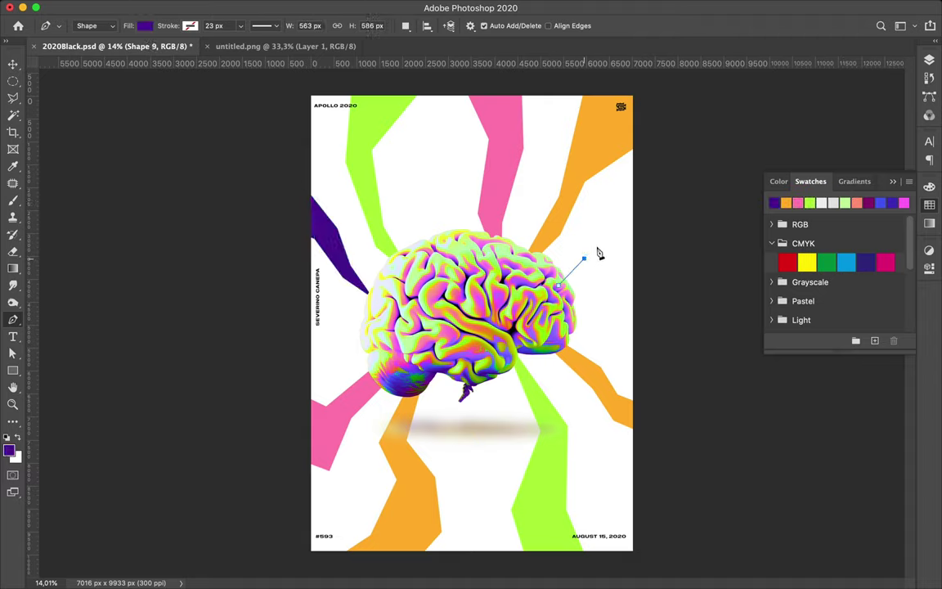
{"action": "left_click", "coordinate": [606, 207]}
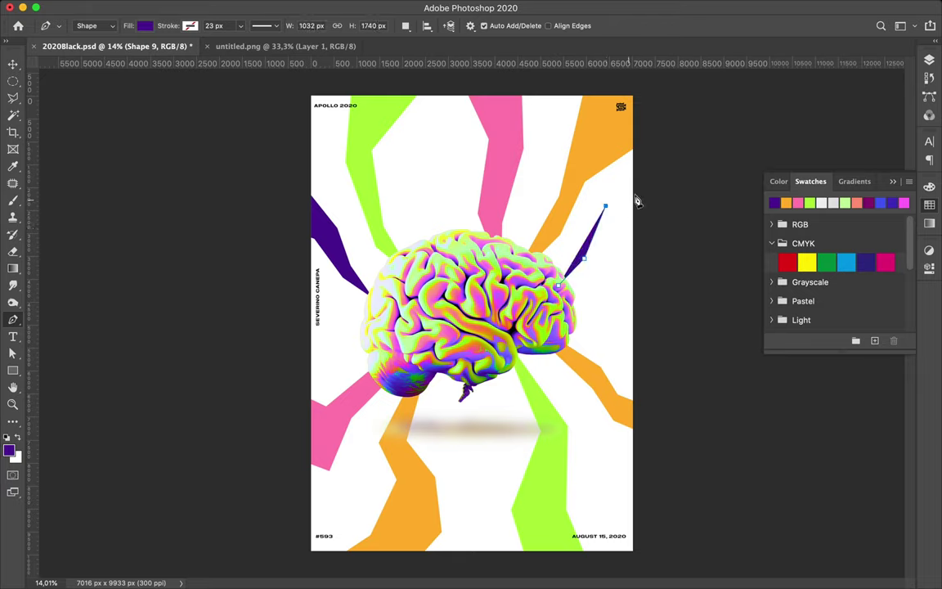
{"action": "left_click", "coordinate": [640, 189]}
{"action": "left_click", "coordinate": [641, 234]}
{"action": "left_click", "coordinate": [612, 238]}
{"action": "left_click", "coordinate": [560, 288]}
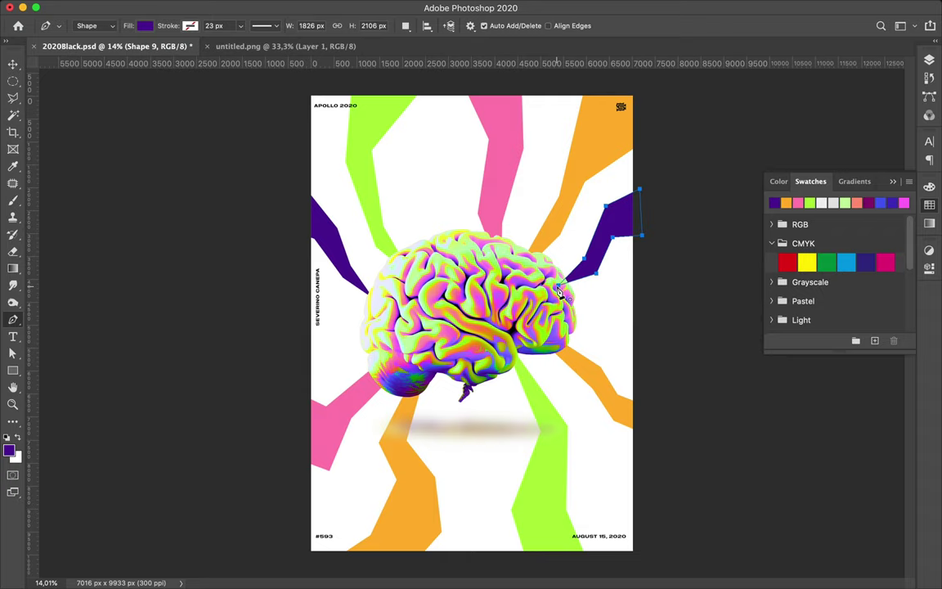
Step: Draw a purple stripe from below the brain to the bottom-left edge, nudging its top point up
{"action": "left_click", "coordinate": [387, 391]}
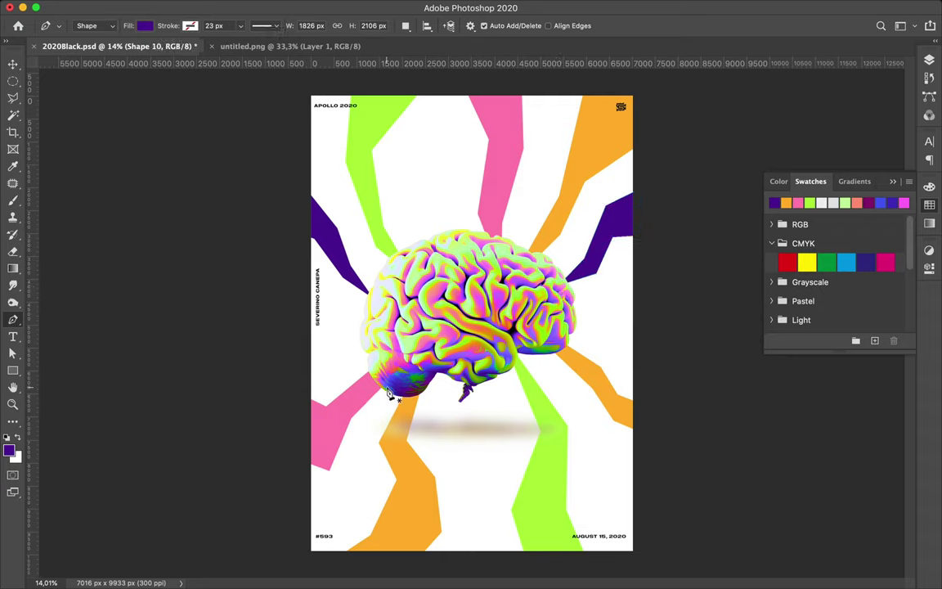
{"action": "left_click", "coordinate": [340, 492]}
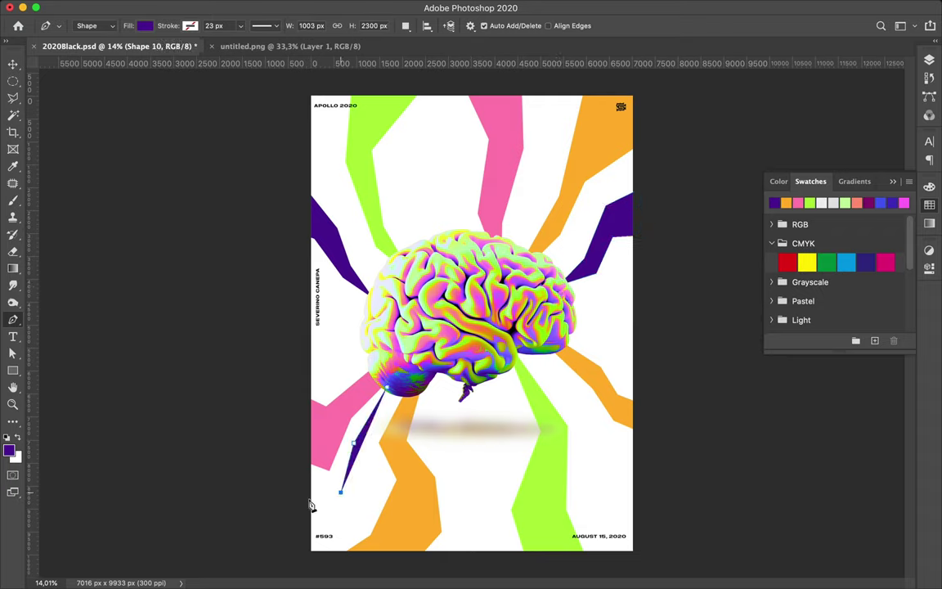
{"action": "left_click", "coordinate": [277, 520]}
{"action": "left_click", "coordinate": [298, 549]}
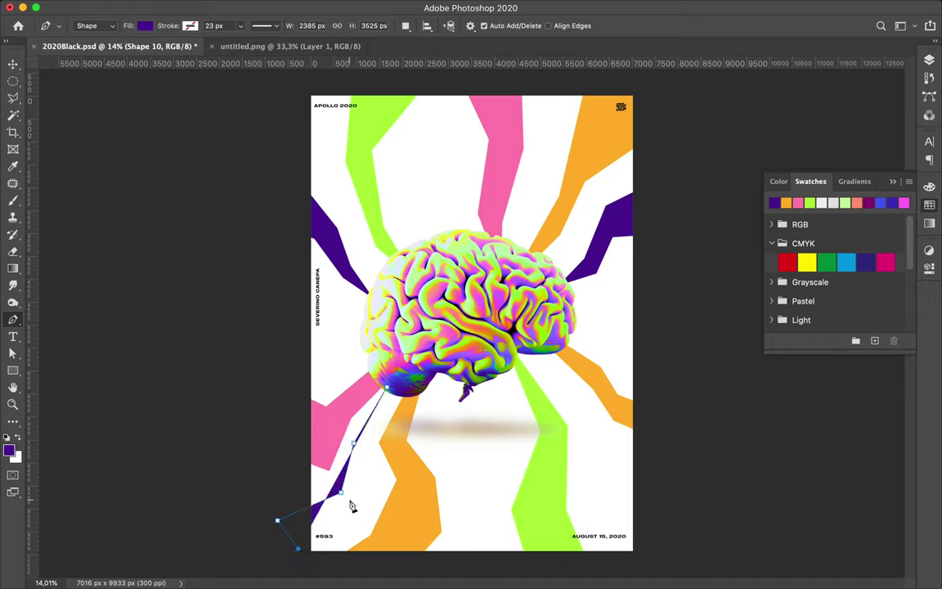
{"action": "left_click", "coordinate": [360, 492]}
{"action": "left_click", "coordinate": [366, 442]}
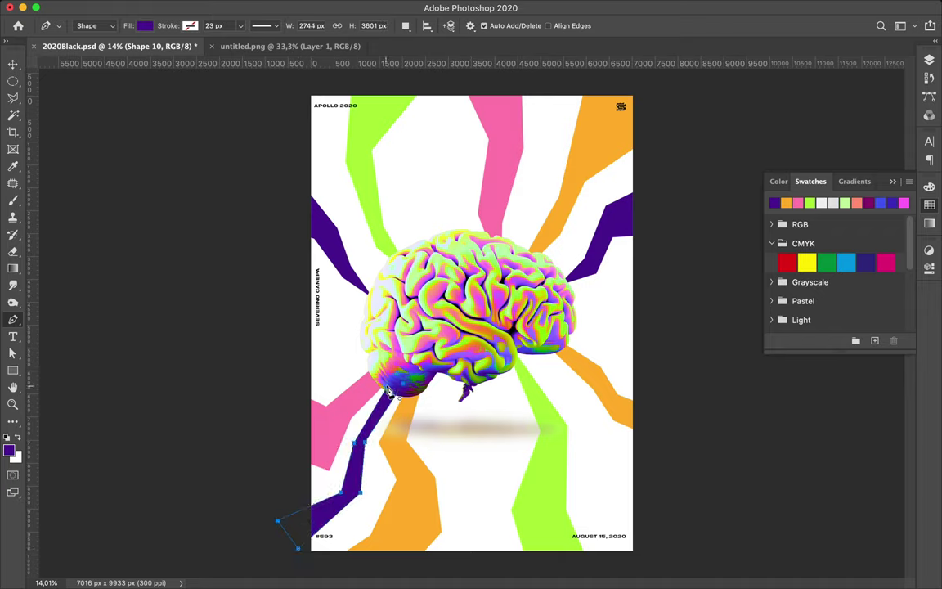
{"action": "key", "text": "a"}
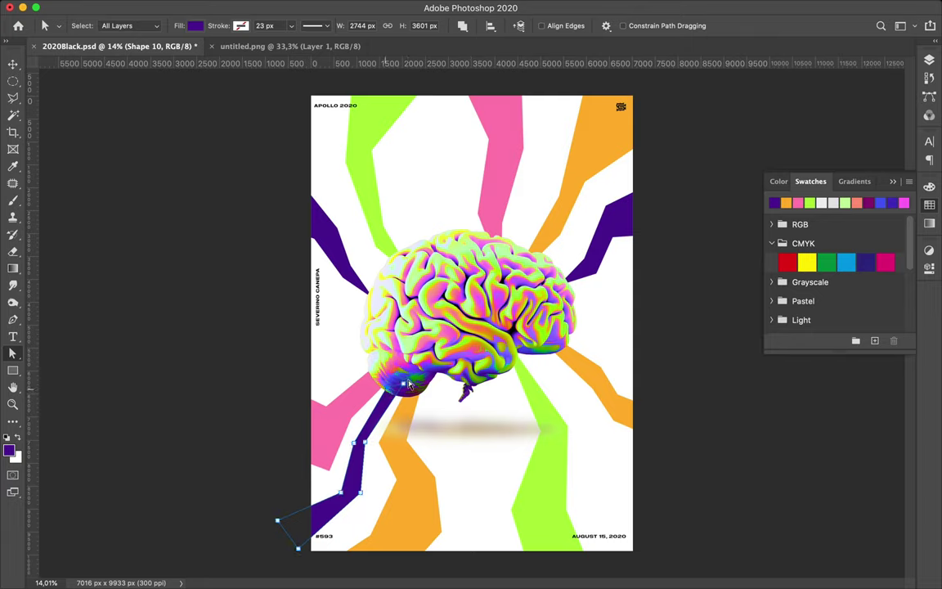
{"action": "left_click_drag", "start_coordinate": [389, 391], "coordinate": [399, 383]}
{"action": "key", "text": "p"}
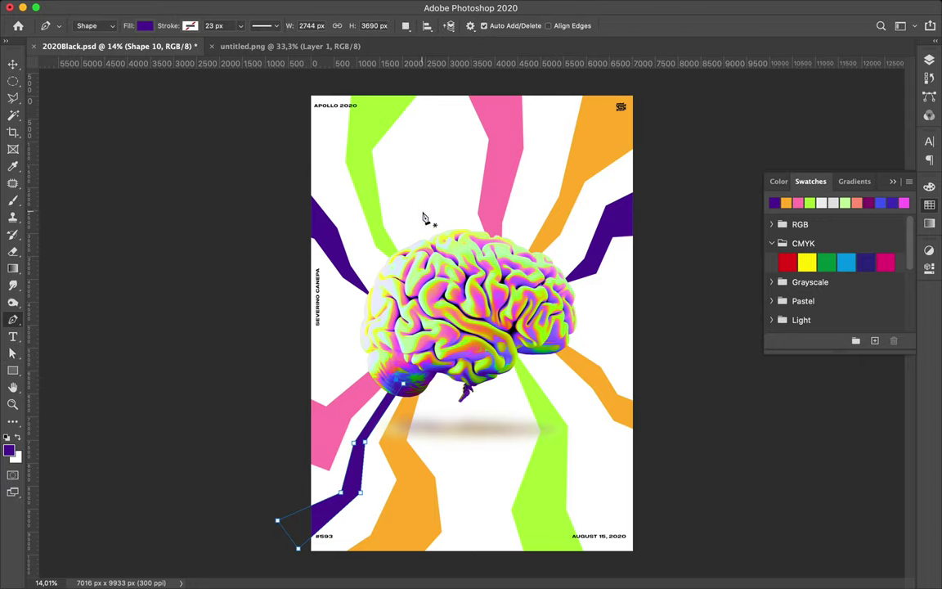
Step: Outline a stripe rising from the brain past the top edge and colour it light green
{"action": "left_click", "coordinate": [433, 240]}
{"action": "left_click", "coordinate": [400, 161]}
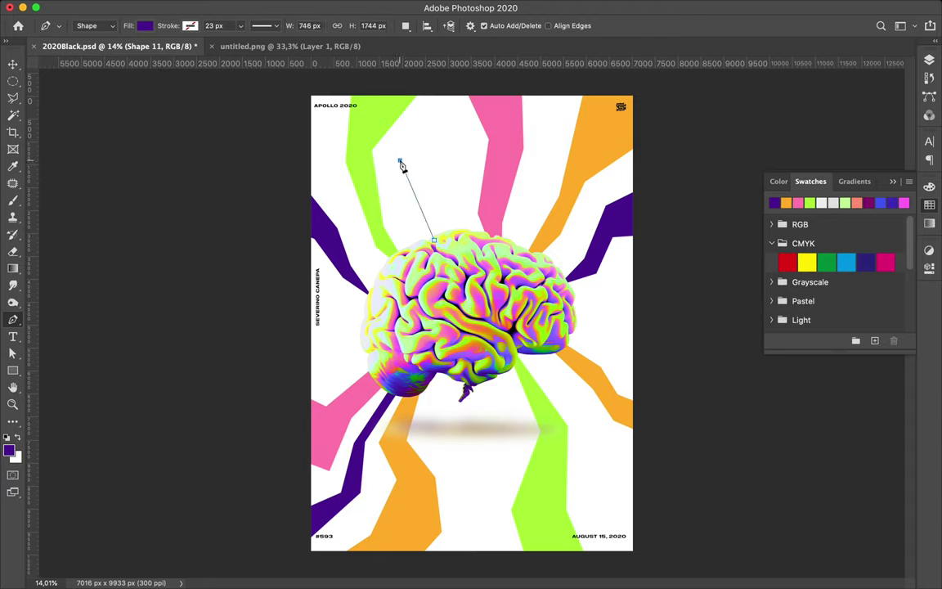
{"action": "left_click", "coordinate": [422, 85]}
{"action": "left_click", "coordinate": [446, 87]}
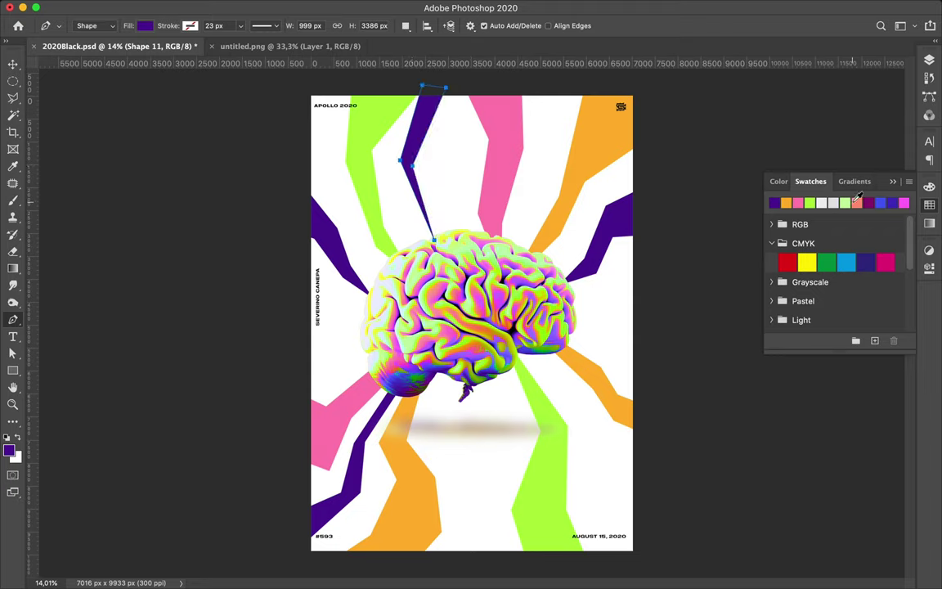
{"action": "left_click", "coordinate": [845, 202]}
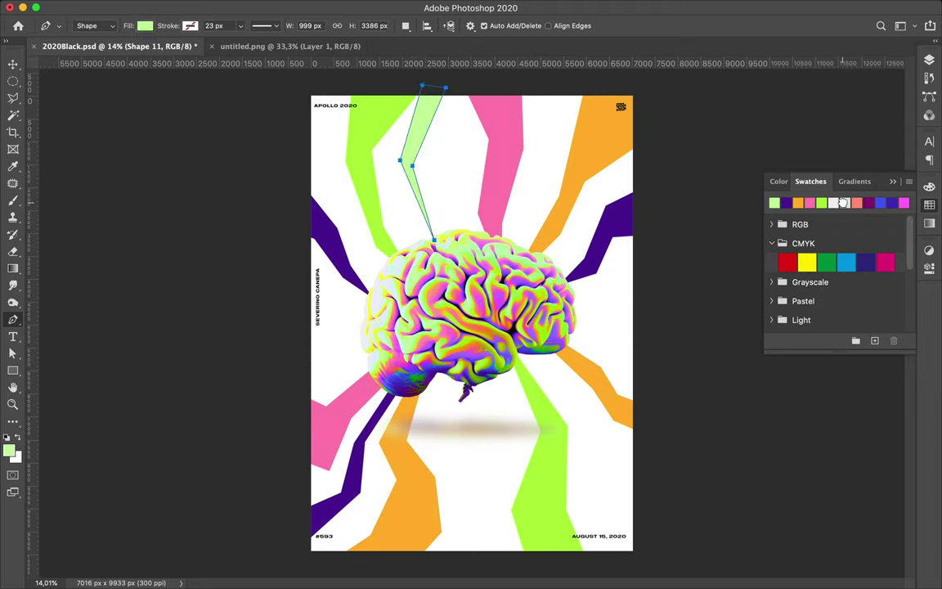
Step: Draw a light-green angular stripe from below the brain to the bottom edge
{"action": "key", "text": "Return"}
{"action": "left_click", "coordinate": [447, 370]}
{"action": "left_click", "coordinate": [436, 450]}
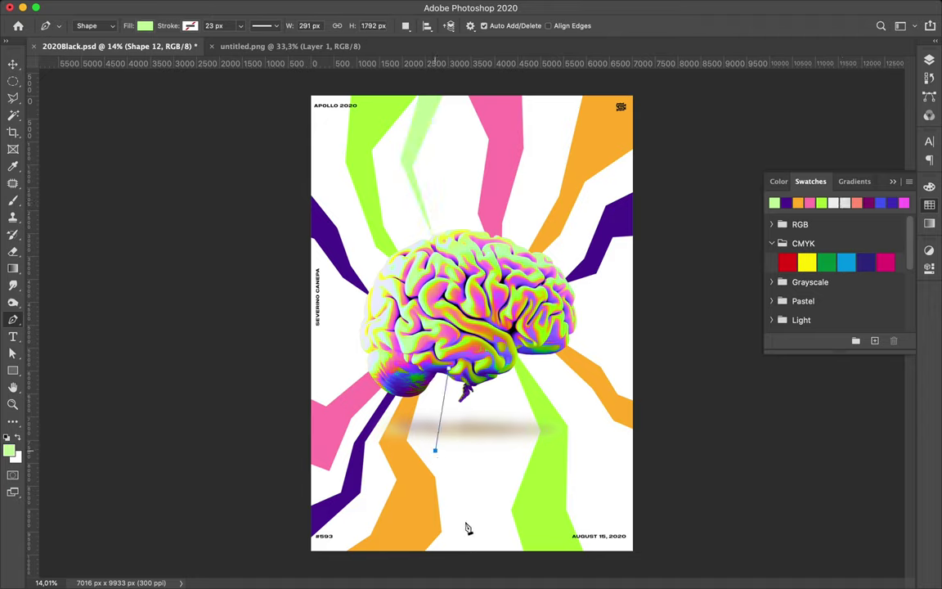
{"action": "left_click", "coordinate": [479, 558]}
{"action": "left_click", "coordinate": [528, 559]}
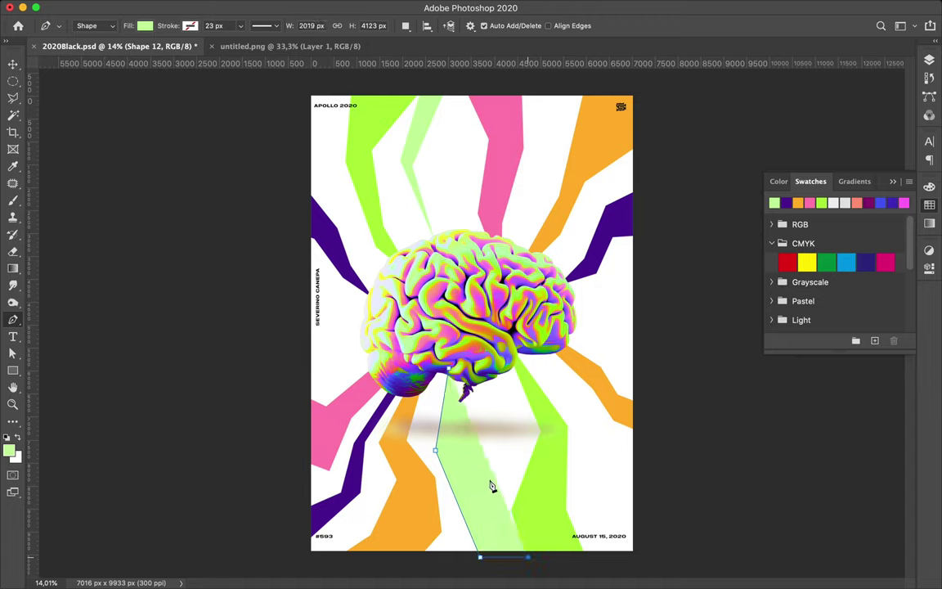
{"action": "left_click", "coordinate": [452, 449]}
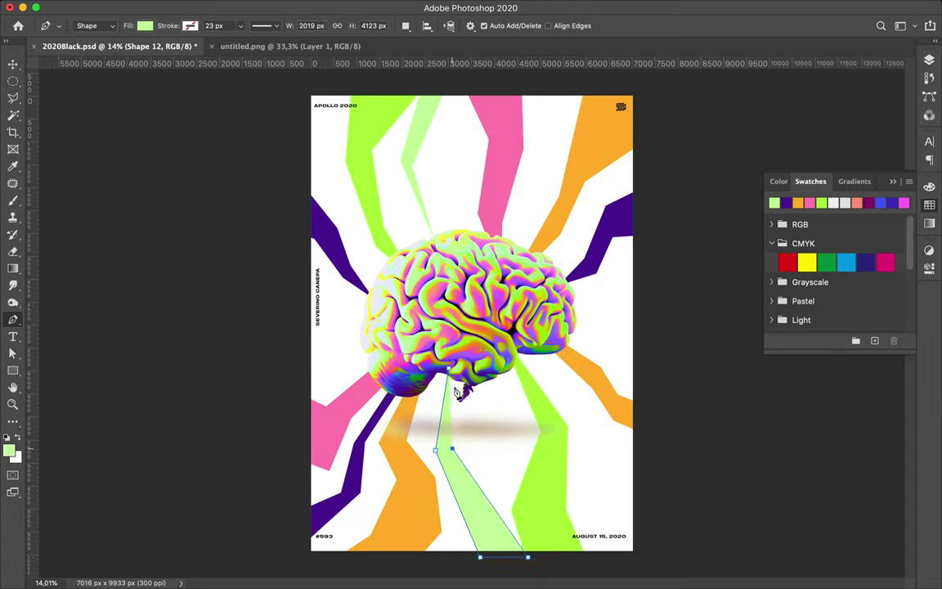
{"action": "left_click", "coordinate": [452, 366]}
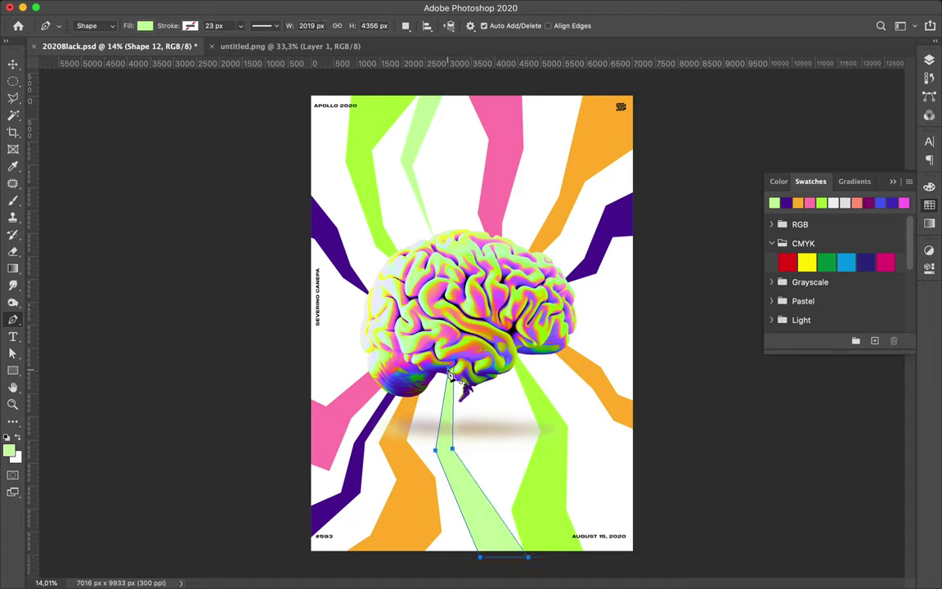
{"action": "key", "text": "Return"}
Step: Add a light-green stripe running from the brain past the lower-right edge
{"action": "left_click", "coordinate": [523, 350]}
{"action": "left_click", "coordinate": [575, 398]}
{"action": "left_click", "coordinate": [582, 466]}
{"action": "left_click", "coordinate": [642, 533]}
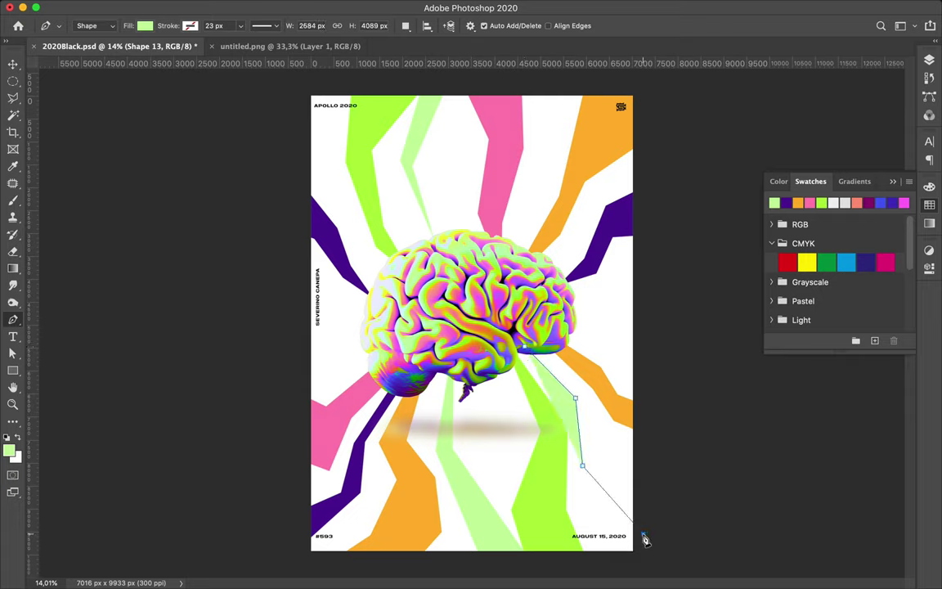
{"action": "left_click", "coordinate": [643, 451]}
{"action": "left_click", "coordinate": [592, 421]}
{"action": "left_click", "coordinate": [586, 391]}
{"action": "left_click", "coordinate": [526, 350]}
{"action": "key", "text": "Return"}
Step: Add a light-green stripe from the brain out to the right edge
{"action": "left_click", "coordinate": [563, 314]}
{"action": "left_click", "coordinate": [594, 298]}
{"action": "left_click", "coordinate": [643, 287]}
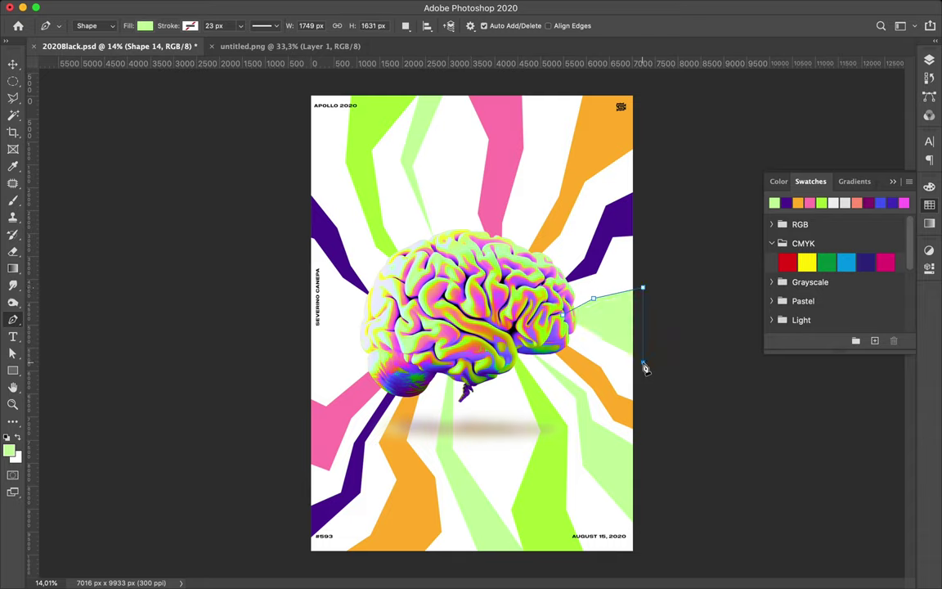
{"action": "left_click", "coordinate": [643, 362]}
{"action": "left_click", "coordinate": [615, 328]}
{"action": "left_click", "coordinate": [566, 330]}
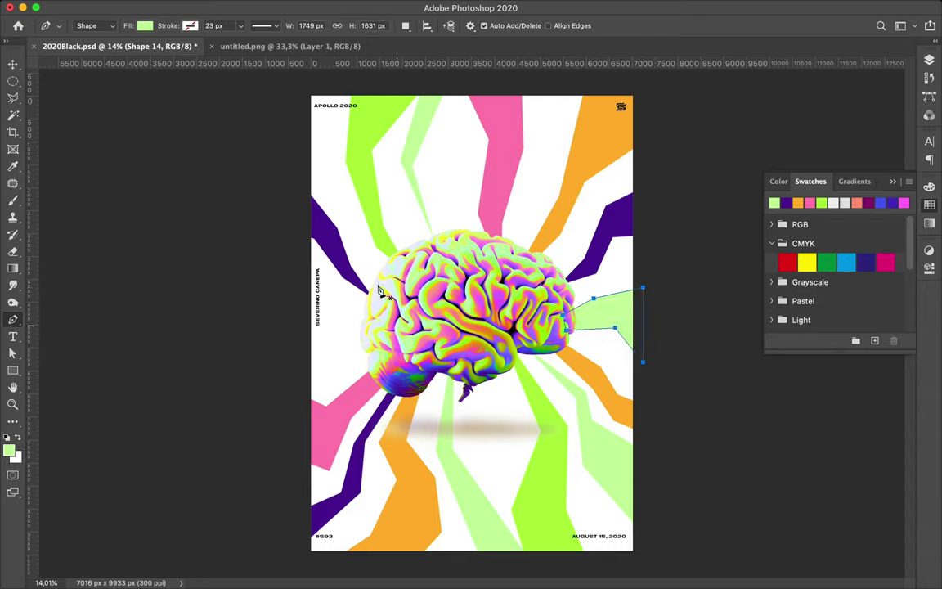
Step: Add a light-green stripe on the brain's left extending past the left edge
{"action": "left_click", "coordinate": [370, 325]}
{"action": "left_click", "coordinate": [343, 341]}
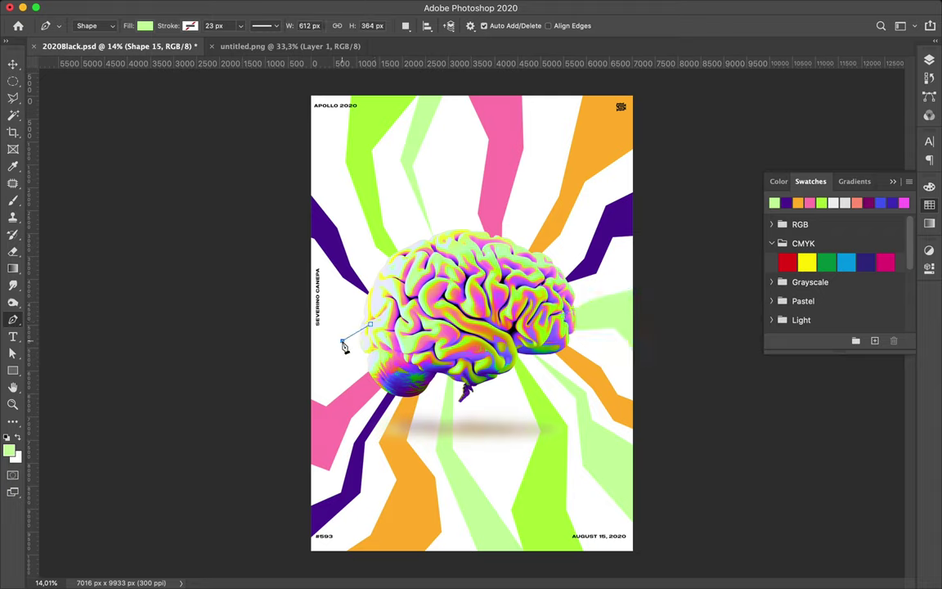
{"action": "left_click", "coordinate": [288, 333]}
{"action": "left_click", "coordinate": [290, 282]}
{"action": "left_click", "coordinate": [340, 320]}
{"action": "left_click", "coordinate": [370, 325]}
Step: Add small light-green angular shards above the brain
{"action": "left_click", "coordinate": [403, 194]}
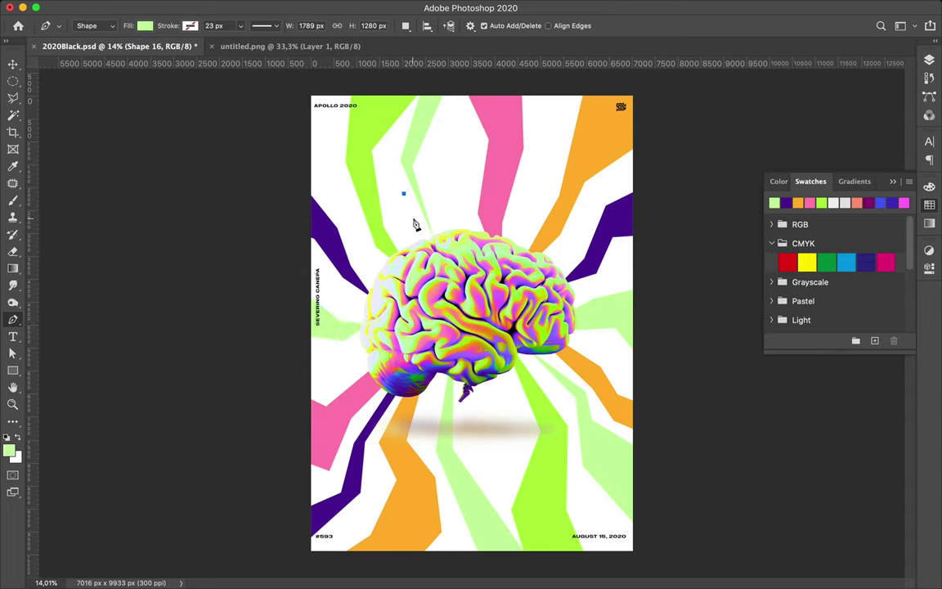
{"action": "left_click", "coordinate": [413, 215]}
{"action": "left_click", "coordinate": [419, 223]}
{"action": "left_click", "coordinate": [404, 195]}
{"action": "left_click", "coordinate": [420, 163]}
{"action": "left_click", "coordinate": [430, 140]}
{"action": "left_click", "coordinate": [423, 170]}
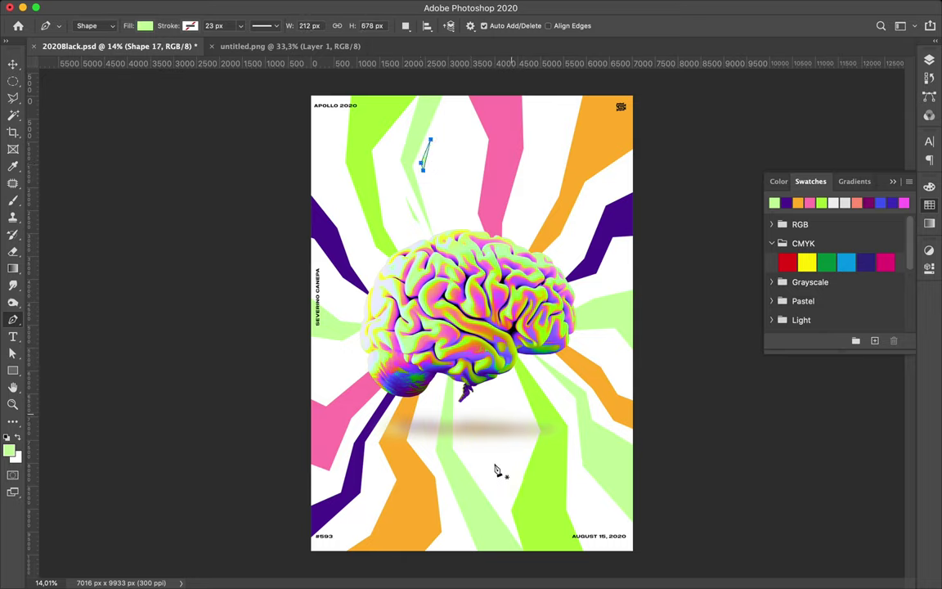
Step: Add several small light-green triangles just below the brain
{"action": "left_click", "coordinate": [464, 453]}
{"action": "left_click_drag", "start_coordinate": [487, 480], "coordinate": [473, 465]}
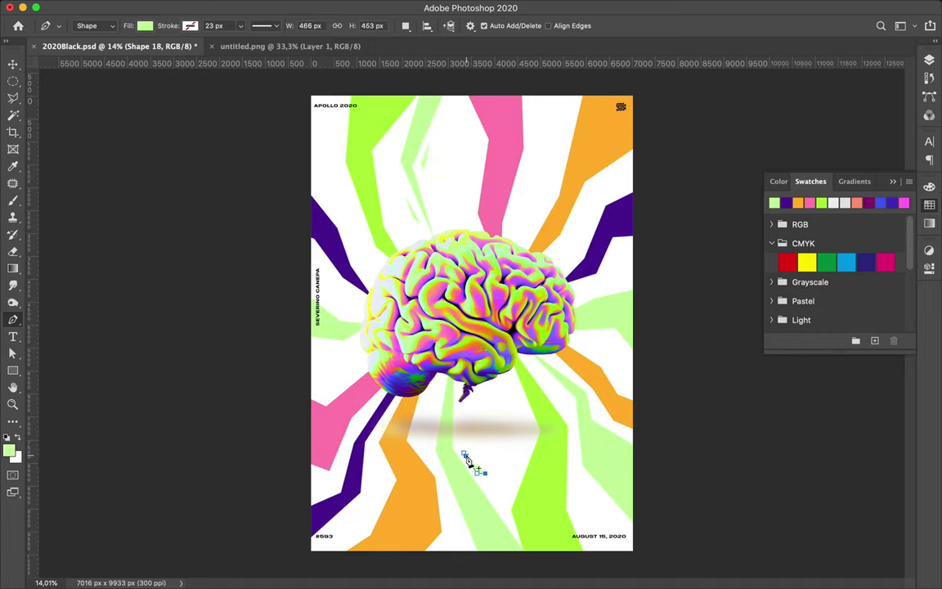
{"action": "left_click", "coordinate": [464, 453]}
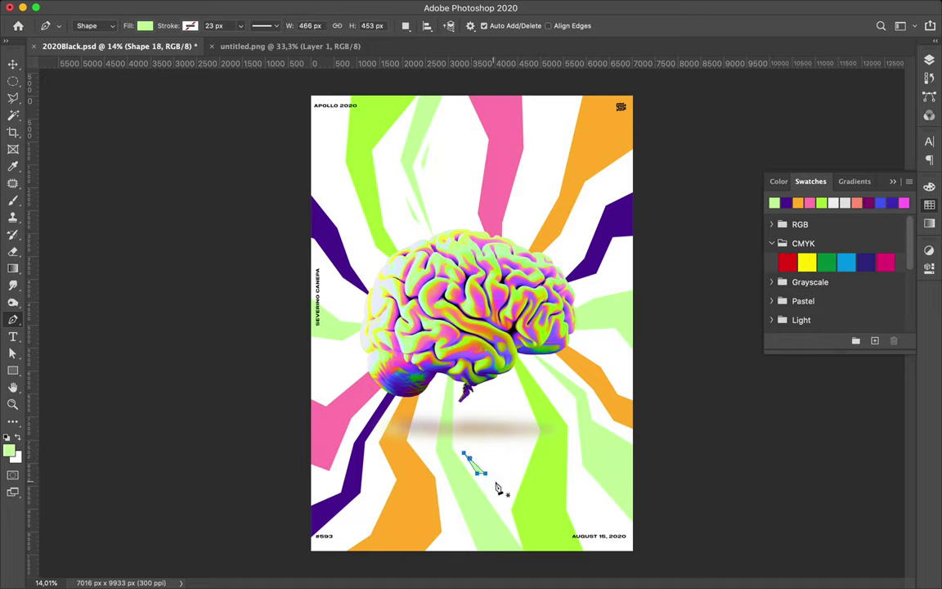
{"action": "left_click", "coordinate": [432, 432]}
{"action": "left_click_drag", "start_coordinate": [430, 450], "coordinate": [434, 461]}
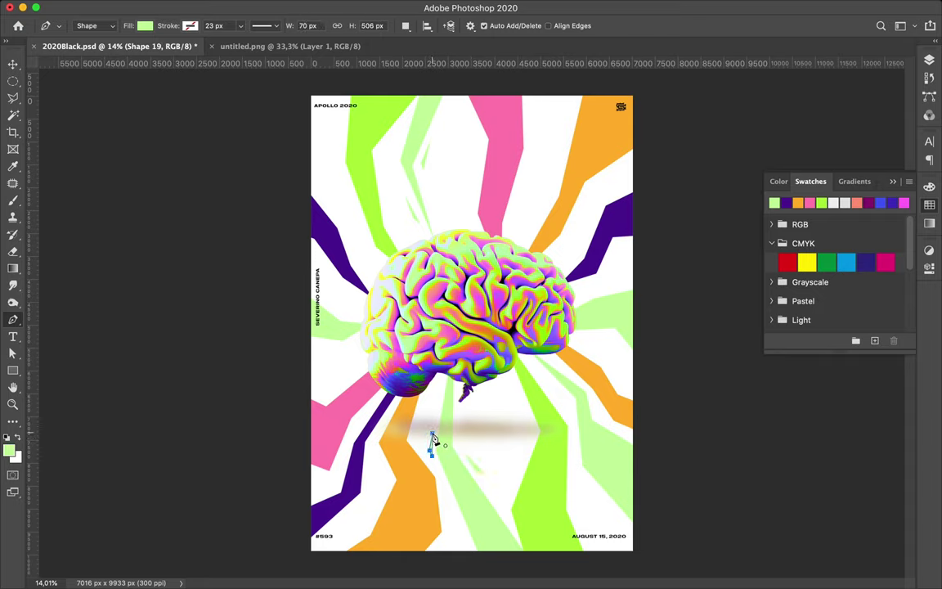
{"action": "left_click", "coordinate": [456, 412]}
{"action": "left_click", "coordinate": [457, 427]}
{"action": "left_click", "coordinate": [461, 433]}
Step: Add a small light-green triangle to the right of the brain
{"action": "left_click", "coordinate": [579, 337]}
{"action": "left_click", "coordinate": [597, 338]}
{"action": "left_click", "coordinate": [590, 330]}
{"action": "scroll", "coordinate": [429, 332], "scroll_direction": "down", "scroll_amount": 1}
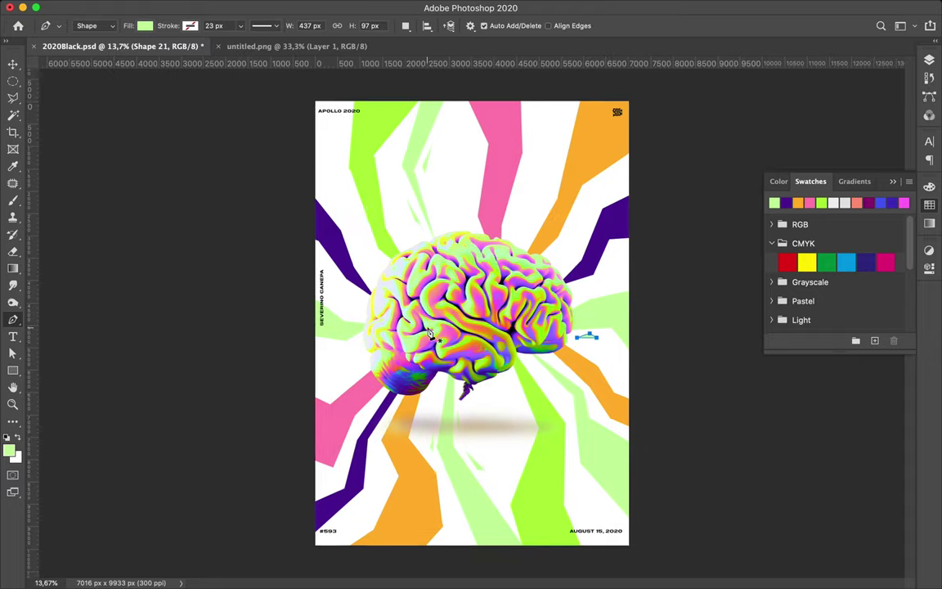
{"action": "key", "text": "v"}
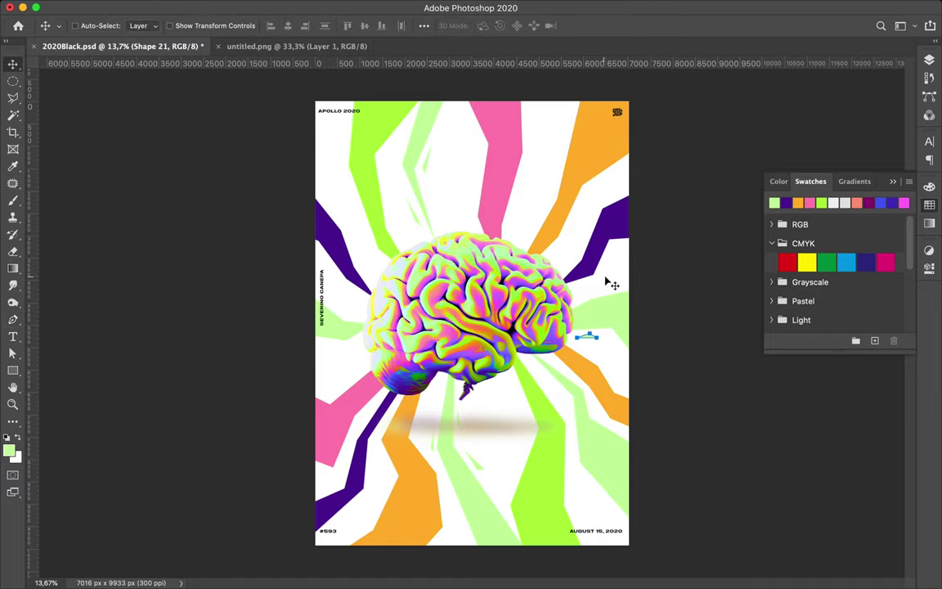
Step: Duplicate the brain and scale the copy to about 139.56%
{"action": "left_click", "coordinate": [517, 313]}
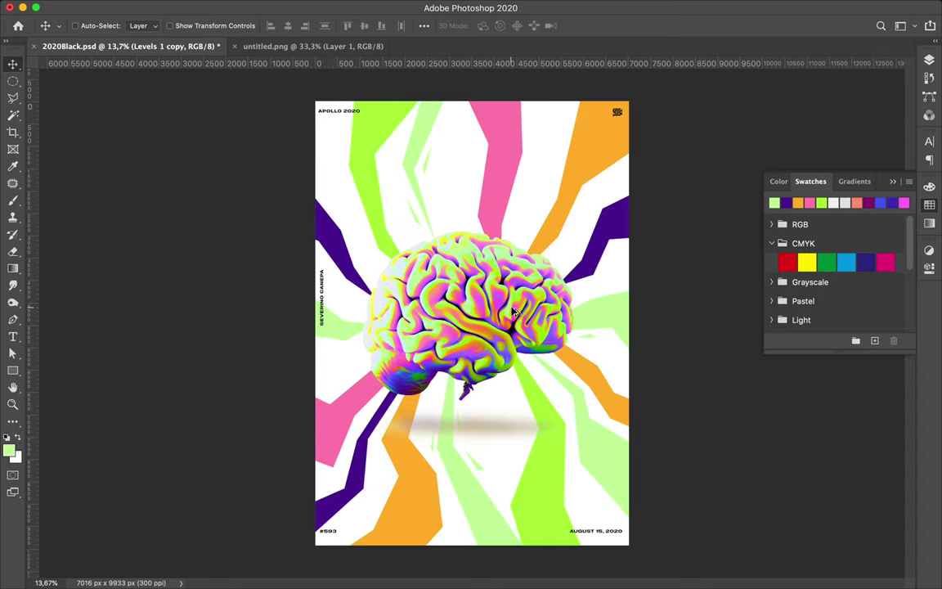
{"action": "left_click_drag", "start_coordinate": [517, 314], "coordinate": [526, 321]}
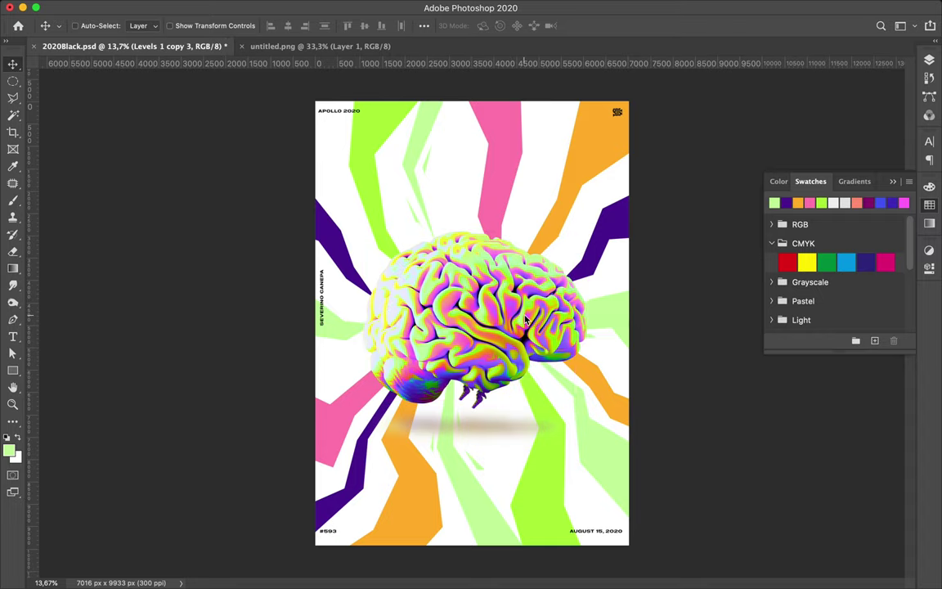
{"action": "key", "text": "ctrl+t"}
{"action": "left_click_drag", "start_coordinate": [481, 406], "coordinate": [481, 474]}
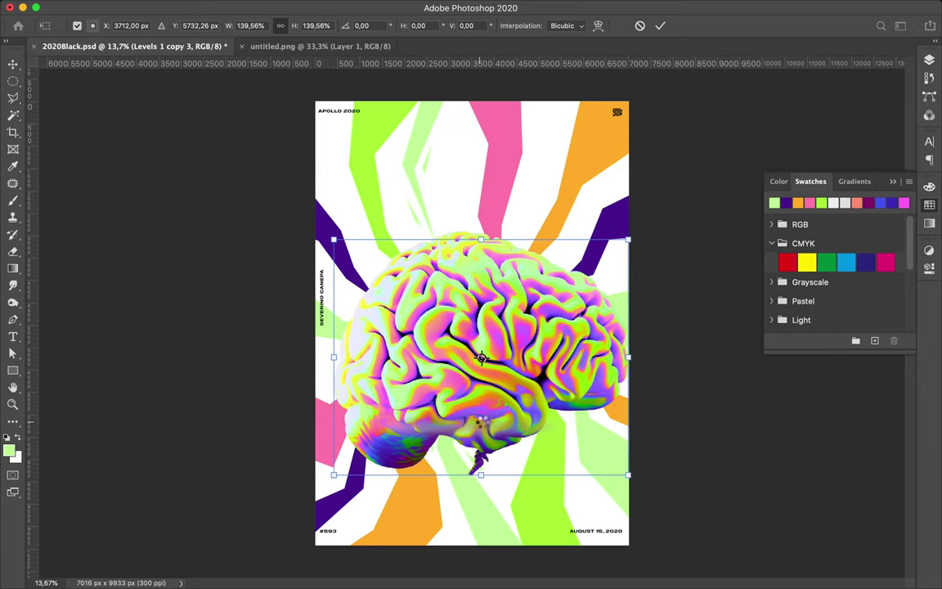
{"action": "key", "text": "Return"}
{"action": "mouse_move", "coordinate": [481, 419]}
{"action": "left_mouse_down"}
{"action": "mouse_move", "coordinate": [471, 379]}
{"action": "mouse_move", "coordinate": [480, 386]}
{"action": "left_mouse_up"}
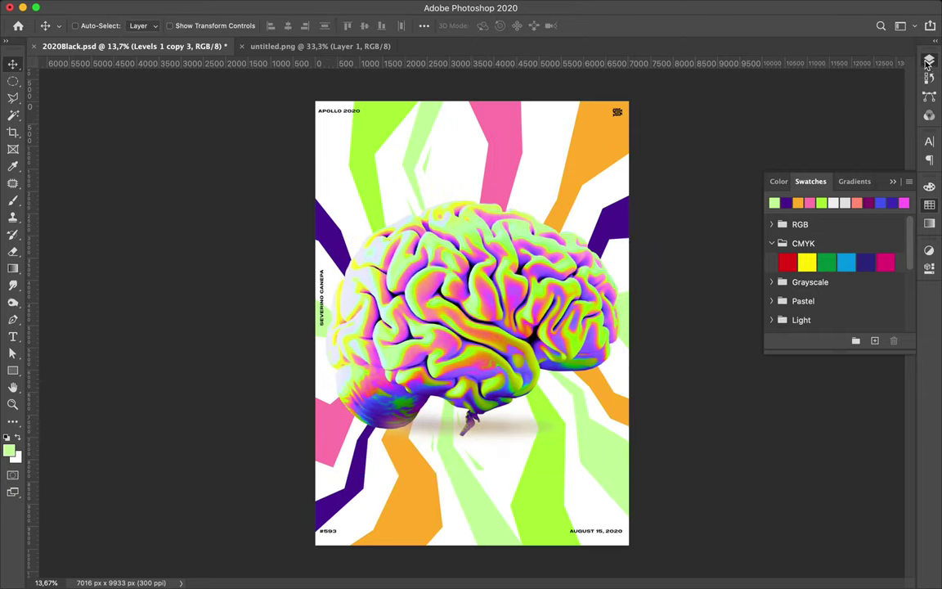
Step: Move Levels 1 copy 3 below Levels 1 copy and nudge it into place
{"action": "left_click", "coordinate": [929, 62]}
{"action": "left_click_drag", "start_coordinate": [814, 140], "coordinate": [814, 171]}
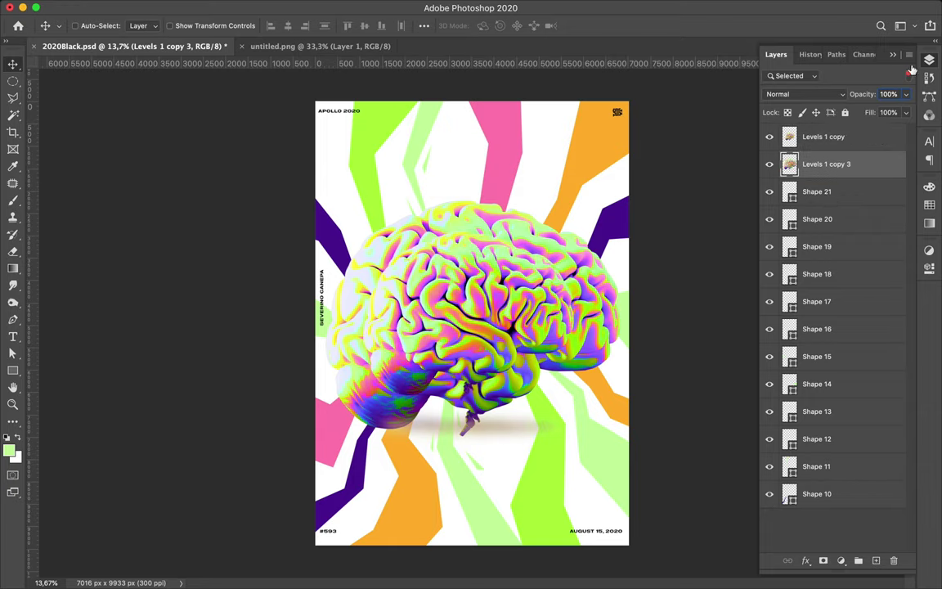
{"action": "scroll", "coordinate": [826, 205], "scroll_direction": "up", "scroll_amount": 5}
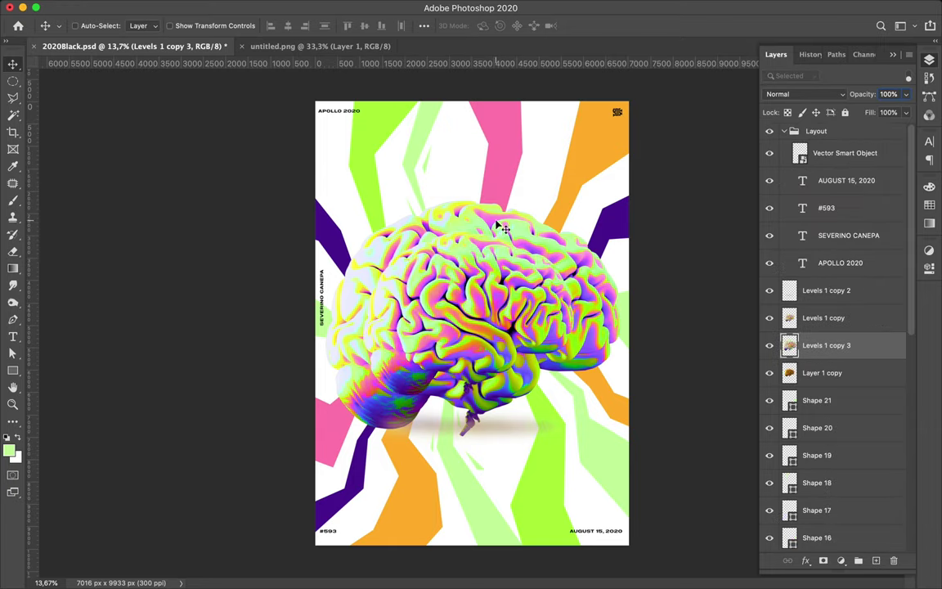
{"action": "left_click_drag", "start_coordinate": [491, 221], "coordinate": [488, 220]}
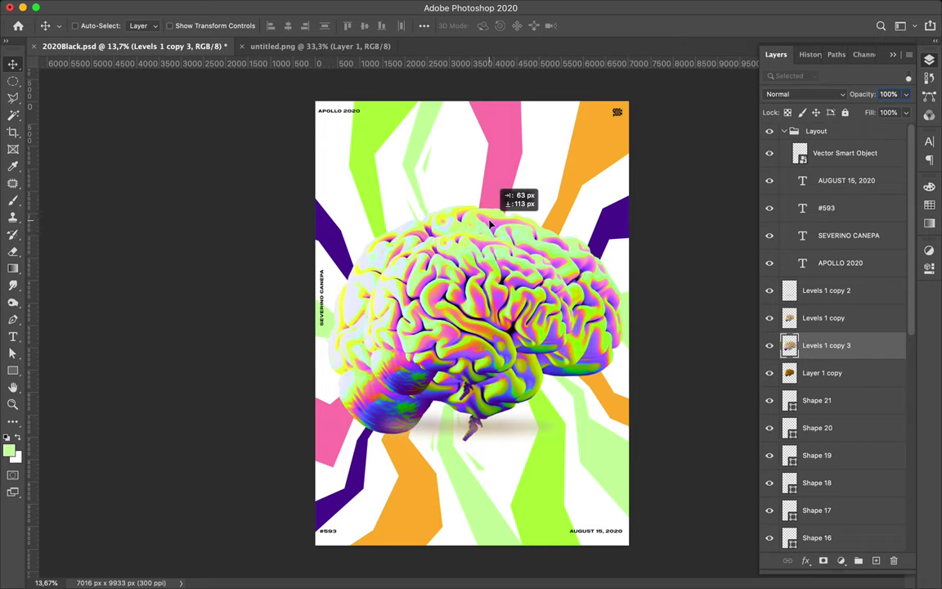
{"action": "left_click", "coordinate": [306, 7]}
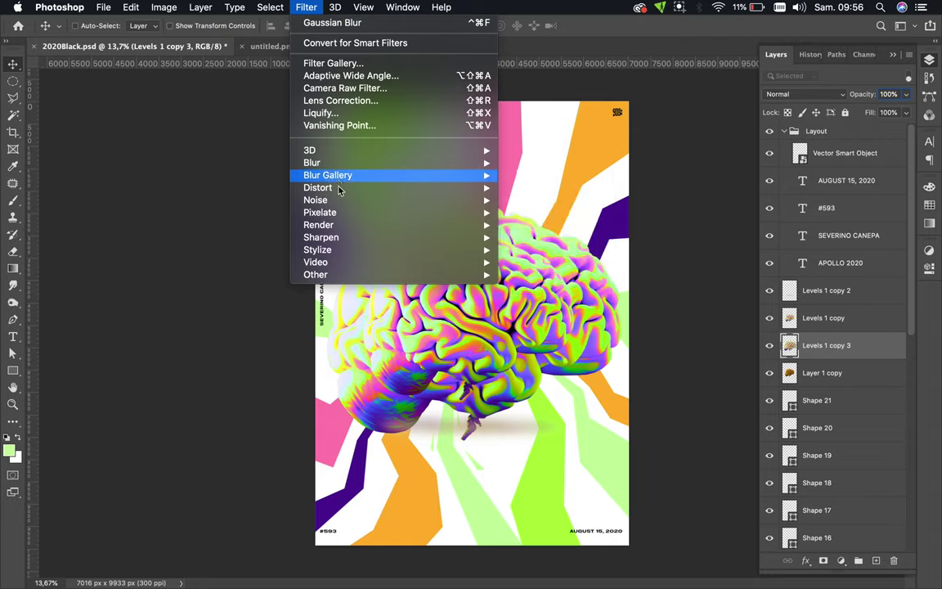
{"action": "mouse_move", "coordinate": [313, 163]}
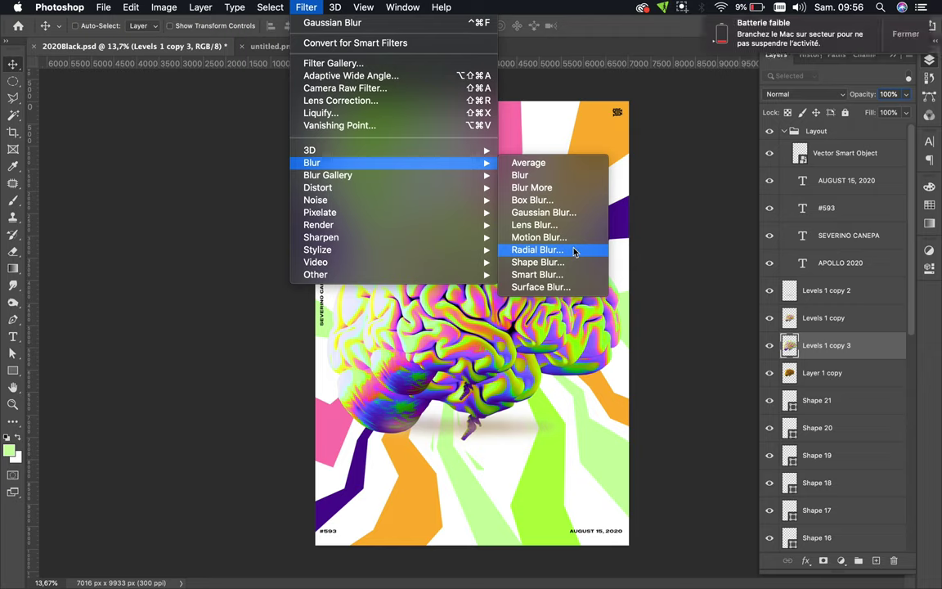
Step: Apply a Spin radial blur with amount 74 to the enlarged brain copy
{"action": "left_click", "coordinate": [575, 252]}
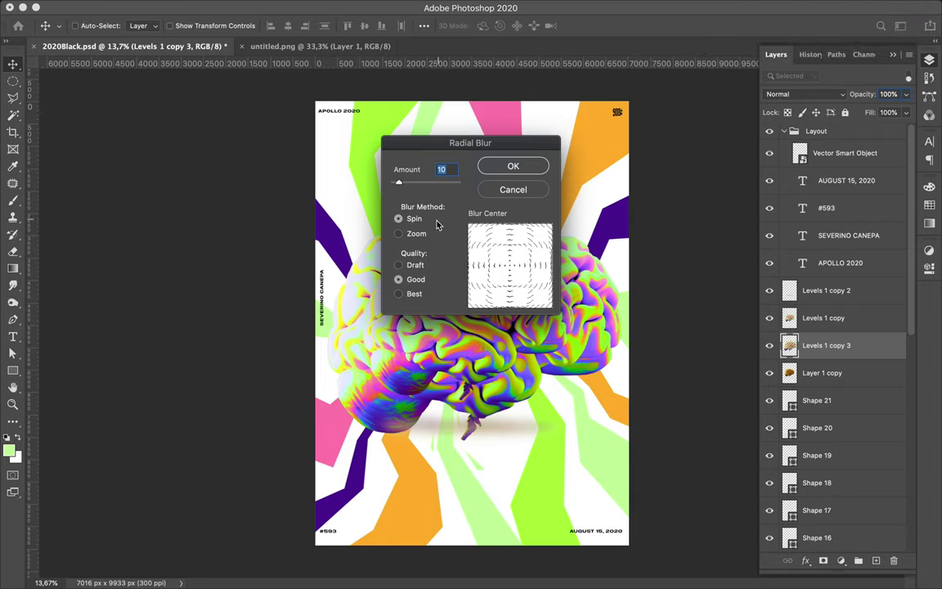
{"action": "left_click_drag", "start_coordinate": [399, 184], "coordinate": [440, 184]}
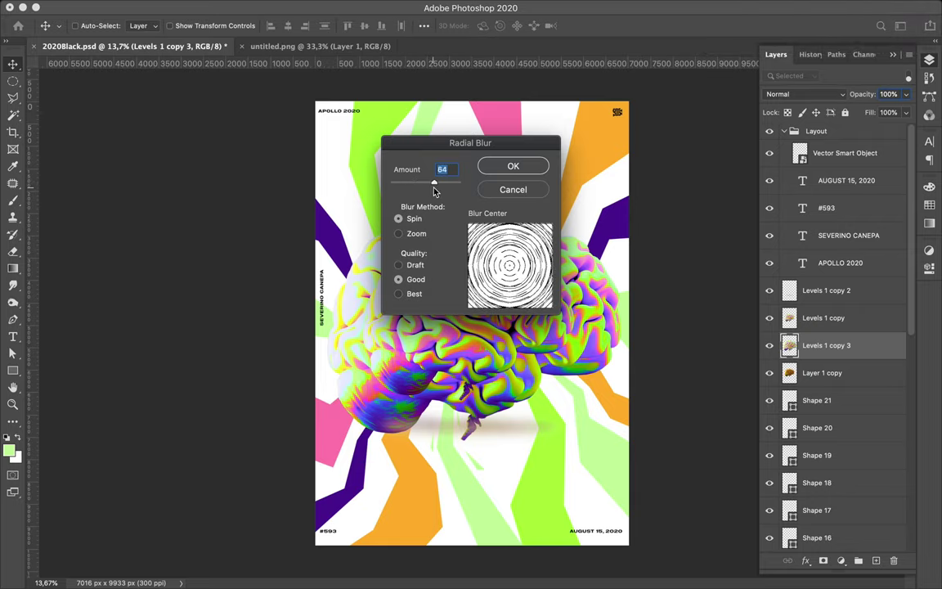
{"action": "left_click", "coordinate": [493, 166]}
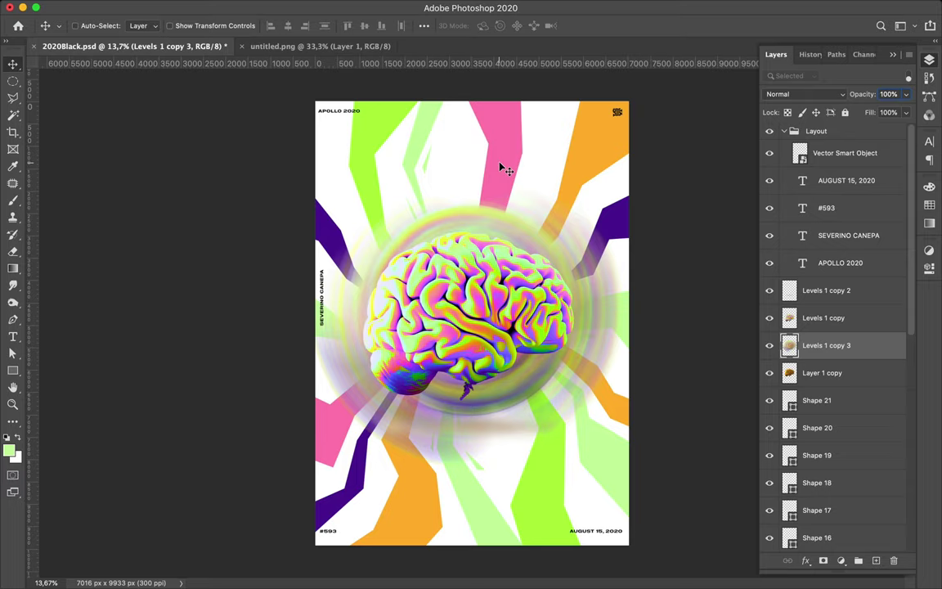
Step: Scale the spin-blurred halo to about 115% of its size
{"action": "key", "text": "ctrl+t"}
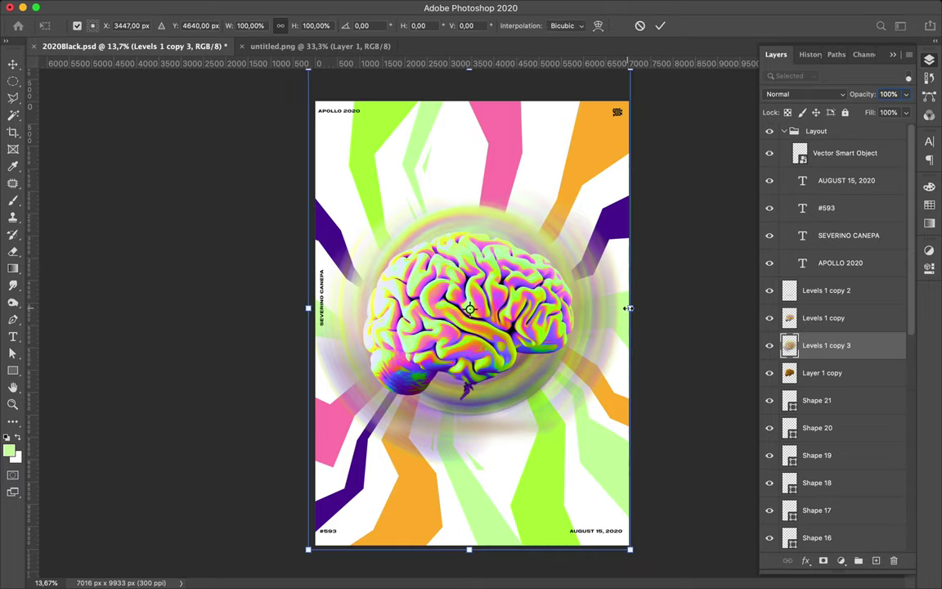
{"action": "left_click_drag", "start_coordinate": [628, 309], "coordinate": [672, 318]}
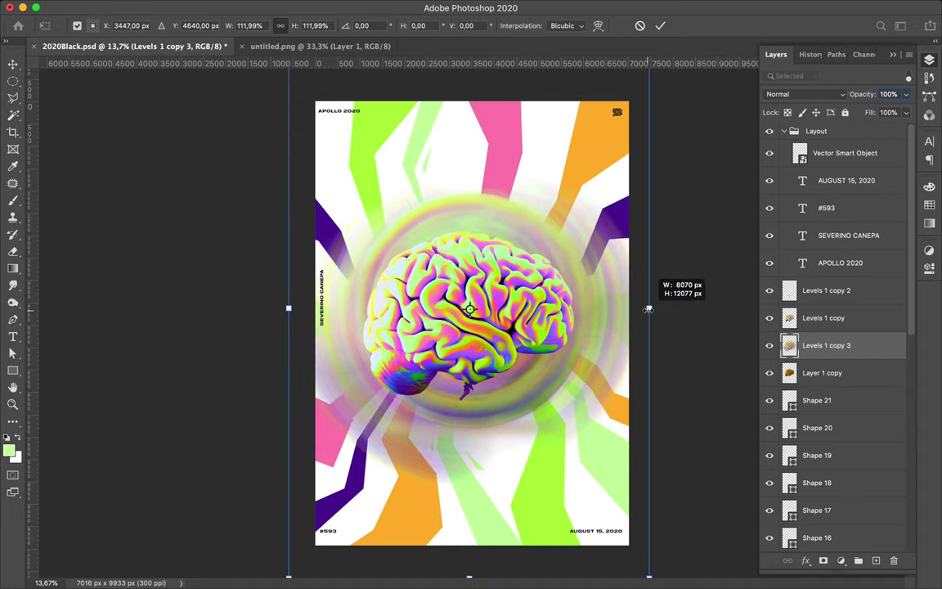
{"action": "left_click_drag", "start_coordinate": [672, 319], "coordinate": [656, 311]}
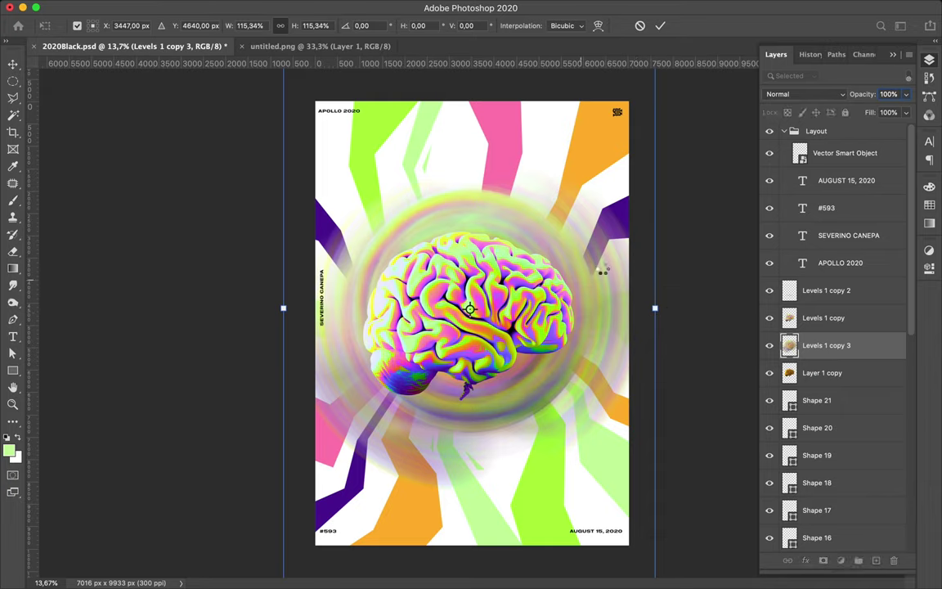
{"action": "key", "text": "Return"}
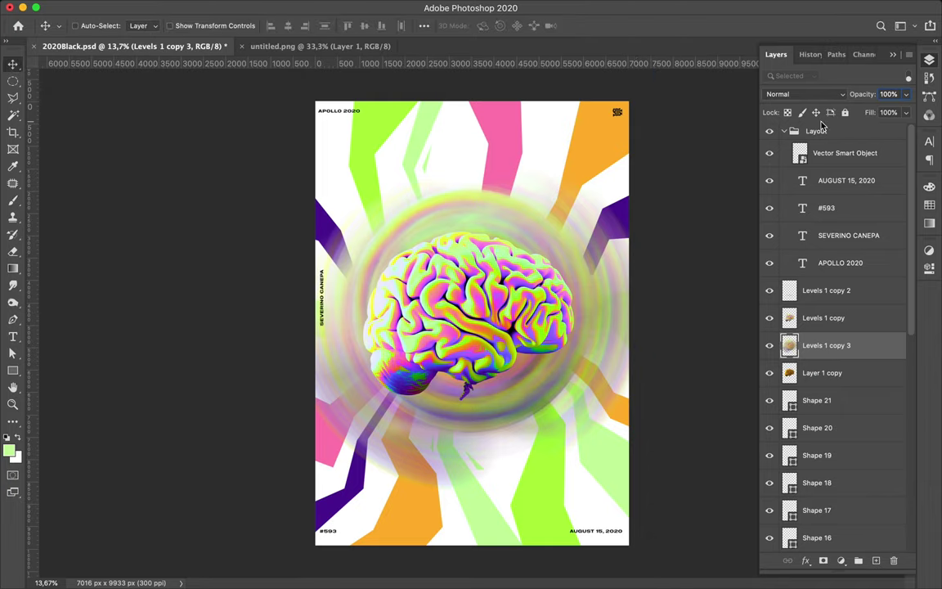
{"action": "left_click", "coordinate": [826, 94]}
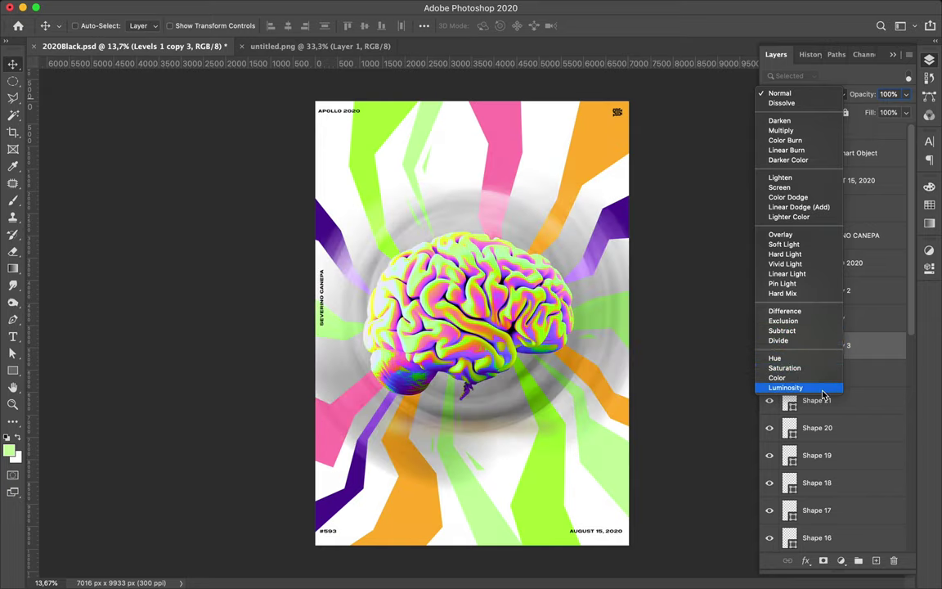
Step: Set the halo to Linear Burn, then duplicate Levels 1 copy and enlarge it to about 132%
{"action": "left_click", "coordinate": [805, 152]}
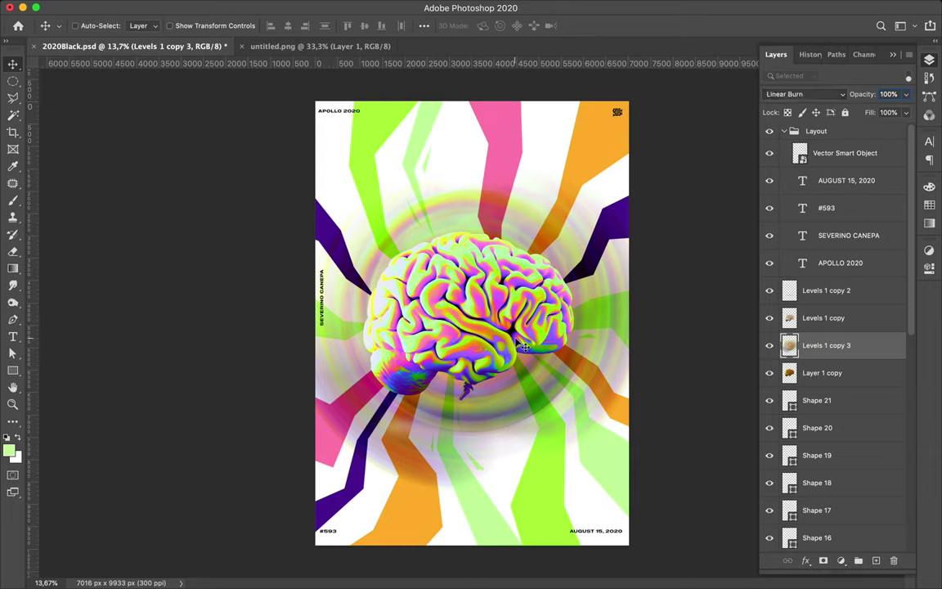
{"action": "left_click", "coordinate": [809, 317]}
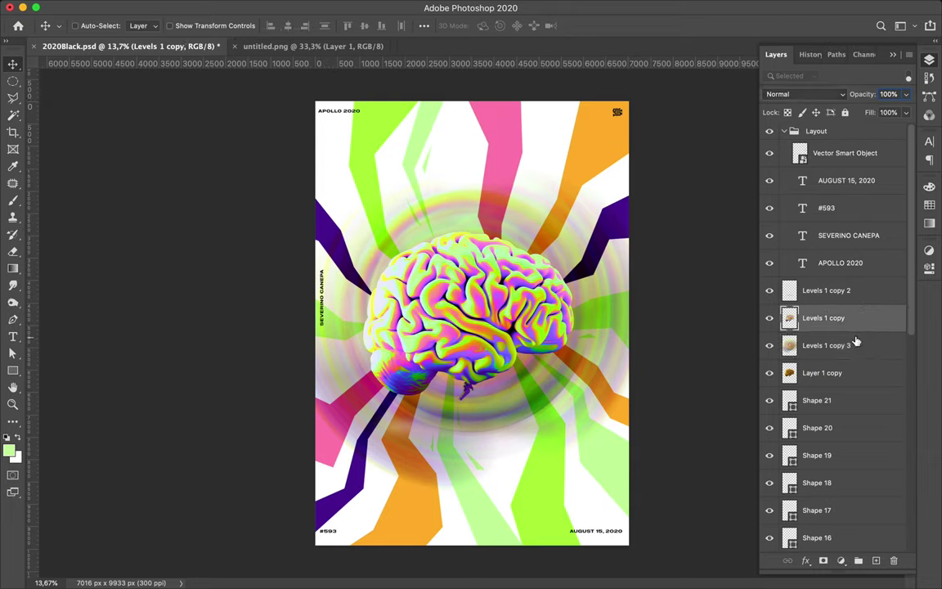
{"action": "key", "text": "ctrl+j"}
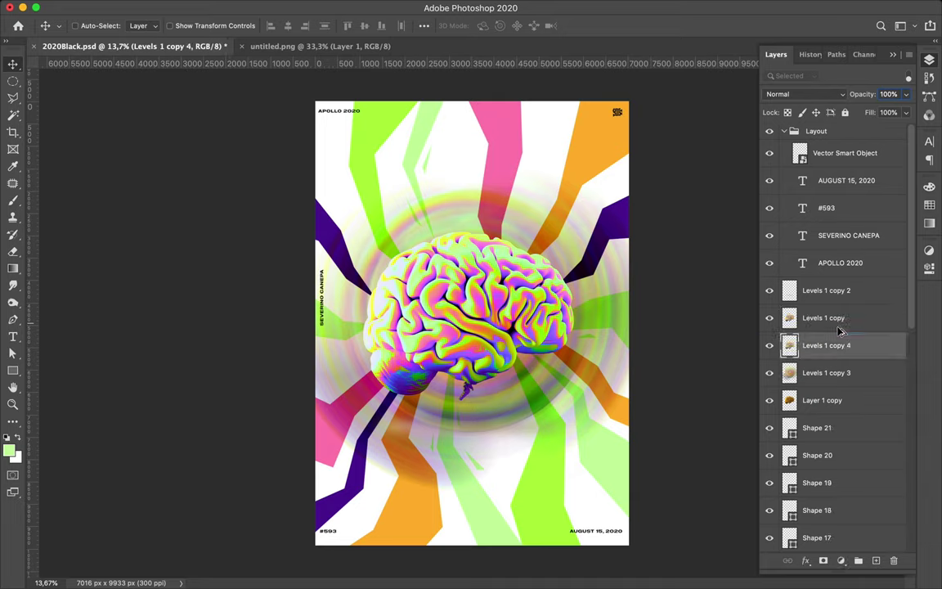
{"action": "key", "text": "ctrl+t"}
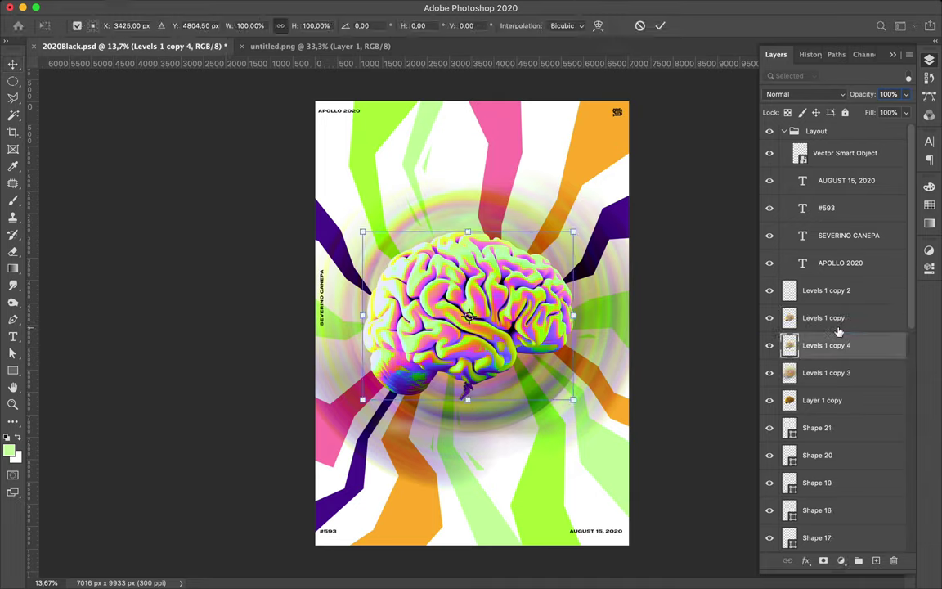
{"action": "mouse_move", "coordinate": [468, 232]}
{"action": "left_mouse_down"}
{"action": "mouse_move", "coordinate": [467, 196]}
{"action": "mouse_move", "coordinate": [468, 227]}
{"action": "left_mouse_up"}
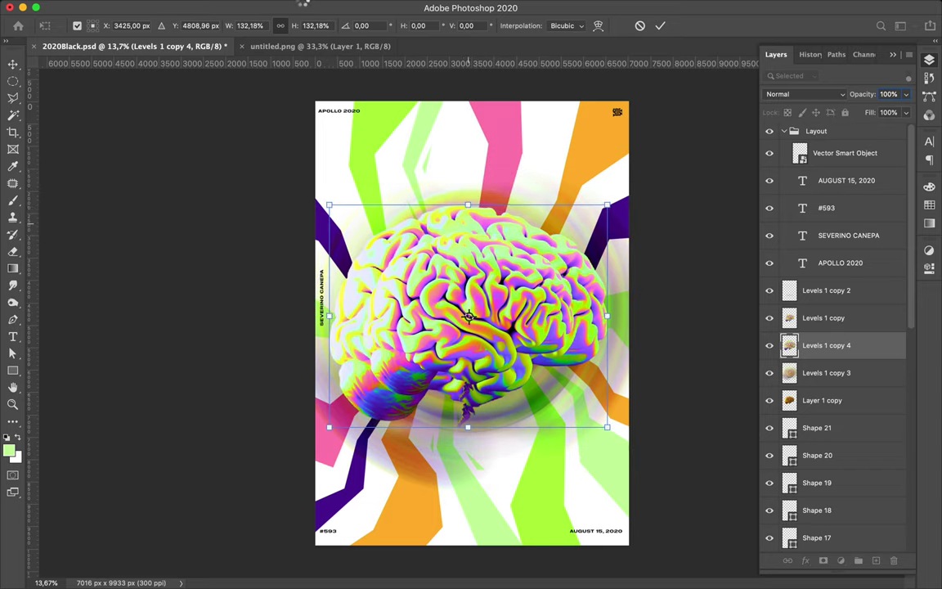
{"action": "key", "text": "Return"}
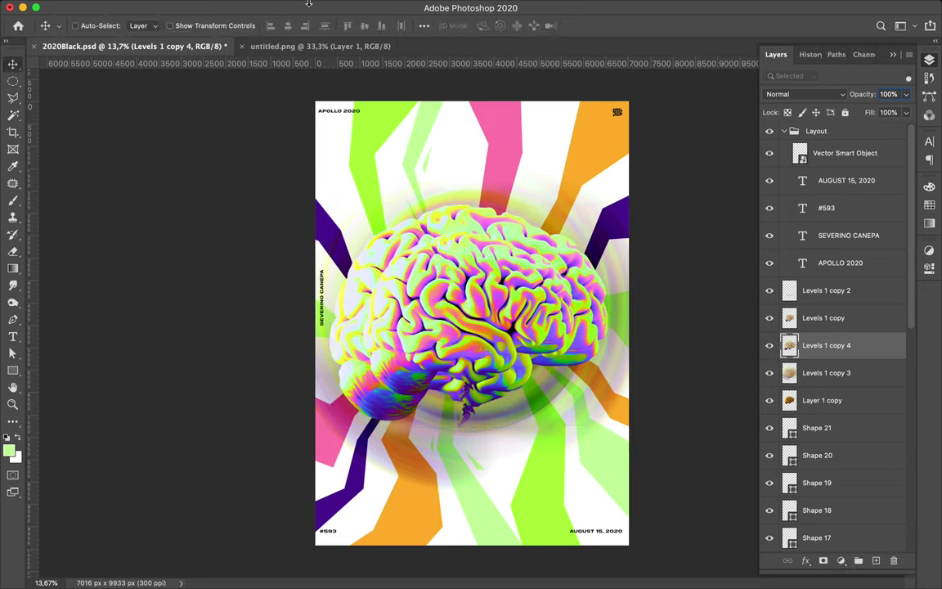
{"action": "left_click", "coordinate": [306, 7]}
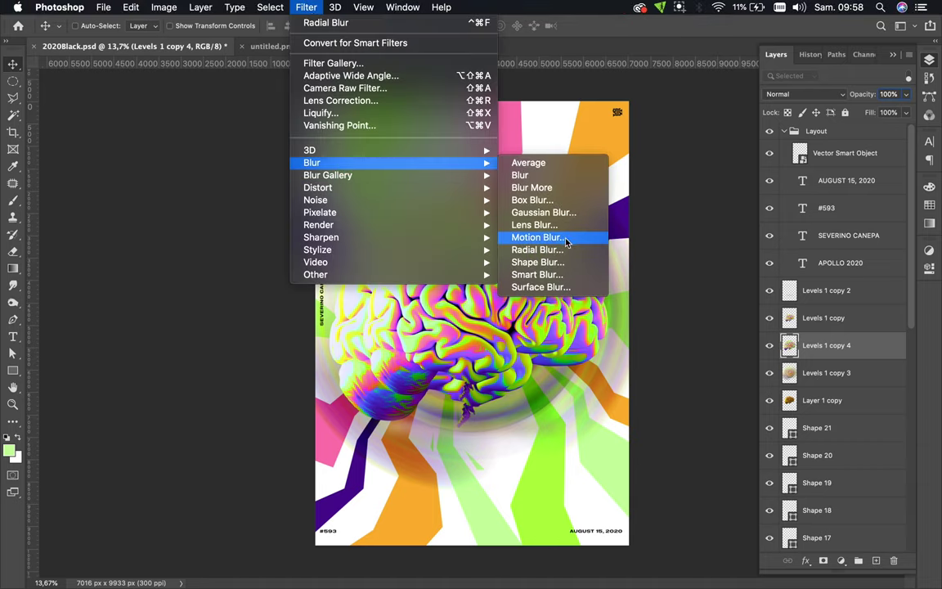
{"action": "left_click", "coordinate": [566, 250]}
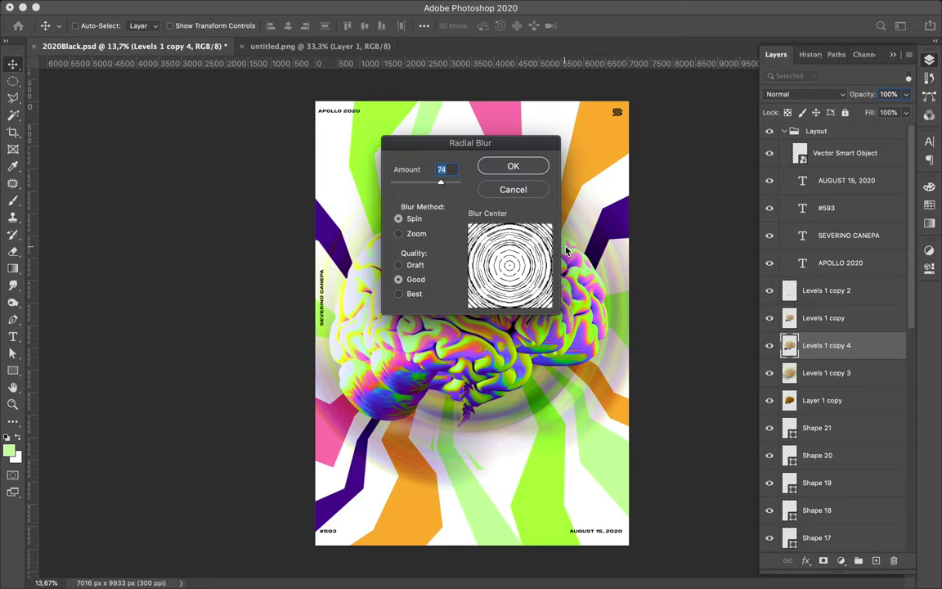
{"action": "left_click_drag", "start_coordinate": [441, 187], "coordinate": [405, 186]}
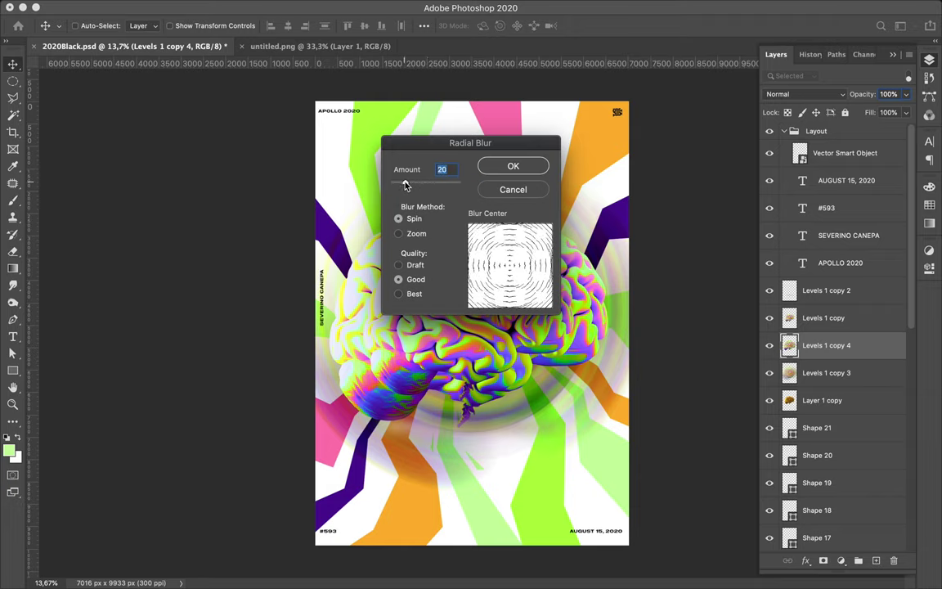
{"action": "left_click", "coordinate": [398, 234]}
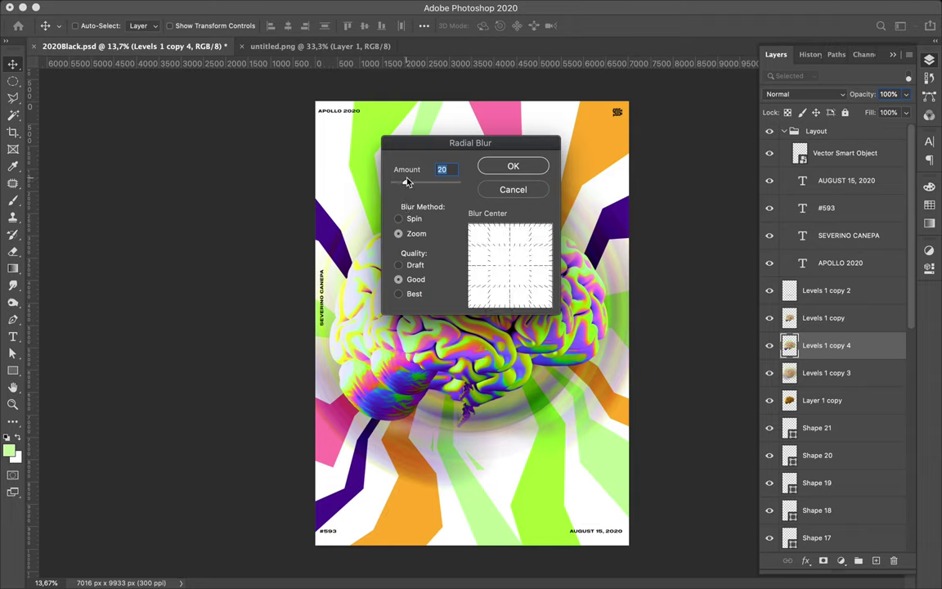
{"action": "left_click_drag", "start_coordinate": [406, 185], "coordinate": [409, 185]}
{"action": "left_click", "coordinate": [501, 166]}
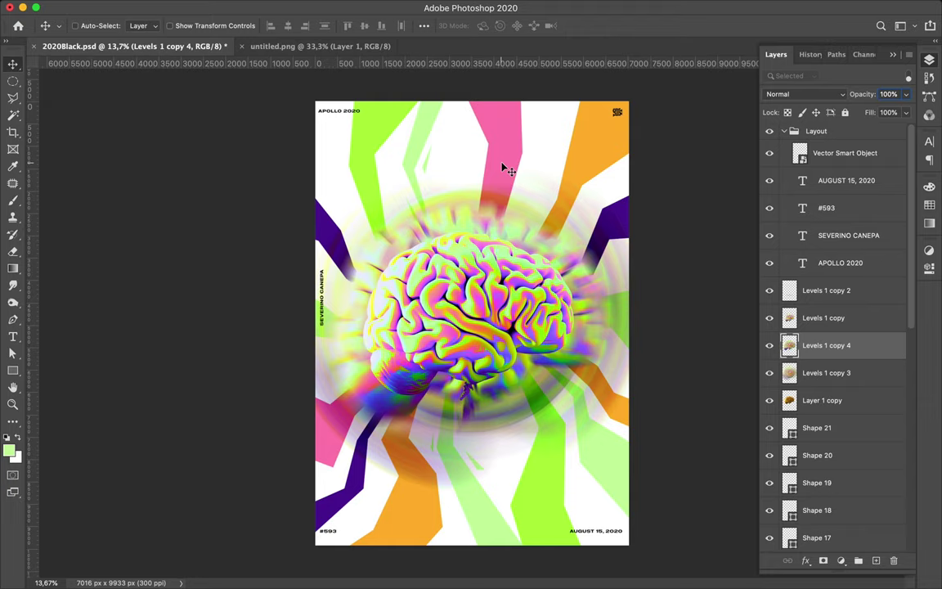
{"action": "left_click_drag", "start_coordinate": [826, 345], "coordinate": [818, 307]}
{"action": "mouse_move", "coordinate": [537, 279]}
{"action": "left_mouse_down"}
{"action": "mouse_move", "coordinate": [549, 205]}
{"action": "mouse_move", "coordinate": [542, 353]}
{"action": "mouse_move", "coordinate": [542, 282]}
{"action": "mouse_move", "coordinate": [546, 299]}
{"action": "left_mouse_up"}
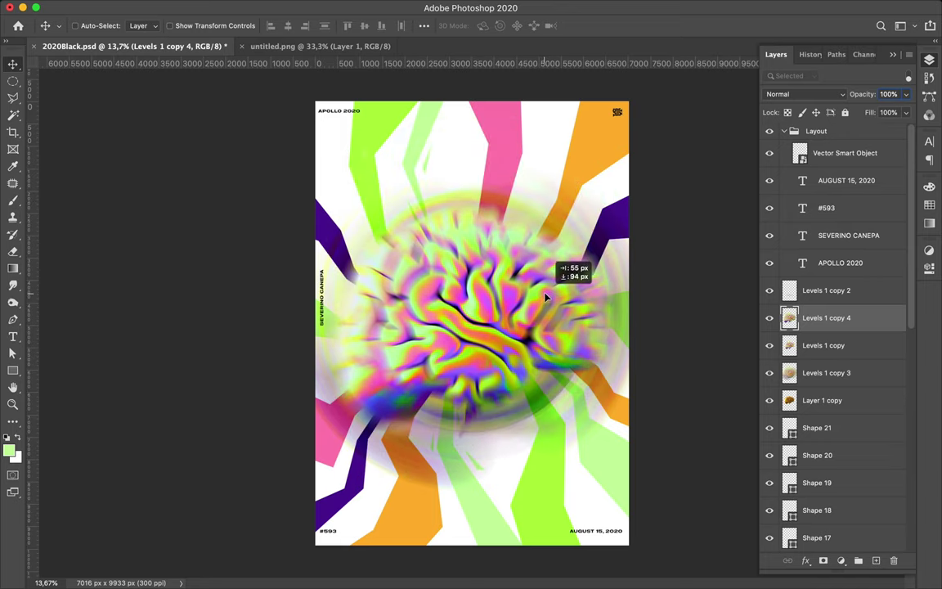
{"action": "key", "text": "super"}
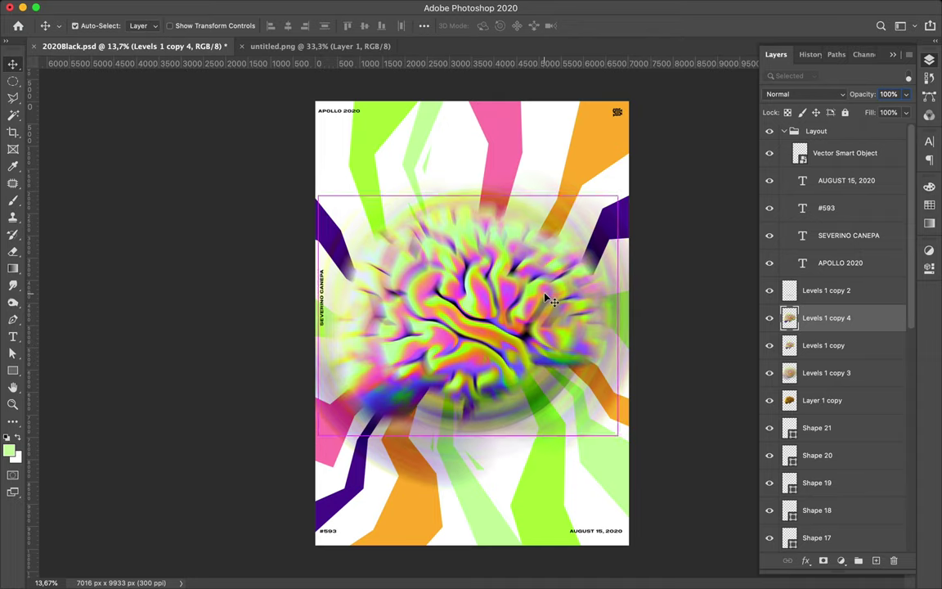
{"action": "key", "text": "super+bracketleft"}
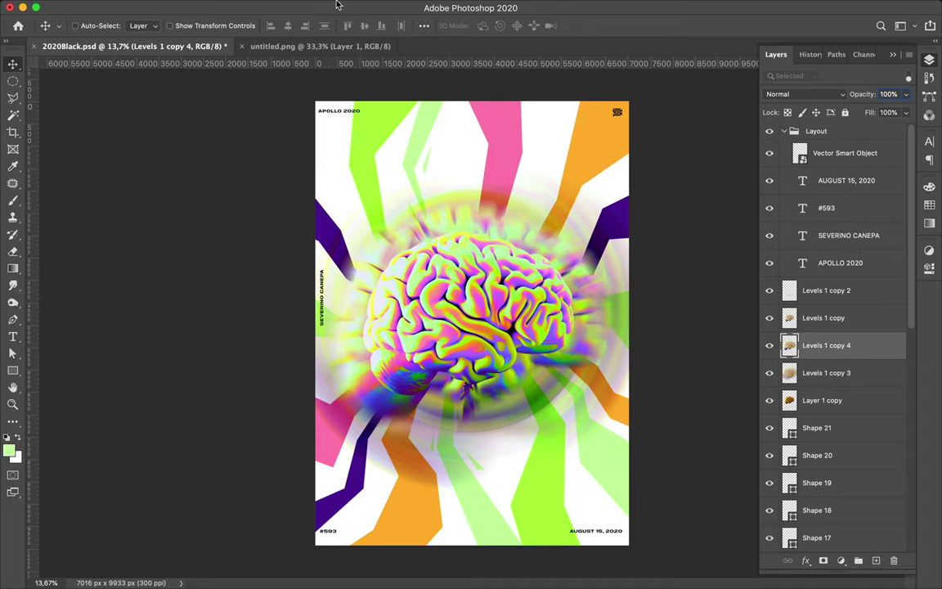
{"action": "left_click", "coordinate": [305, 8]}
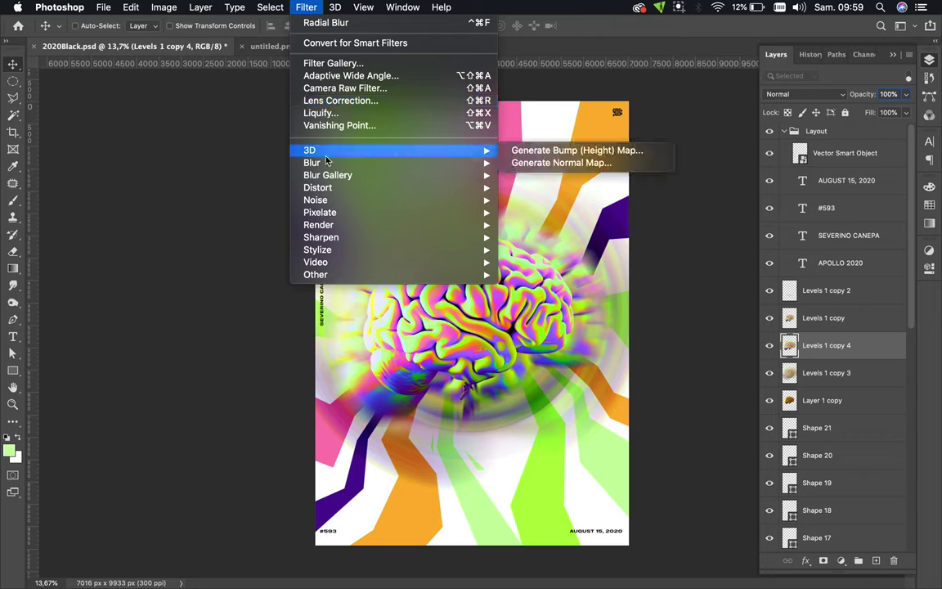
{"action": "mouse_move", "coordinate": [311, 163]}
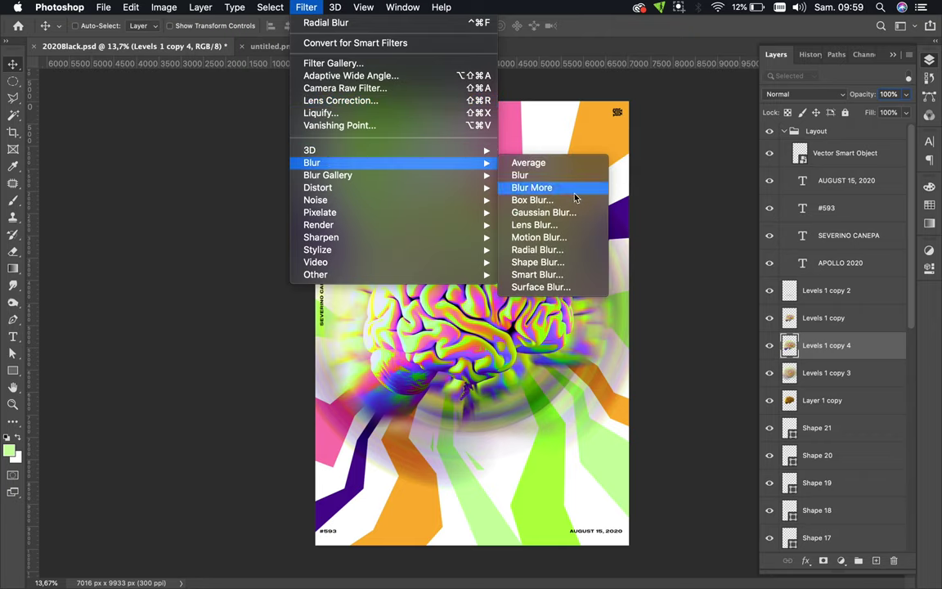
Step: Apply a Zoom radial blur of 44 to Levels 1 copy 4 and move it above Levels 1 copy
{"action": "left_click", "coordinate": [547, 250]}
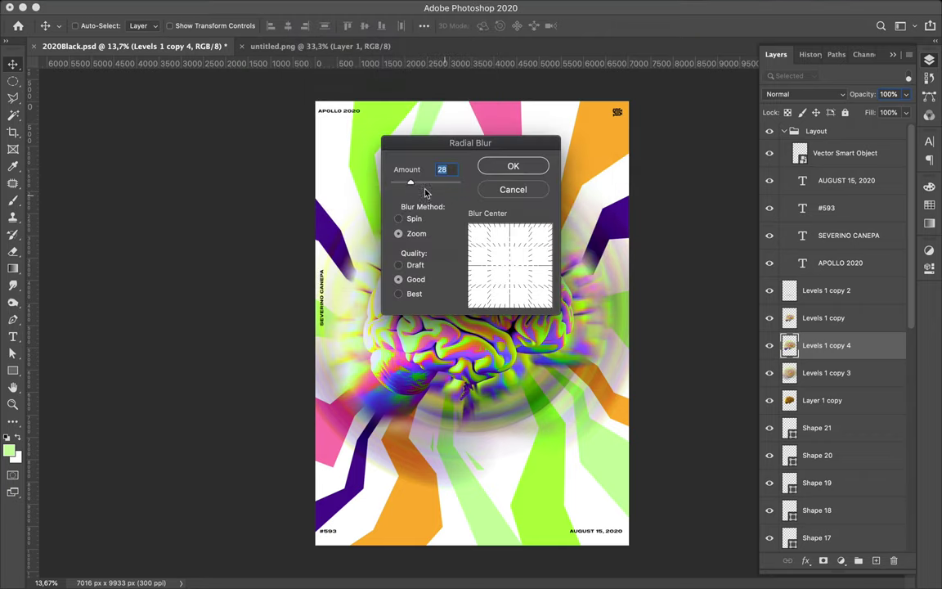
{"action": "left_click_drag", "start_coordinate": [411, 183], "coordinate": [421, 183]}
{"action": "left_click", "coordinate": [491, 164]}
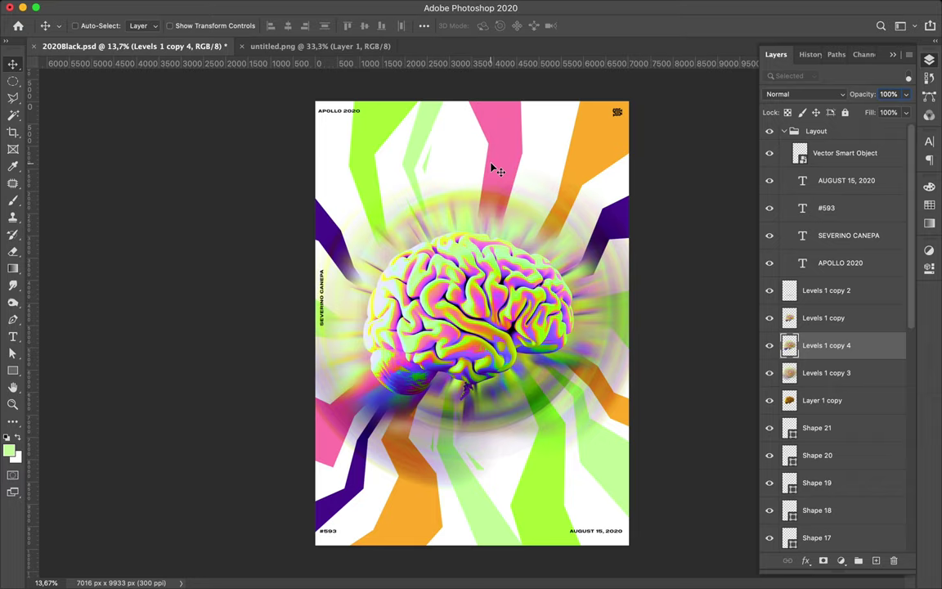
{"action": "left_click_drag", "start_coordinate": [795, 345], "coordinate": [807, 313]}
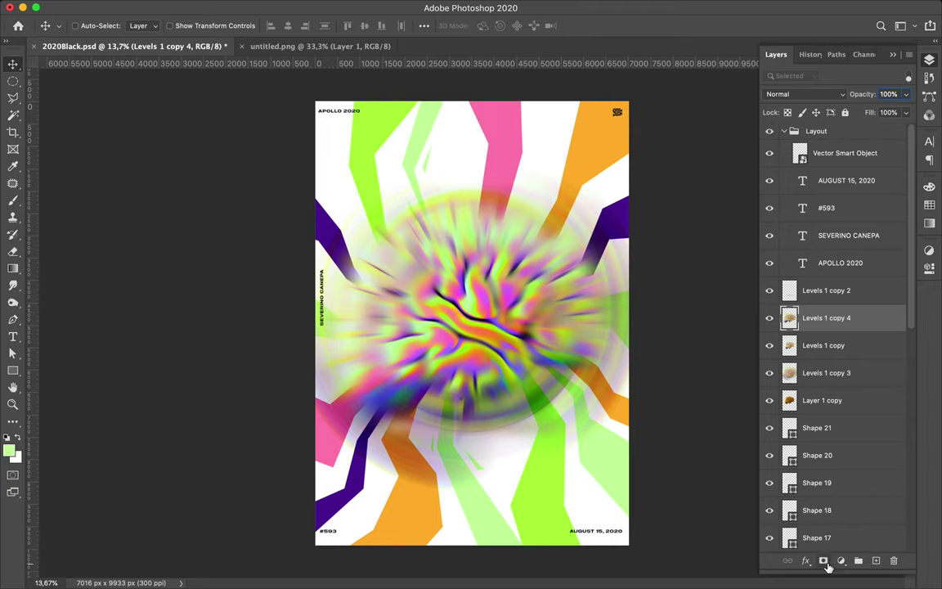
Step: Mask Levels 1 copy 4 with a black-to-white radial gradient from the brain's centre outward
{"action": "left_click", "coordinate": [823, 561]}
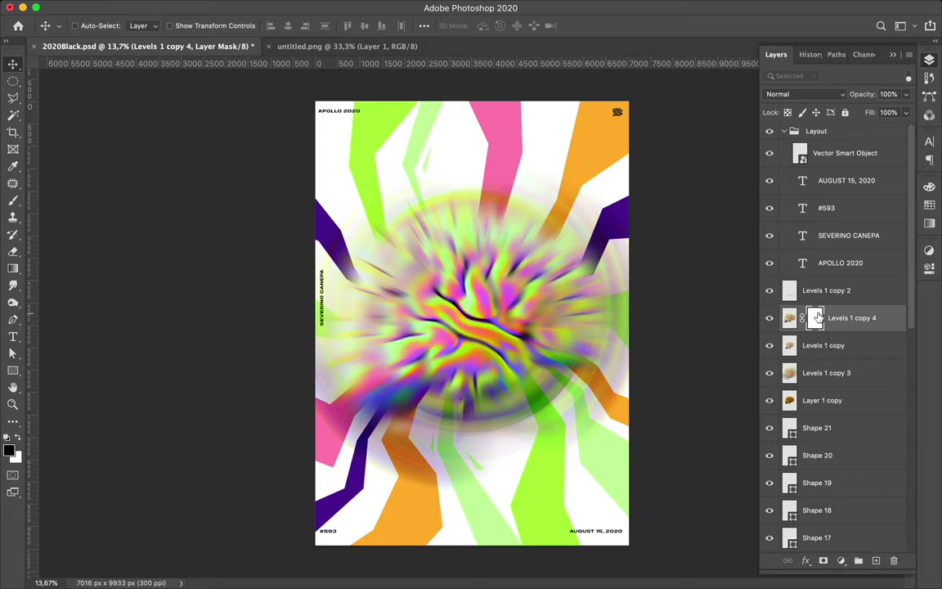
{"action": "key", "text": "g"}
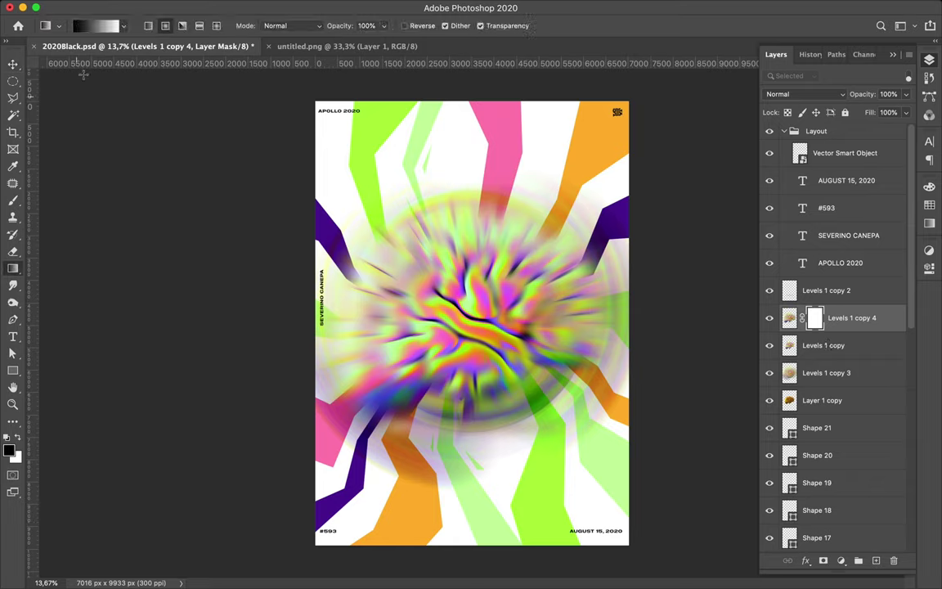
{"action": "left_click", "coordinate": [91, 26]}
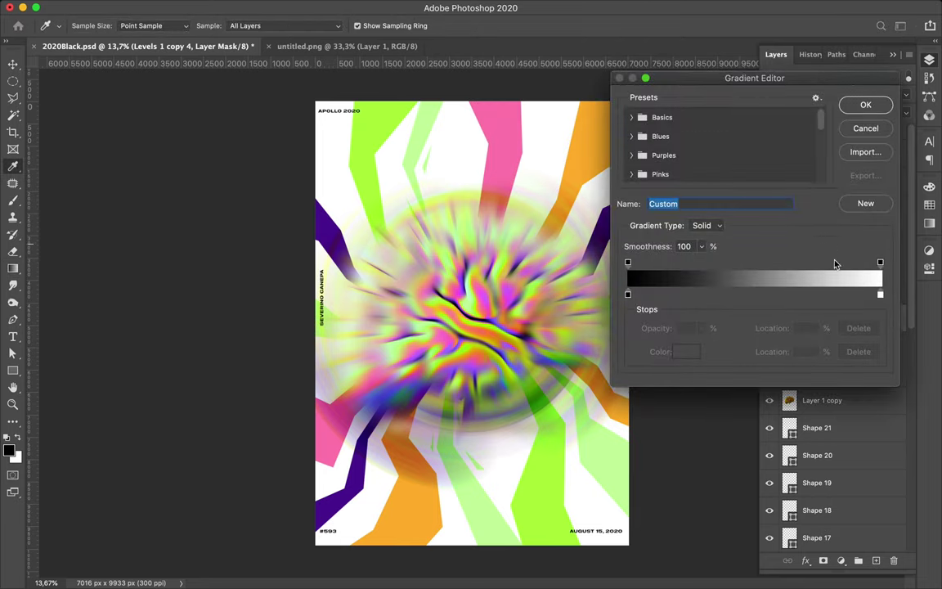
{"action": "left_click", "coordinate": [865, 105]}
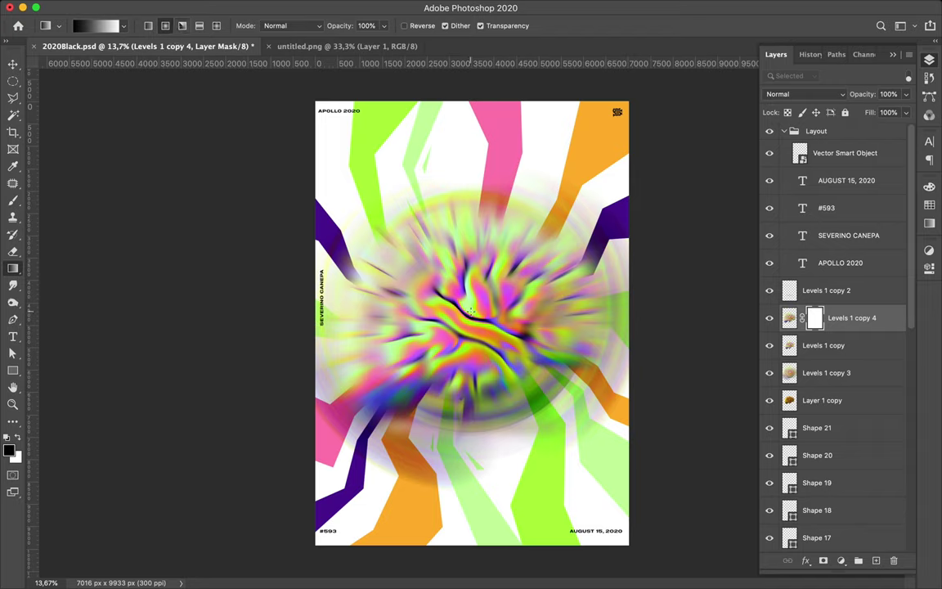
{"action": "left_click_drag", "start_coordinate": [471, 198], "coordinate": [471, 200]}
{"action": "left_click_drag", "start_coordinate": [471, 318], "coordinate": [467, 178]}
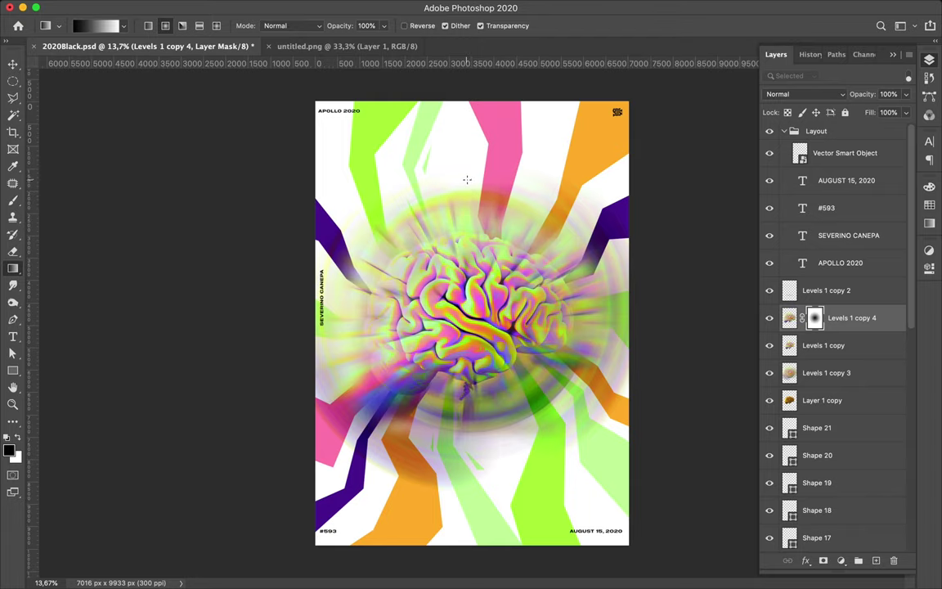
Step: Set up a large Soft Round brush at 37% opacity
{"action": "key", "text": "b"}
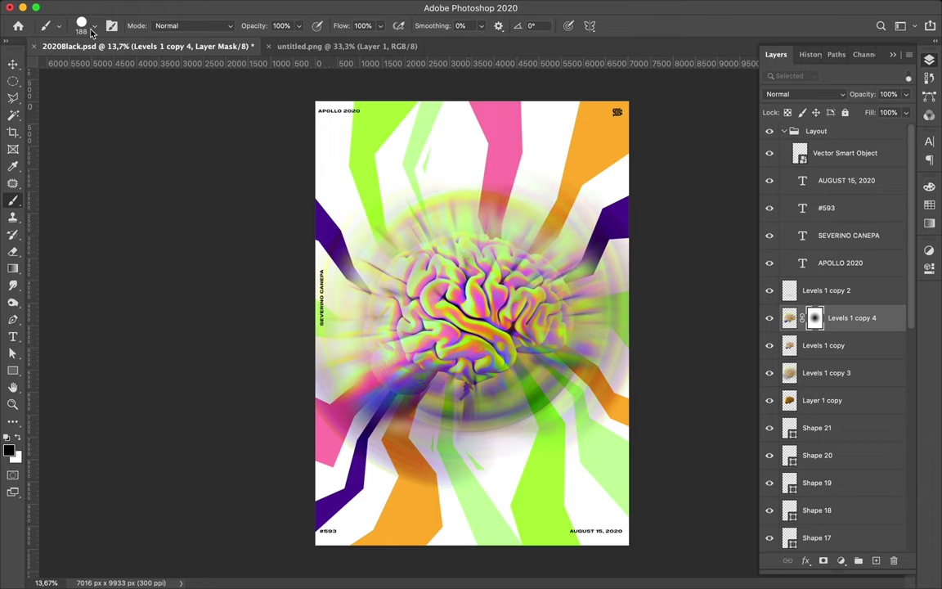
{"action": "left_click", "coordinate": [86, 23]}
{"action": "left_click", "coordinate": [104, 168]}
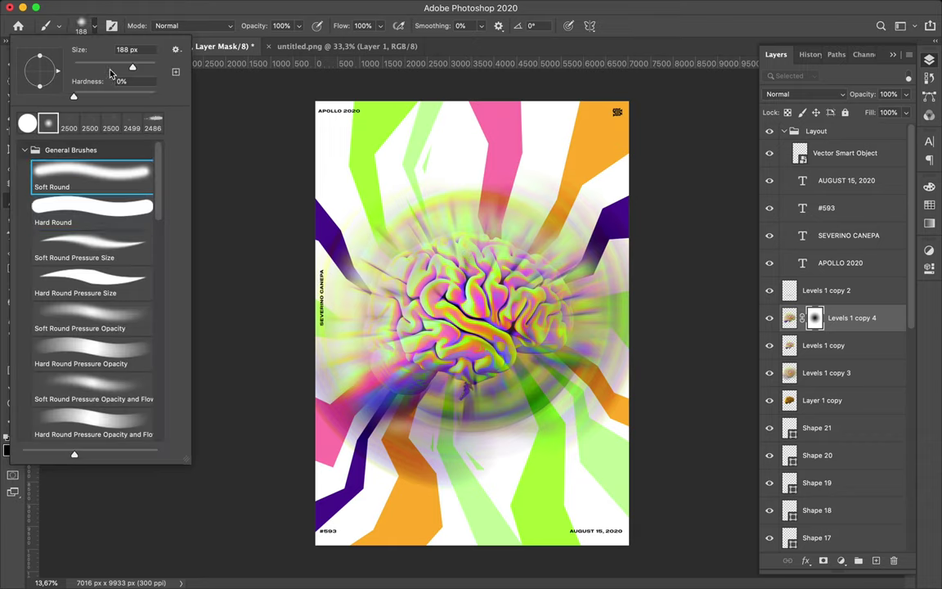
{"action": "left_click_drag", "start_coordinate": [134, 70], "coordinate": [151, 71]}
{"action": "left_click", "coordinate": [299, 25]}
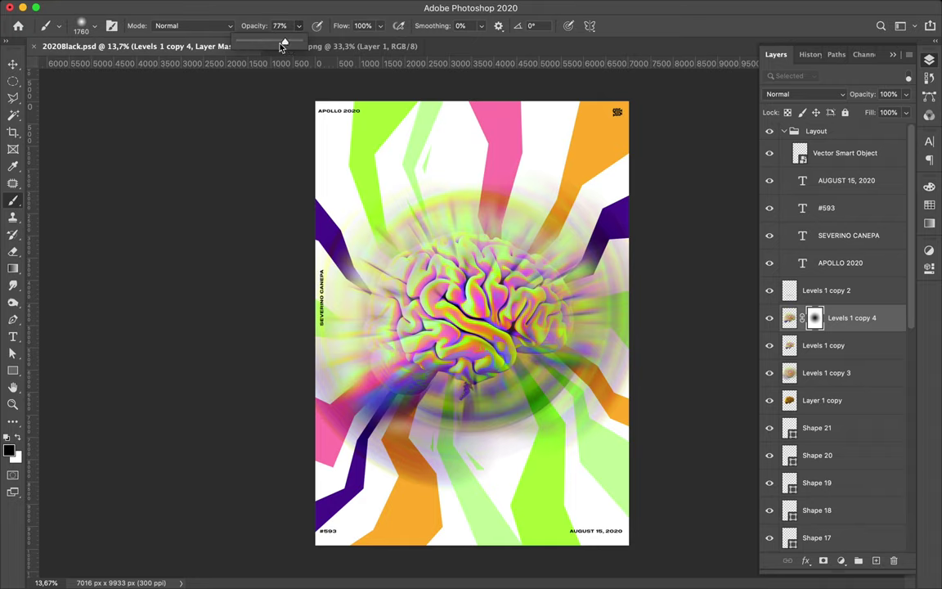
{"action": "left_click", "coordinate": [413, 270]}
Step: Paint black on the mask along the brain's left and upper edges
{"action": "mouse_move", "coordinate": [413, 270]}
{"action": "left_mouse_down"}
{"action": "mouse_move", "coordinate": [393, 258]}
{"action": "mouse_move", "coordinate": [439, 282]}
{"action": "mouse_move", "coordinate": [409, 341]}
{"action": "mouse_move", "coordinate": [528, 270]}
{"action": "mouse_move", "coordinate": [416, 278]}
{"action": "mouse_move", "coordinate": [413, 270]}
{"action": "mouse_move", "coordinate": [507, 279]}
{"action": "left_mouse_up"}
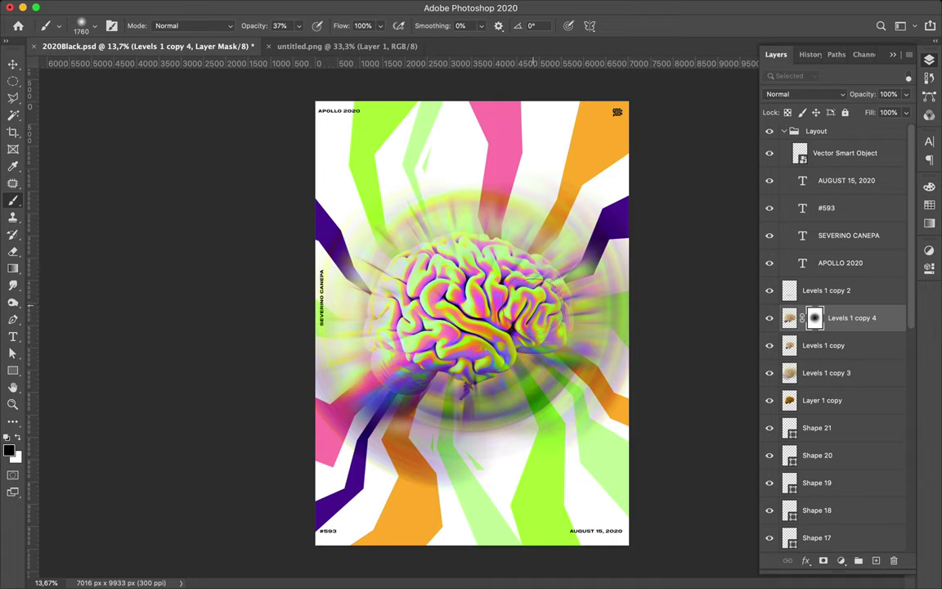
{"action": "mouse_move", "coordinate": [420, 277]}
{"action": "left_mouse_down"}
{"action": "mouse_move", "coordinate": [357, 271]}
{"action": "mouse_move", "coordinate": [483, 278]}
{"action": "left_mouse_up"}
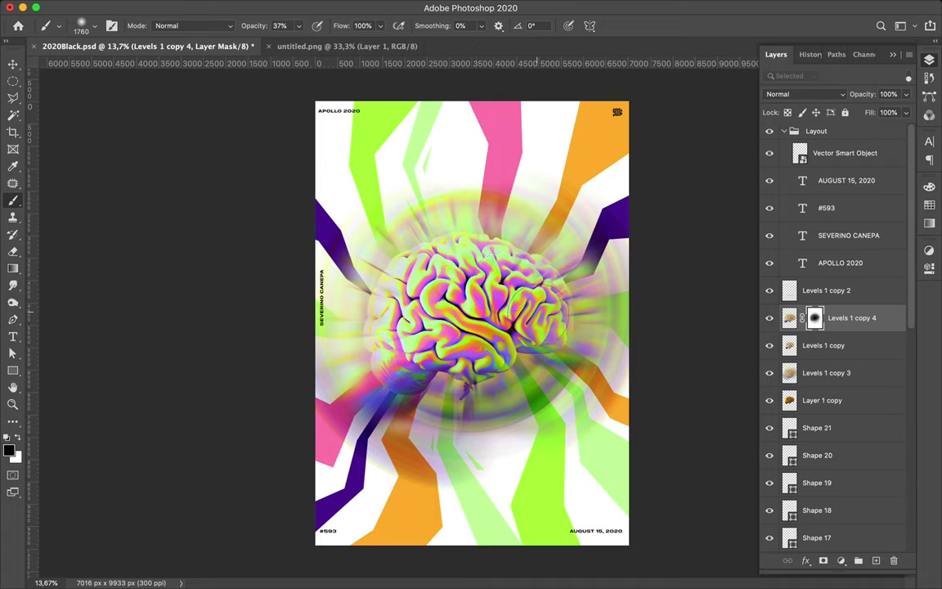
{"action": "mouse_move", "coordinate": [470, 238]}
{"action": "left_mouse_down"}
{"action": "mouse_move", "coordinate": [405, 342]}
{"action": "mouse_move", "coordinate": [484, 278]}
{"action": "left_mouse_up"}
Step: Review the brain copy's blend modes and keep it at Normal
{"action": "key", "text": "v"}
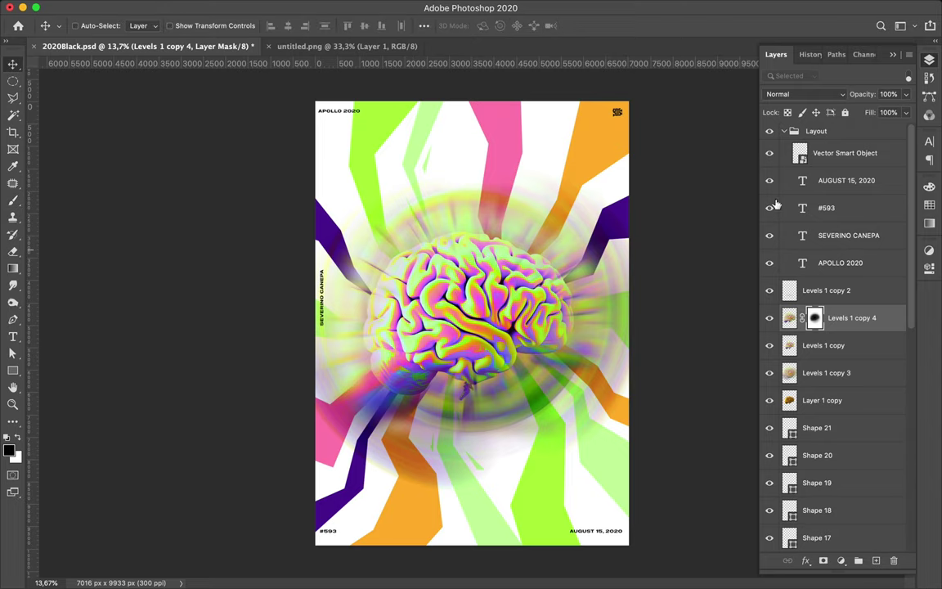
{"action": "left_click", "coordinate": [805, 94]}
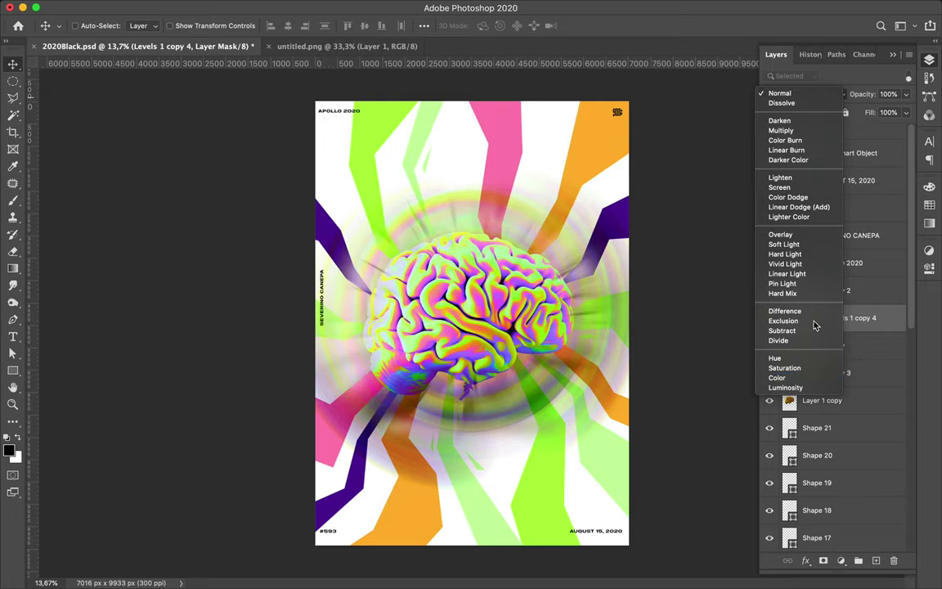
{"action": "left_click", "coordinate": [654, 244]}
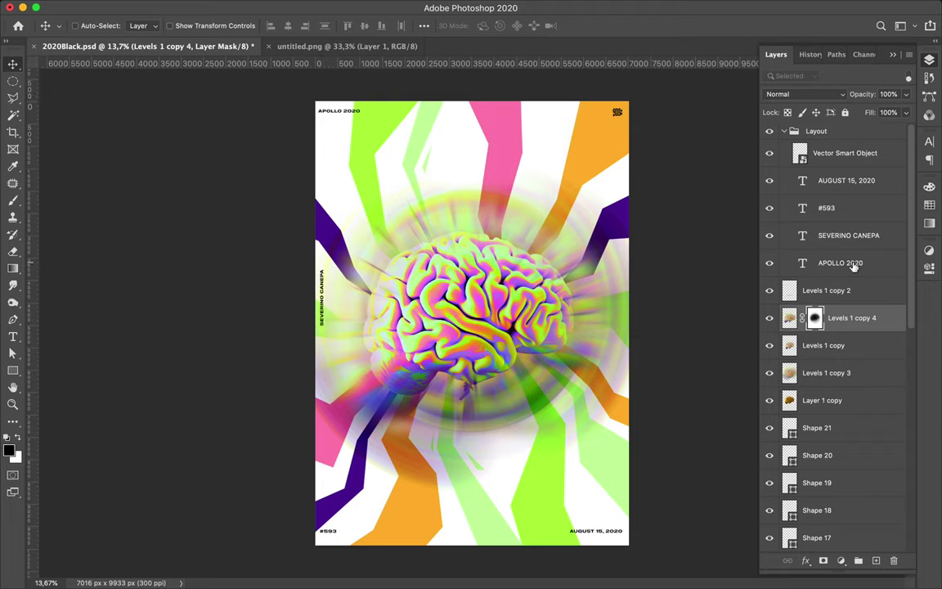
Step: Toggle Levels 1 copy 3 off and on to compare the glow, then view its blend modes
{"action": "left_click", "coordinate": [810, 373]}
{"action": "left_click", "coordinate": [769, 373]}
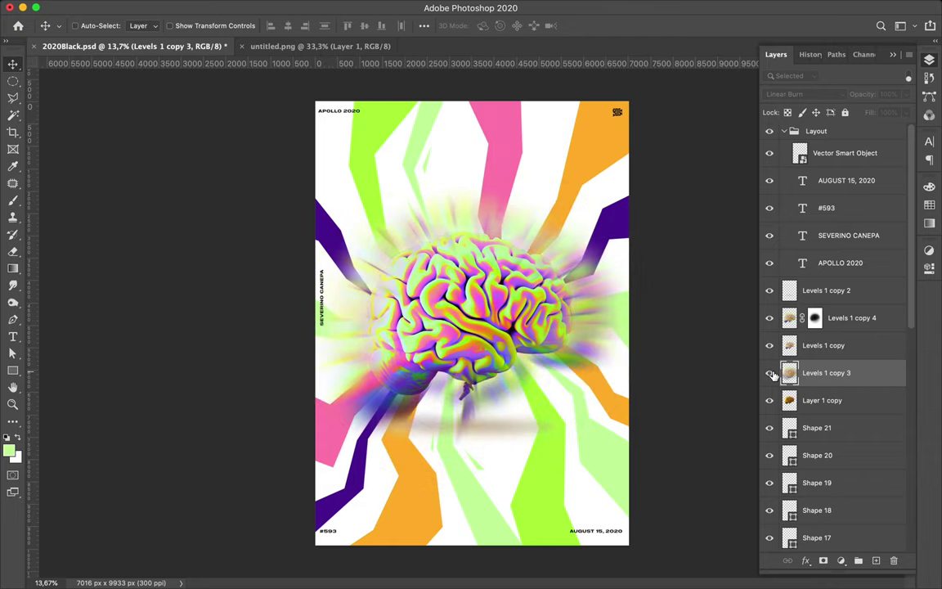
{"action": "left_click", "coordinate": [770, 373]}
{"action": "left_click", "coordinate": [770, 373]}
{"action": "left_click", "coordinate": [770, 373]}
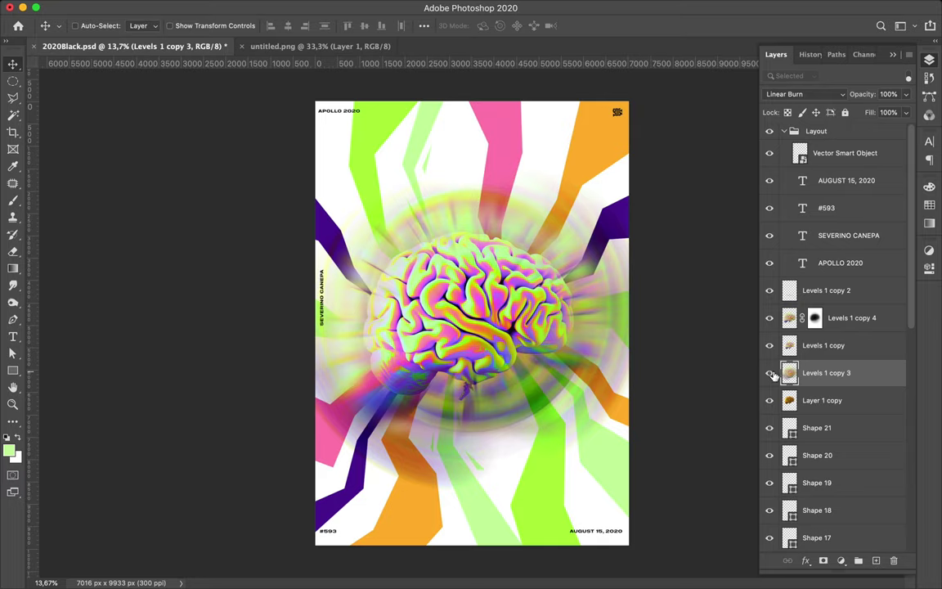
{"action": "left_click", "coordinate": [808, 94]}
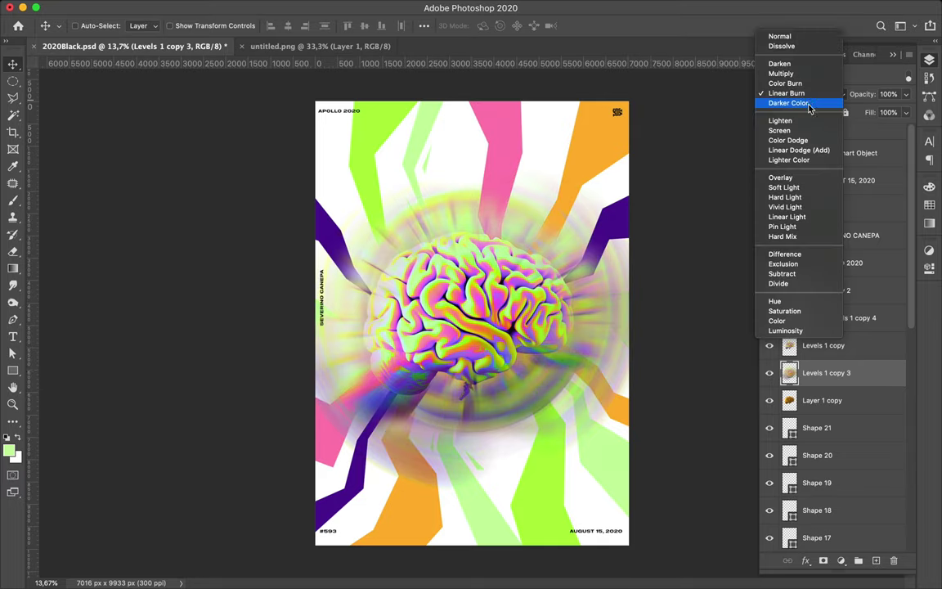
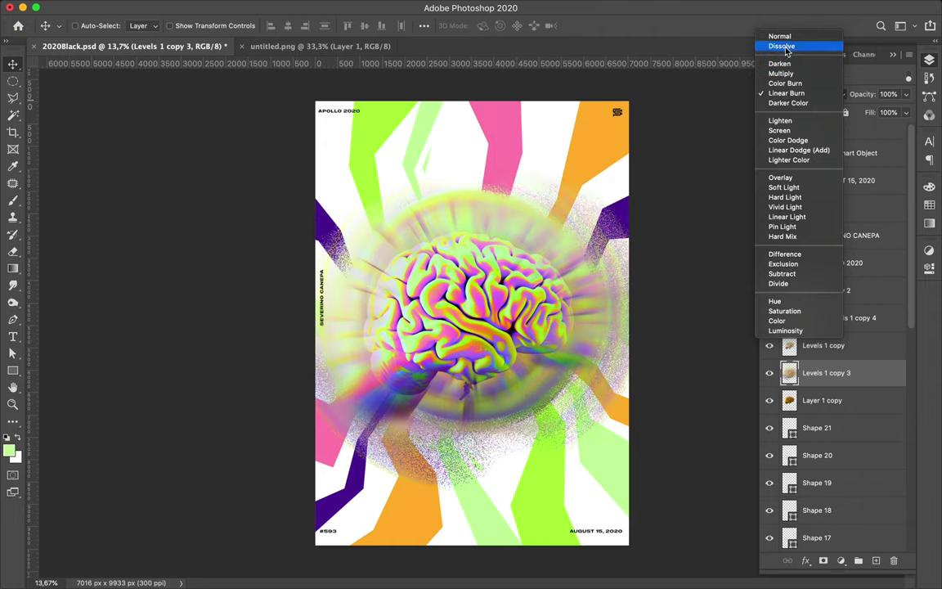
Step: Set the swirl-blur layer Levels 1 copy 3 to Darker Color blending
{"action": "left_click", "coordinate": [780, 104]}
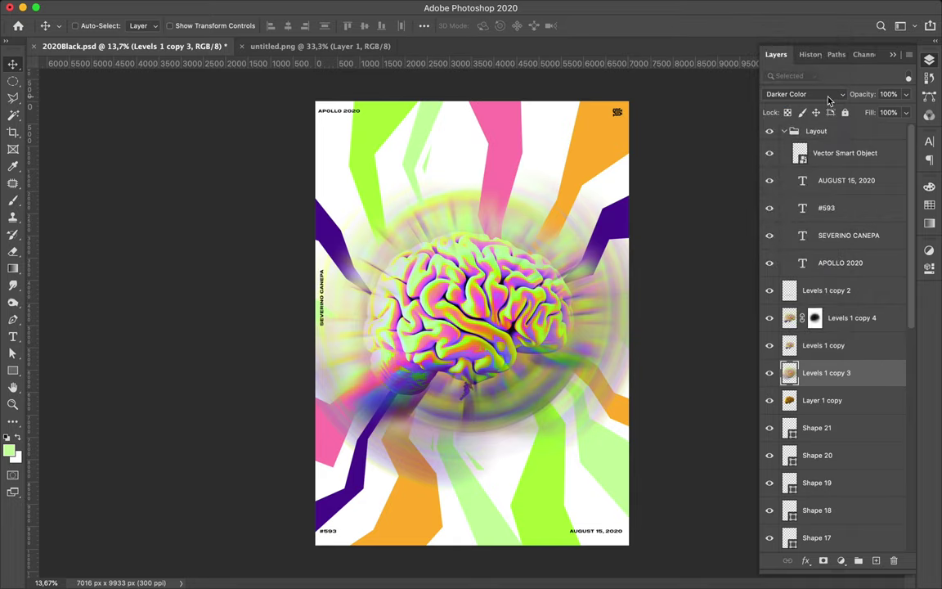
{"action": "left_click", "coordinate": [929, 143]}
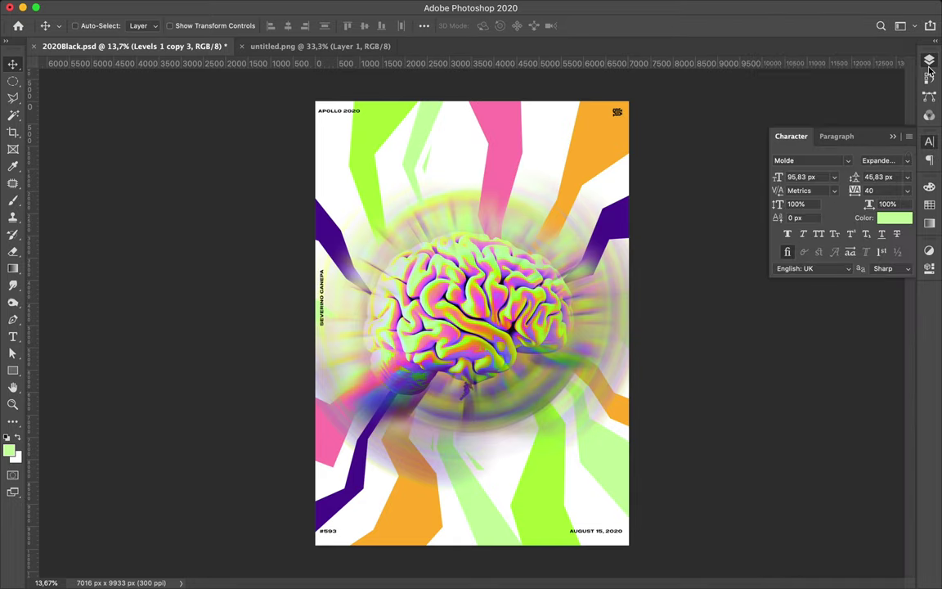
{"action": "left_click", "coordinate": [929, 60]}
Step: Draw a rectangle covering the whole poster above the white Layer 0
{"action": "scroll", "coordinate": [851, 361], "scroll_direction": "down", "scroll_amount": 5}
{"action": "scroll", "coordinate": [850, 361], "scroll_direction": "down", "scroll_amount": 3}
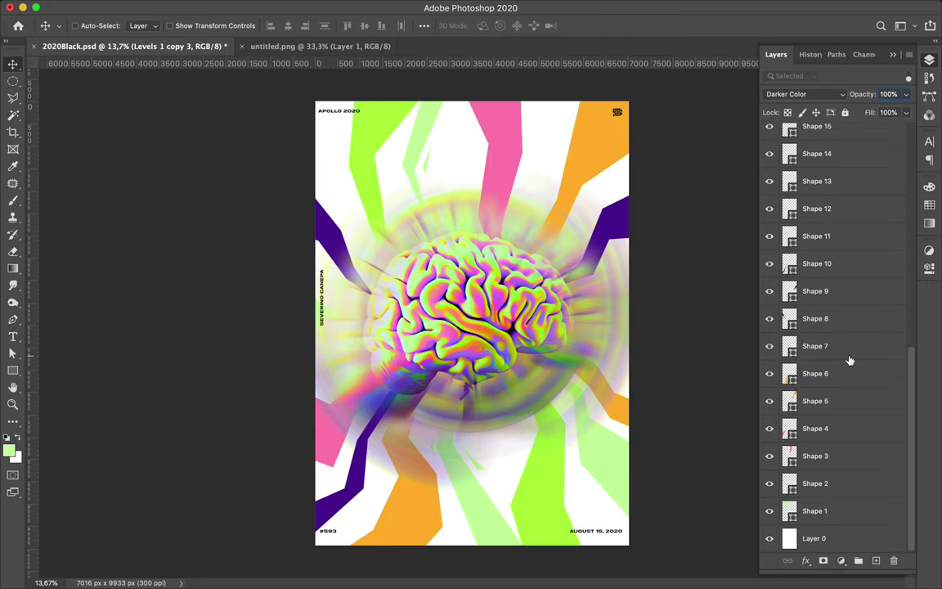
{"action": "left_click", "coordinate": [832, 547]}
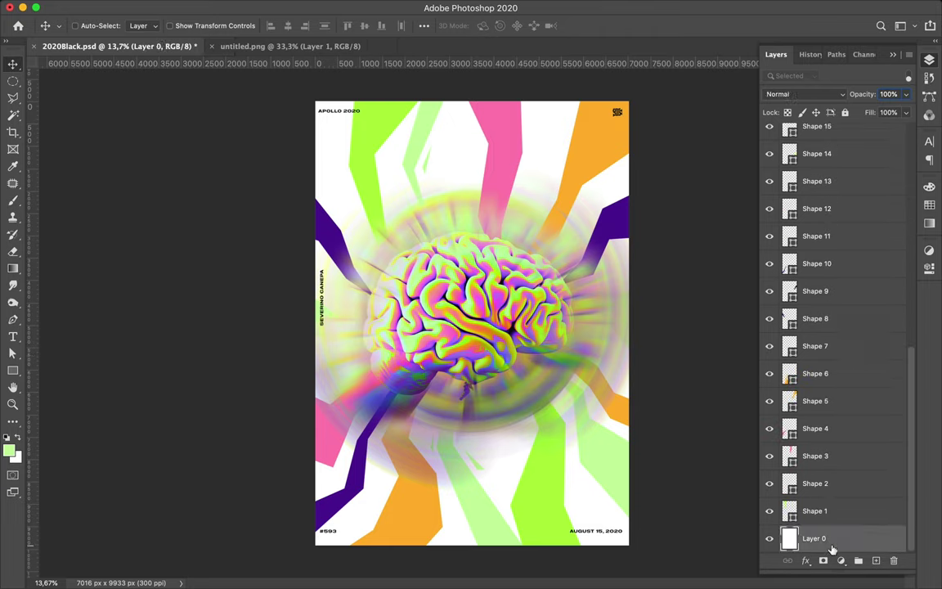
{"action": "key", "text": "u"}
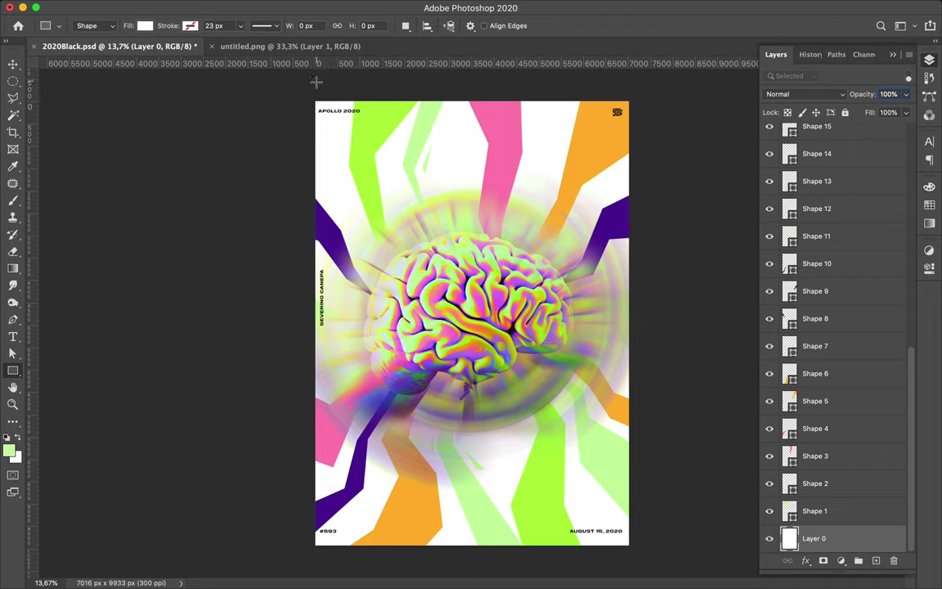
{"action": "mouse_move", "coordinate": [312, 98]}
{"action": "left_mouse_down"}
{"action": "mouse_move", "coordinate": [568, 524]}
{"action": "mouse_move", "coordinate": [632, 548]}
{"action": "left_mouse_up"}
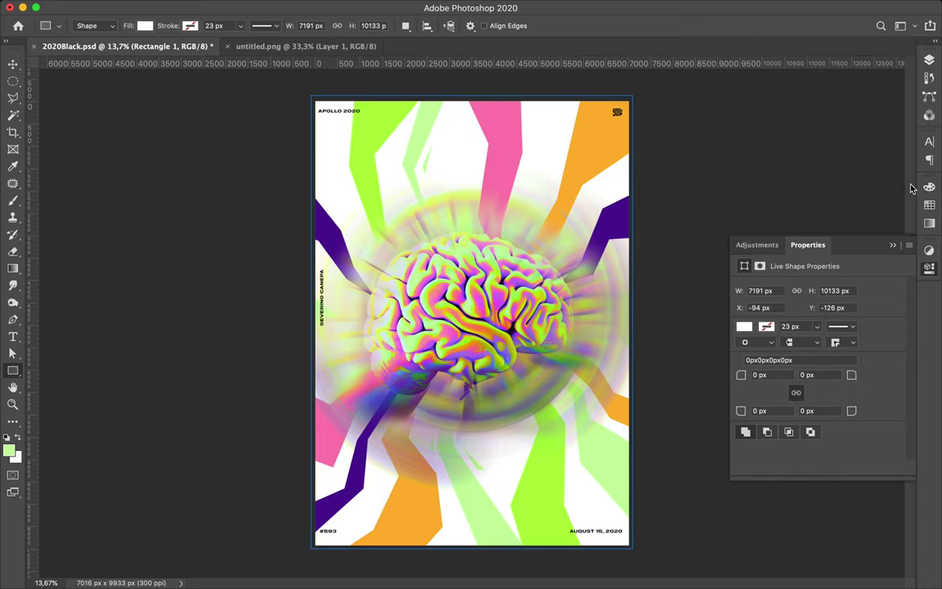
Step: Try purple, orange, pink, lime, magenta, blue and indigo swatch fills on the rectangle
{"action": "left_click", "coordinate": [929, 204]}
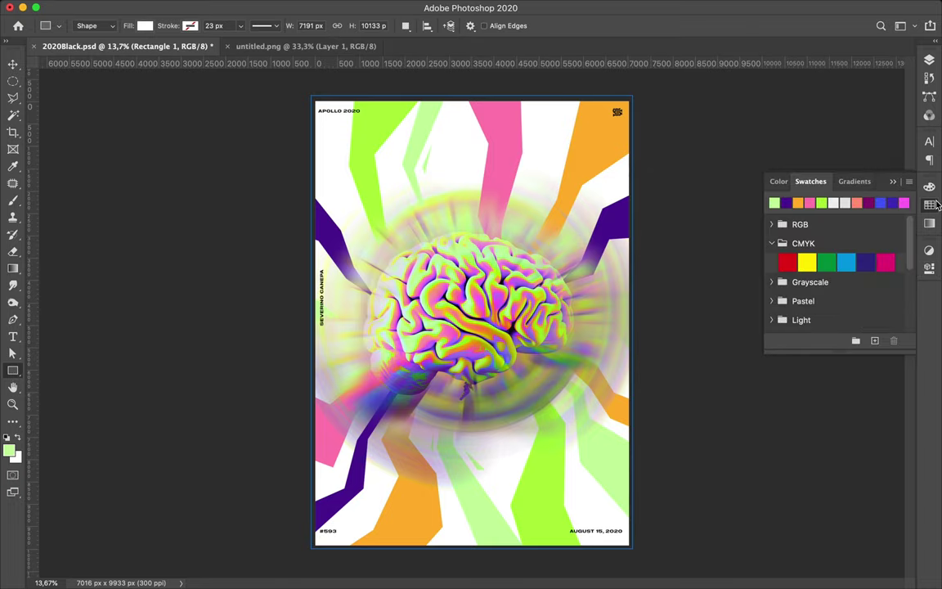
{"action": "left_click", "coordinate": [787, 202]}
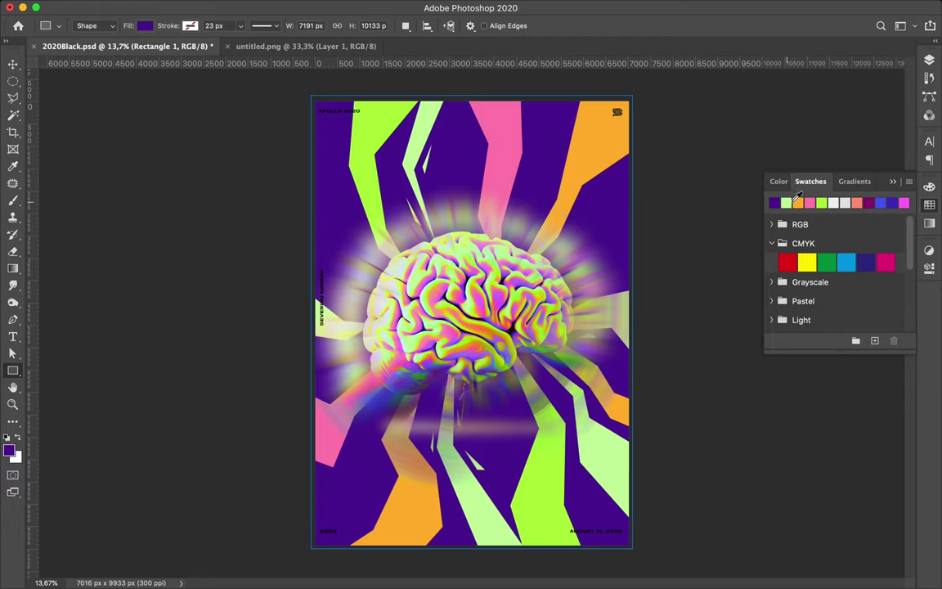
{"action": "left_click", "coordinate": [797, 202]}
{"action": "left_click", "coordinate": [809, 202]}
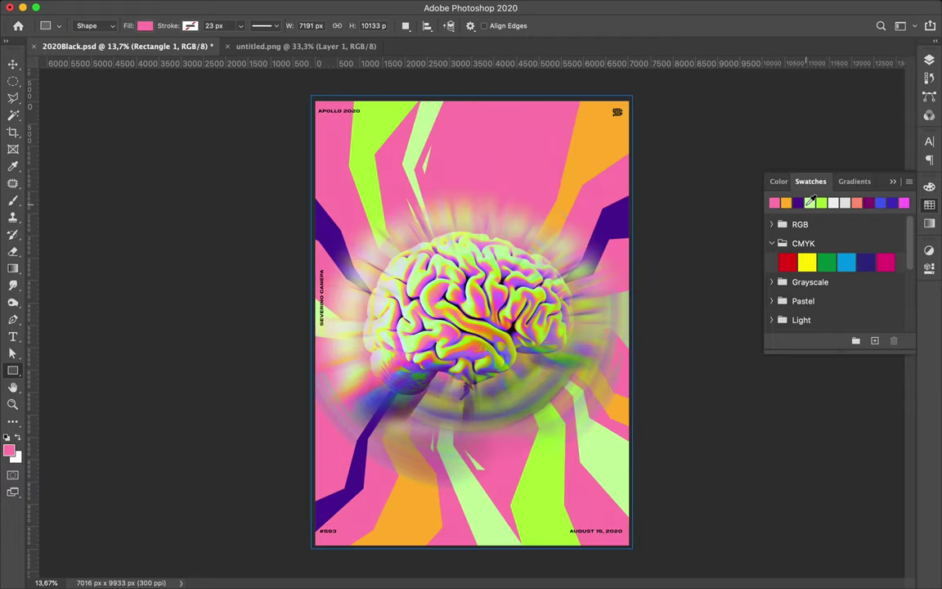
{"action": "left_click", "coordinate": [810, 202]}
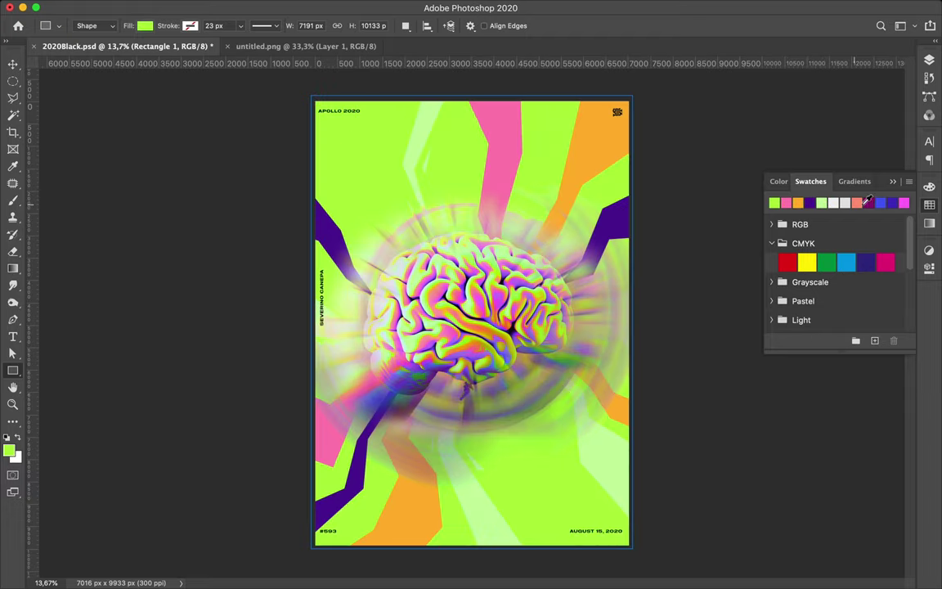
{"action": "left_click", "coordinate": [869, 202]}
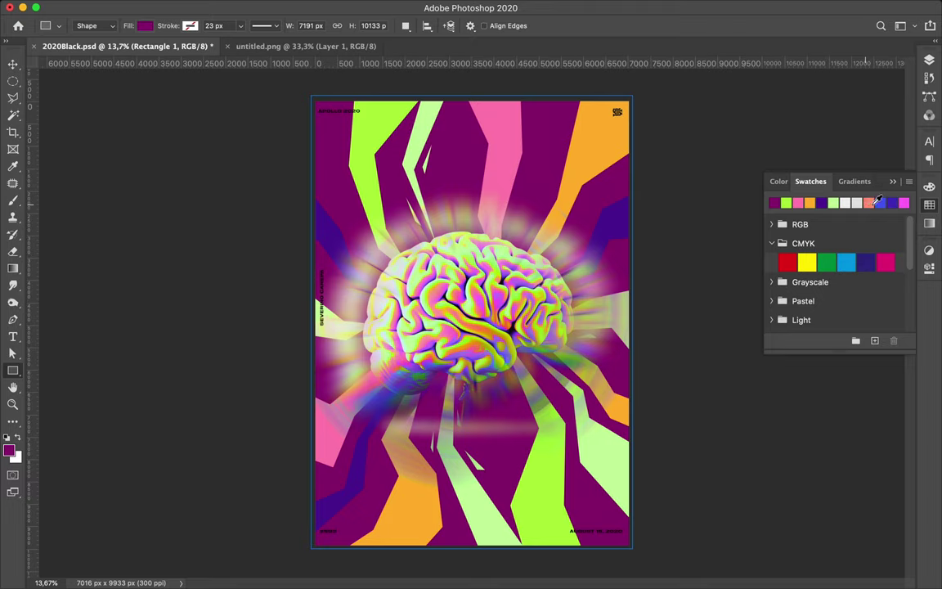
{"action": "left_click", "coordinate": [883, 202]}
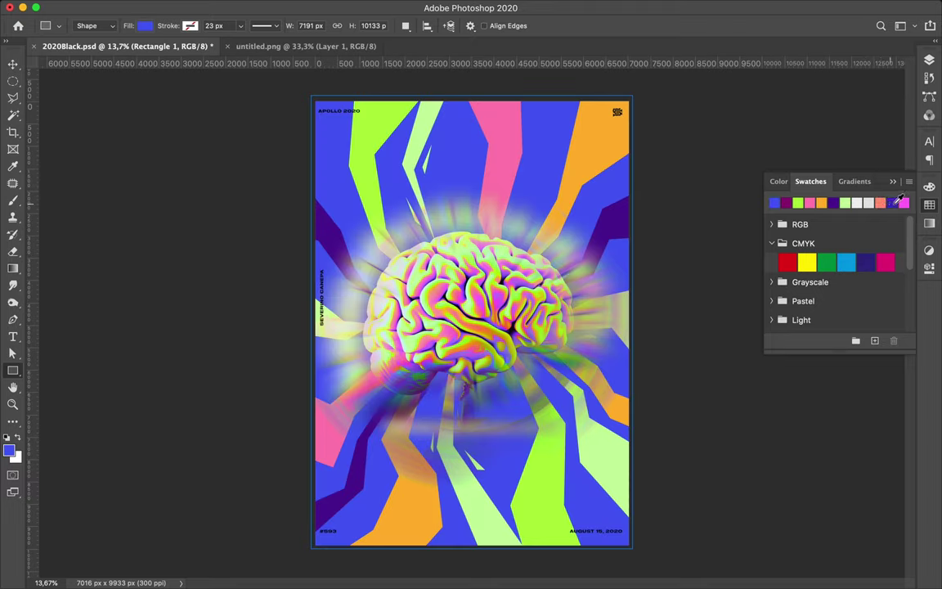
{"action": "left_click", "coordinate": [898, 202]}
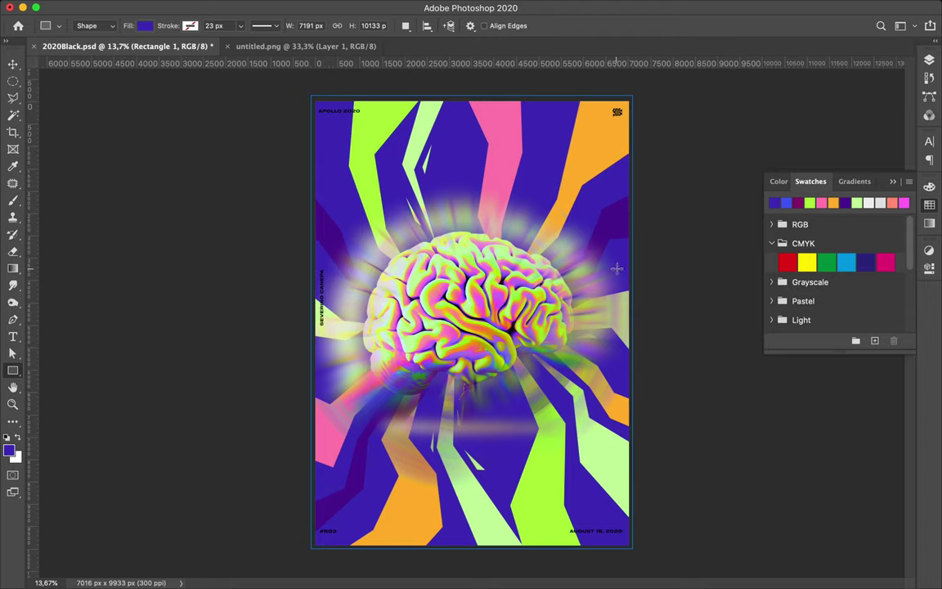
Step: Delete the coloured rectangle to keep the white background
{"action": "key", "text": "v"}
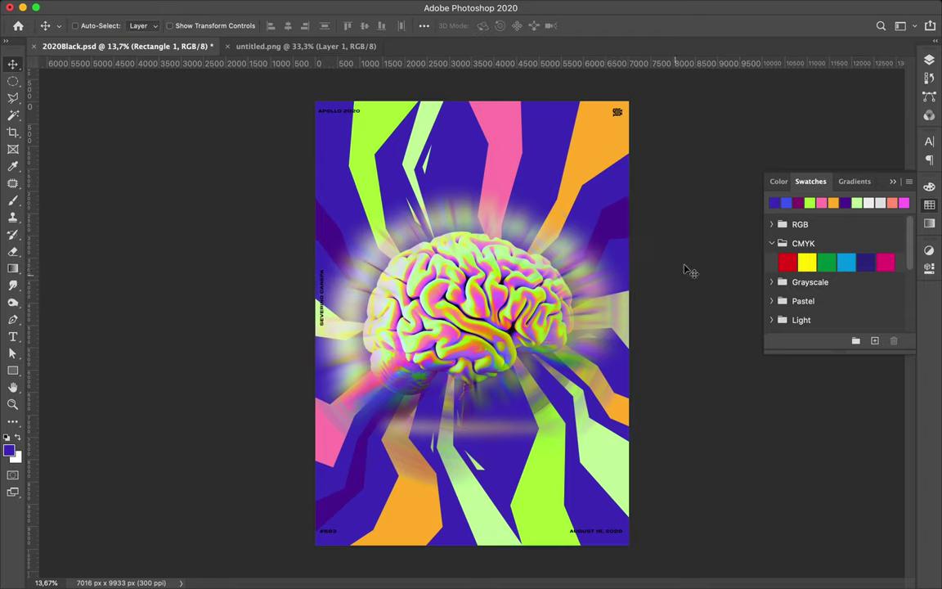
{"action": "key", "text": "F7"}
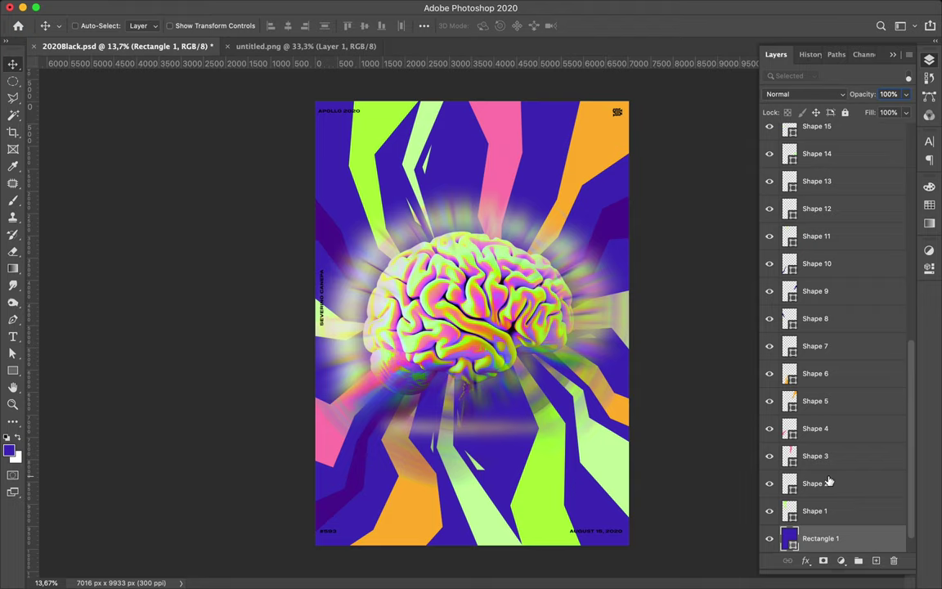
{"action": "key", "text": "Delete"}
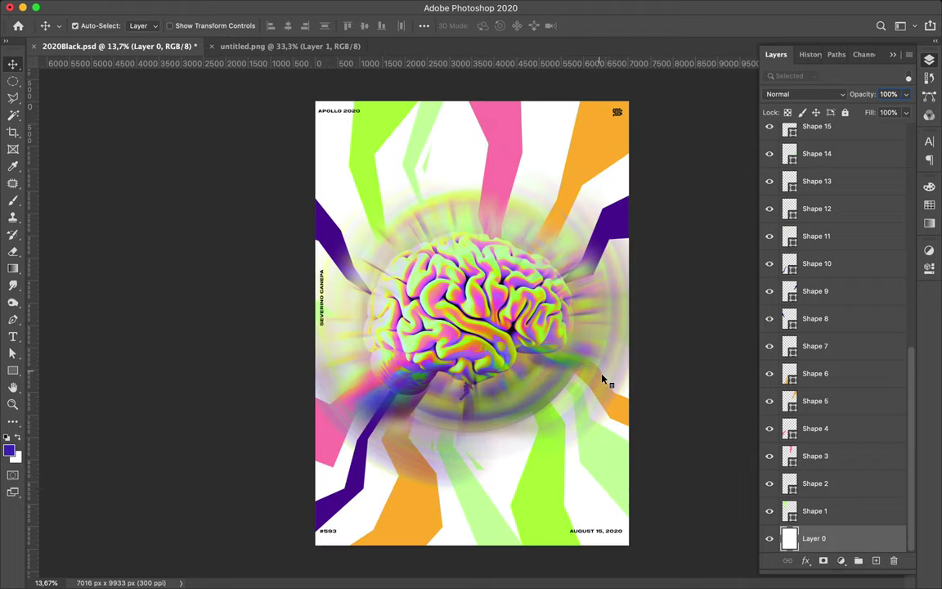
Step: Reset Levels 1 copy 3 to Normal blending and reposition it over the brain
{"action": "mouse_move", "coordinate": [608, 381]}
{"action": "left_mouse_down"}
{"action": "mouse_move", "coordinate": [603, 539]}
{"action": "mouse_move", "coordinate": [655, 523]}
{"action": "mouse_move", "coordinate": [538, 564]}
{"action": "left_mouse_up"}
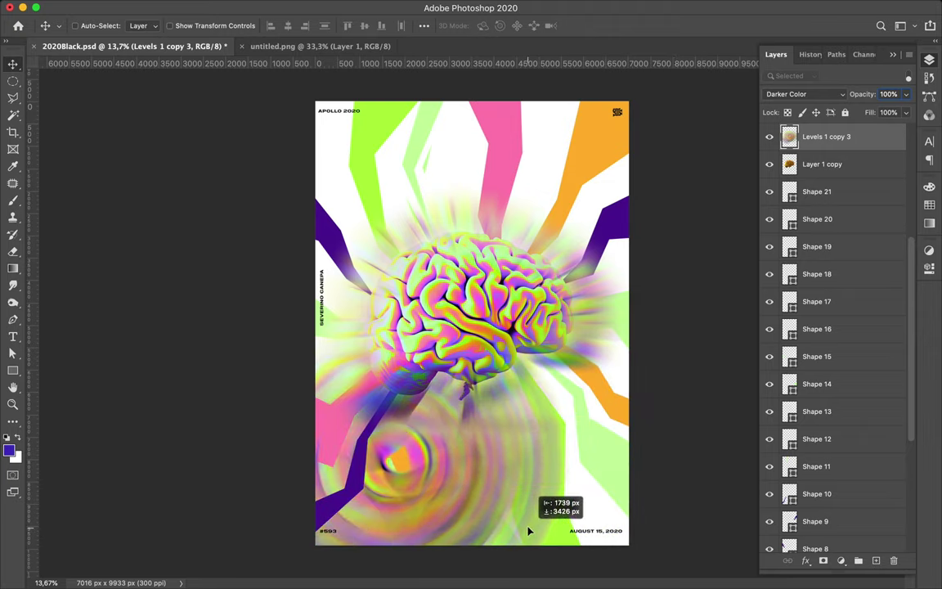
{"action": "left_click_drag", "start_coordinate": [538, 563], "coordinate": [530, 530]}
{"action": "left_click", "coordinate": [801, 94]}
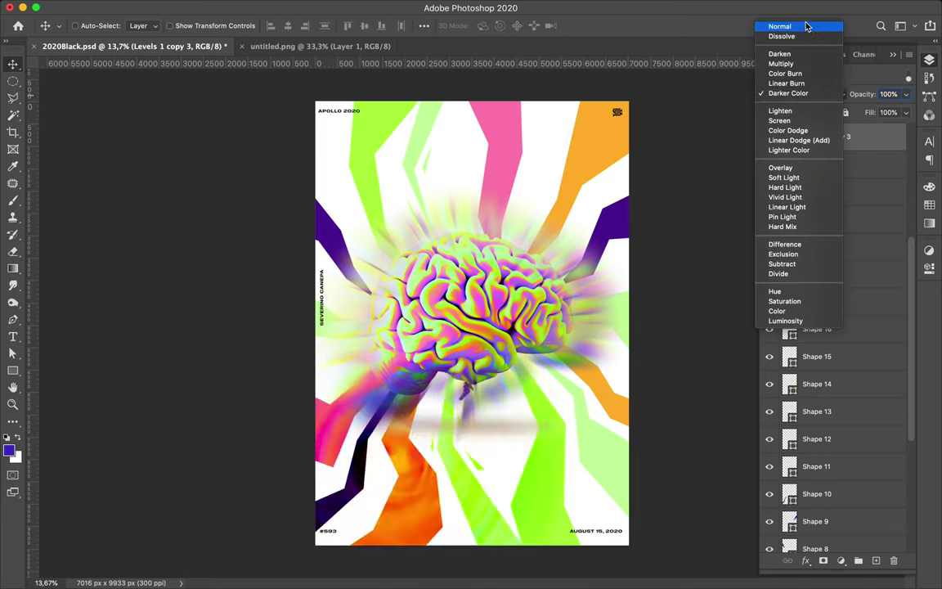
{"action": "left_click", "coordinate": [805, 28]}
{"action": "left_click_drag", "start_coordinate": [542, 437], "coordinate": [576, 448]}
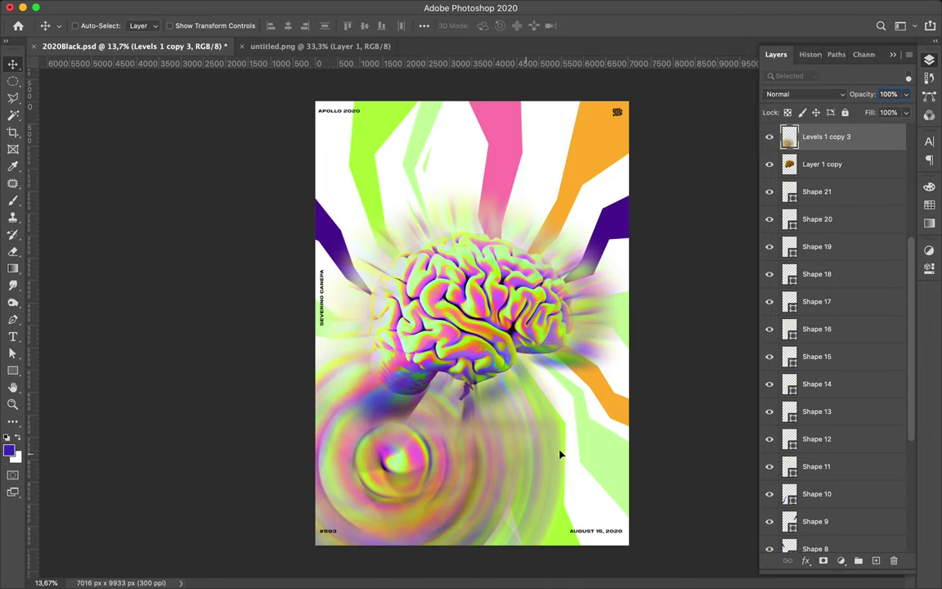
{"action": "left_click_drag", "start_coordinate": [575, 448], "coordinate": [584, 337]}
Step: Delete the swirl-blur Levels 1 copy 3 and glow Levels 1 copy 4 layers
{"action": "key", "text": "BackSpace"}
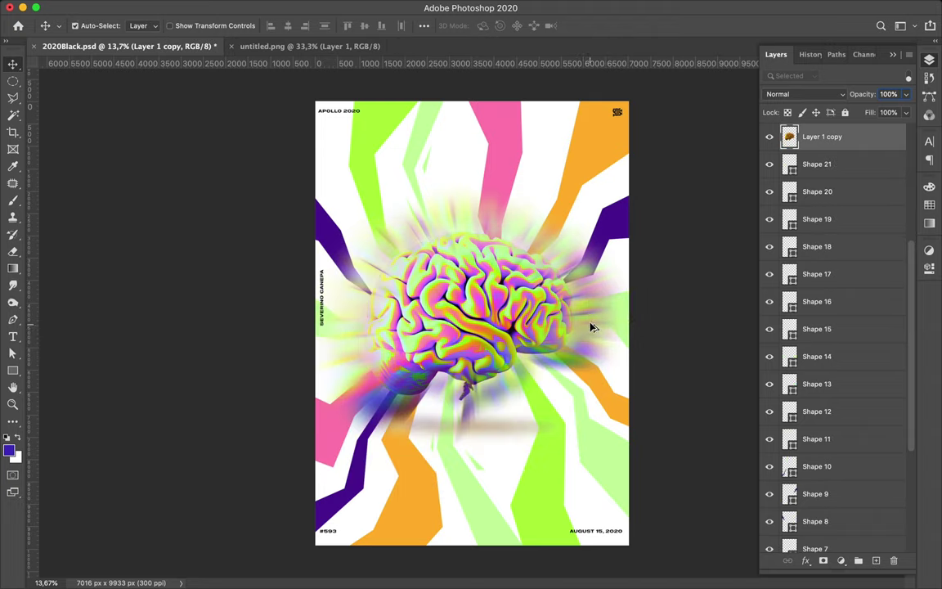
{"action": "key", "text": "alt+period"}
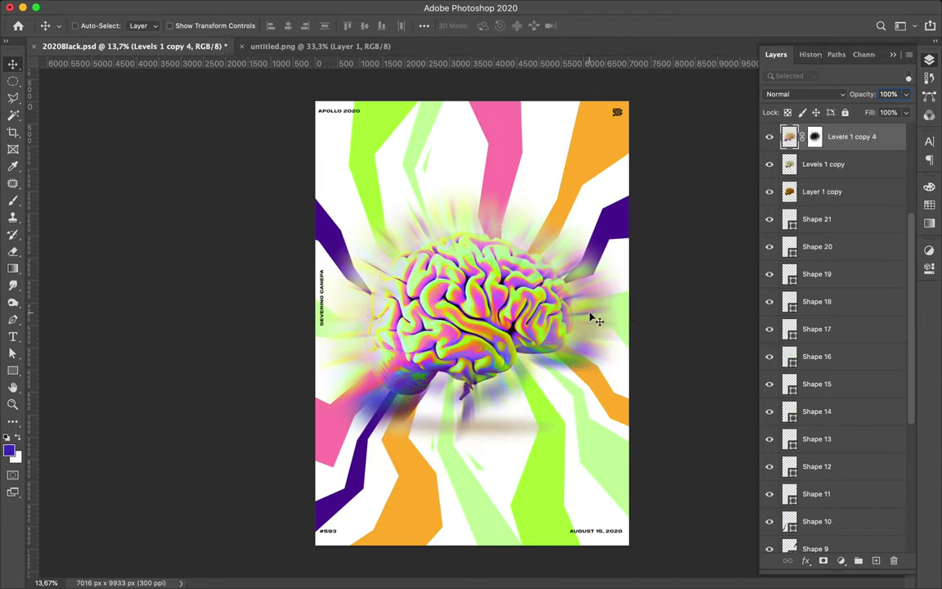
{"action": "key", "text": "BackSpace"}
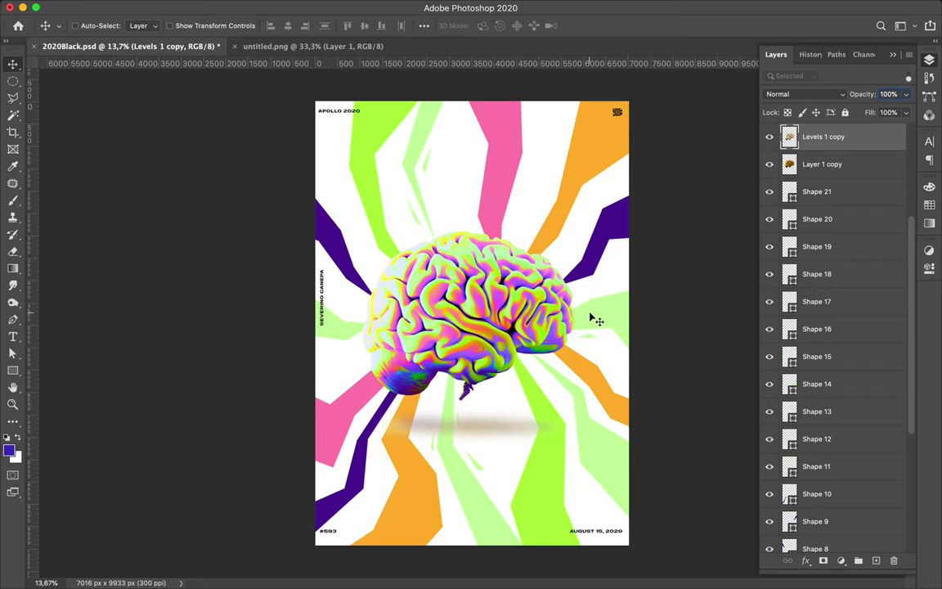
{"action": "key", "text": "ctrl"}
Step: Delete all coloured shape layers, Shape 1 through Shape 21
{"action": "left_click", "coordinate": [351, 396]}
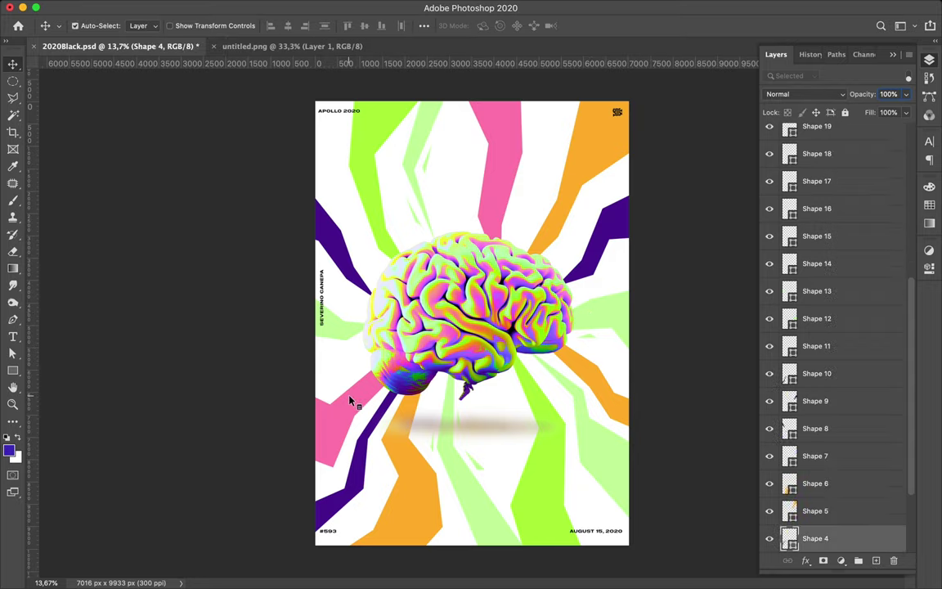
{"action": "scroll", "coordinate": [850, 441], "scroll_direction": "up", "scroll_amount": 3}
{"action": "scroll", "coordinate": [863, 470], "scroll_direction": "up", "scroll_amount": 1}
{"action": "scroll", "coordinate": [863, 470], "scroll_direction": "up", "scroll_amount": 1}
{"action": "left_click", "coordinate": [810, 214], "text": "shift"}
{"action": "key", "text": "Delete"}
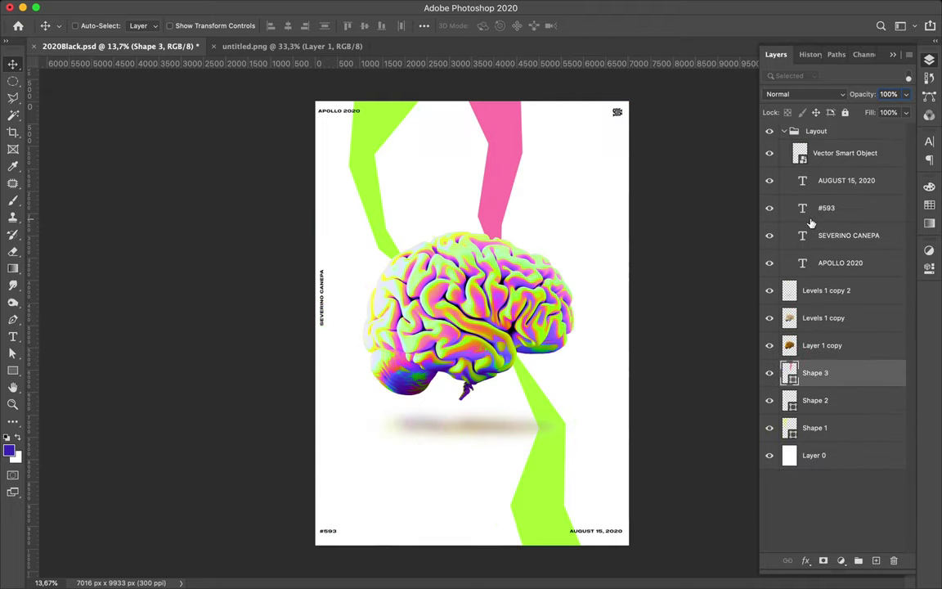
{"action": "left_click", "coordinate": [871, 439], "text": "shift"}
{"action": "key", "text": "Delete"}
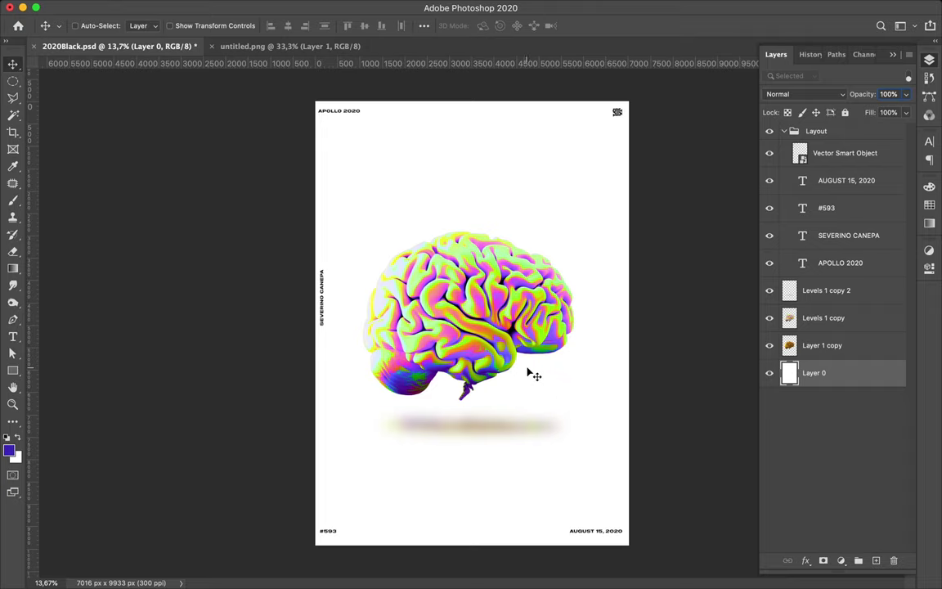
Step: Reposition the Levels 1 copy brain layers and hide the orange brain layer
{"action": "left_click", "coordinate": [522, 433]}
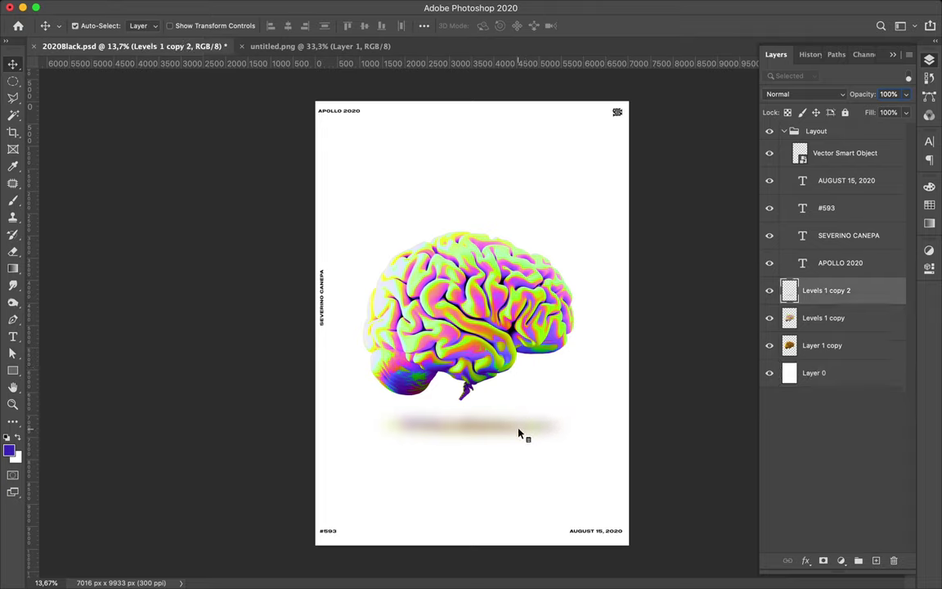
{"action": "left_click", "coordinate": [504, 385], "text": "shift"}
{"action": "left_click_drag", "start_coordinate": [493, 333], "coordinate": [494, 413]}
{"action": "left_click", "coordinate": [769, 344]}
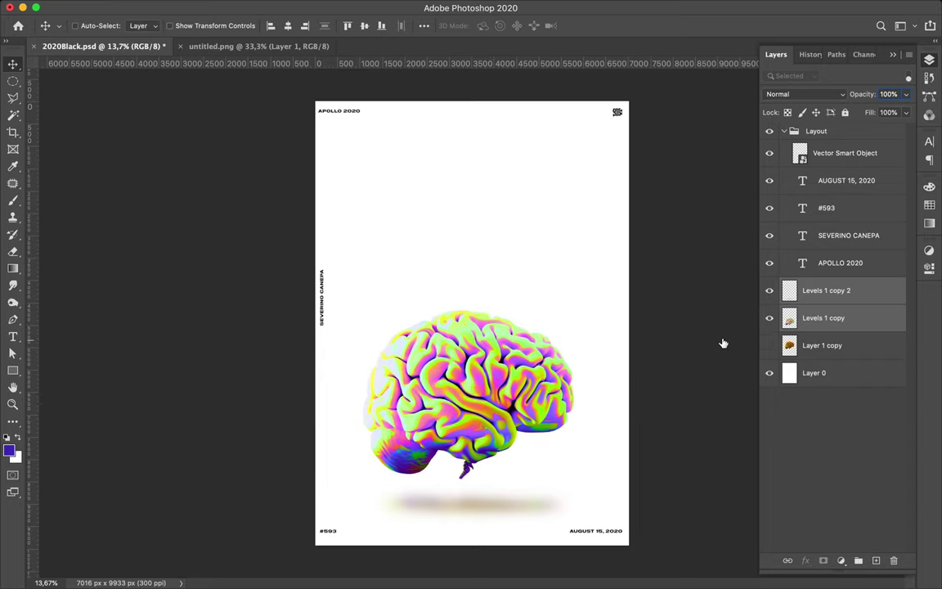
{"action": "left_click_drag", "start_coordinate": [459, 313], "coordinate": [495, 252]}
{"action": "left_click", "coordinate": [449, 241], "text": "ctrl"}
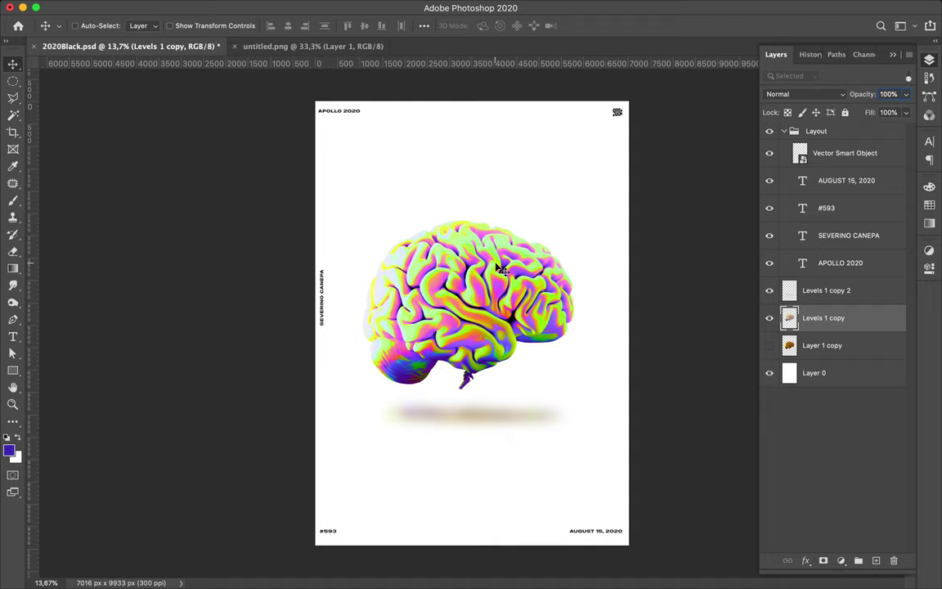
Step: Rotate the iridescent brain -15°, nudge it slightly down, and commit the transform
{"action": "key", "text": "ctrl+t"}
{"action": "left_click_drag", "start_coordinate": [587, 204], "coordinate": [546, 185]}
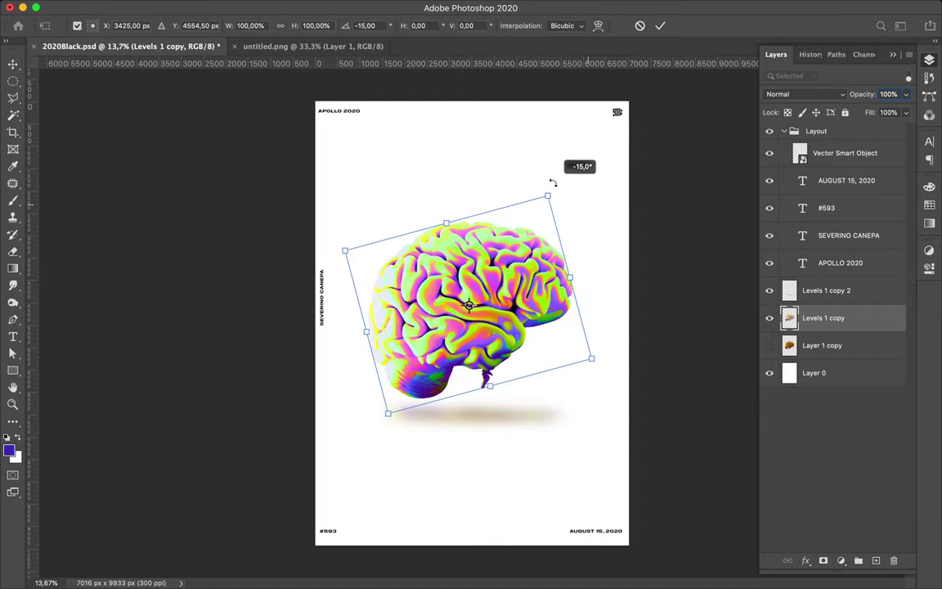
{"action": "left_click_drag", "start_coordinate": [513, 246], "coordinate": [511, 249]}
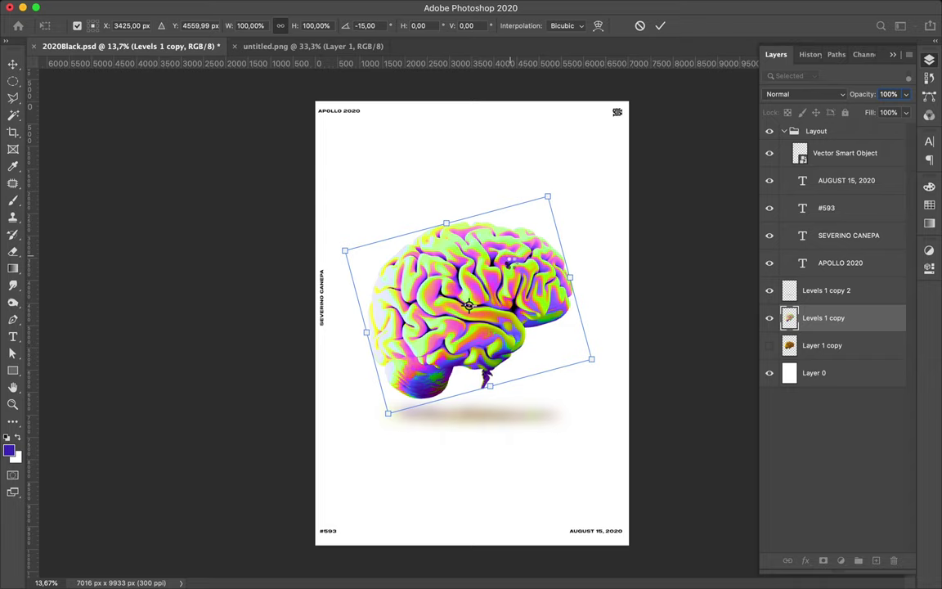
{"action": "key", "text": "Return"}
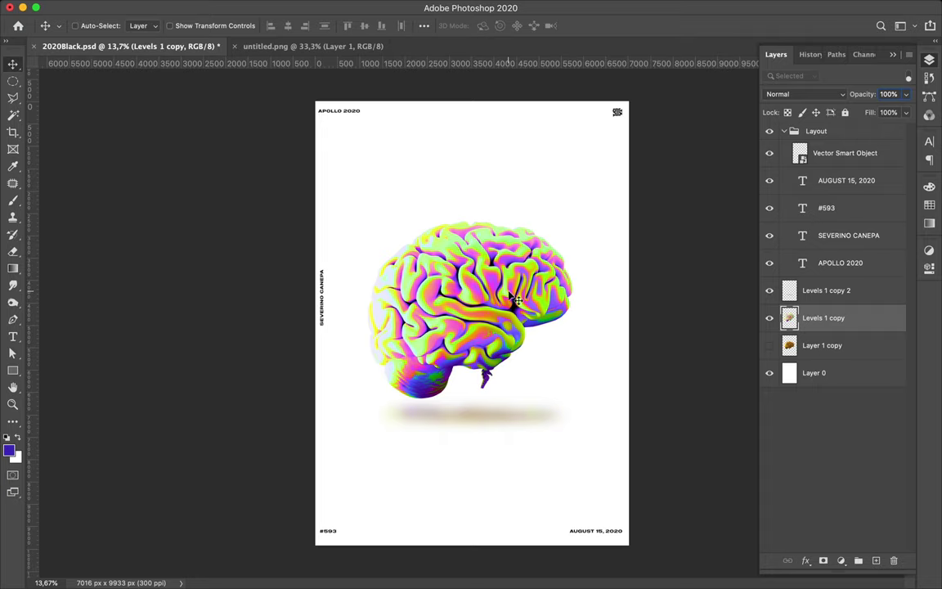
Step: Type a GOLD / BRAIN / #14 title on separate lines above the brain
{"action": "key", "text": "t"}
{"action": "left_click", "coordinate": [385, 172]}
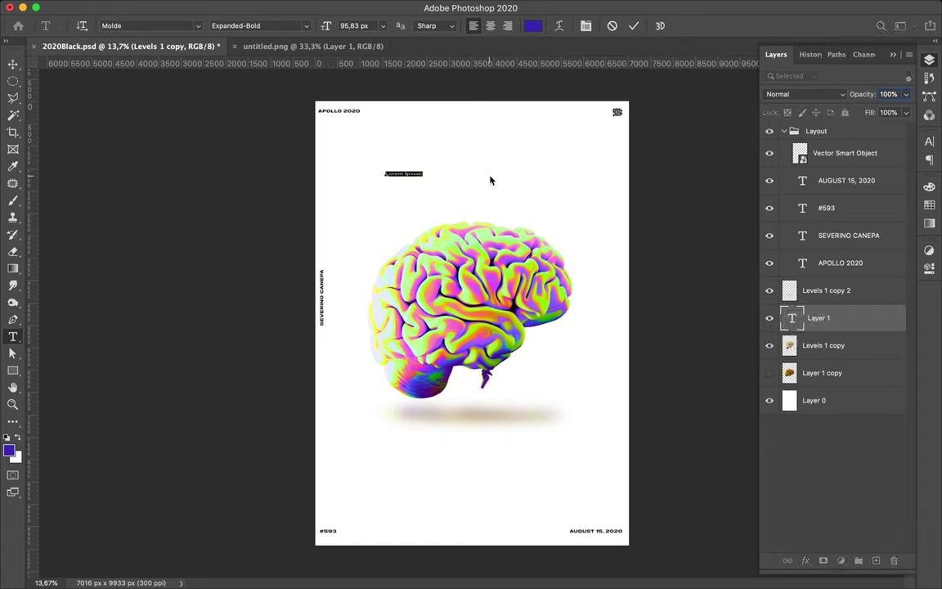
{"action": "type", "text": "GO"}
{"action": "type", "text": "LD"}
{"action": "key", "text": "Return"}
{"action": "type", "text": "B"}
Step: Scale the title up to about 559%
{"action": "key", "text": "ctrl+t"}
{"action": "mouse_move", "coordinate": [407, 185]}
{"action": "left_mouse_down"}
{"action": "mouse_move", "coordinate": [468, 229]}
{"action": "mouse_move", "coordinate": [469, 183]}
{"action": "left_mouse_up"}
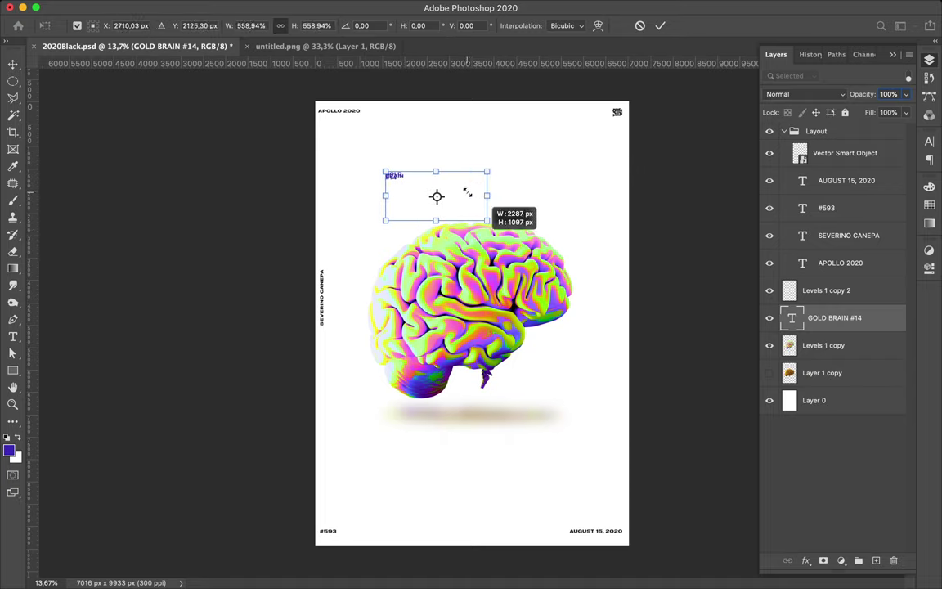
{"action": "left_click_drag", "start_coordinate": [469, 183], "coordinate": [466, 192]}
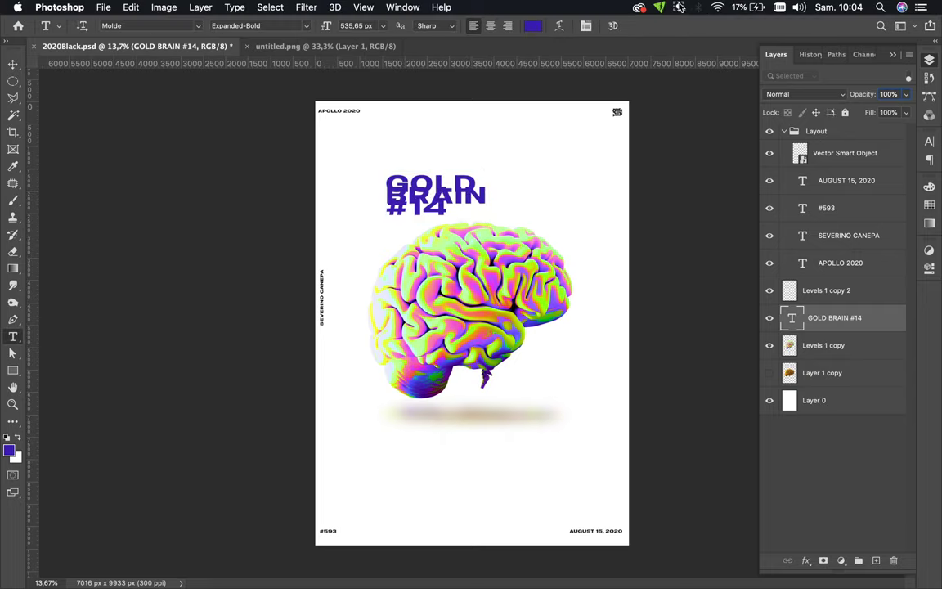
Step: Switch to the Move tool with canvas layer picking enabled
{"action": "left_click", "coordinate": [679, 7]}
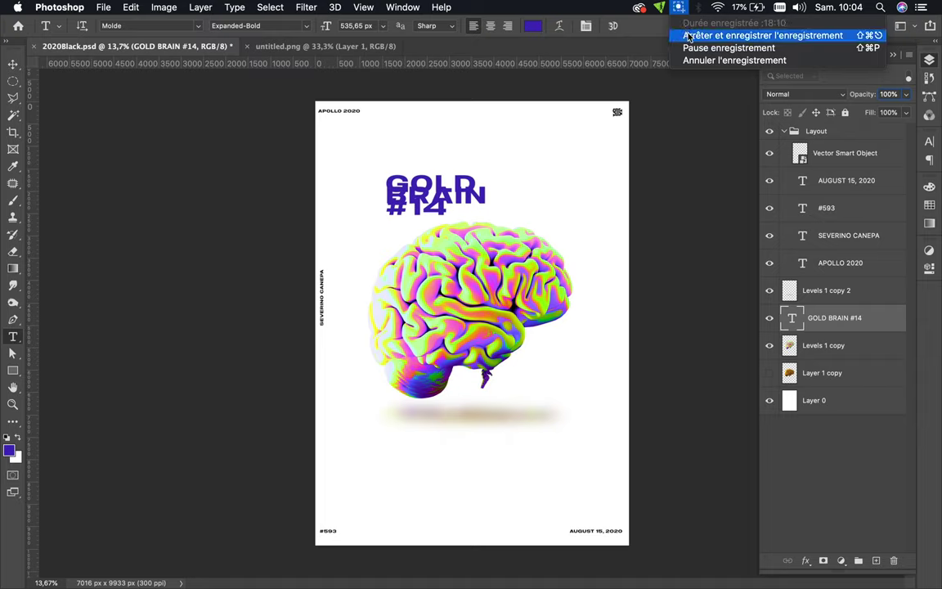
{"action": "left_click", "coordinate": [690, 37]}
{"action": "key", "text": "v"}
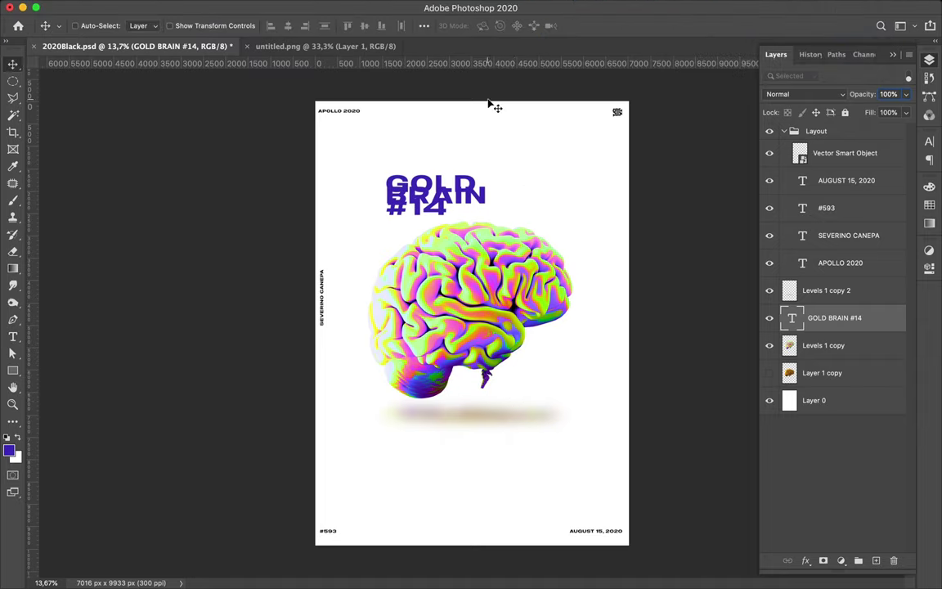
{"action": "key", "text": "ctrl"}
Step: Set the title's tracking to 0 and raise its leading to 416 px
{"action": "left_click", "coordinate": [930, 141]}
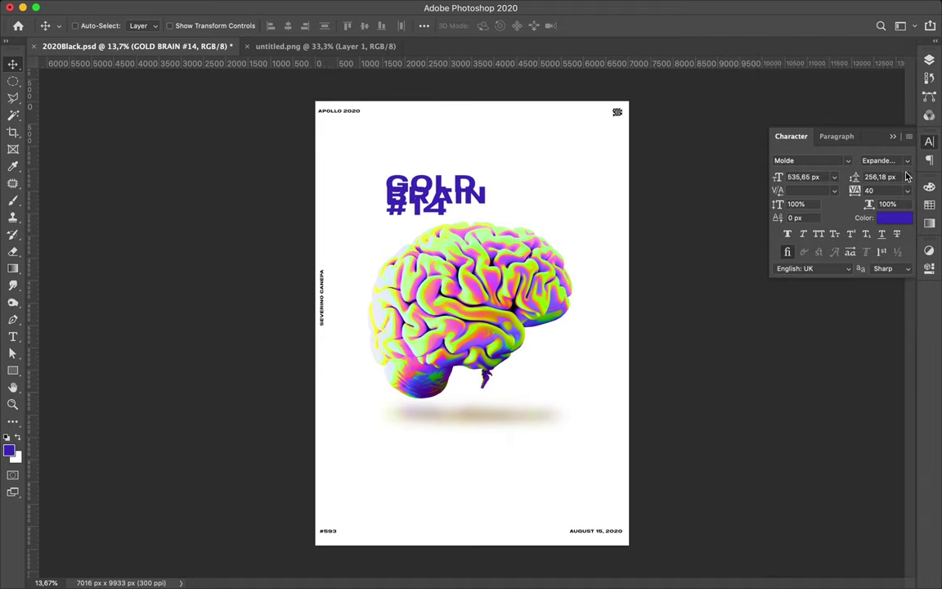
{"action": "type", "text": "0"}
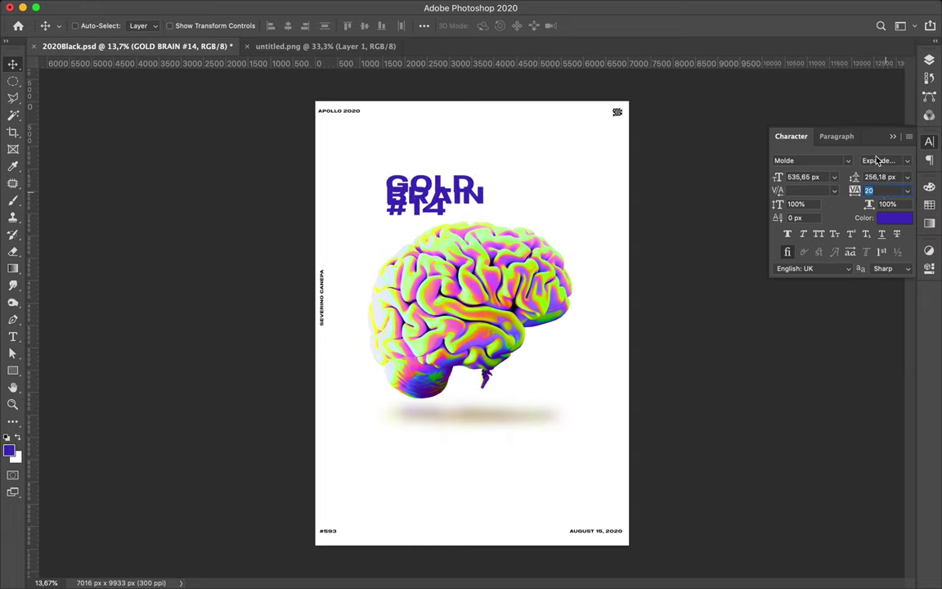
{"action": "left_click", "coordinate": [881, 176]}
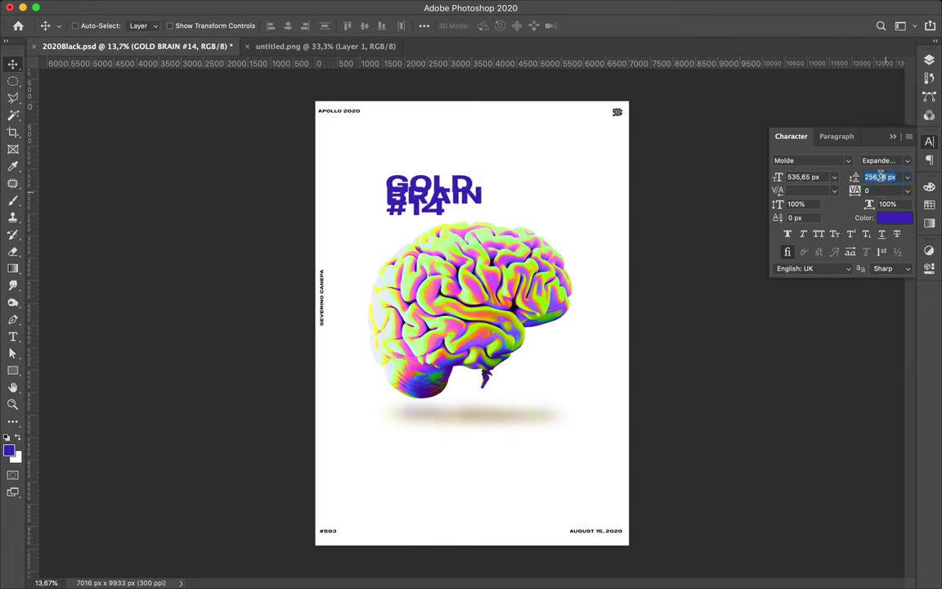
{"action": "type", "text": "286"}
{"action": "key", "text": "Return"}
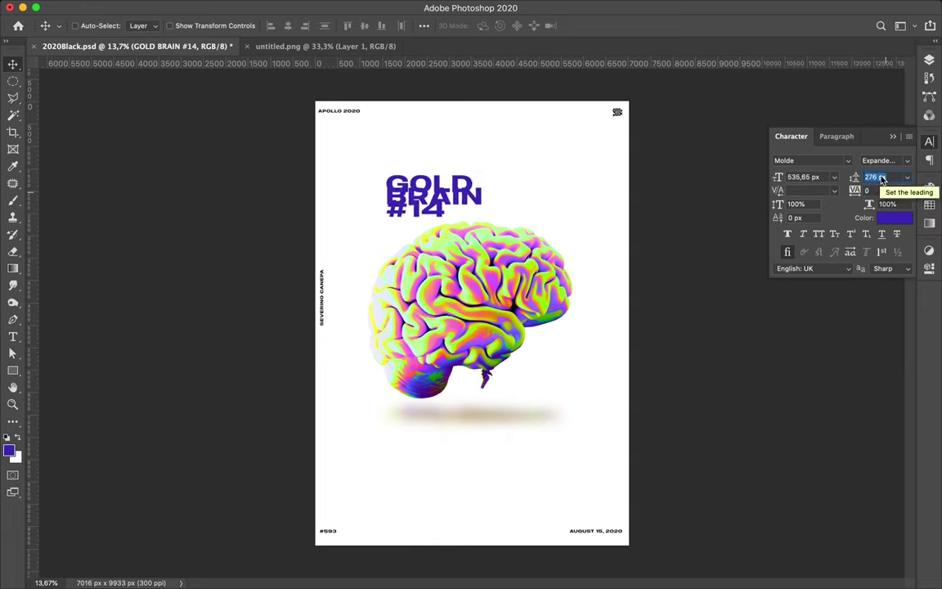
{"action": "key", "text": "shift+Up"}
{"action": "key", "text": "shift+Up"}
{"action": "key", "text": "shift+Up"}
{"action": "key", "text": "shift+Up"}
{"action": "key", "text": "shift+Up"}
{"action": "key", "text": "shift+Up"}
{"action": "key", "text": "shift+Up"}
{"action": "key", "text": "shift+Up"}
{"action": "key", "text": "shift+Up"}
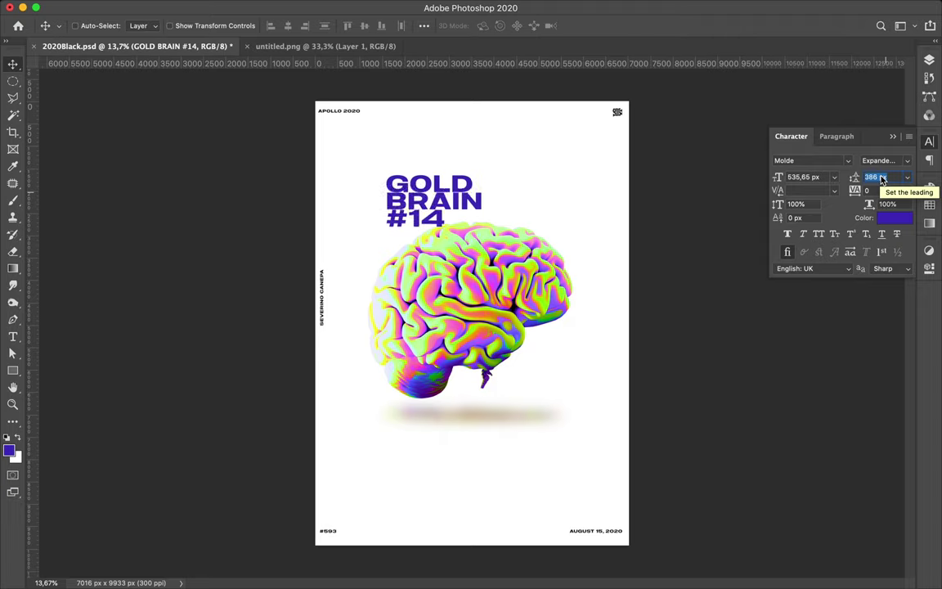
{"action": "key", "text": "shift+Up"}
{"action": "key", "text": "shift+Up"}
{"action": "key", "text": "shift+Up"}
{"action": "key", "text": "shift+Up"}
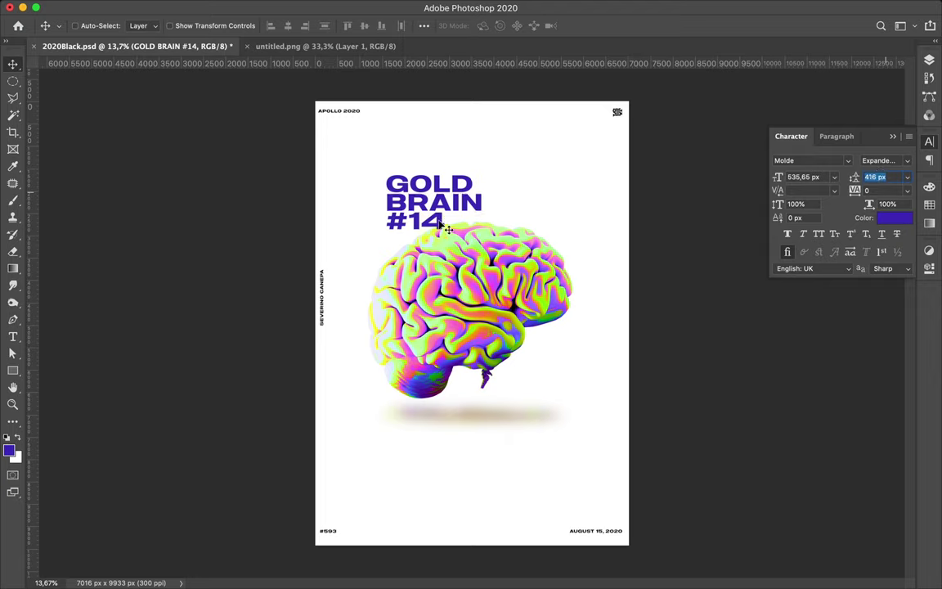
Step: Select the BRAIN and #14 lines inside the title text
{"action": "double_click", "coordinate": [394, 200]}
{"action": "left_click", "coordinate": [393, 200]}
{"action": "left_click_drag", "start_coordinate": [387, 200], "coordinate": [550, 274]}
{"action": "key", "text": "ctrl+c"}
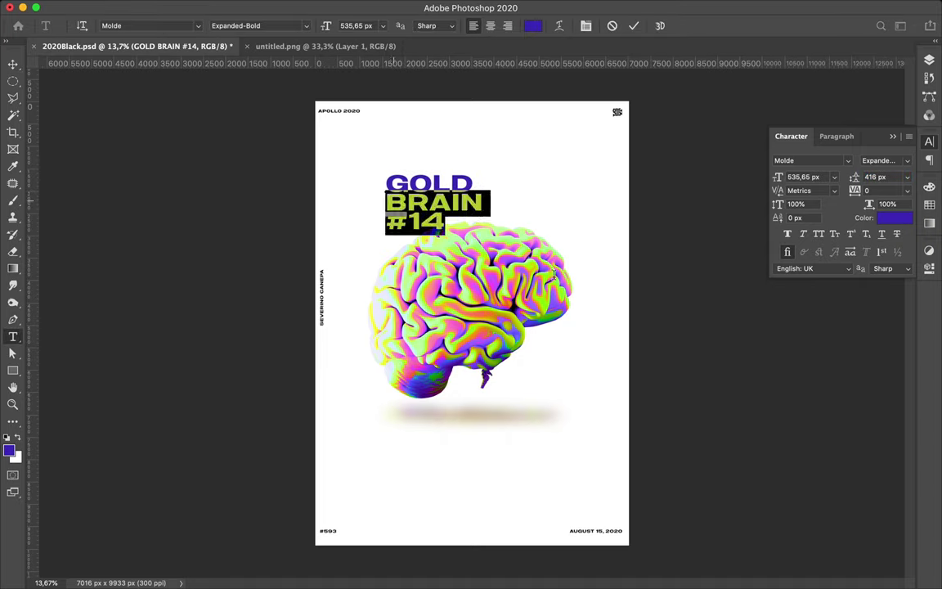
Step: Delete the BRAIN #14 lines and push GOLD partly off the left edge
{"action": "key", "text": "BackSpace"}
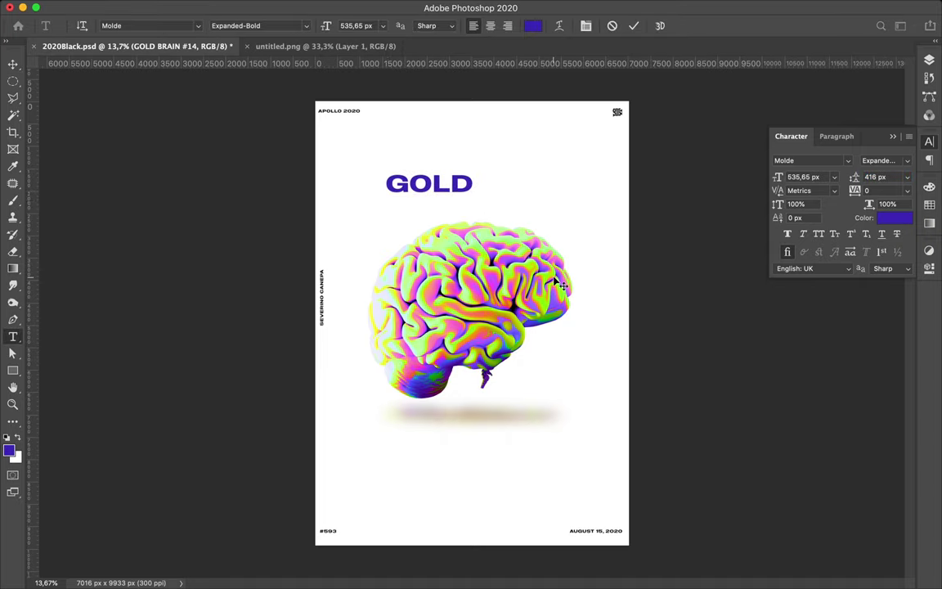
{"action": "key", "text": "Escape"}
{"action": "key", "text": "v"}
{"action": "mouse_move", "coordinate": [444, 192]}
{"action": "left_mouse_down"}
{"action": "mouse_move", "coordinate": [546, 222]}
{"action": "mouse_move", "coordinate": [363, 172]}
{"action": "left_mouse_up"}
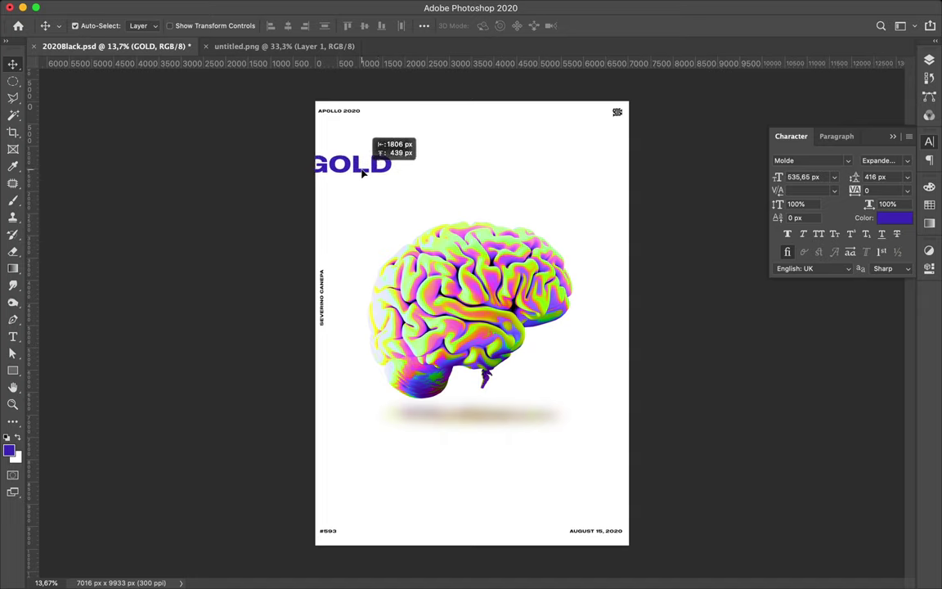
{"action": "left_click_drag", "start_coordinate": [363, 172], "coordinate": [356, 172]}
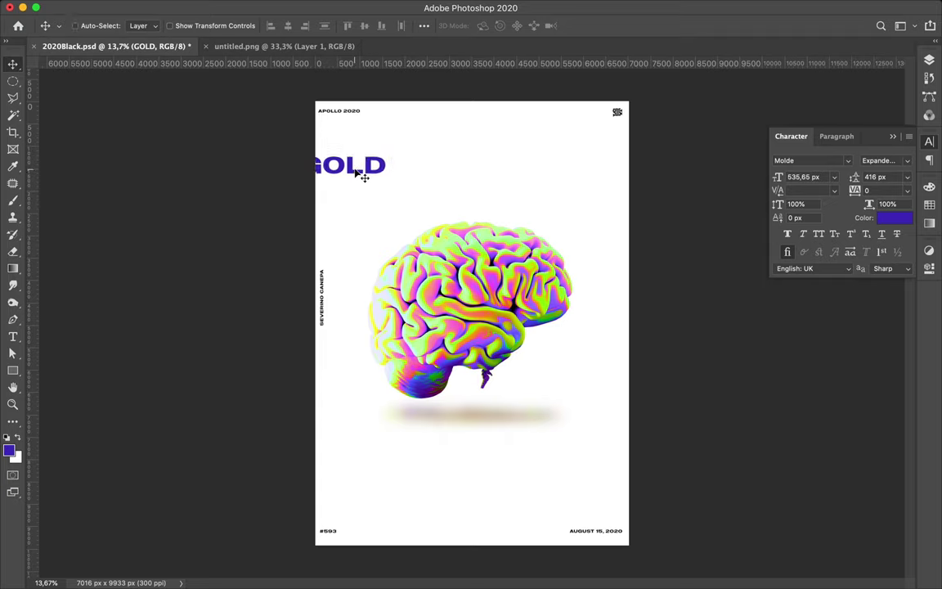
Step: Duplicate GOLD to the top-right edge and cut the copy down to just G
{"action": "mouse_move", "coordinate": [355, 172]}
{"action": "left_mouse_down"}
{"action": "mouse_move", "coordinate": [666, 150]}
{"action": "mouse_move", "coordinate": [642, 152]}
{"action": "left_mouse_up"}
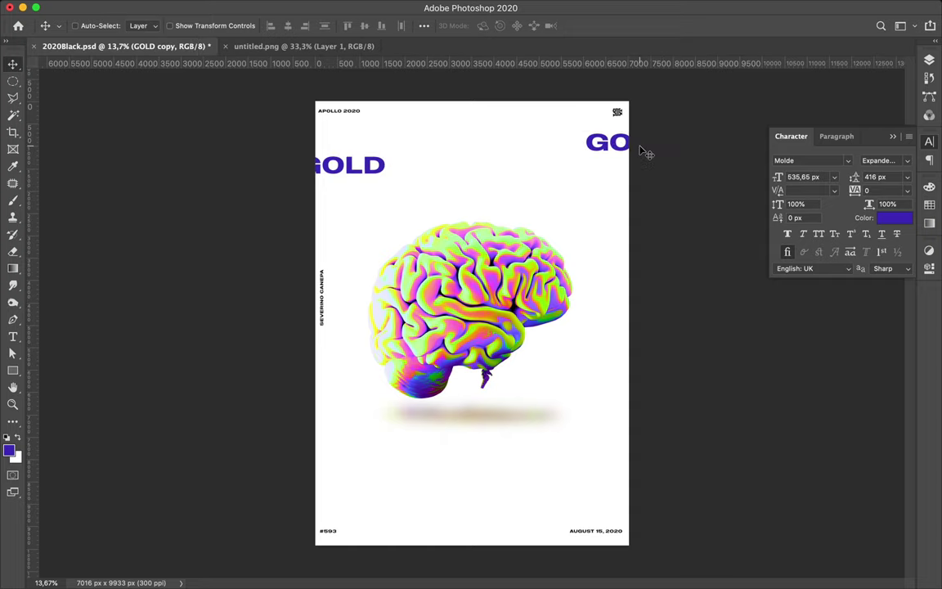
{"action": "left_click", "coordinate": [644, 151]}
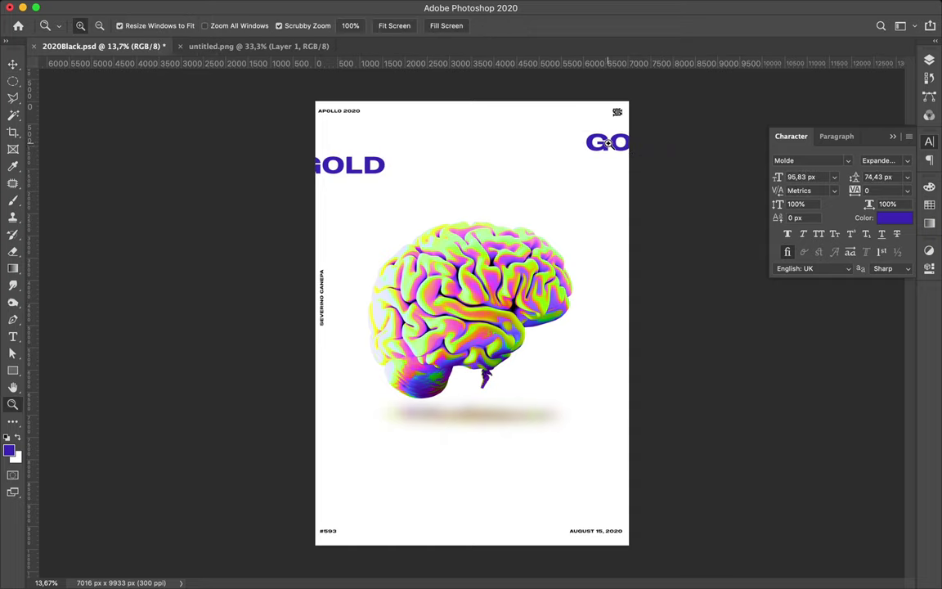
{"action": "key", "text": "t"}
{"action": "left_click_drag", "start_coordinate": [610, 142], "coordinate": [708, 156]}
{"action": "key", "text": "BackSpace"}
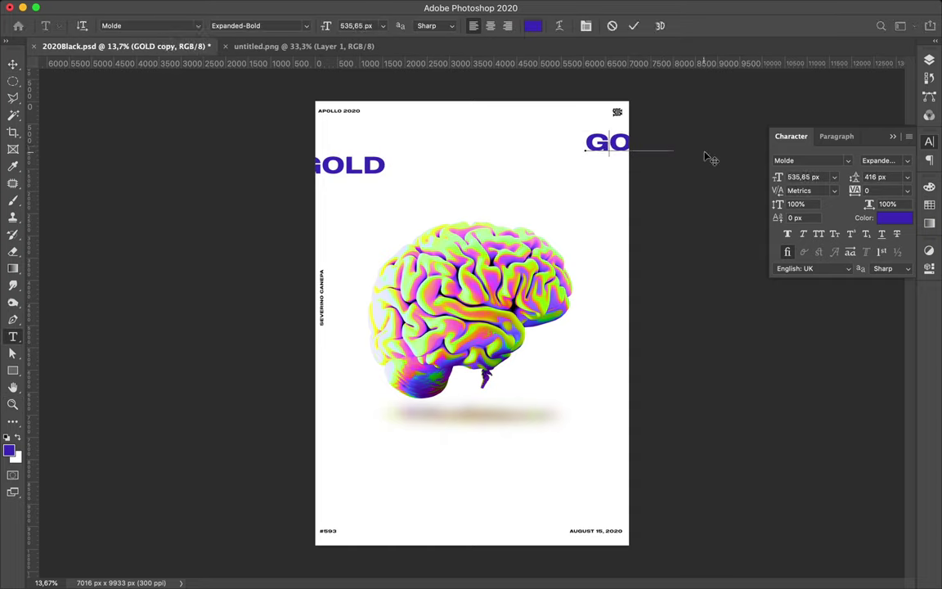
{"action": "key", "text": "Escape"}
Step: Reposition the G copy and begin editing its text
{"action": "key", "text": "v"}
{"action": "mouse_move", "coordinate": [609, 143]}
{"action": "left_mouse_down"}
{"action": "mouse_move", "coordinate": [632, 149]}
{"action": "mouse_move", "coordinate": [381, 222]}
{"action": "left_mouse_up"}
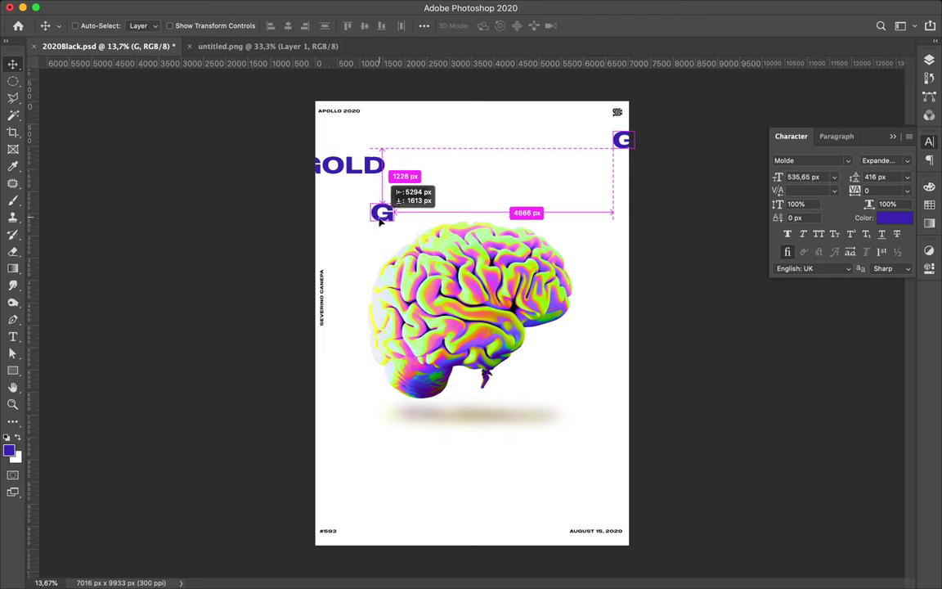
{"action": "key", "text": "t"}
{"action": "double_click", "coordinate": [381, 216]}
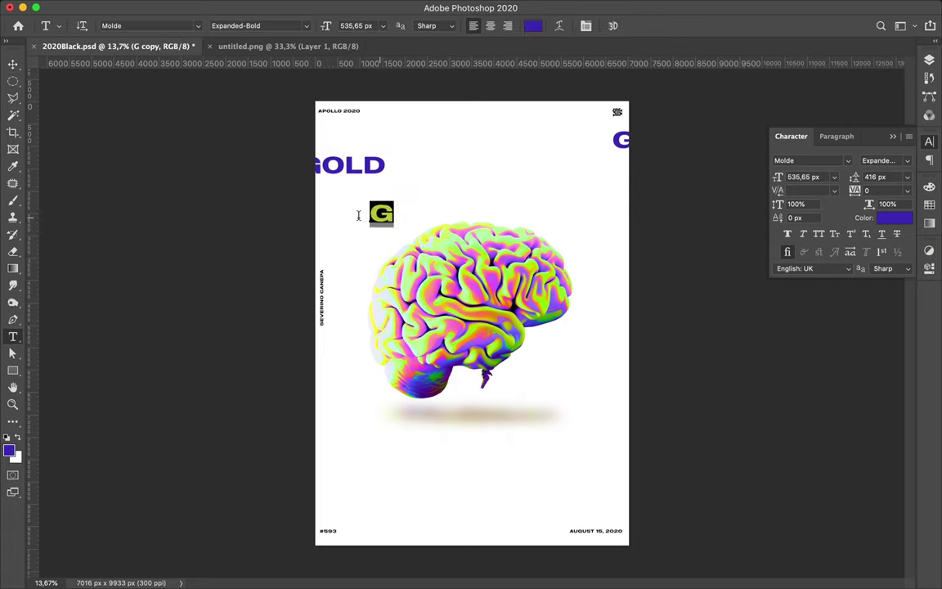
Step: Replace the copy's text with BRAIN and push it off the left edge
{"action": "key", "text": "ctrl+v"}
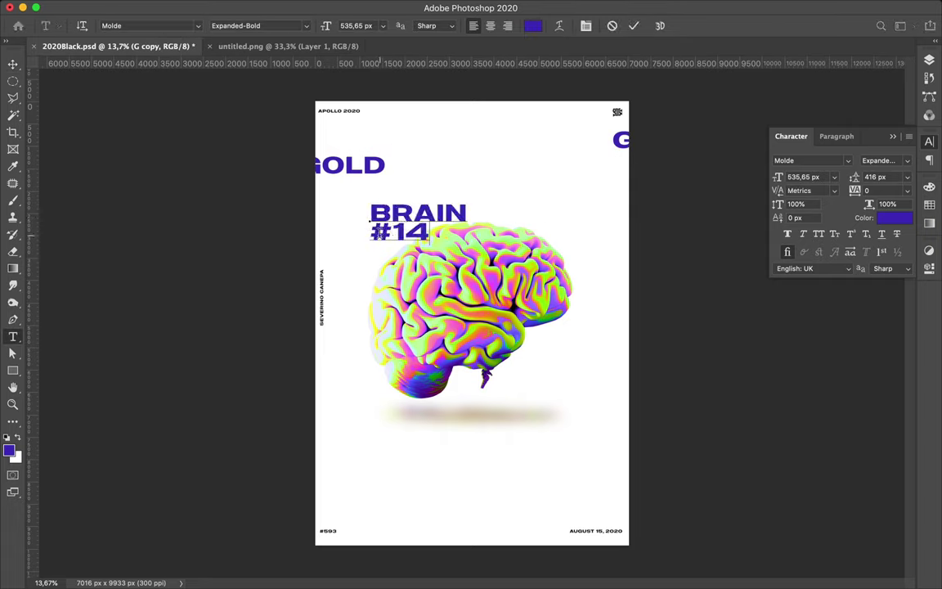
{"action": "left_click_drag", "start_coordinate": [371, 233], "coordinate": [513, 233]}
{"action": "key", "text": "BackSpace"}
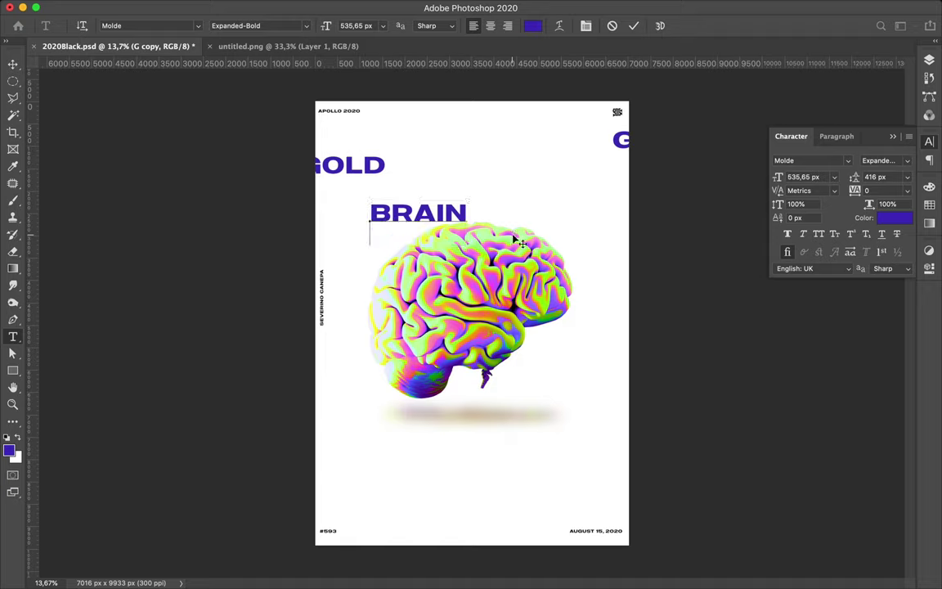
{"action": "key", "text": "ctrl+Return"}
{"action": "key", "text": "v"}
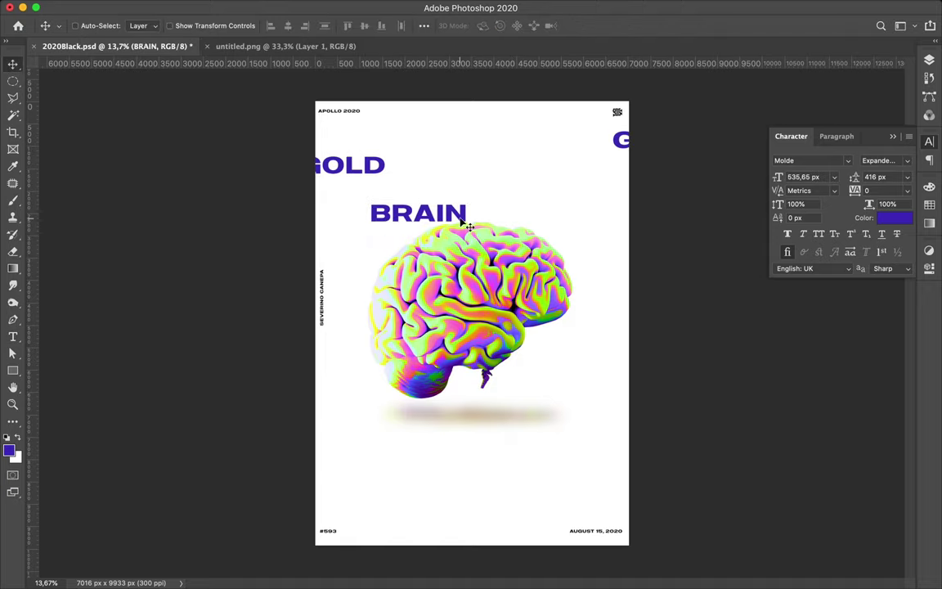
{"action": "left_click_drag", "start_coordinate": [456, 221], "coordinate": [391, 223]}
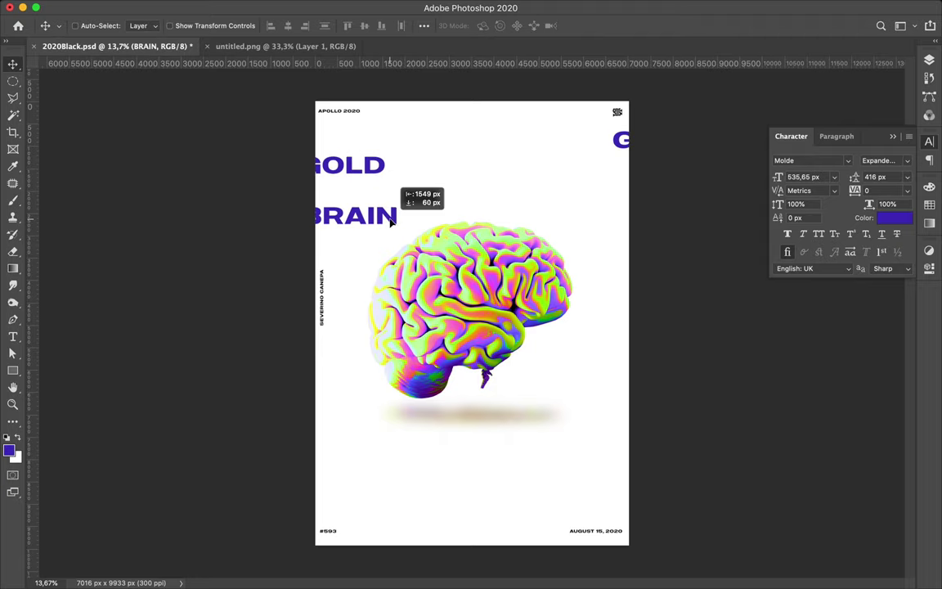
{"action": "mouse_move", "coordinate": [391, 222]}
{"action": "left_mouse_down"}
{"action": "mouse_move", "coordinate": [368, 221]}
{"action": "mouse_move", "coordinate": [684, 173]}
{"action": "mouse_move", "coordinate": [644, 172]}
{"action": "mouse_move", "coordinate": [335, 458]}
{"action": "mouse_move", "coordinate": [334, 444]}
{"action": "left_mouse_up"}
Step: Retype the bottom text as #14, place it at the right edge, and start a new text layer
{"action": "double_click", "coordinate": [331, 440]}
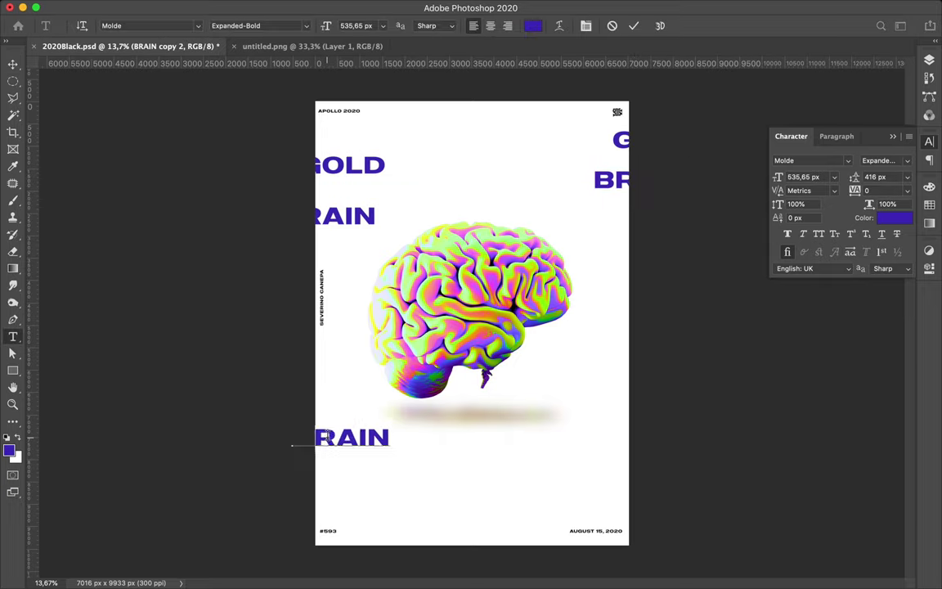
{"action": "key", "text": "BackSpace"}
{"action": "type", "text": "#14"}
{"action": "key", "text": "ctrl+Return"}
{"action": "key", "text": "v"}
{"action": "left_click_drag", "start_coordinate": [318, 440], "coordinate": [335, 440]}
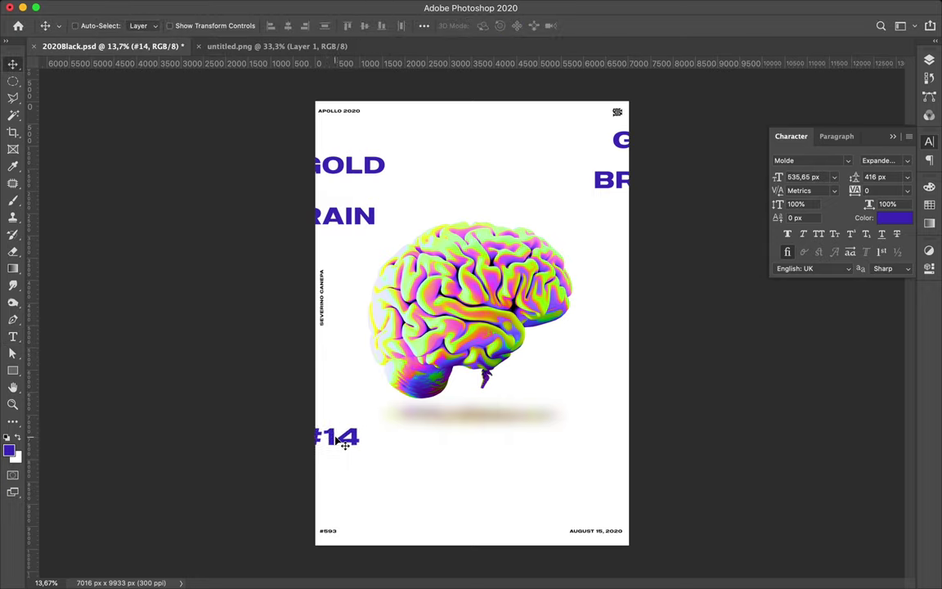
{"action": "left_click_drag", "start_coordinate": [411, 417], "coordinate": [648, 408]}
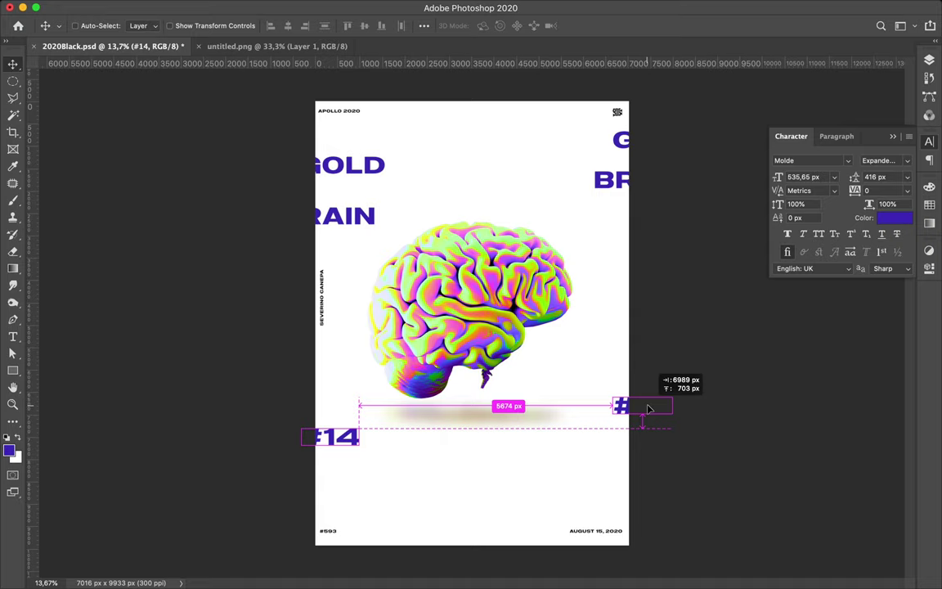
{"action": "left_click_drag", "start_coordinate": [648, 408], "coordinate": [650, 409]}
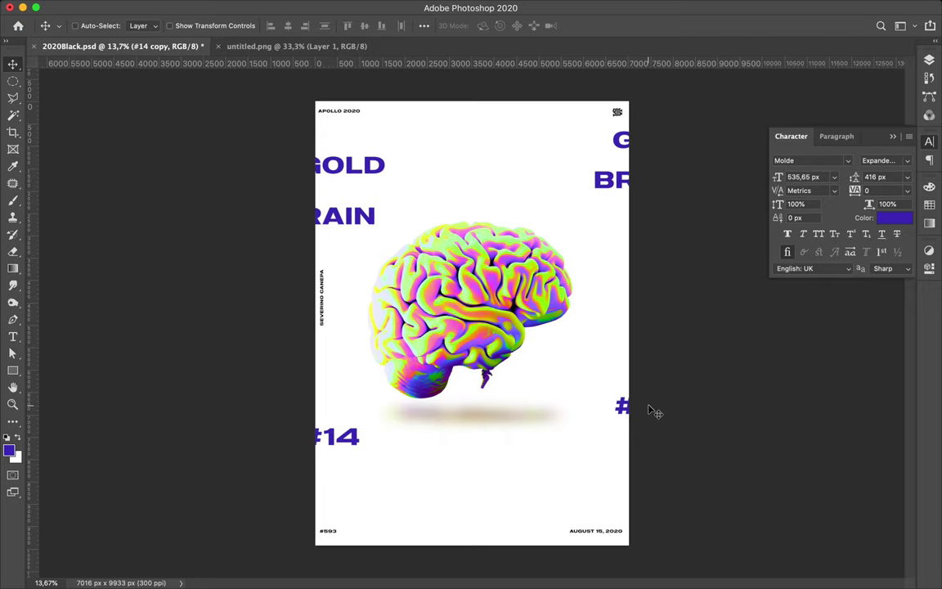
{"action": "key", "text": "t"}
{"action": "left_click", "coordinate": [409, 482]}
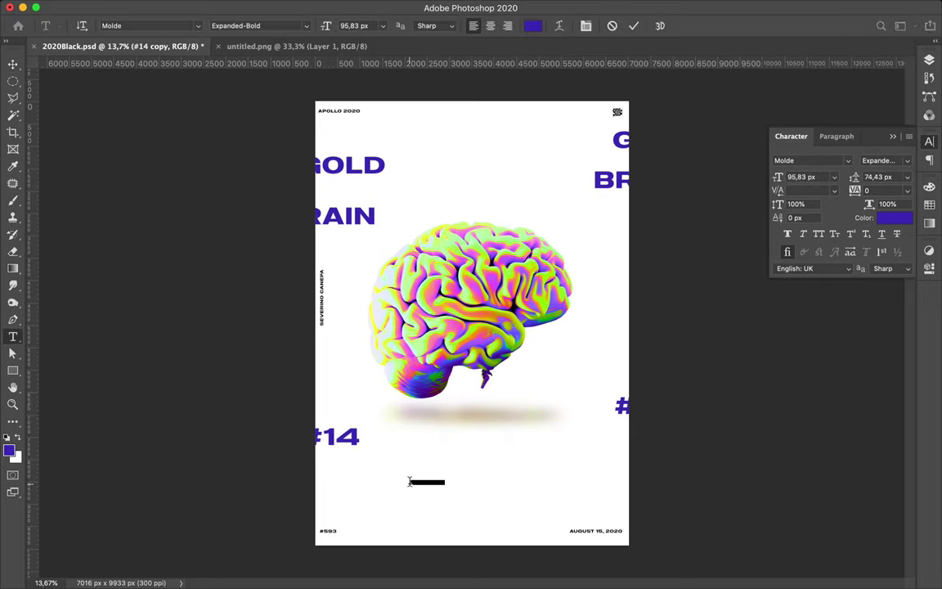
Step: Commit IRIDESCENT, rotate it -90° and scale it to about 968% over the brain
{"action": "key", "text": "BackSpace"}
{"action": "type", "text": "IRIDESCENT"}
{"action": "key", "text": "ctrl+Return"}
{"action": "key", "text": "ctrl+t"}
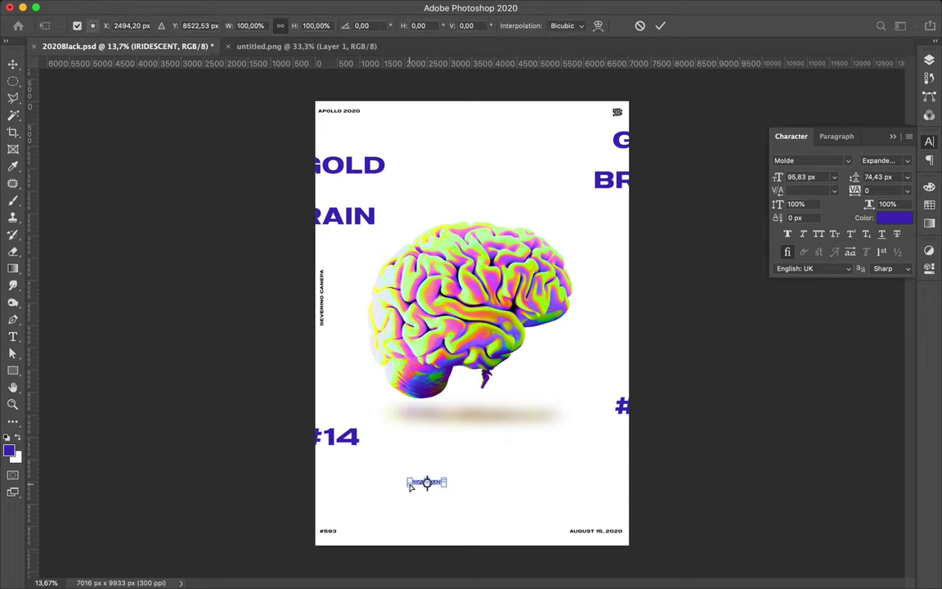
{"action": "left_click_drag", "start_coordinate": [459, 461], "coordinate": [385, 406]}
{"action": "left_click_drag", "start_coordinate": [504, 326], "coordinate": [580, 180]}
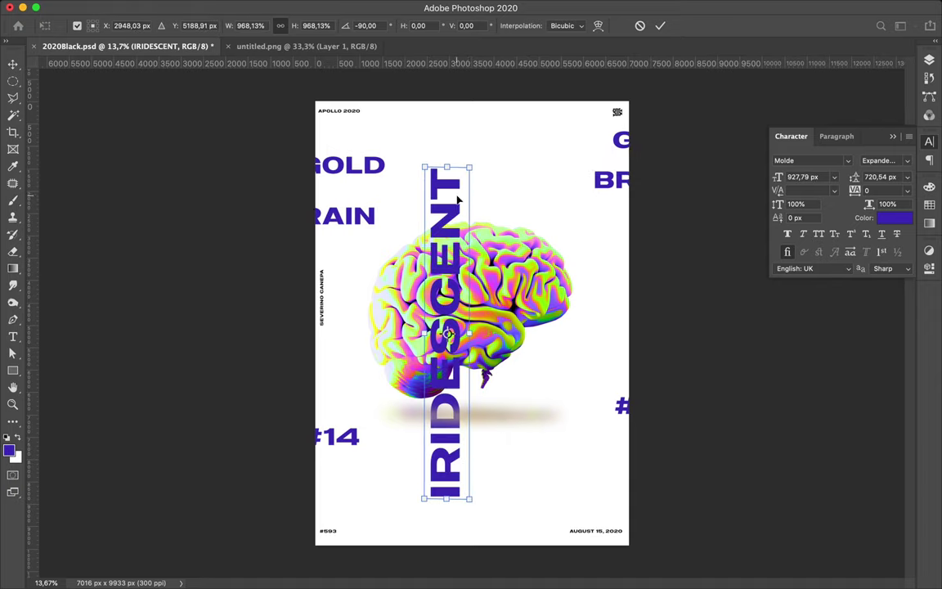
{"action": "key", "text": "Return"}
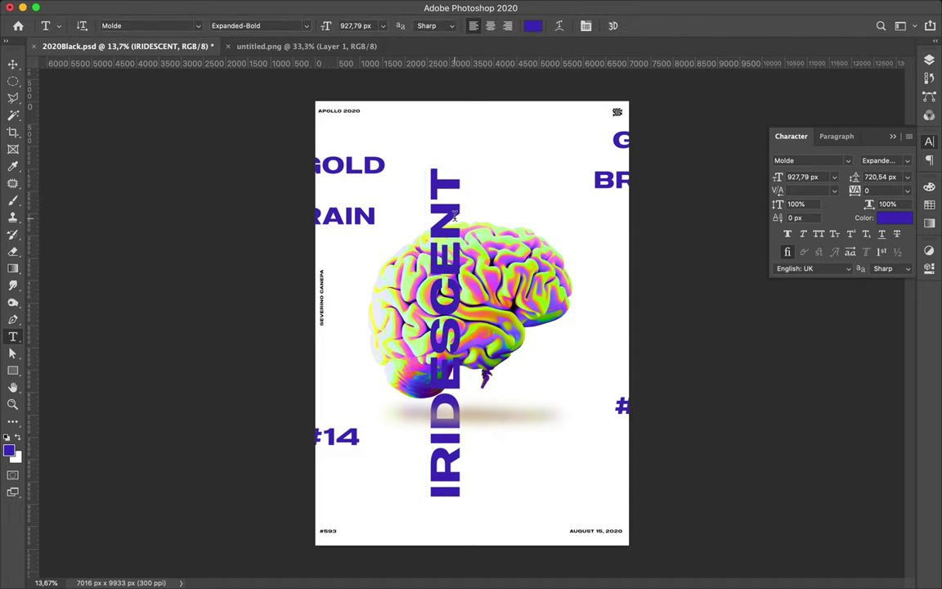
{"action": "key", "text": "v"}
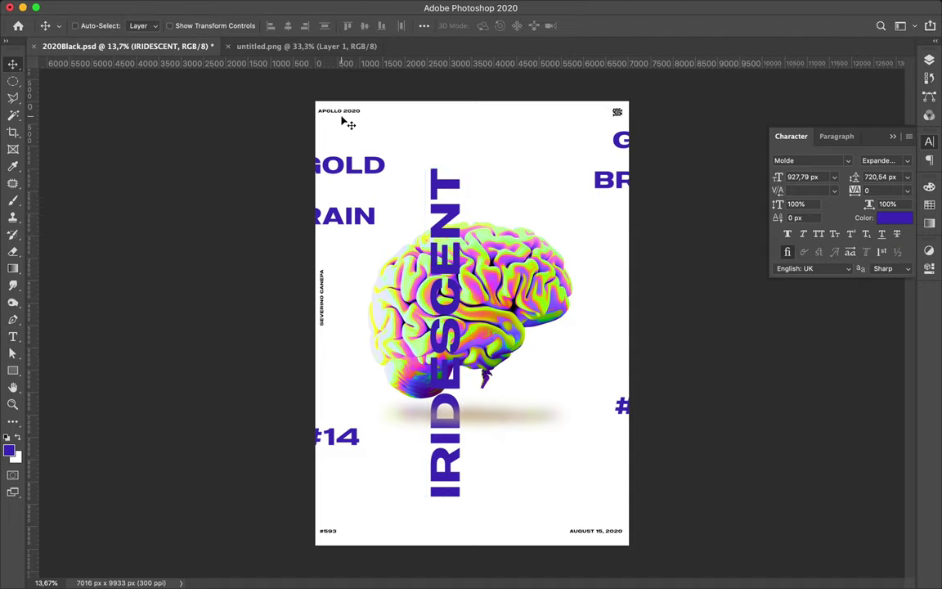
Step: Colour IRIDESCENT near-white #eae9ec and shift it over the brain
{"action": "left_click", "coordinate": [894, 217]}
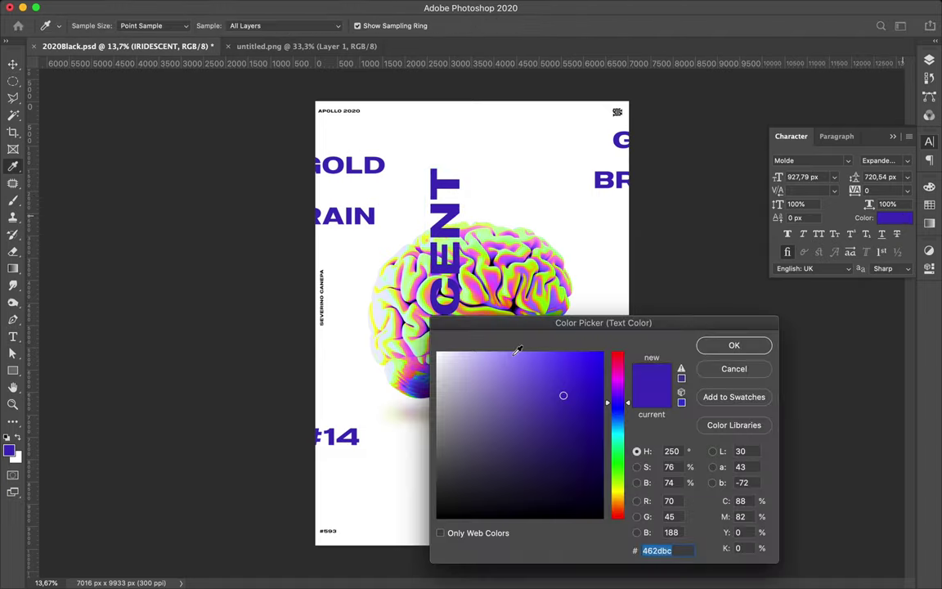
{"action": "left_click_drag", "start_coordinate": [454, 369], "coordinate": [390, 327]}
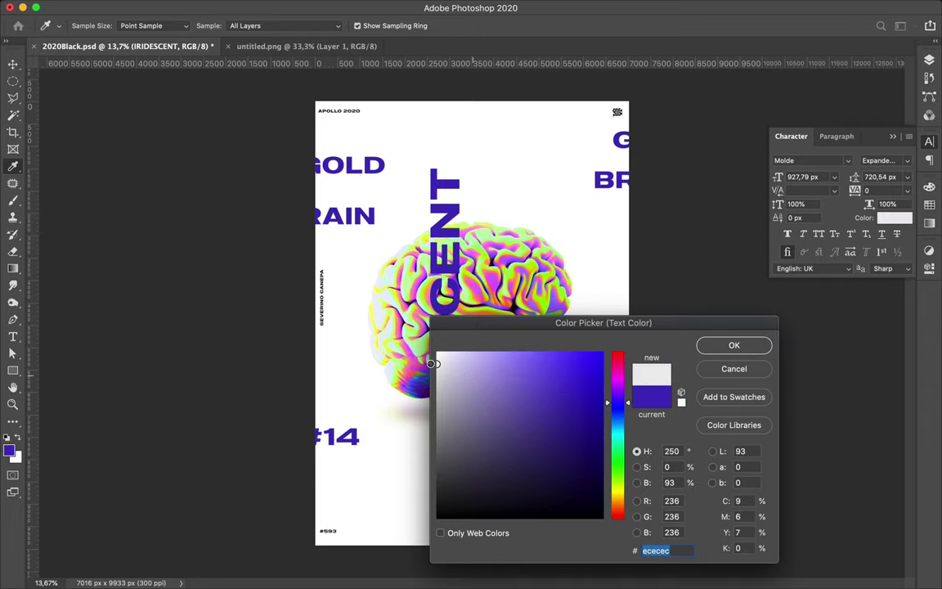
{"action": "left_click", "coordinate": [728, 346]}
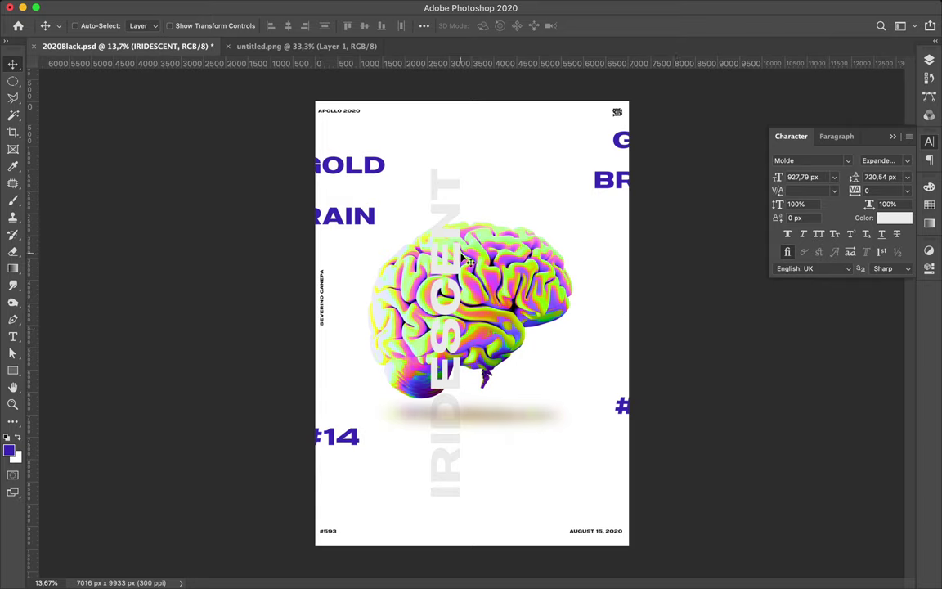
{"action": "left_click_drag", "start_coordinate": [535, 296], "coordinate": [430, 255]}
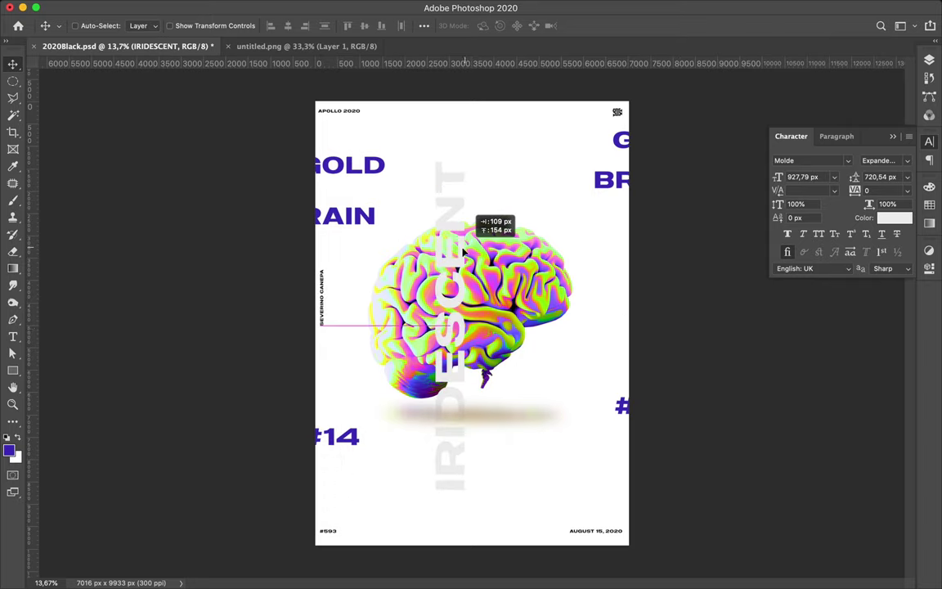
{"action": "left_click_drag", "start_coordinate": [430, 255], "coordinate": [449, 260]}
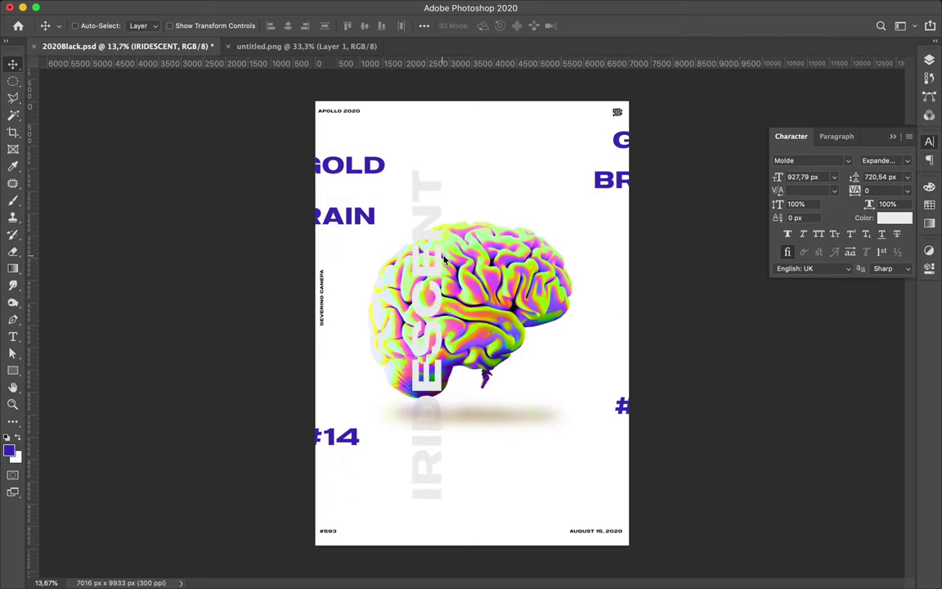
Step: Apply the Compressed-Bold font style to IRIDESCENT
{"action": "left_click", "coordinate": [907, 161]}
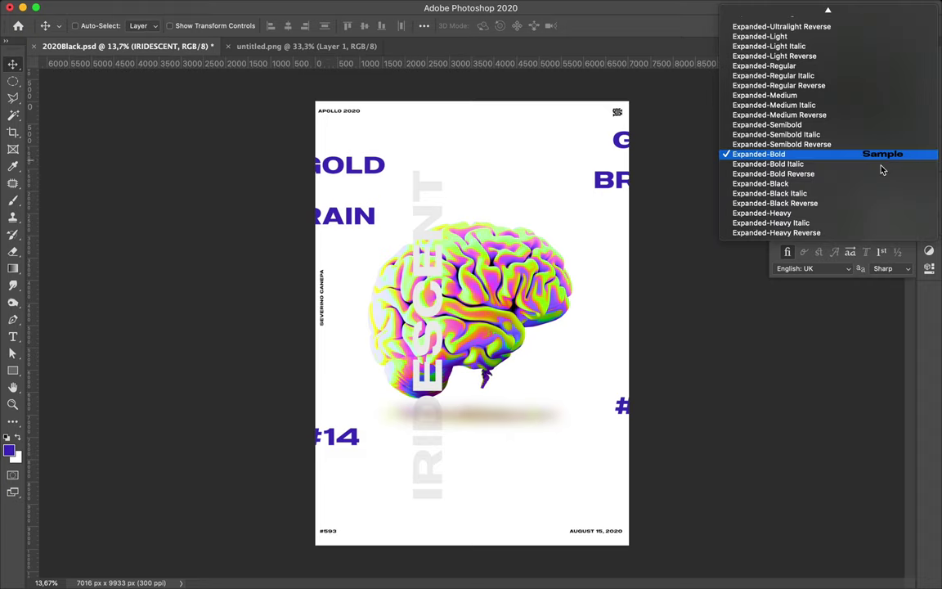
{"action": "scroll", "coordinate": [777, 204], "scroll_direction": "up", "scroll_amount": 5}
{"action": "scroll", "coordinate": [738, 203], "scroll_direction": "up", "scroll_amount": 2}
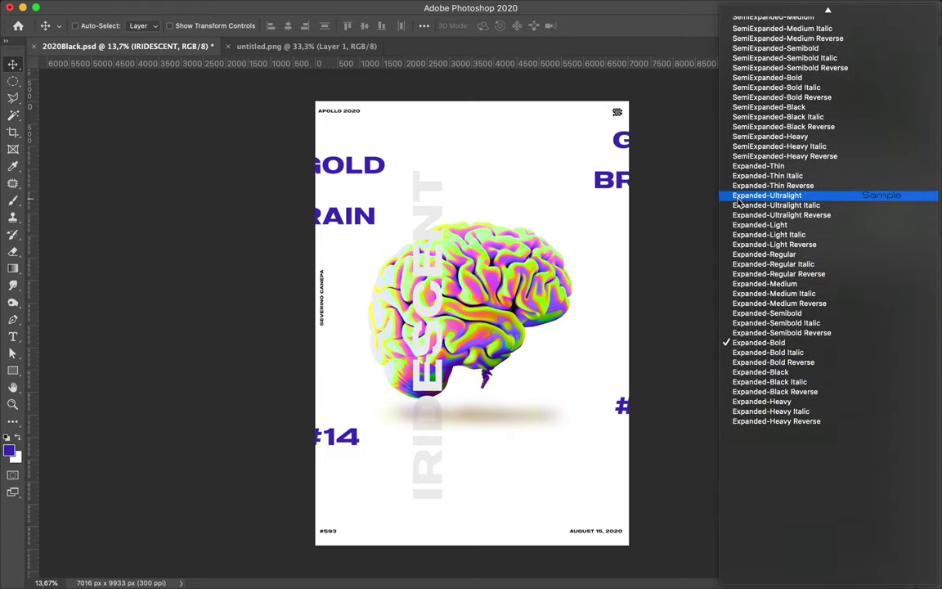
{"action": "scroll", "coordinate": [738, 203], "scroll_direction": "up", "scroll_amount": 10}
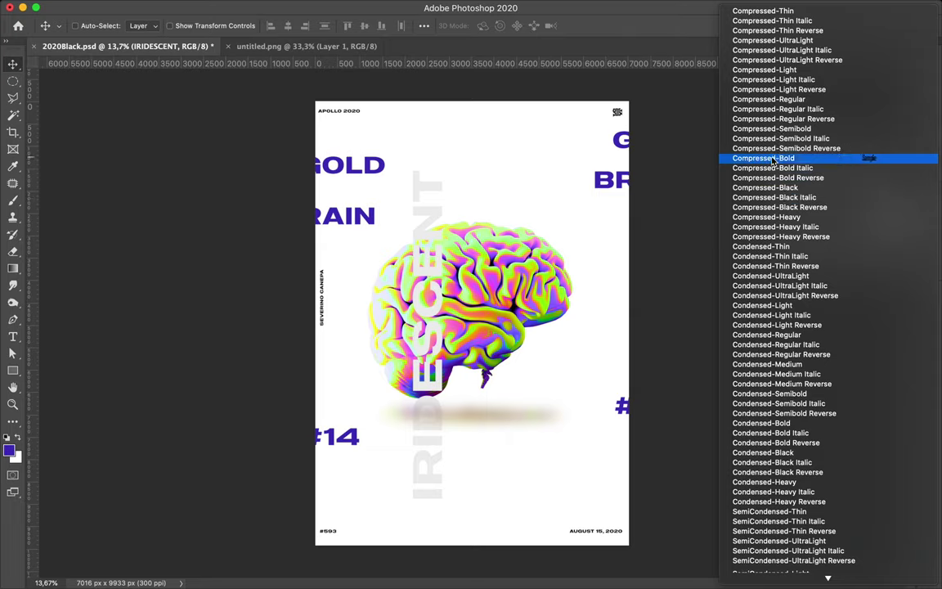
{"action": "left_click", "coordinate": [772, 158]}
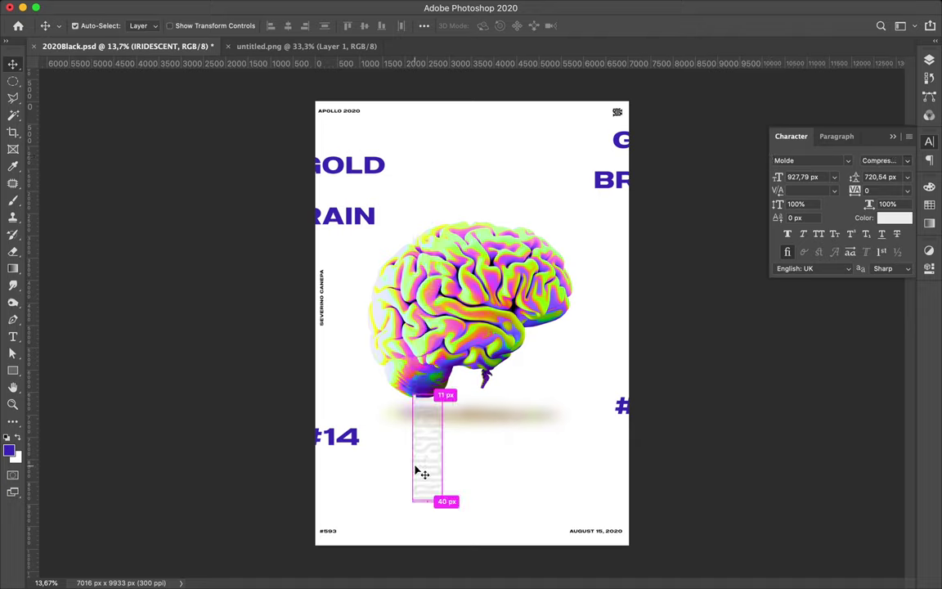
Step: Enlarge IRIDESCENT to about 3236 px and move it along the poster's left side
{"action": "key", "text": "ctrl+t"}
{"action": "left_click_drag", "start_coordinate": [450, 394], "coordinate": [567, 128]}
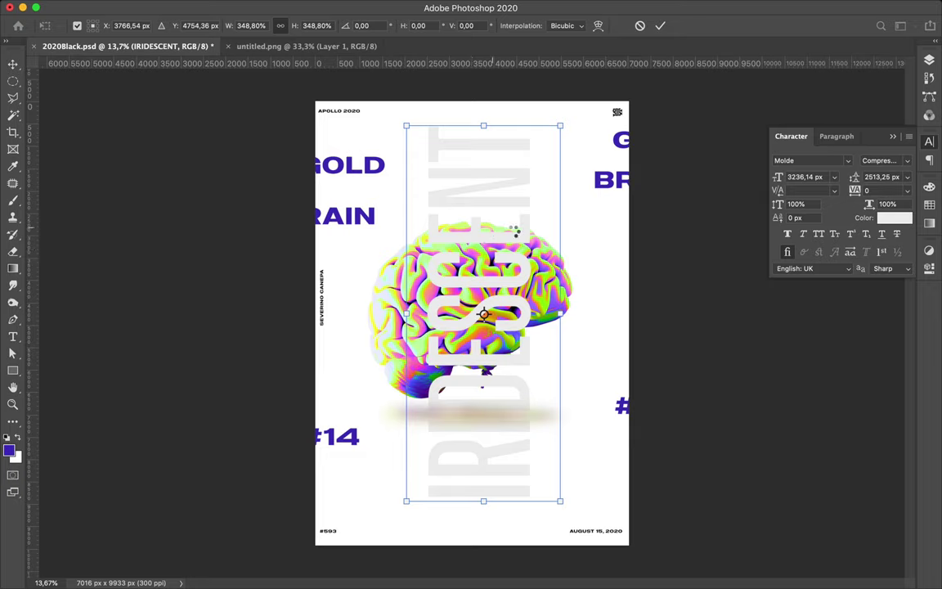
{"action": "key", "text": "Return"}
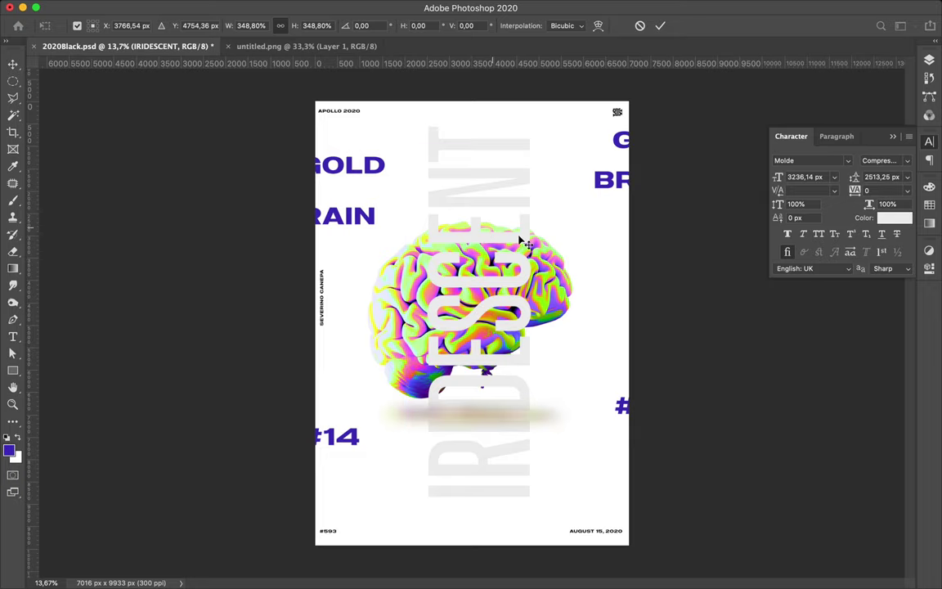
{"action": "mouse_move", "coordinate": [523, 240]}
{"action": "left_mouse_down"}
{"action": "mouse_move", "coordinate": [418, 263]}
{"action": "mouse_move", "coordinate": [405, 257]}
{"action": "left_mouse_up"}
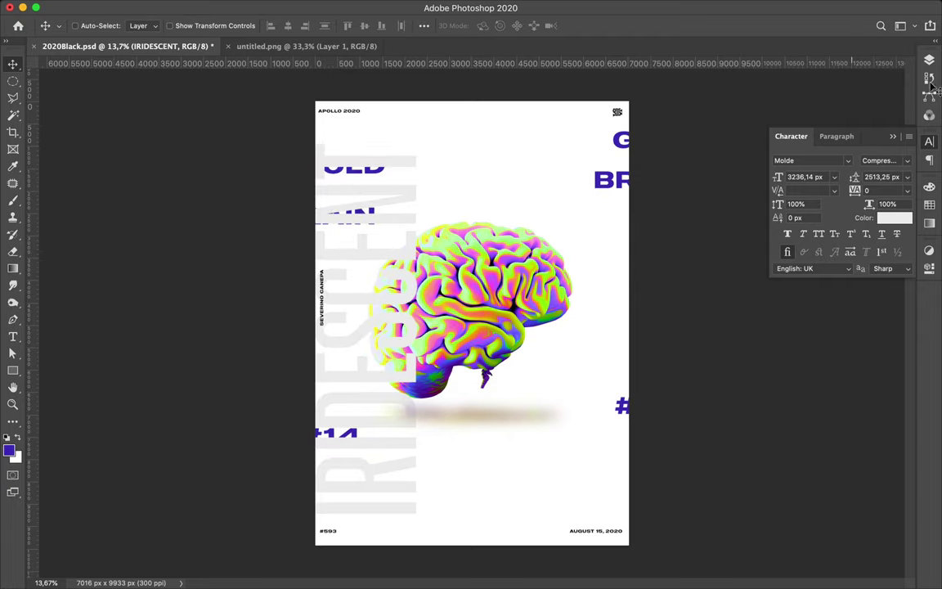
{"action": "key", "text": "F7"}
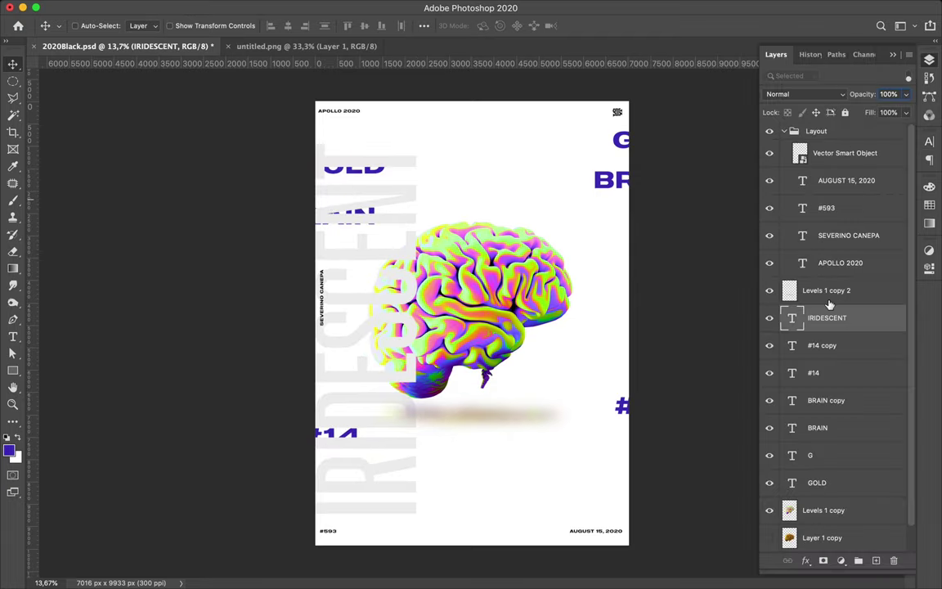
Step: Move the IRIDESCENT layer below Levels 1 copy, behind the brain and purple text
{"action": "scroll", "coordinate": [829, 305], "scroll_direction": "down", "scroll_amount": 1}
{"action": "left_click_drag", "start_coordinate": [828, 292], "coordinate": [827, 491]}
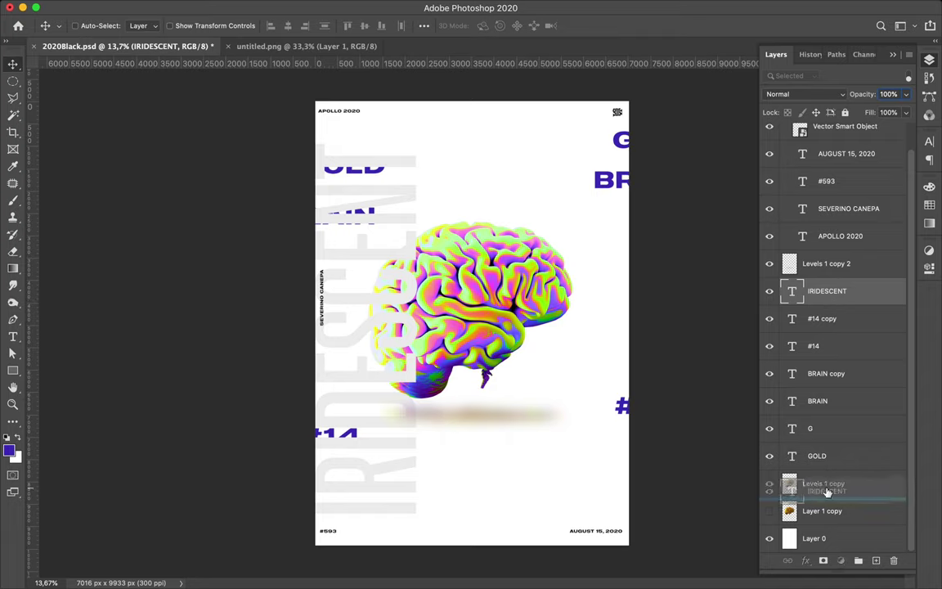
{"action": "left_click_drag", "start_coordinate": [827, 492], "coordinate": [827, 492]}
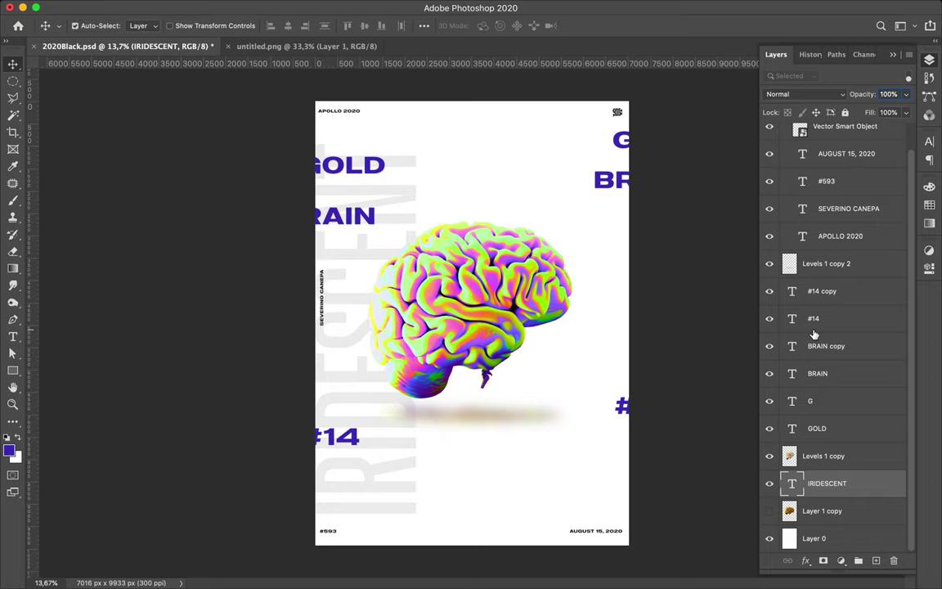
{"action": "key", "text": "ctrl+t"}
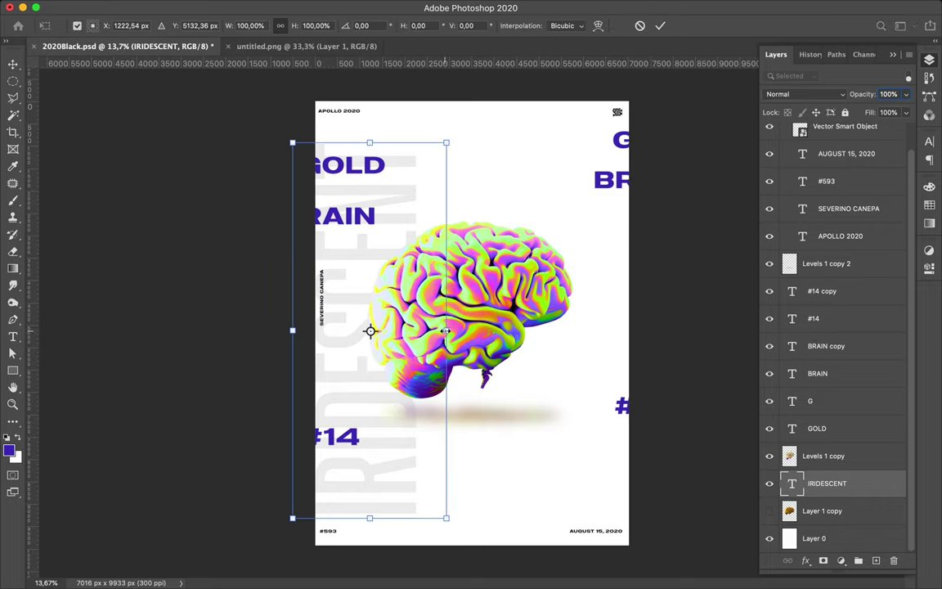
Step: Scale the pale IRIDESCENT text up to about 125% to span the poster's height
{"action": "left_click_drag", "start_coordinate": [446, 330], "coordinate": [485, 330]}
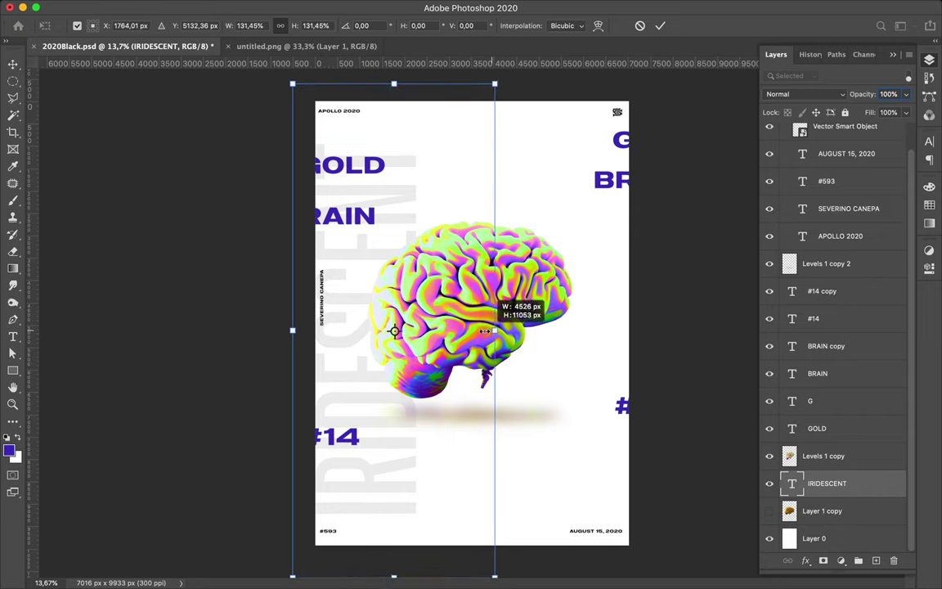
{"action": "left_click_drag", "start_coordinate": [485, 331], "coordinate": [480, 331]}
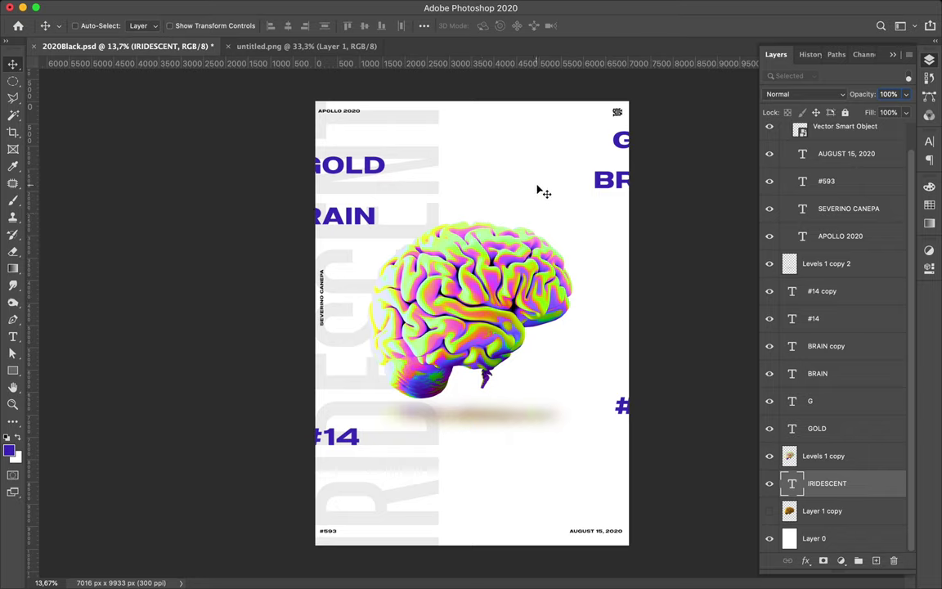
Step: Attempt a rectangle over the right half, dismiss the program error, and save the poster
{"action": "key", "text": "u"}
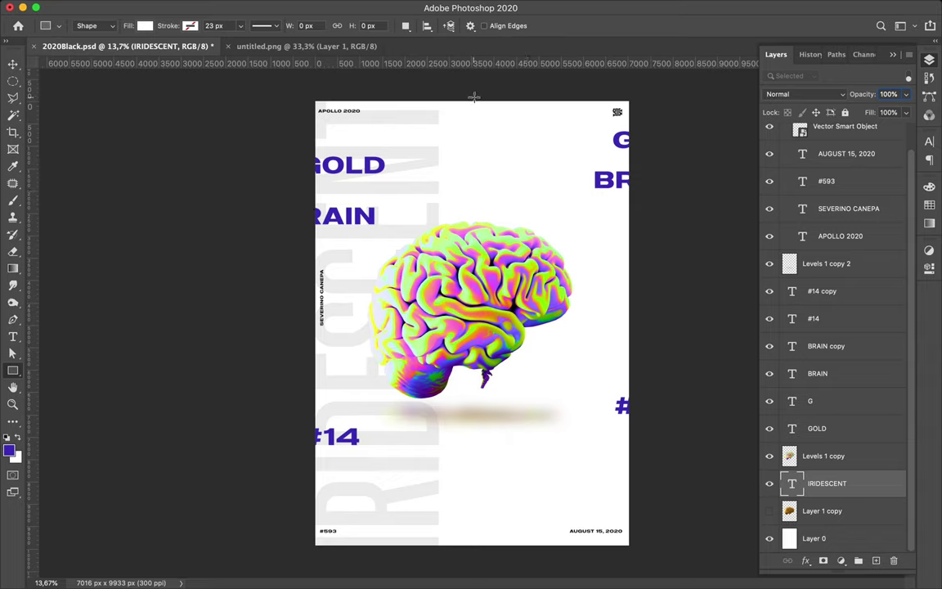
{"action": "left_click_drag", "start_coordinate": [473, 99], "coordinate": [629, 551]}
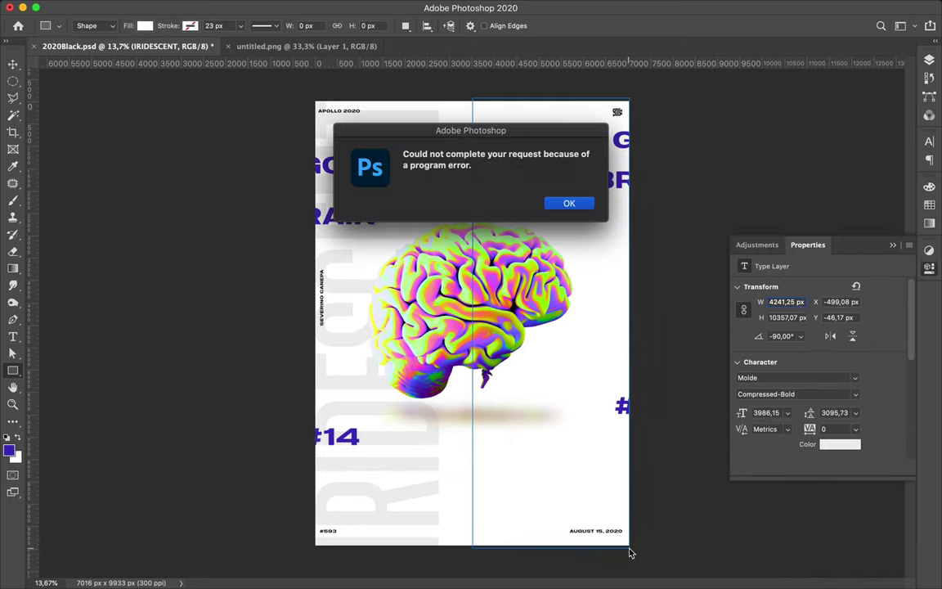
{"action": "left_click", "coordinate": [570, 202]}
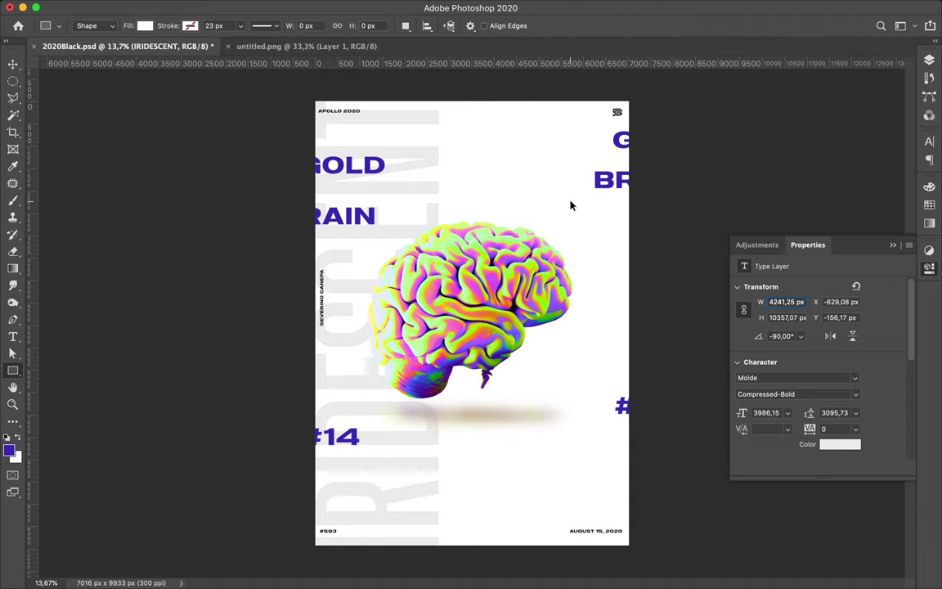
{"action": "key", "text": "ctrl+s"}
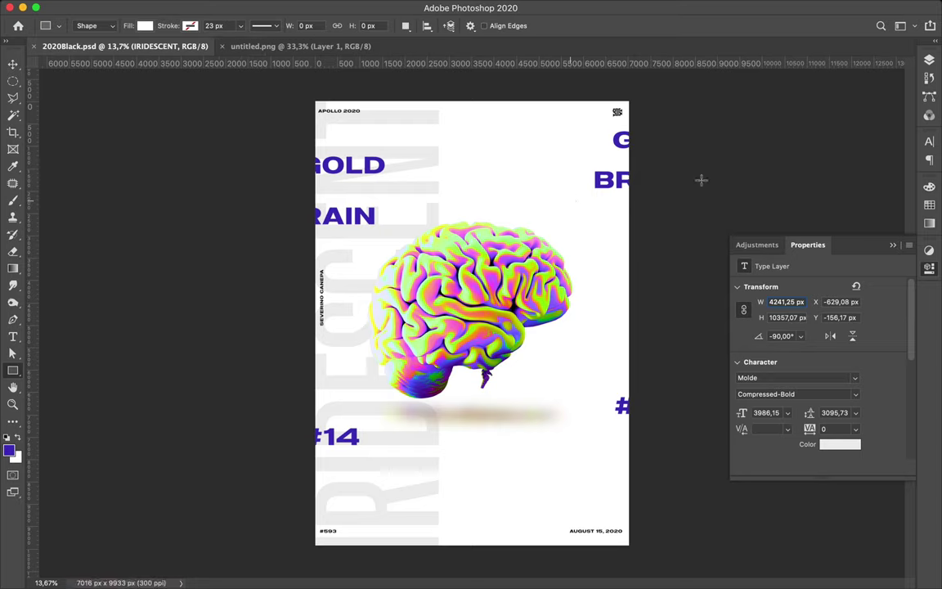
Step: Draw a pink rectangle over the poster's right half, directly above the white Layer 0
{"action": "key", "text": "F7"}
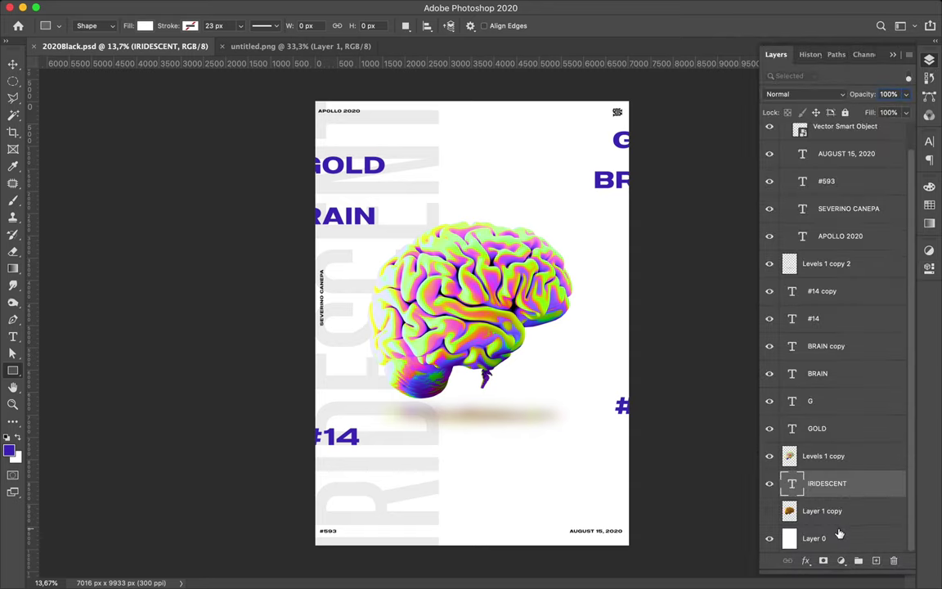
{"action": "left_click", "coordinate": [837, 535]}
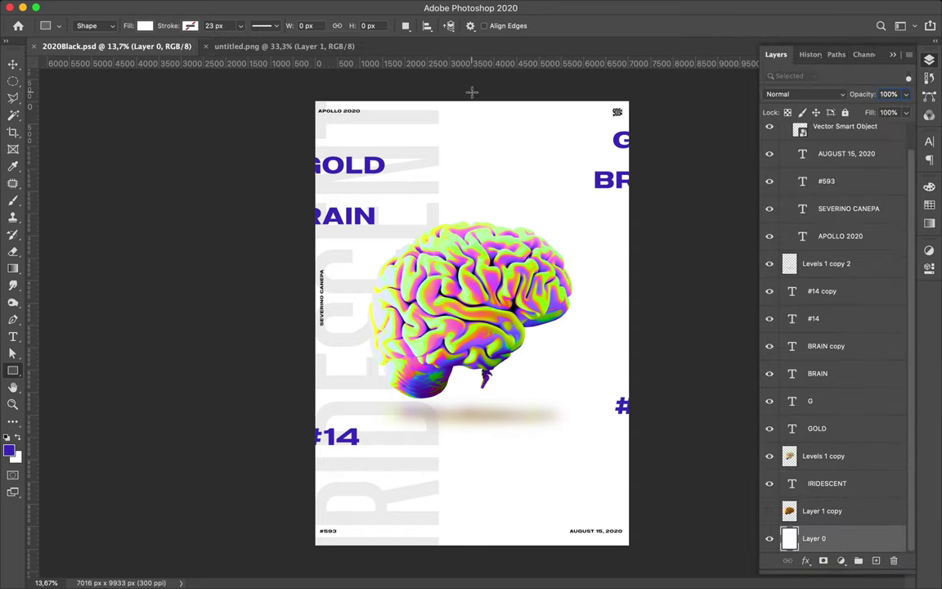
{"action": "mouse_move", "coordinate": [471, 92]}
{"action": "left_mouse_down"}
{"action": "mouse_move", "coordinate": [646, 544]}
{"action": "mouse_move", "coordinate": [637, 548]}
{"action": "left_mouse_up"}
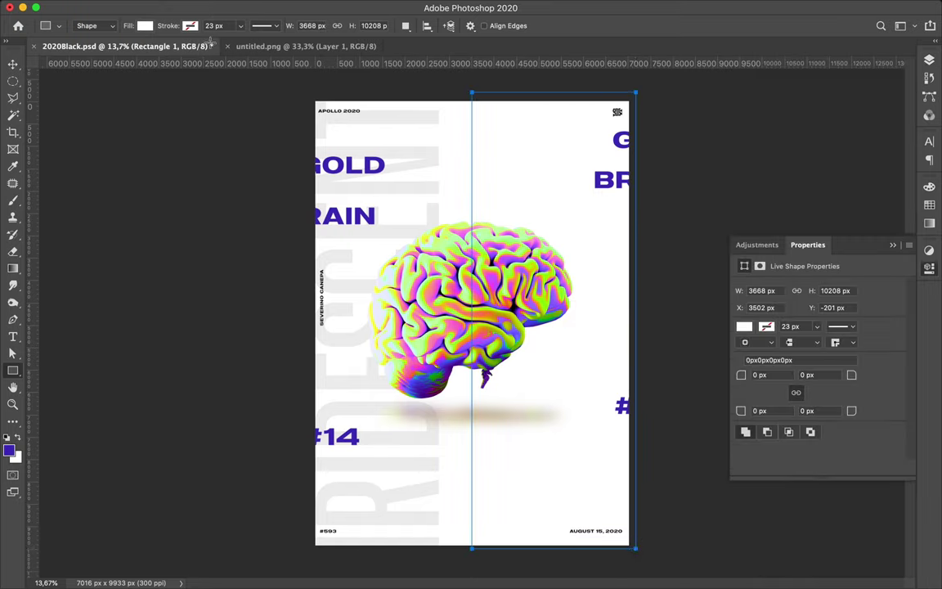
{"action": "left_click", "coordinate": [929, 206]}
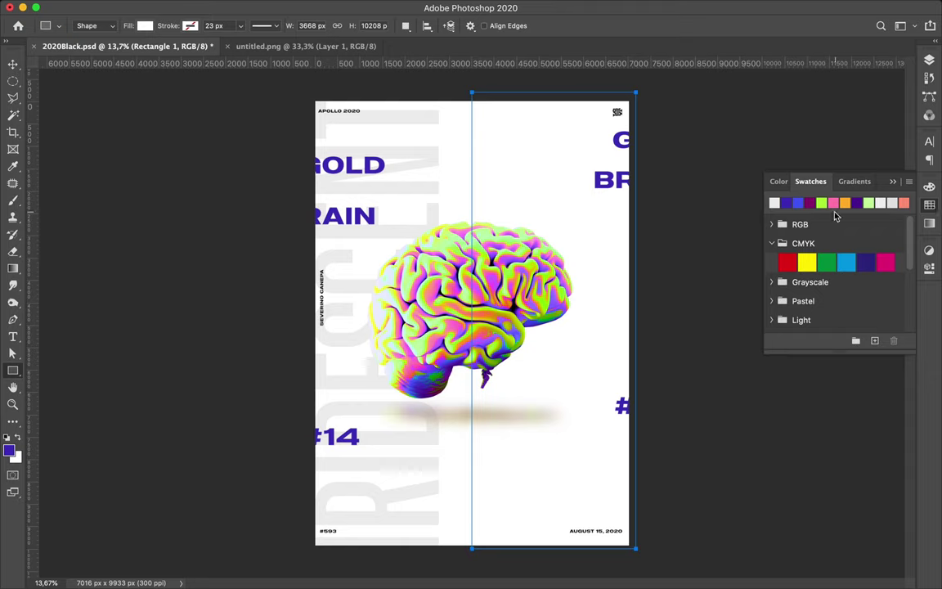
{"action": "left_click", "coordinate": [833, 202]}
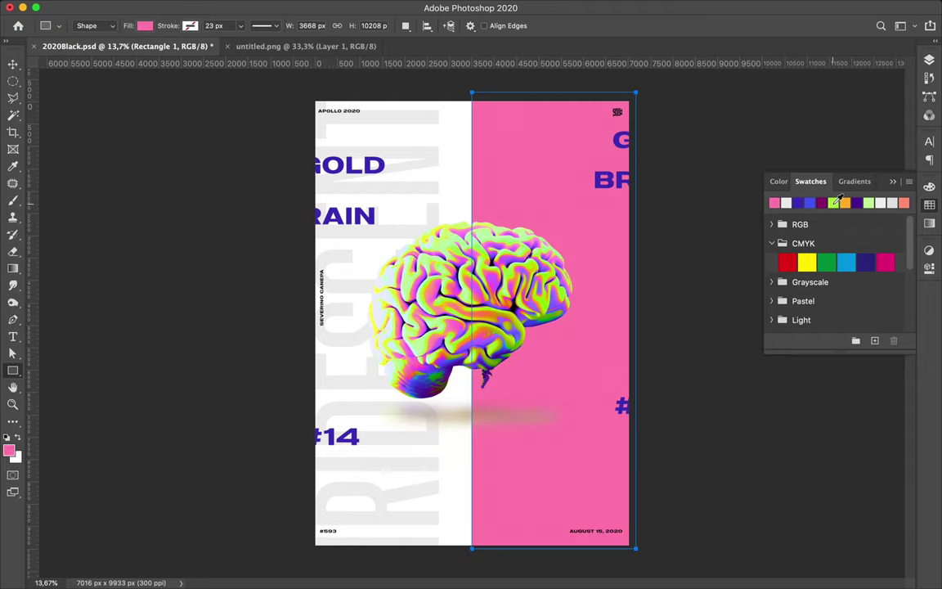
{"action": "key", "text": "v"}
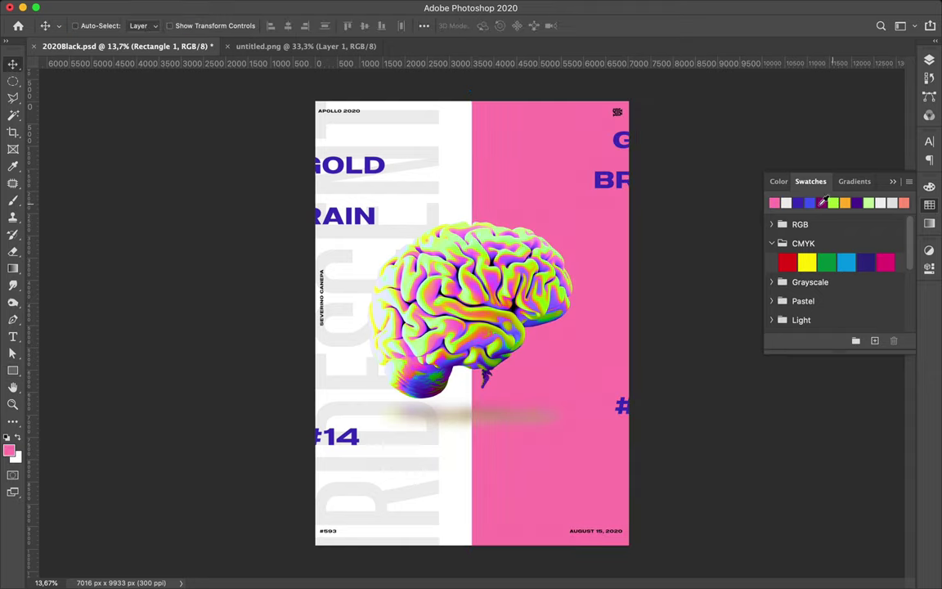
{"action": "left_click", "coordinate": [464, 417]}
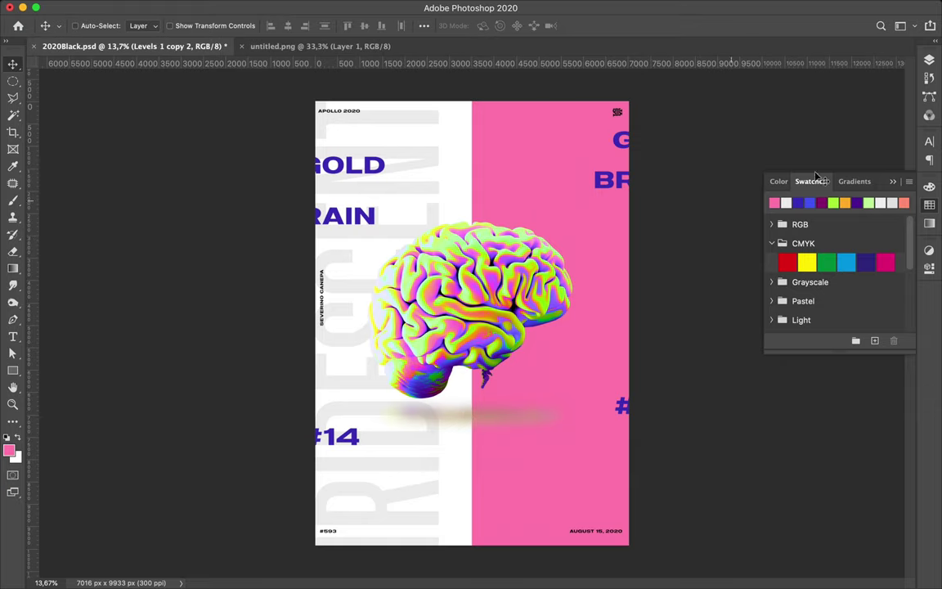
Step: Set the Levels 1 copy 2 layer's blend mode to Multiply
{"action": "left_click", "coordinate": [929, 61]}
{"action": "left_click", "coordinate": [792, 94]}
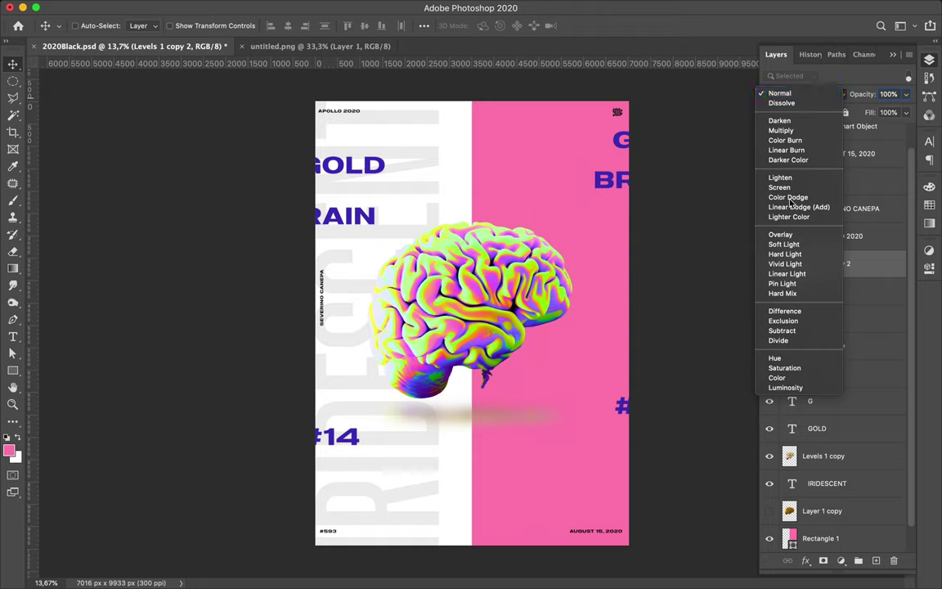
{"action": "left_click", "coordinate": [790, 133]}
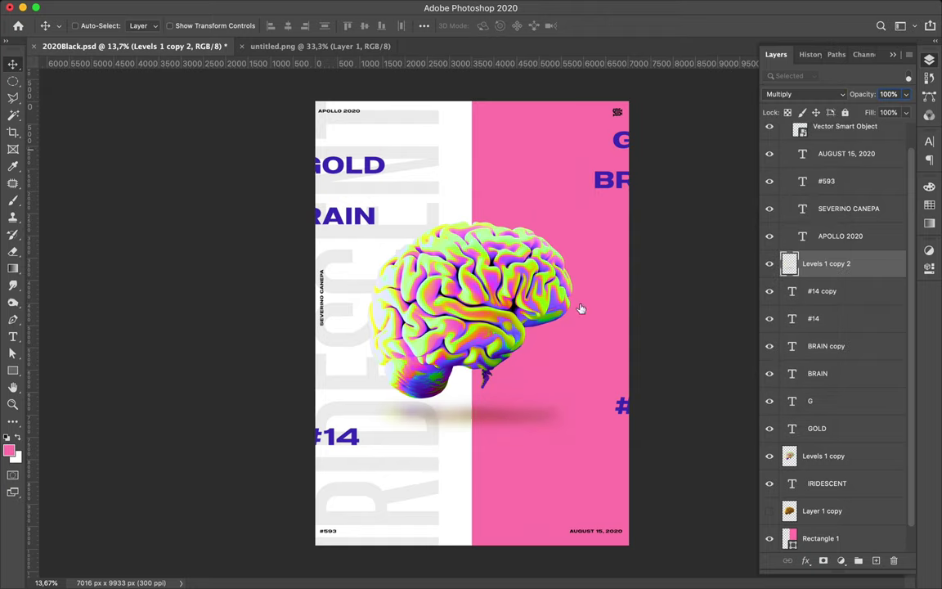
Step: Select the IRIDESCENT text layer together with the brain layer Levels 1 copy
{"action": "left_click", "coordinate": [432, 443]}
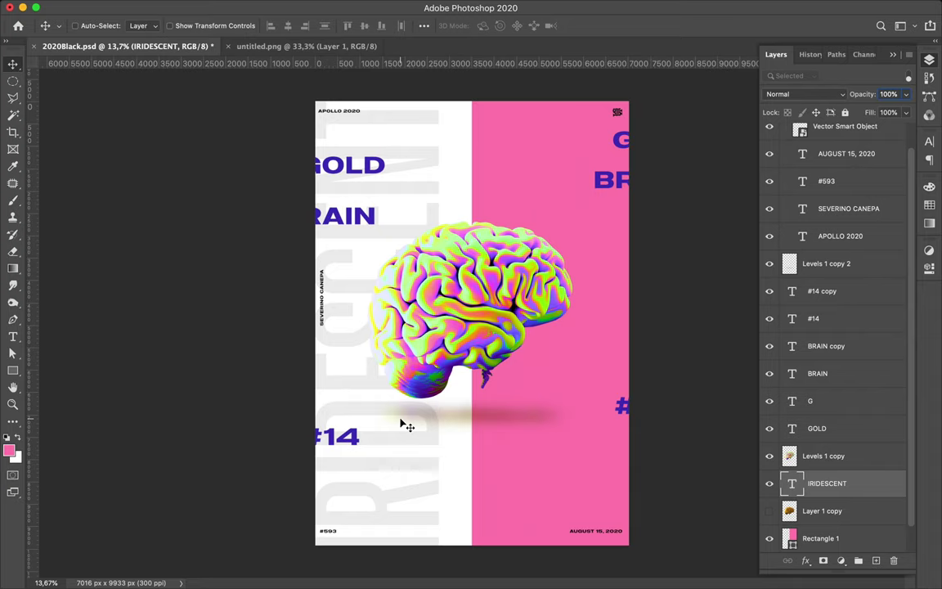
{"action": "scroll", "coordinate": [399, 426], "scroll_direction": "up", "scroll_amount": 3}
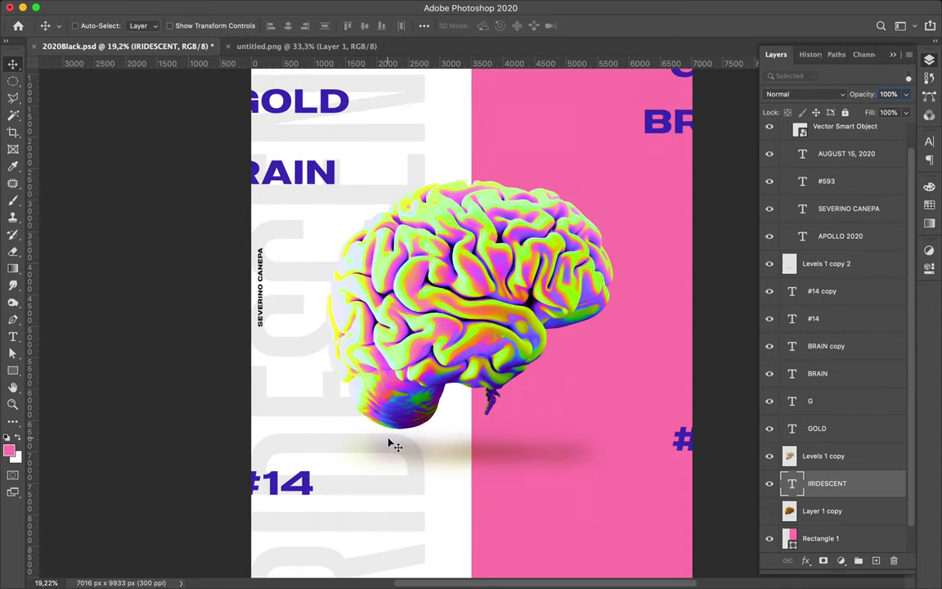
{"action": "scroll", "coordinate": [391, 442], "scroll_direction": "down", "scroll_amount": 1}
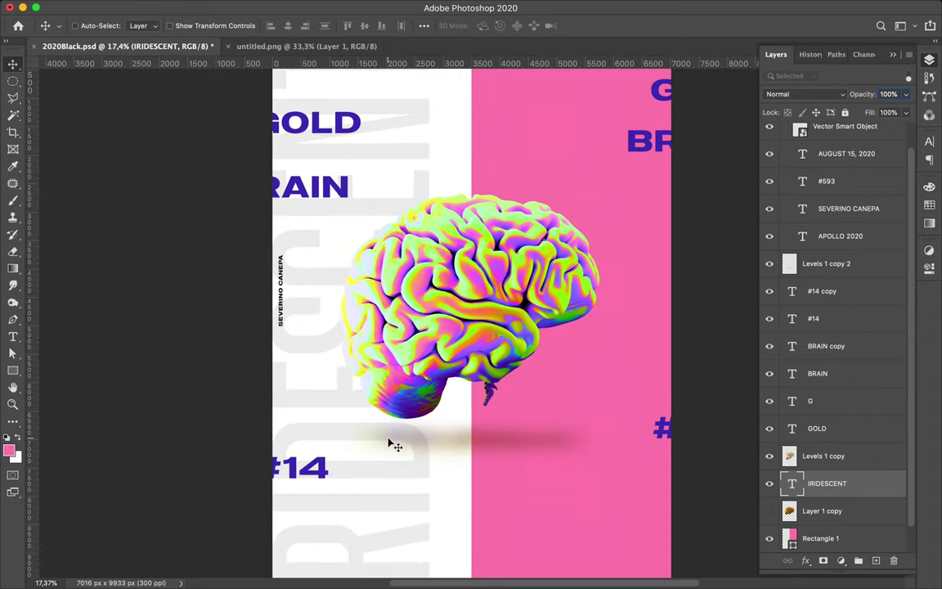
{"action": "scroll", "coordinate": [498, 393], "scroll_direction": "down", "scroll_amount": 1}
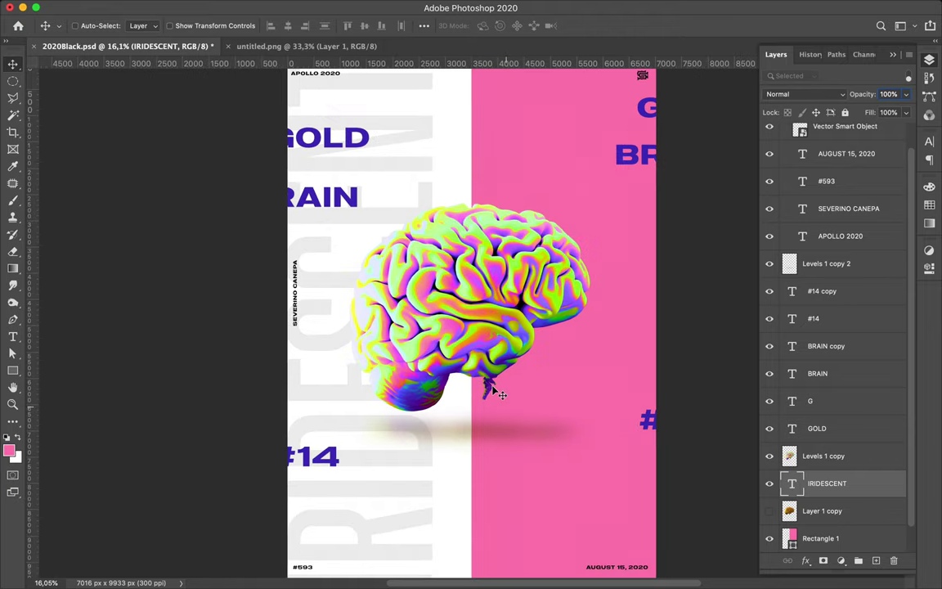
{"action": "key", "text": "ctrl"}
{"action": "left_click", "coordinate": [491, 358], "text": "ctrl+shift"}
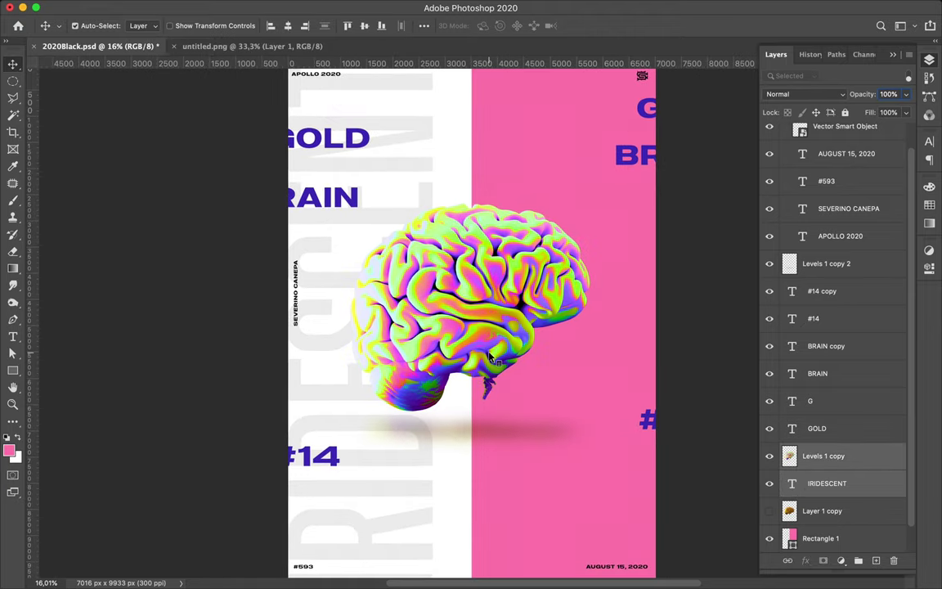
{"action": "left_click_drag", "start_coordinate": [536, 250], "coordinate": [546, 235]}
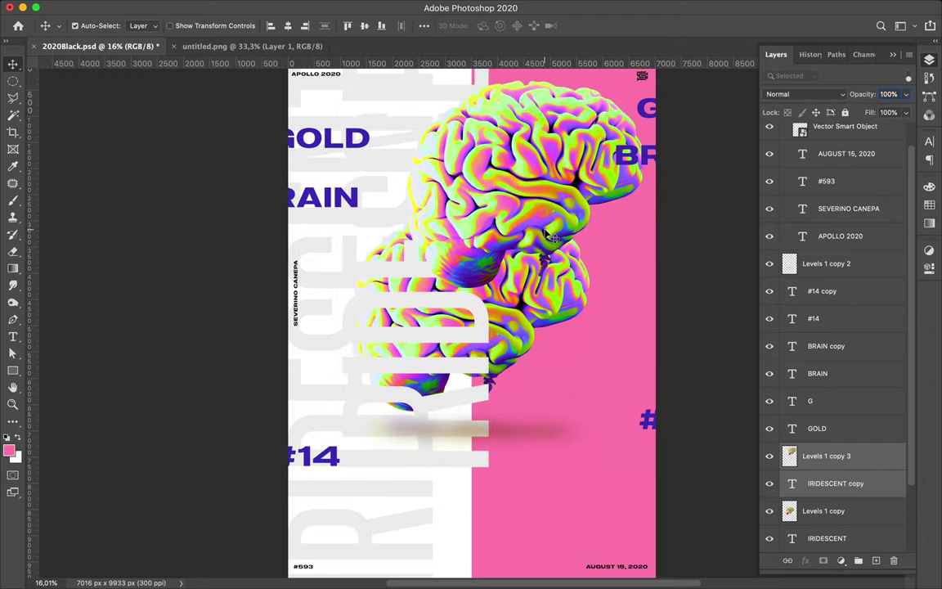
{"action": "key", "text": "ctrl+z"}
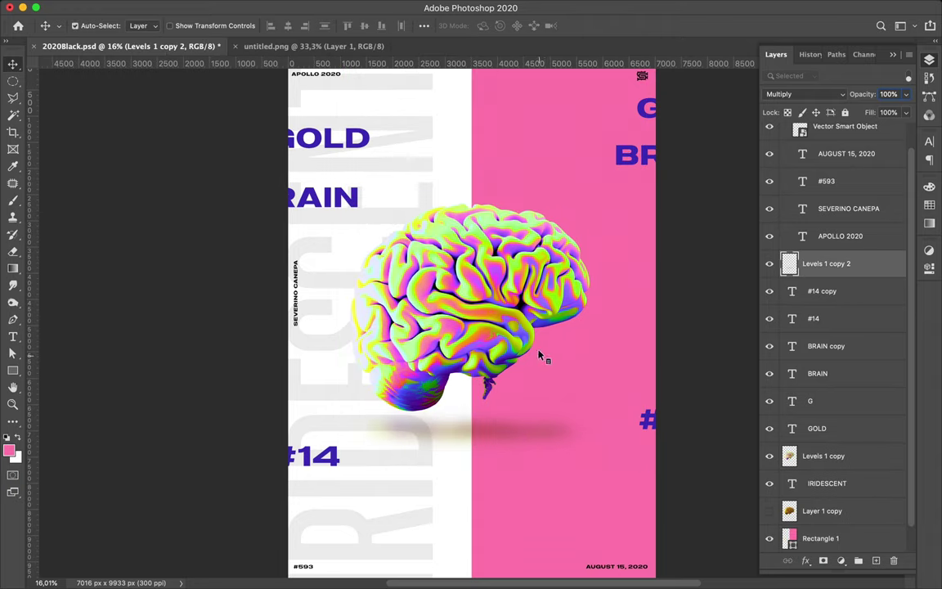
{"action": "left_click", "coordinate": [528, 278], "text": "ctrl"}
{"action": "key", "text": "ctrl"}
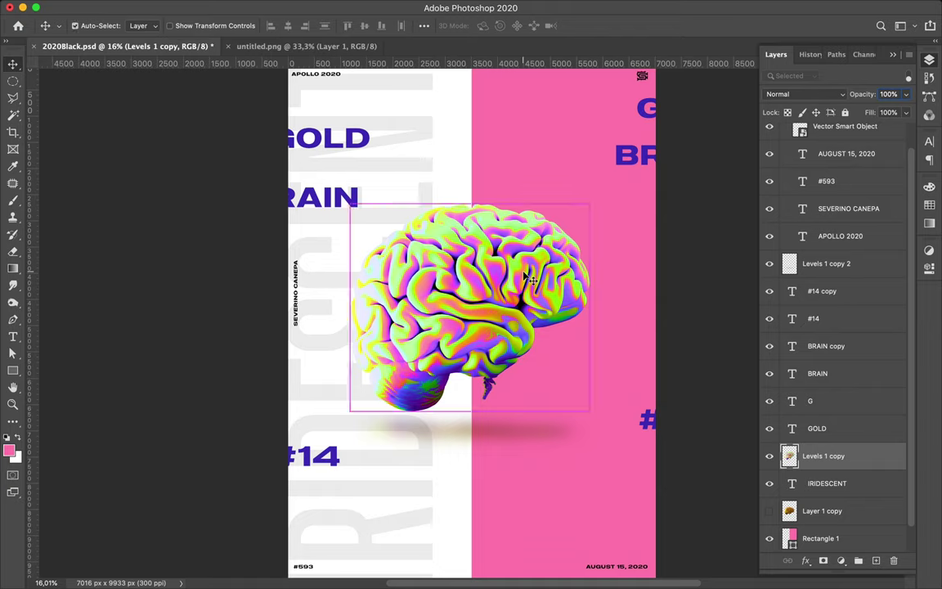
{"action": "left_click_drag", "start_coordinate": [523, 266], "coordinate": [530, 280]}
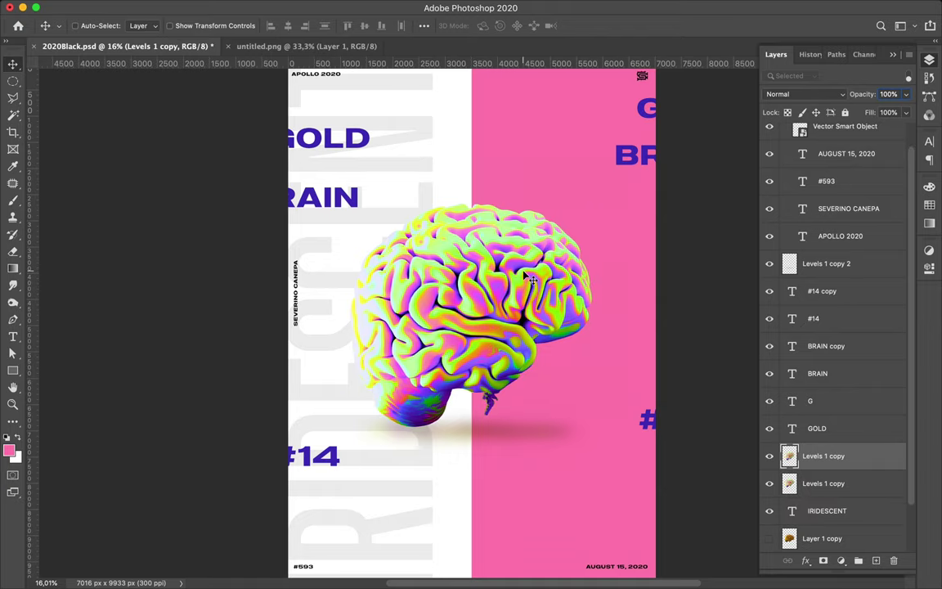
{"action": "key", "text": "ctrl+t"}
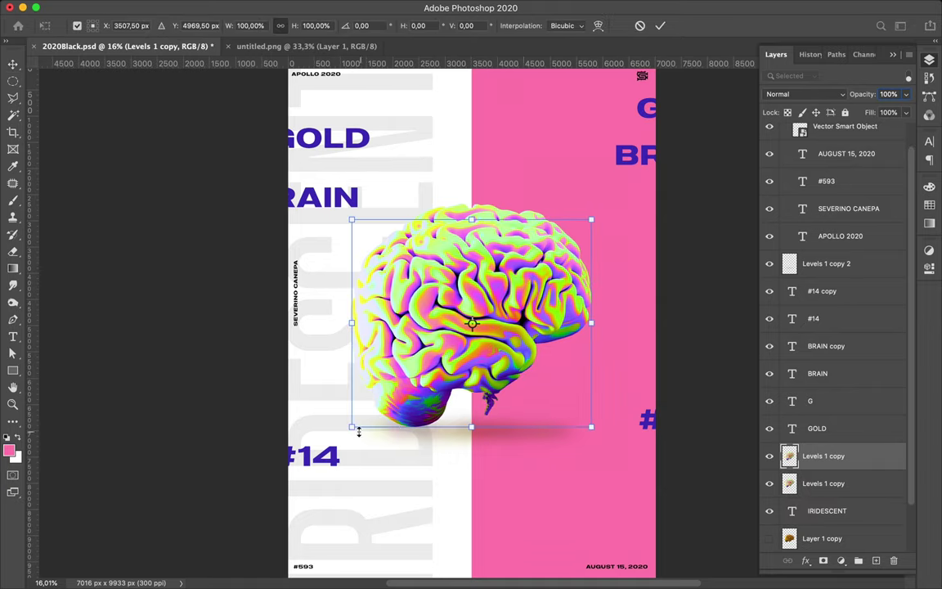
{"action": "mouse_move", "coordinate": [351, 427]}
{"action": "left_mouse_down"}
{"action": "mouse_move", "coordinate": [553, 246]}
{"action": "mouse_move", "coordinate": [540, 170]}
{"action": "left_mouse_up"}
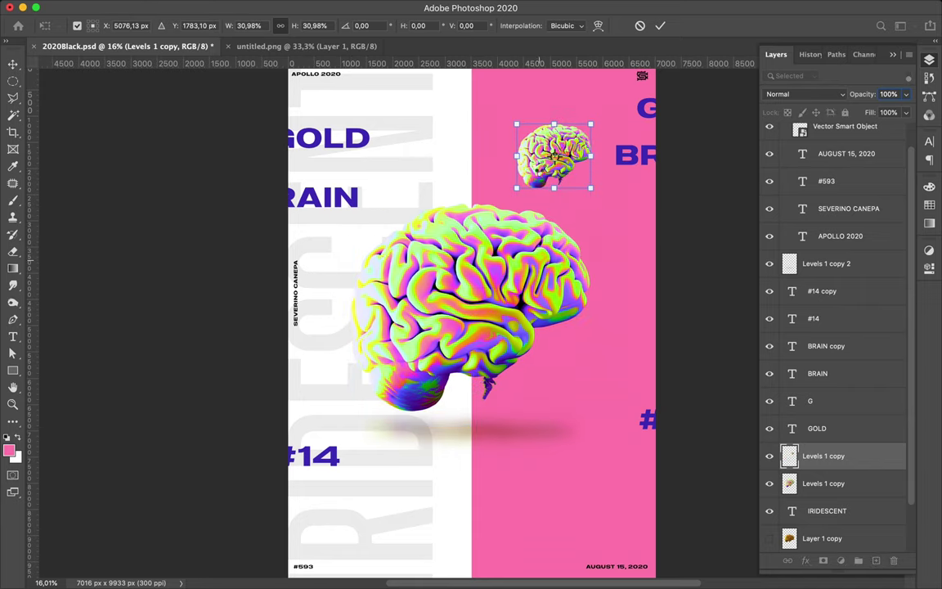
{"action": "key", "text": "Return"}
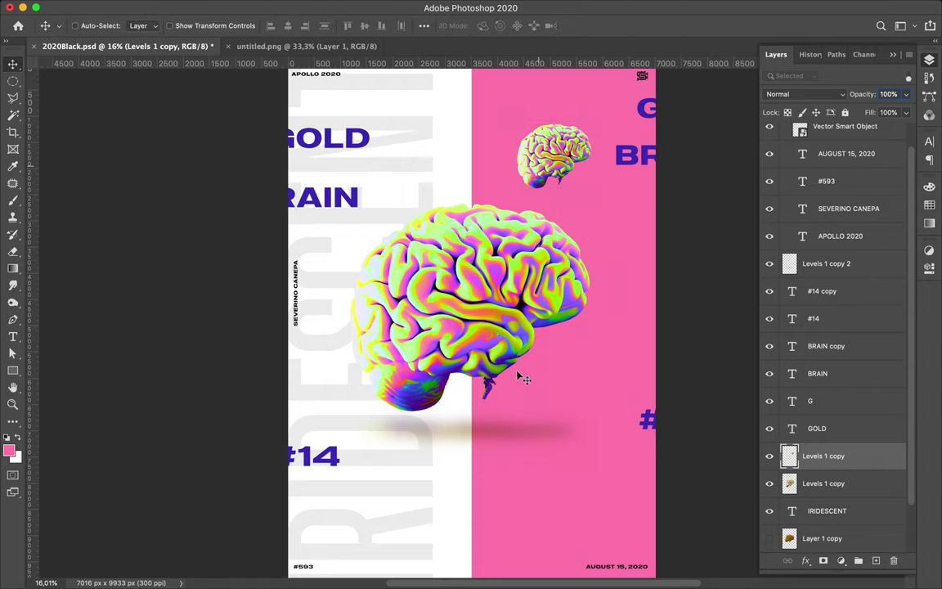
{"action": "key", "text": "ctrl+z"}
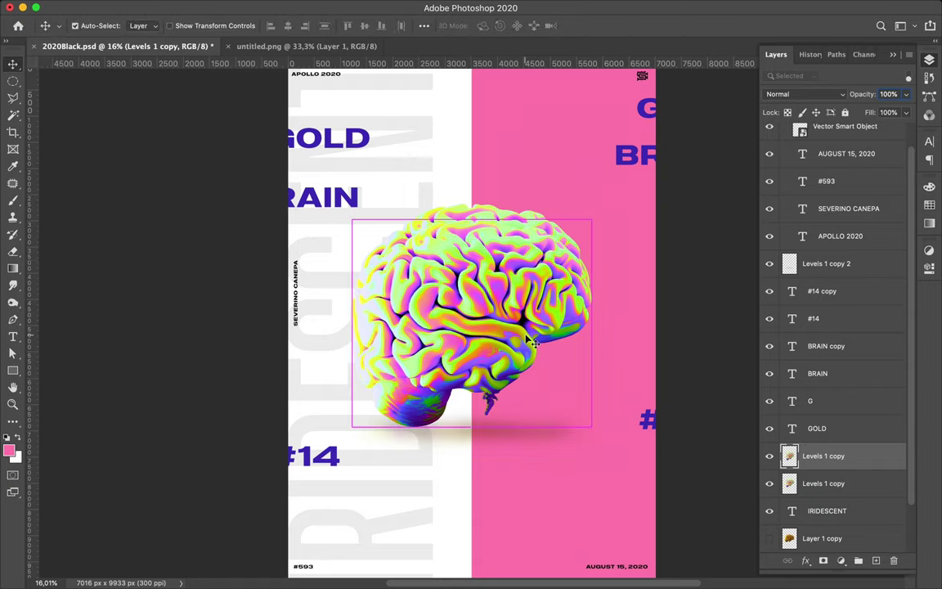
{"action": "key", "text": "ctrl+z"}
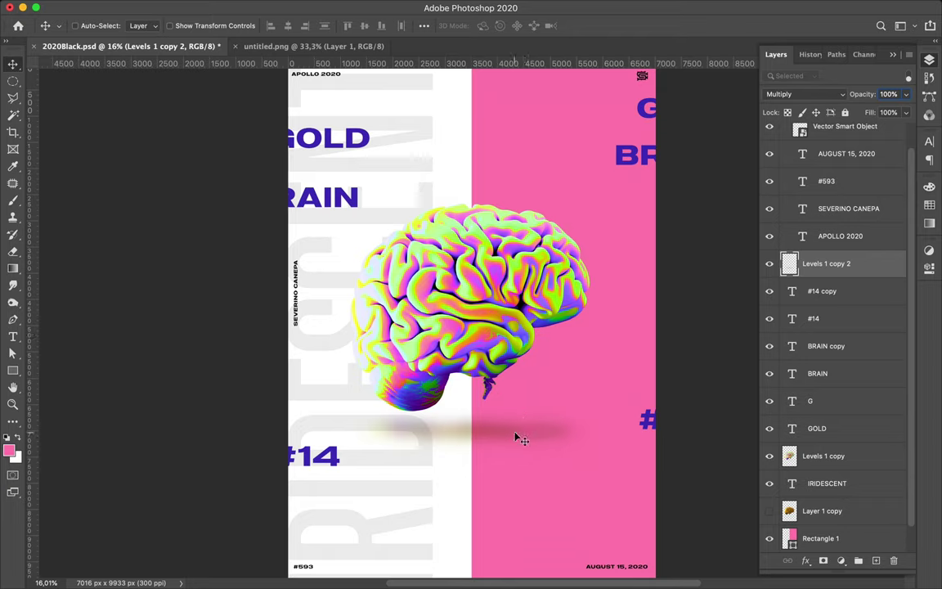
Step: Duplicate both brain layers, dragging the copy up and to the right
{"action": "left_click", "coordinate": [528, 295], "text": "ctrl+shift"}
{"action": "left_click_drag", "start_coordinate": [528, 295], "coordinate": [570, 200]}
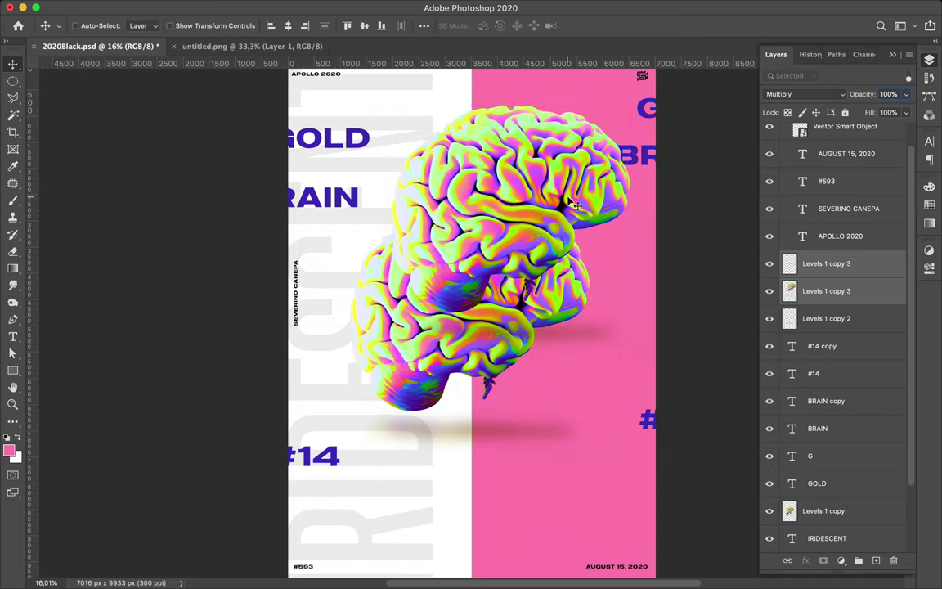
{"action": "left_click_drag", "start_coordinate": [575, 204], "coordinate": [575, 205]}
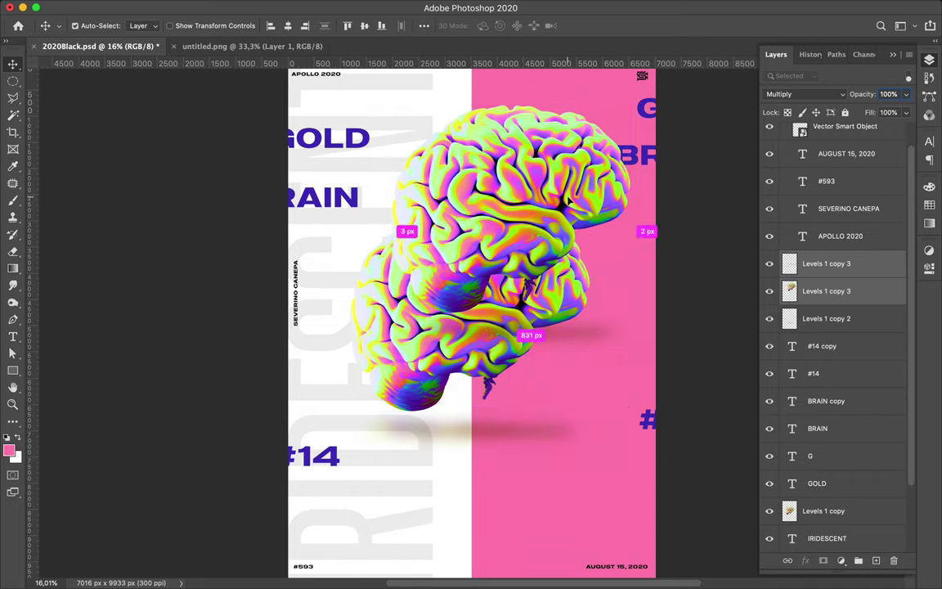
Step: Scale the brain copy to about 28% and place it top right beside BRAIN
{"action": "key", "text": "ctrl+t"}
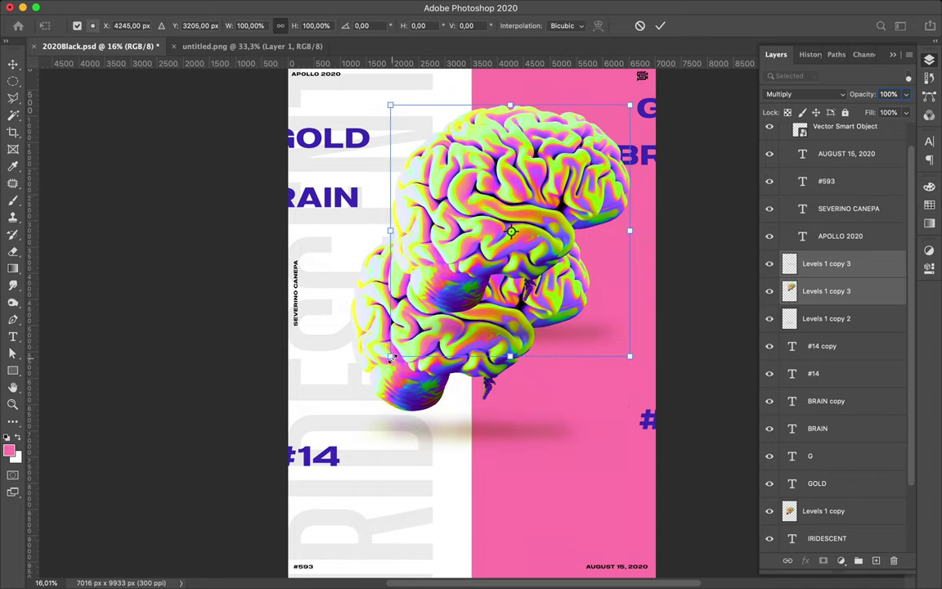
{"action": "left_click_drag", "start_coordinate": [391, 356], "coordinate": [489, 211]}
{"action": "left_click_drag", "start_coordinate": [520, 175], "coordinate": [553, 155]}
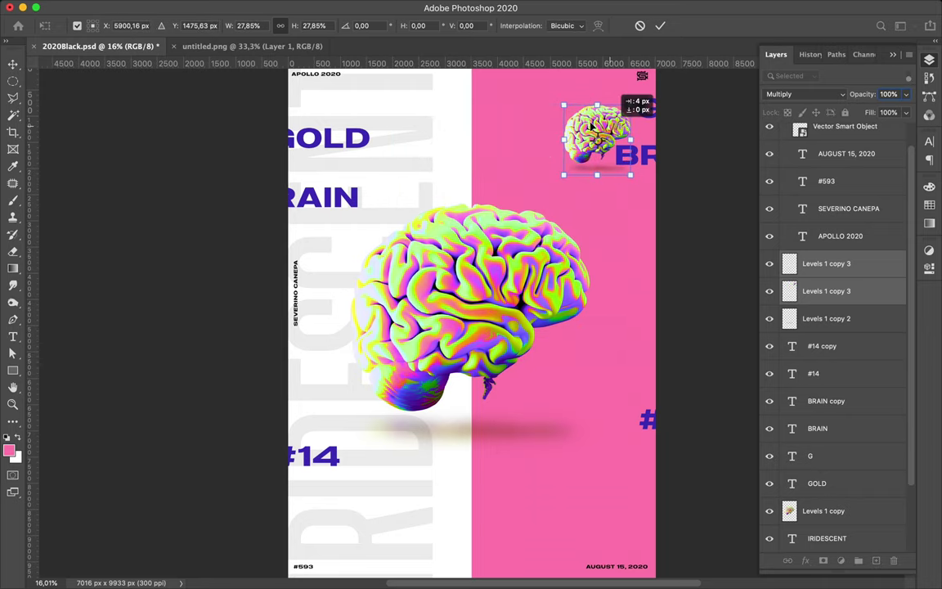
{"action": "left_click_drag", "start_coordinate": [613, 131], "coordinate": [582, 124]}
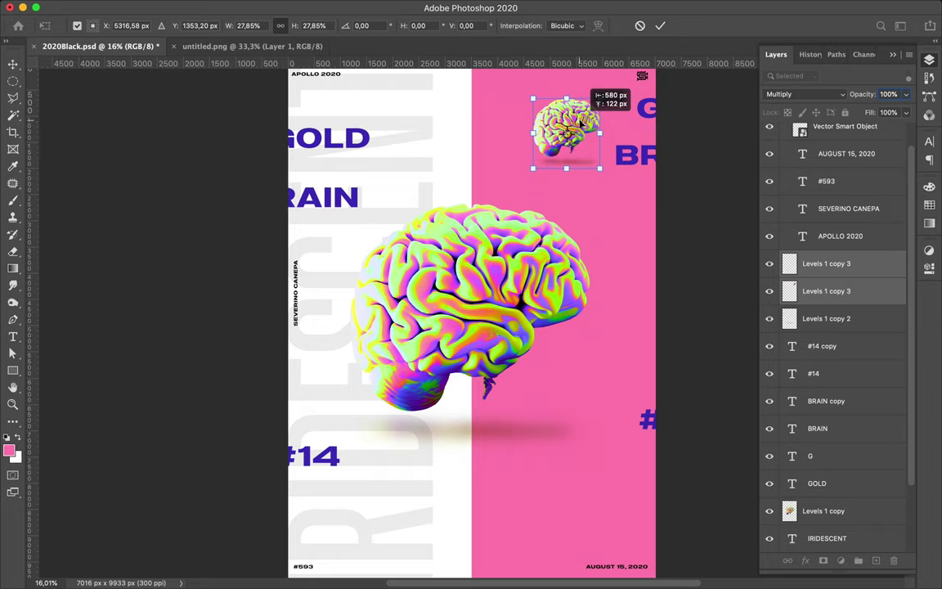
{"action": "left_click_drag", "start_coordinate": [579, 123], "coordinate": [578, 123]}
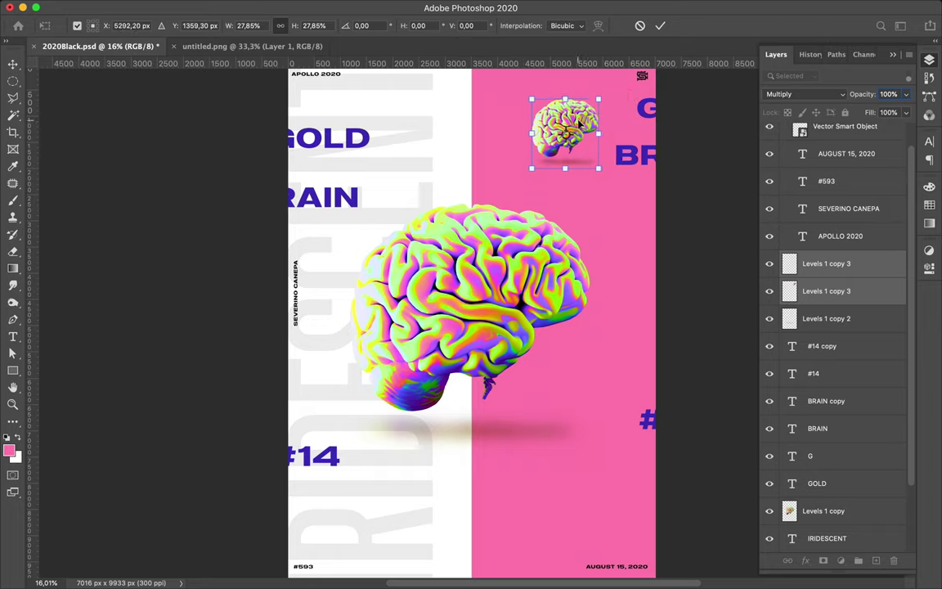
{"action": "key", "text": "Return"}
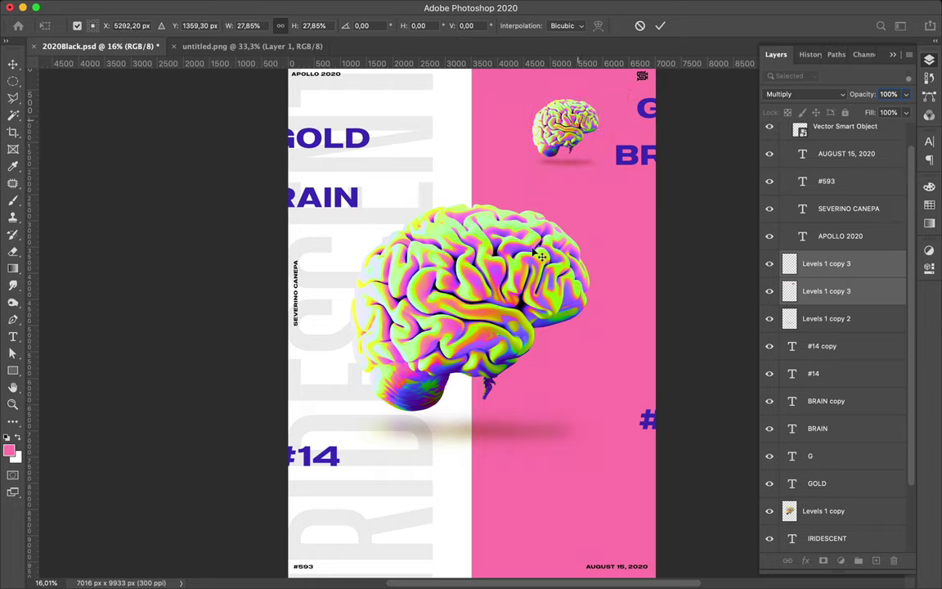
{"action": "left_click", "coordinate": [511, 421]}
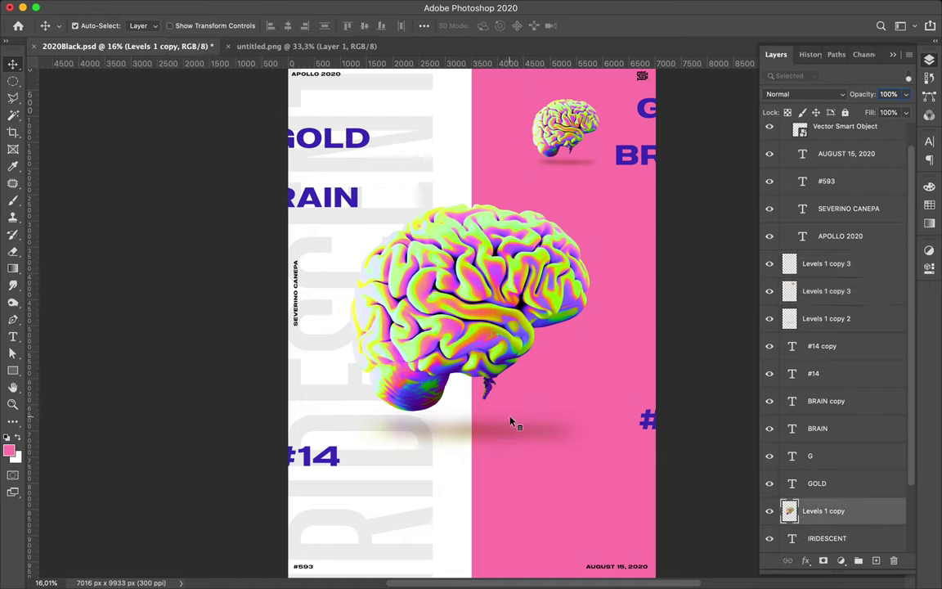
Step: Duplicate the large brain into the lower left and move the copies below Rectangle 1
{"action": "mouse_move", "coordinate": [511, 431]}
{"action": "left_mouse_down"}
{"action": "mouse_move", "coordinate": [458, 458]}
{"action": "mouse_move", "coordinate": [475, 430]}
{"action": "mouse_move", "coordinate": [455, 463]}
{"action": "left_mouse_up"}
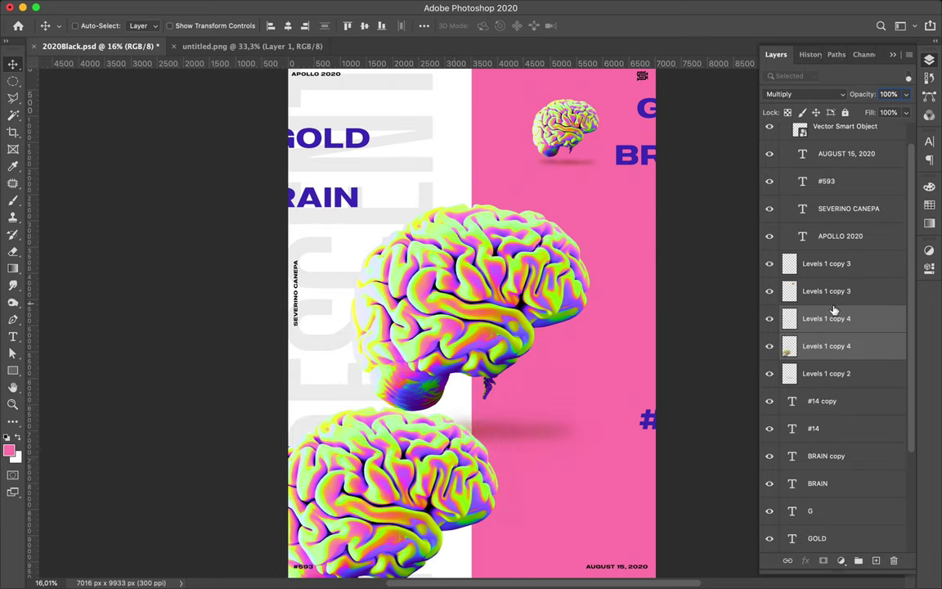
{"action": "mouse_move", "coordinate": [838, 320]}
{"action": "left_mouse_down"}
{"action": "mouse_move", "coordinate": [821, 559]}
{"action": "mouse_move", "coordinate": [815, 531]}
{"action": "left_mouse_up"}
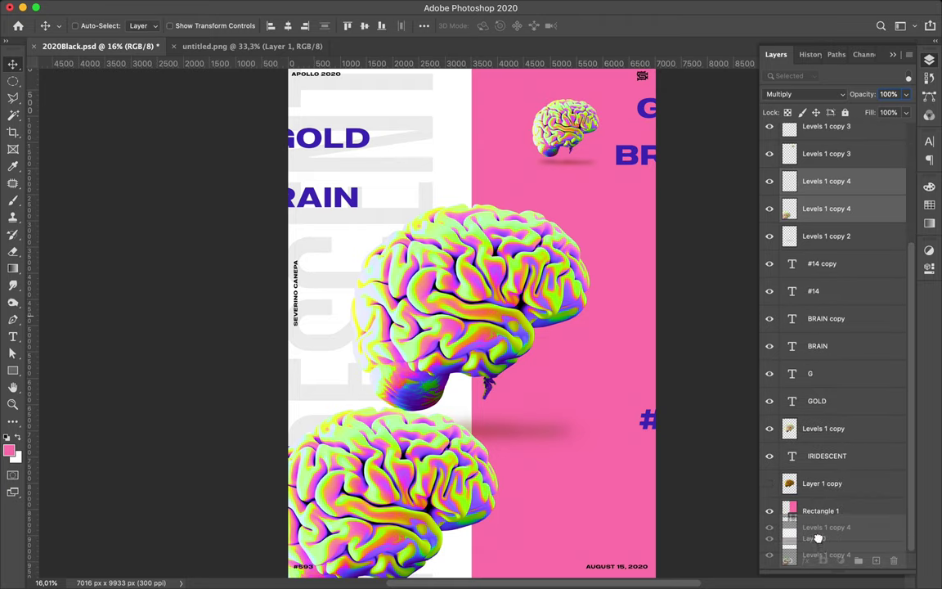
{"action": "left_click_drag", "start_coordinate": [816, 530], "coordinate": [817, 533]}
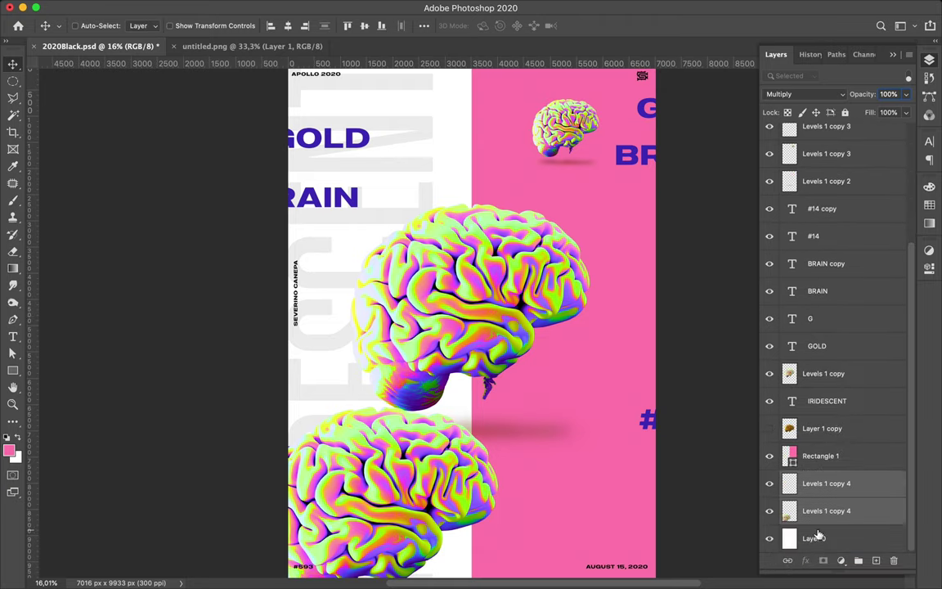
Step: Slide the lower brain copy up beneath the main brain
{"action": "scroll", "coordinate": [524, 409], "scroll_direction": "down", "scroll_amount": 3}
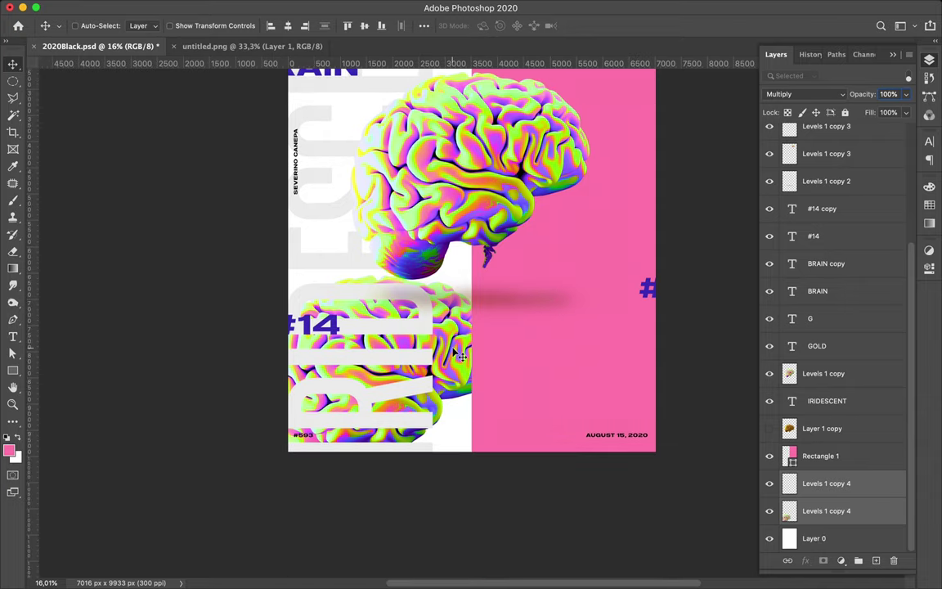
{"action": "left_click_drag", "start_coordinate": [462, 337], "coordinate": [468, 292]}
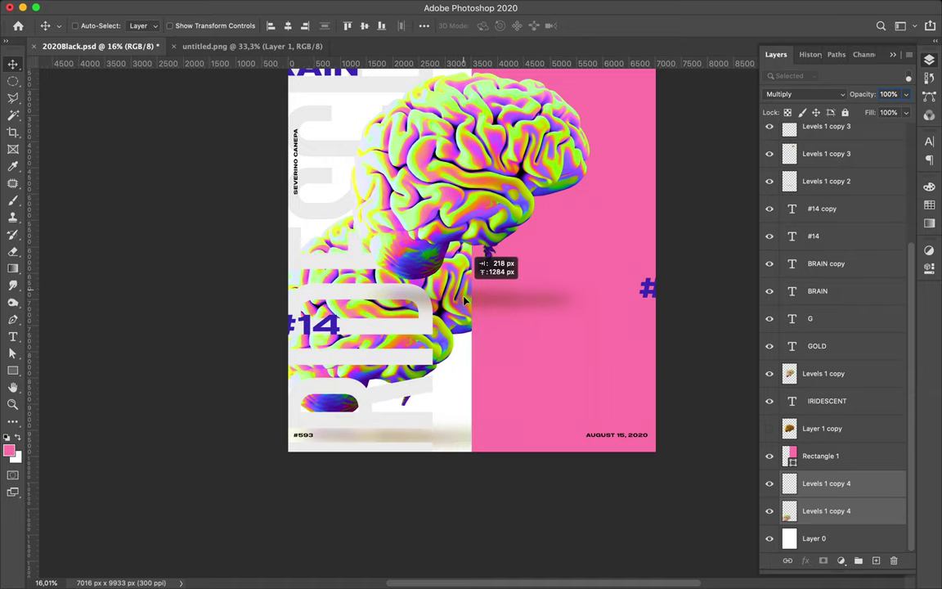
{"action": "left_click_drag", "start_coordinate": [468, 292], "coordinate": [464, 306]}
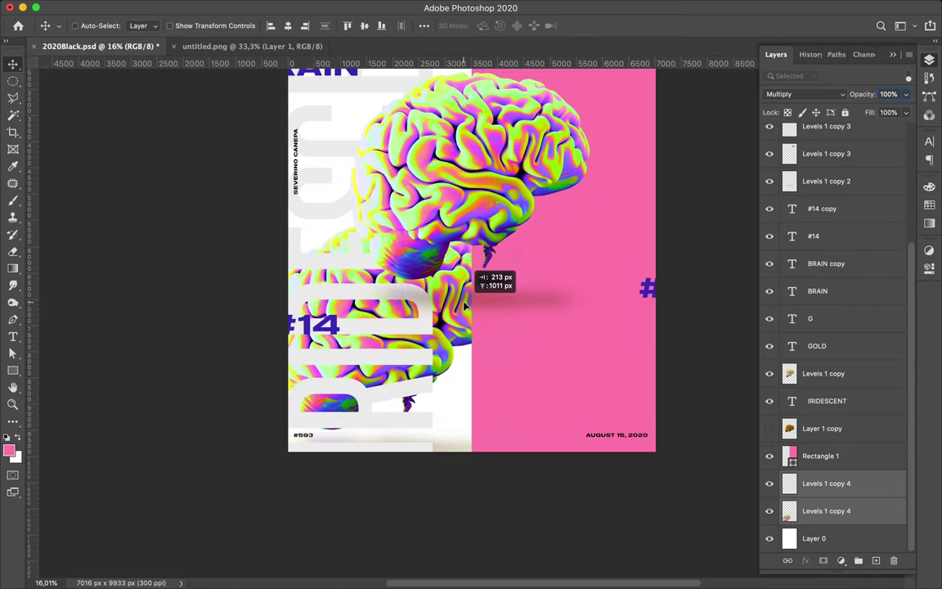
{"action": "scroll", "coordinate": [501, 306], "scroll_direction": "up", "scroll_amount": 3}
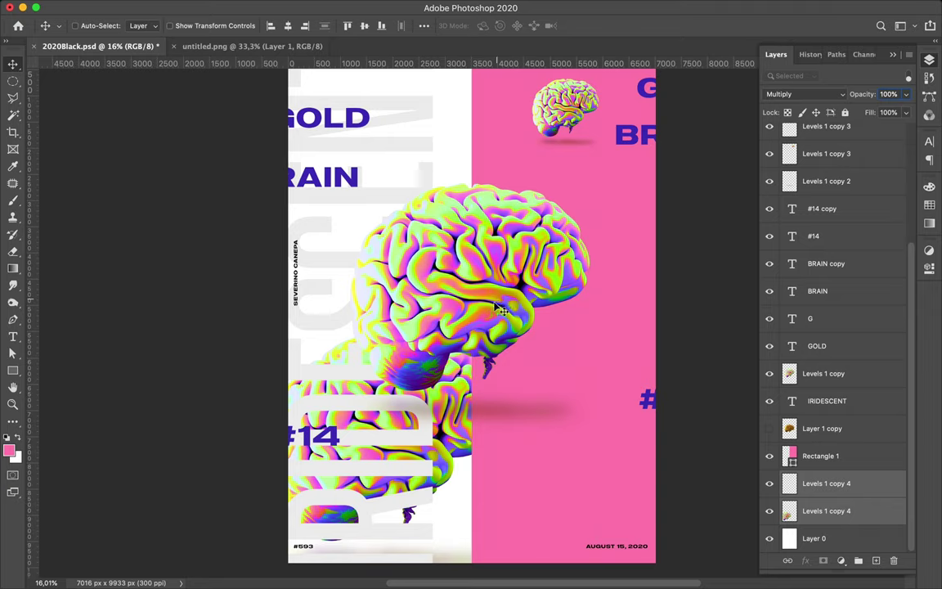
Step: Scale the main brain and its shadow to 79.57% and nudge them slightly down
{"action": "left_click", "coordinate": [505, 366], "text": "ctrl"}
{"action": "left_click", "coordinate": [505, 411], "text": "shift"}
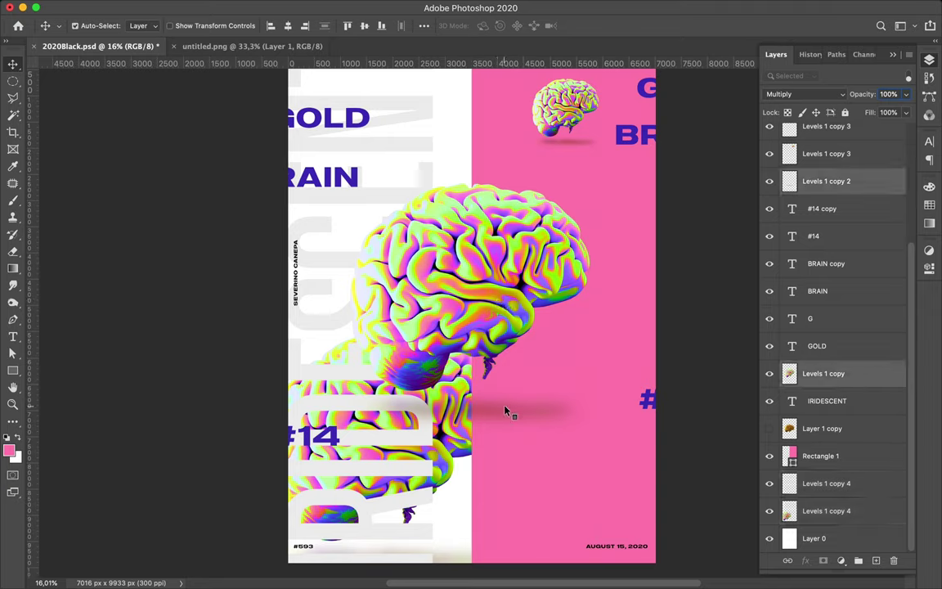
{"action": "key", "text": "ctrl+t"}
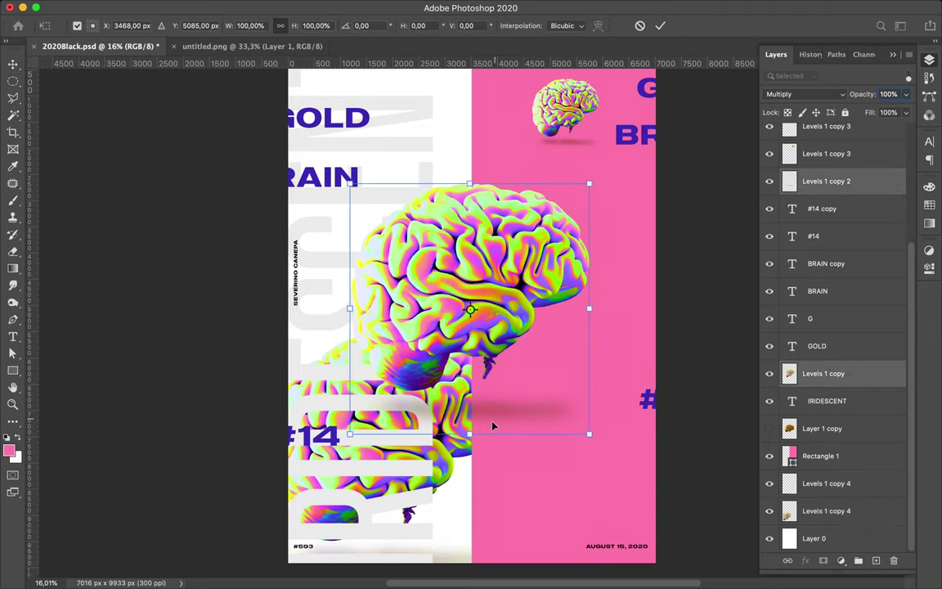
{"action": "left_click_drag", "start_coordinate": [470, 434], "coordinate": [478, 385]}
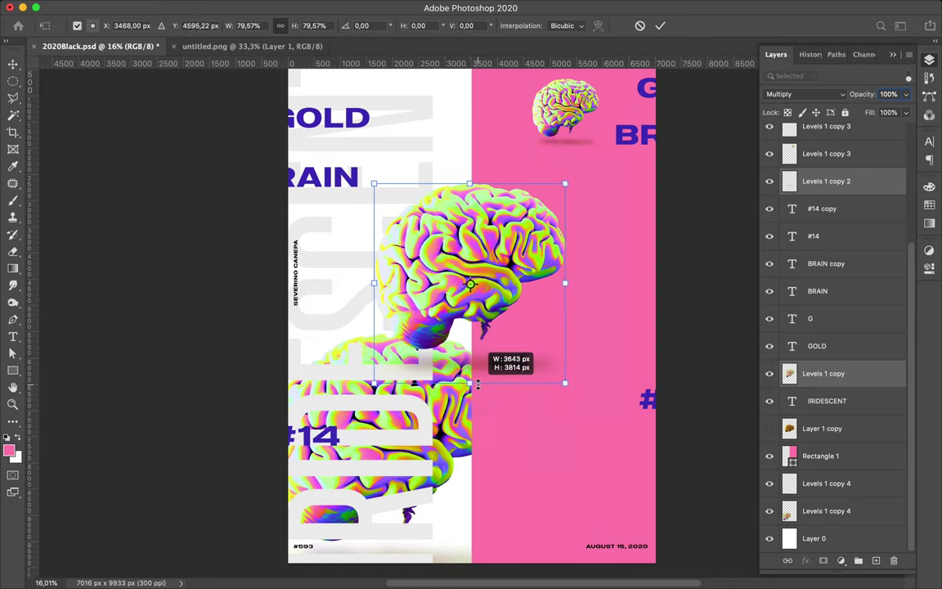
{"action": "left_click_drag", "start_coordinate": [477, 385], "coordinate": [477, 382]}
{"action": "left_click_drag", "start_coordinate": [488, 283], "coordinate": [488, 288]}
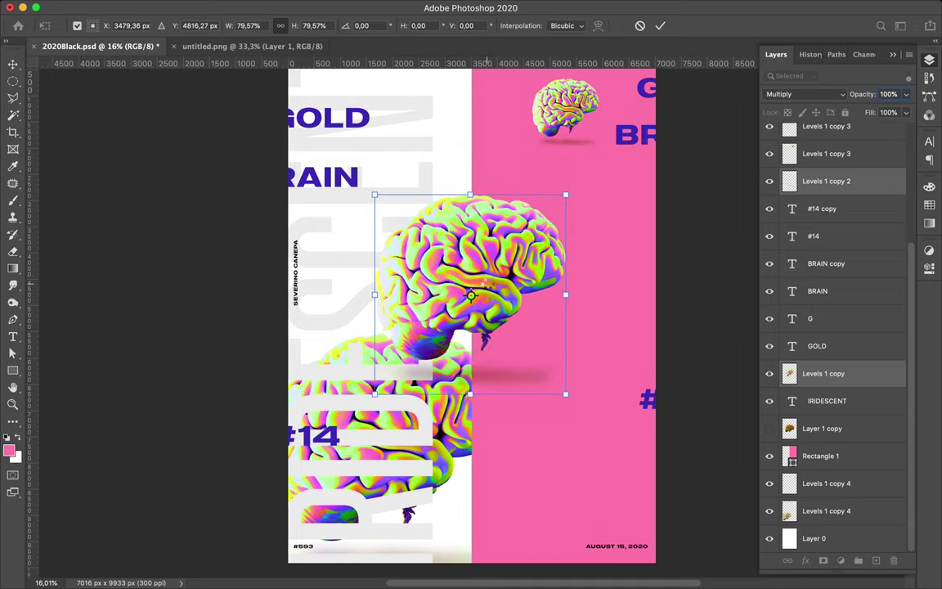
{"action": "key", "text": "Return"}
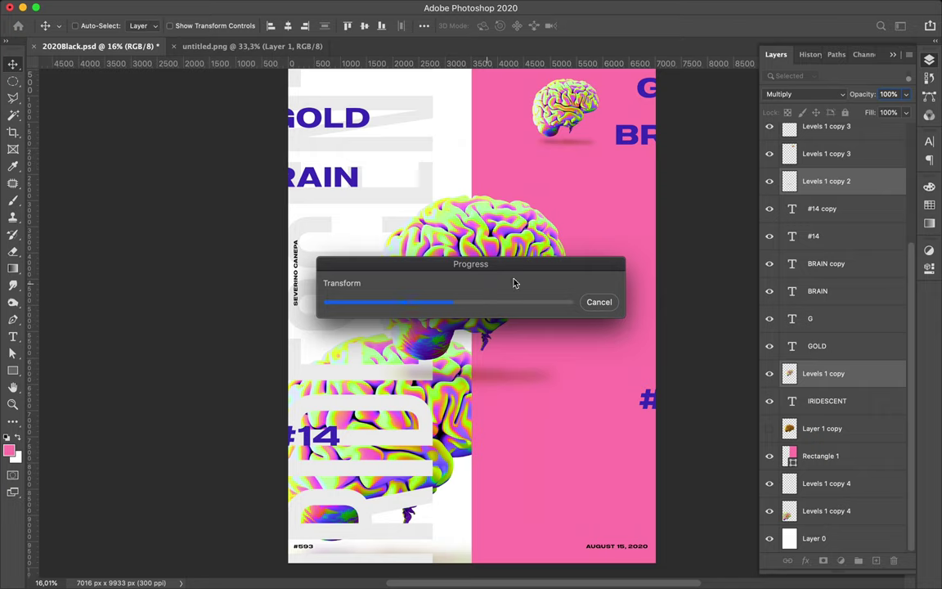
Step: Merge the two lower brain copy layers and move that brain down toward the bottom
{"action": "scroll", "coordinate": [578, 309], "scroll_direction": "up", "scroll_amount": 3}
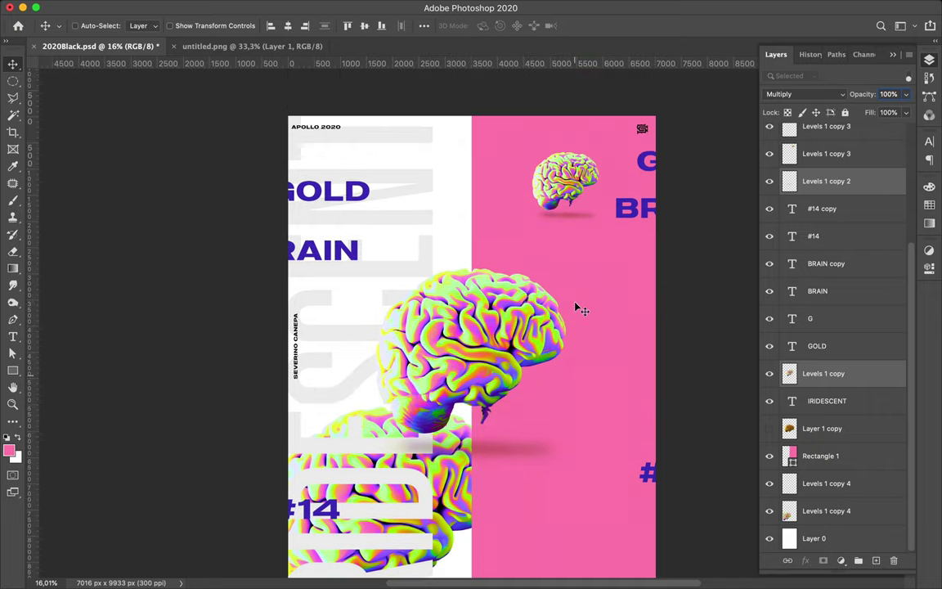
{"action": "scroll", "coordinate": [578, 309], "scroll_direction": "down", "scroll_amount": 3}
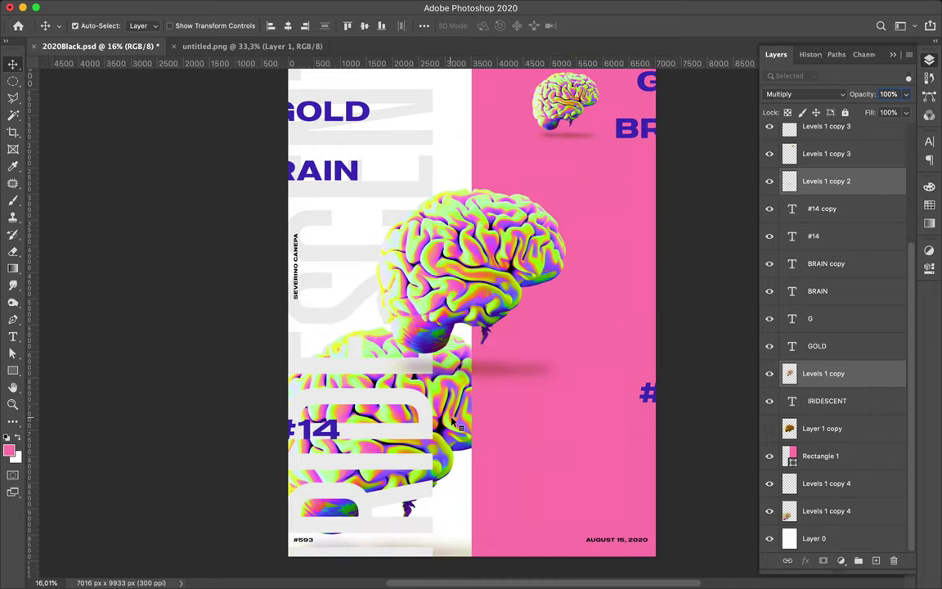
{"action": "left_click", "coordinate": [455, 422]}
{"action": "left_click", "coordinate": [455, 556]}
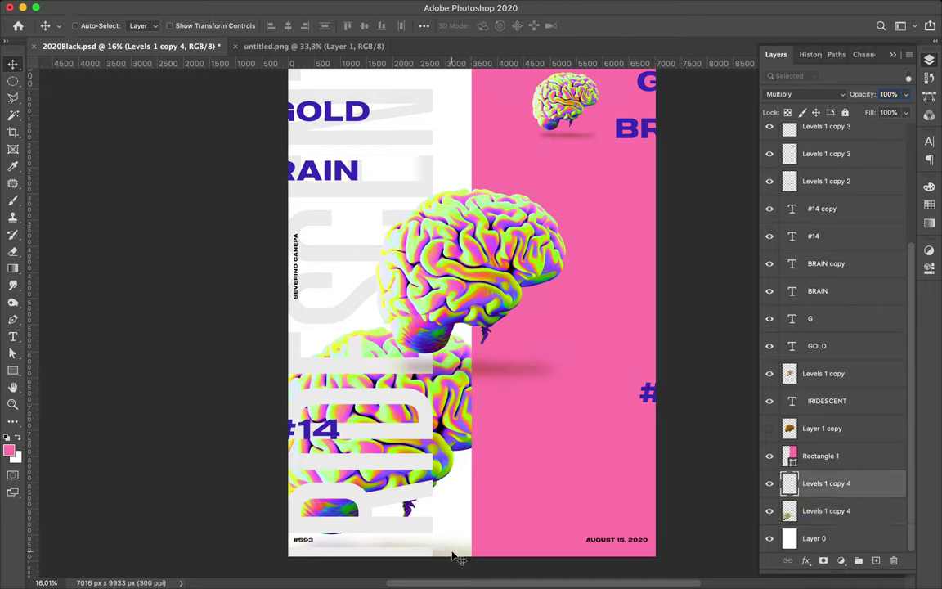
{"action": "key", "text": "ctrl+e"}
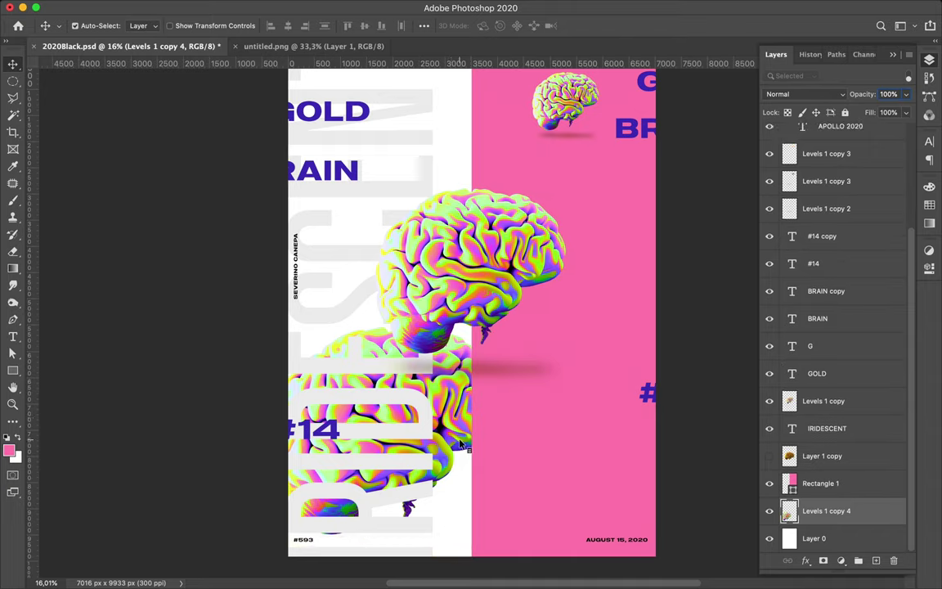
{"action": "left_click_drag", "start_coordinate": [461, 445], "coordinate": [454, 493]}
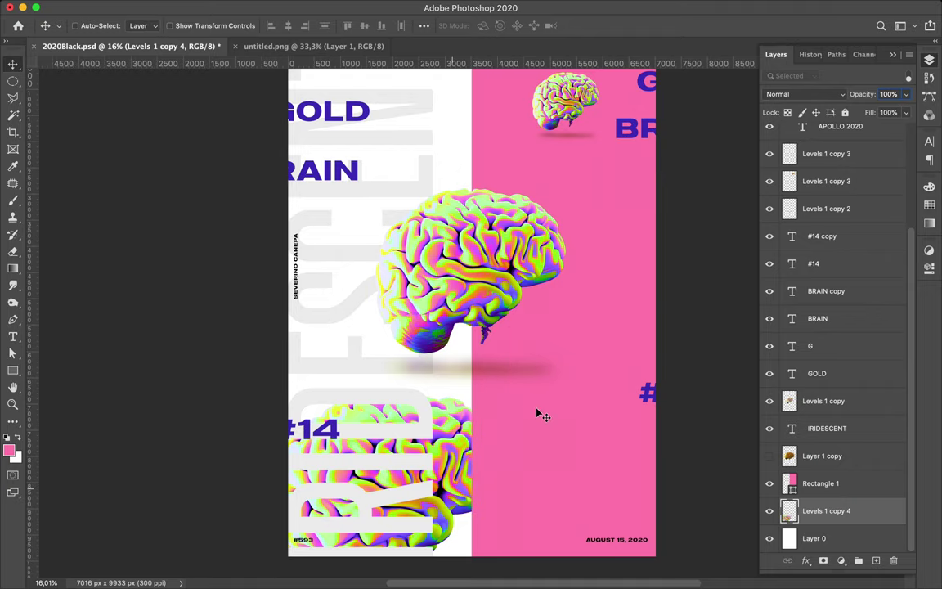
{"action": "scroll", "coordinate": [538, 415], "scroll_direction": "up", "scroll_amount": 3}
{"action": "scroll", "coordinate": [538, 415], "scroll_direction": "down", "scroll_amount": 3}
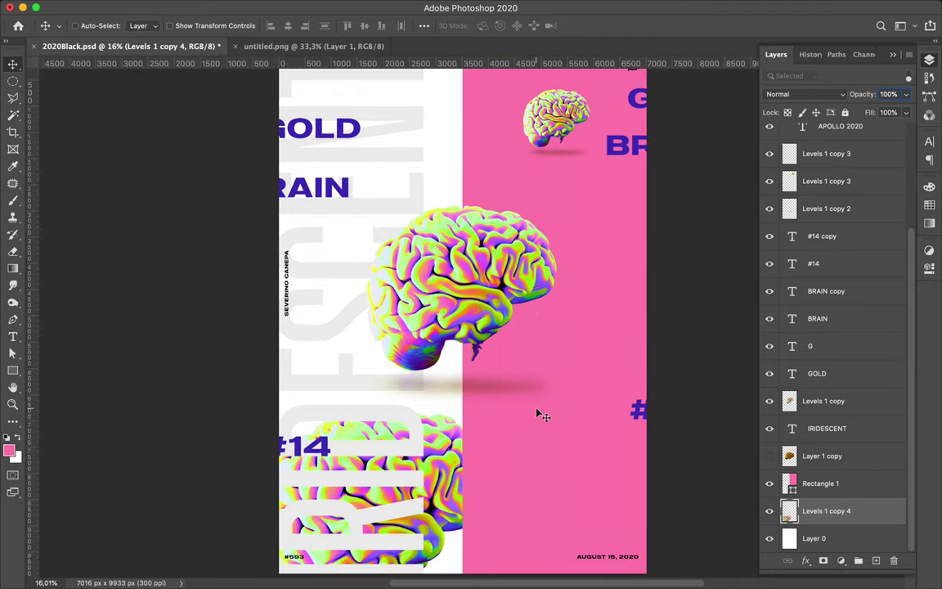
{"action": "scroll", "coordinate": [538, 415], "scroll_direction": "up", "scroll_amount": 3}
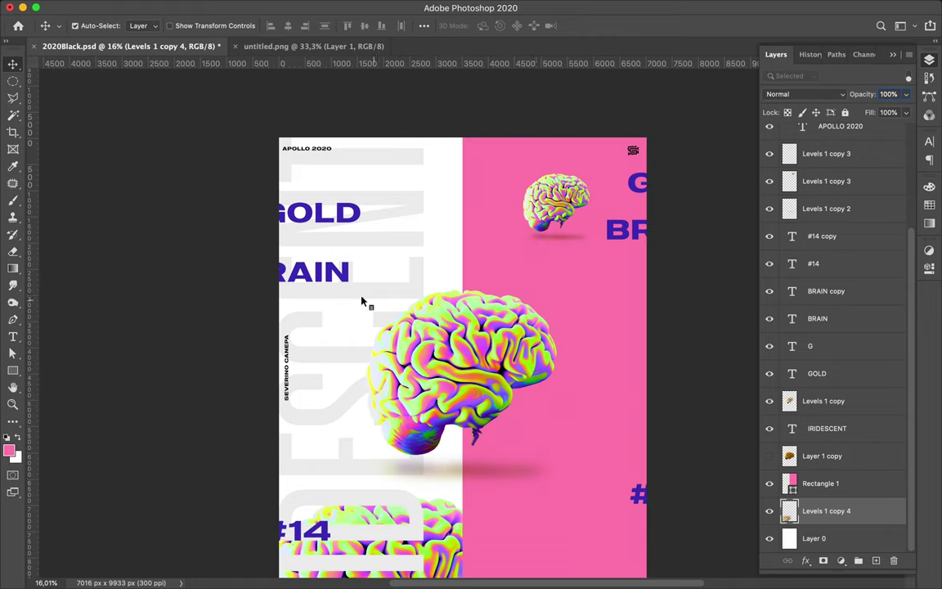
{"action": "left_click", "coordinate": [346, 278]}
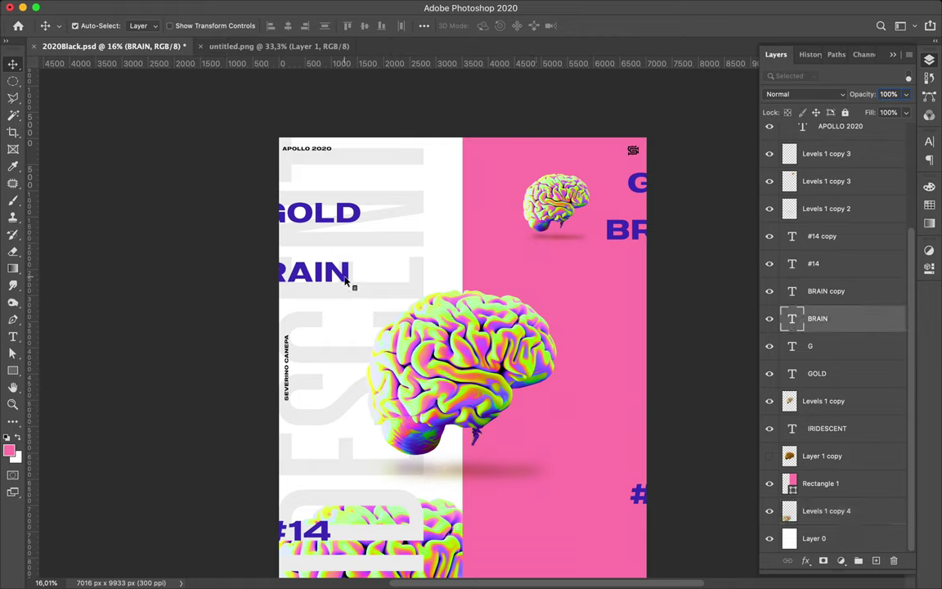
Step: Select the purple GOLD, BRAIN, G, # and #14 text layers together
{"action": "left_click", "coordinate": [348, 218], "text": "shift"}
{"action": "left_click", "coordinate": [617, 228], "text": "shift"}
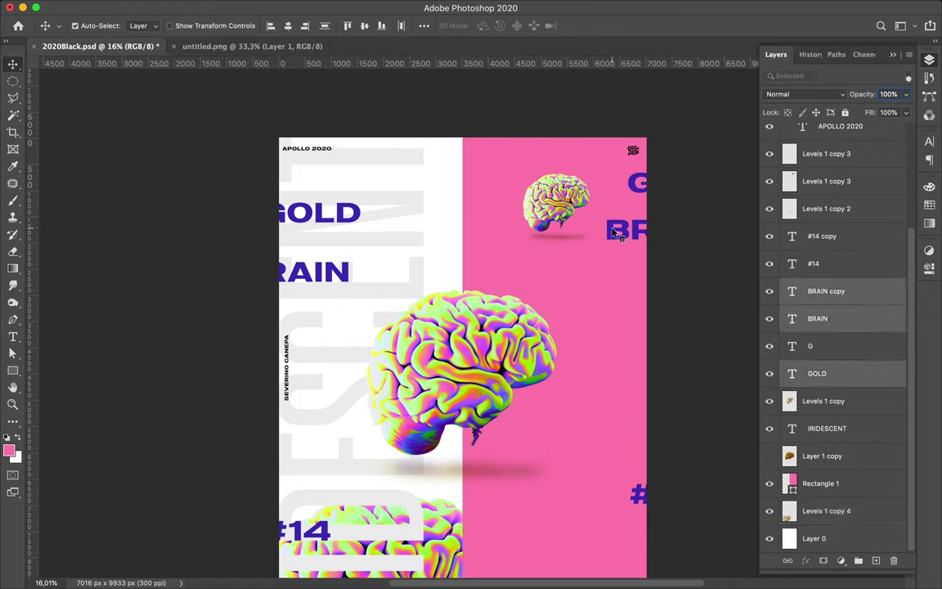
{"action": "left_click", "coordinate": [638, 186], "text": "shift"}
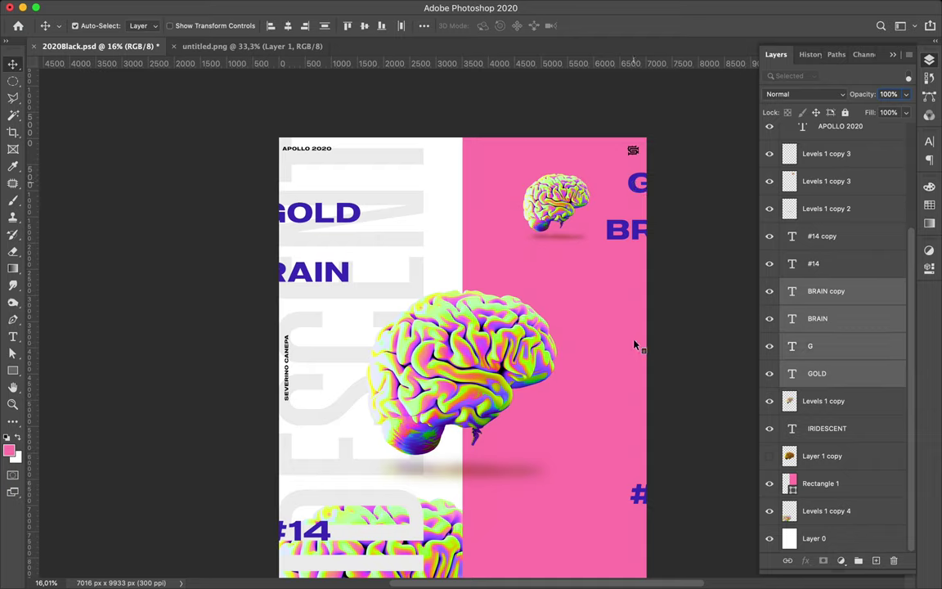
{"action": "left_click", "coordinate": [639, 494], "text": "shift"}
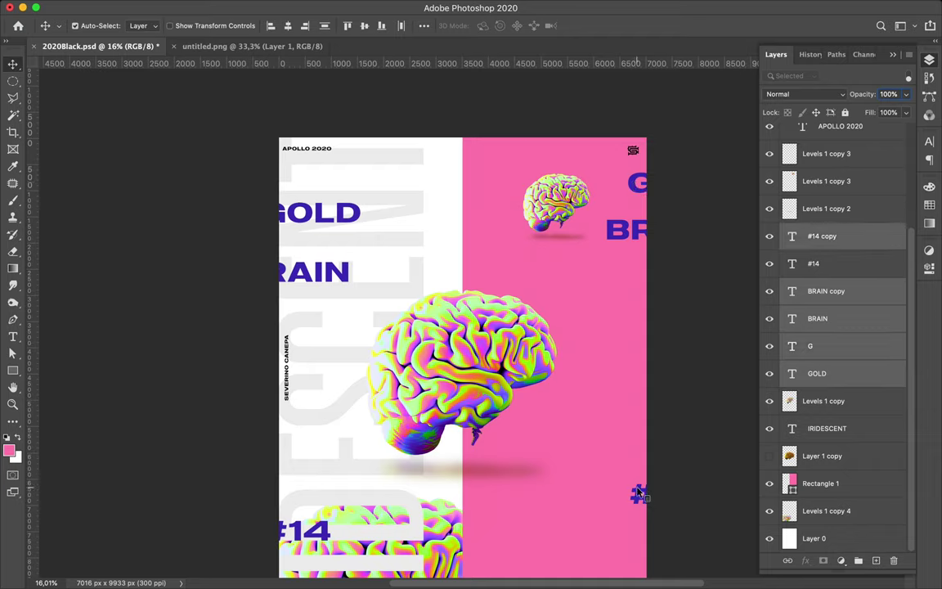
{"action": "left_click", "coordinate": [330, 540], "text": "shift"}
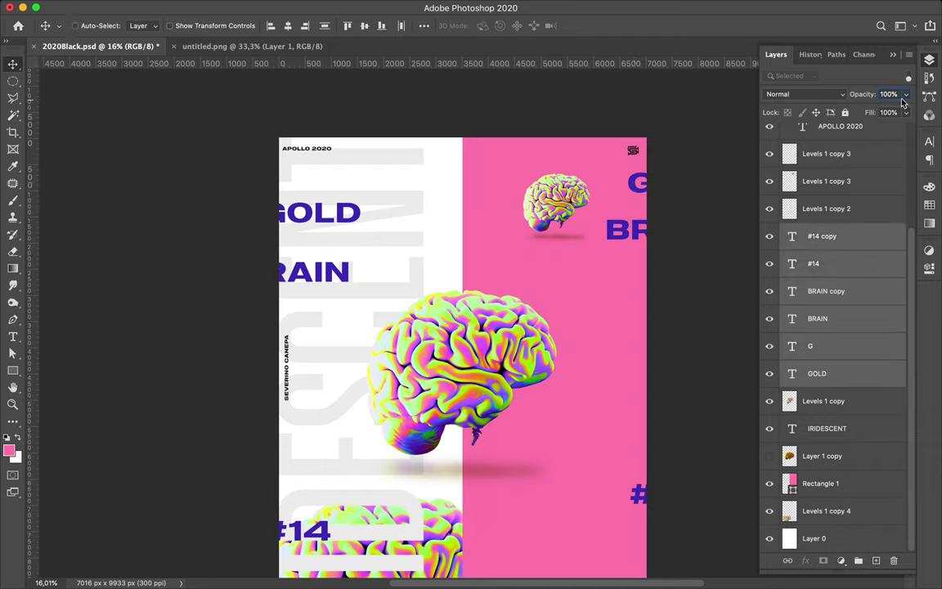
Step: Set the selected text's Molde font style to Expanded-Semibold
{"action": "left_click", "coordinate": [929, 143]}
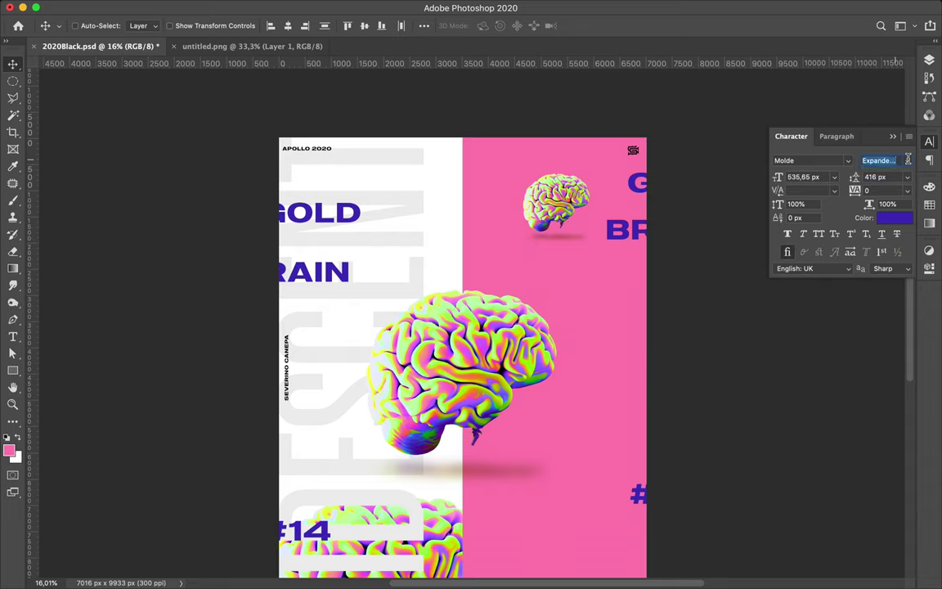
{"action": "left_click", "coordinate": [904, 159]}
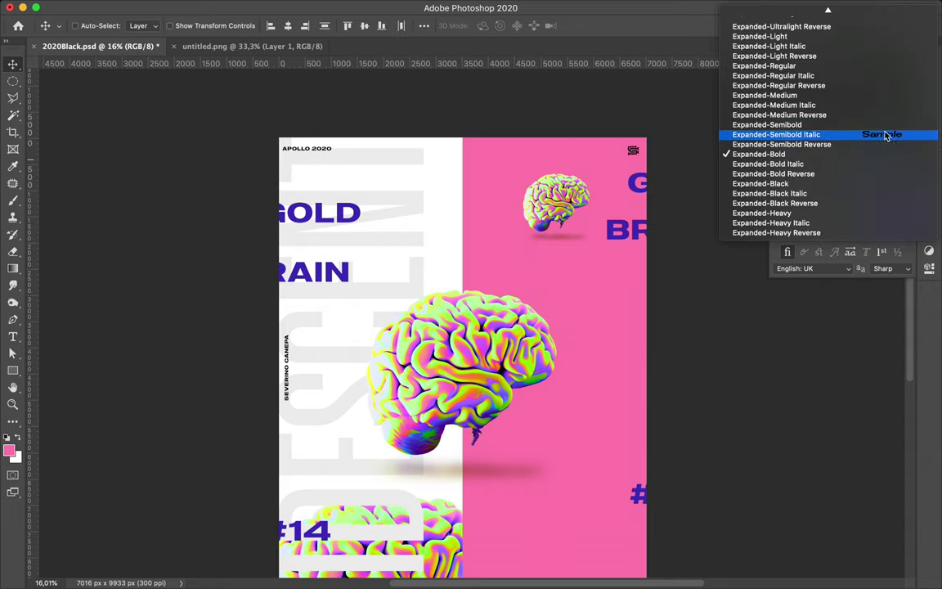
{"action": "key", "text": "Escape"}
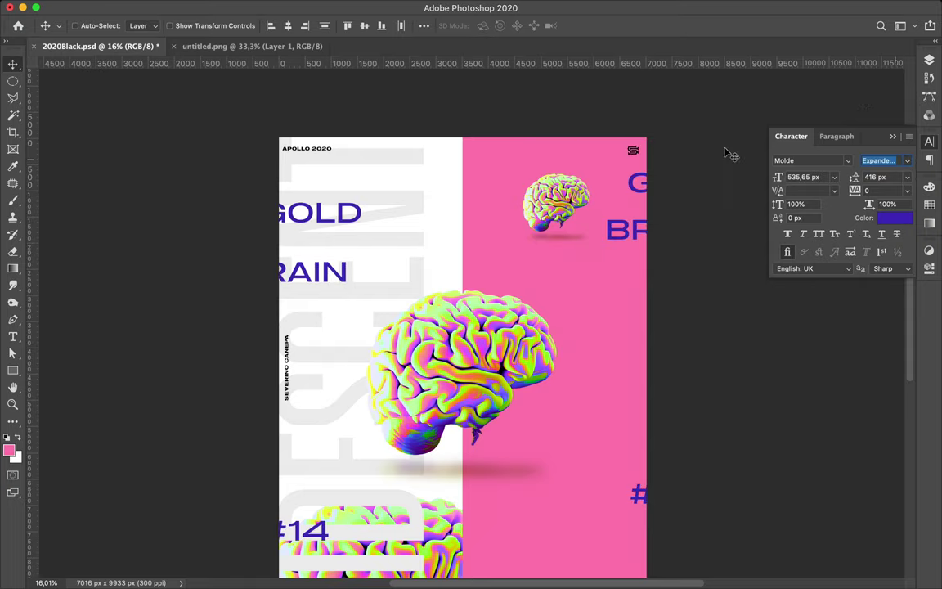
{"action": "left_click", "coordinate": [906, 161]}
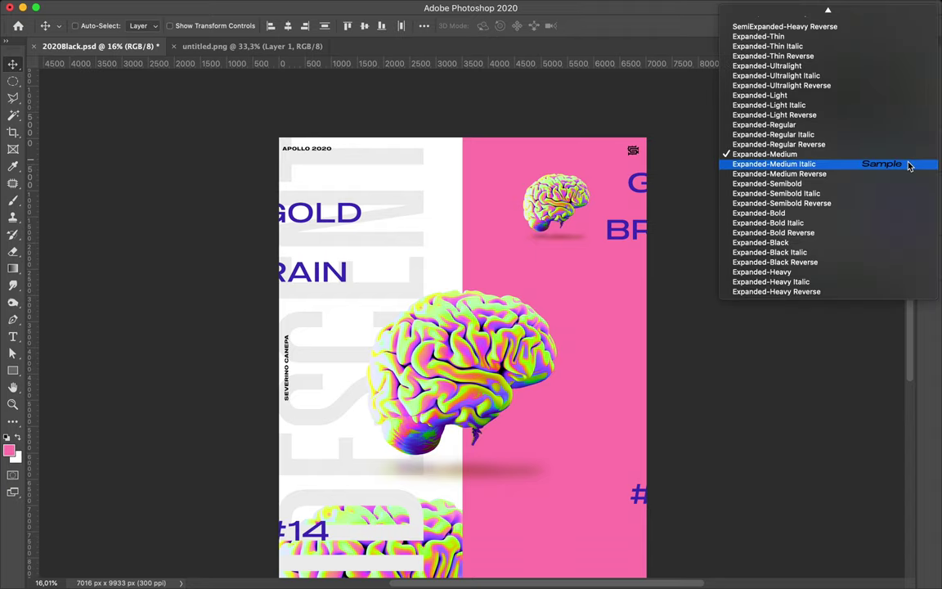
{"action": "left_click", "coordinate": [902, 184]}
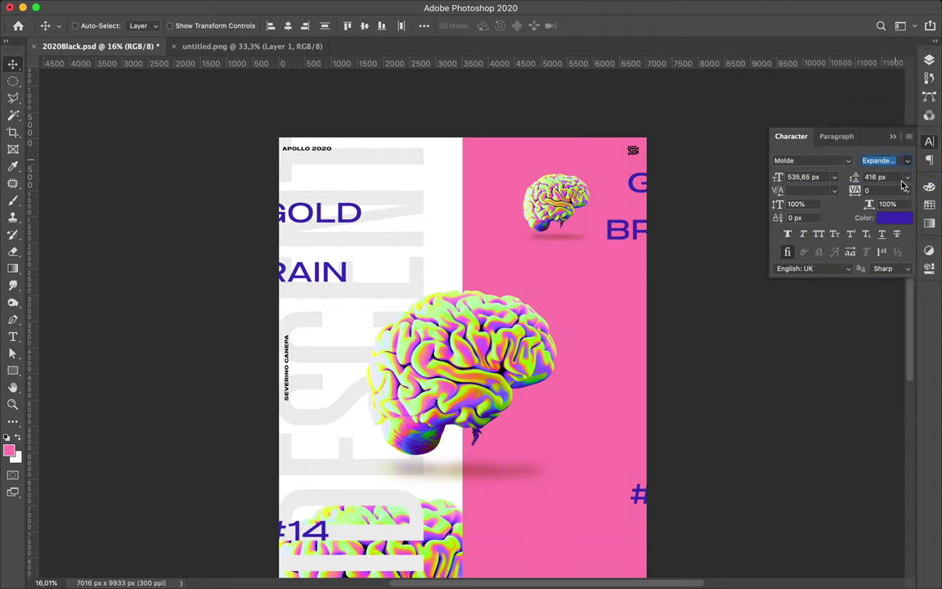
Step: Reduce the purple headline font size to 376 px
{"action": "left_click", "coordinate": [819, 178]}
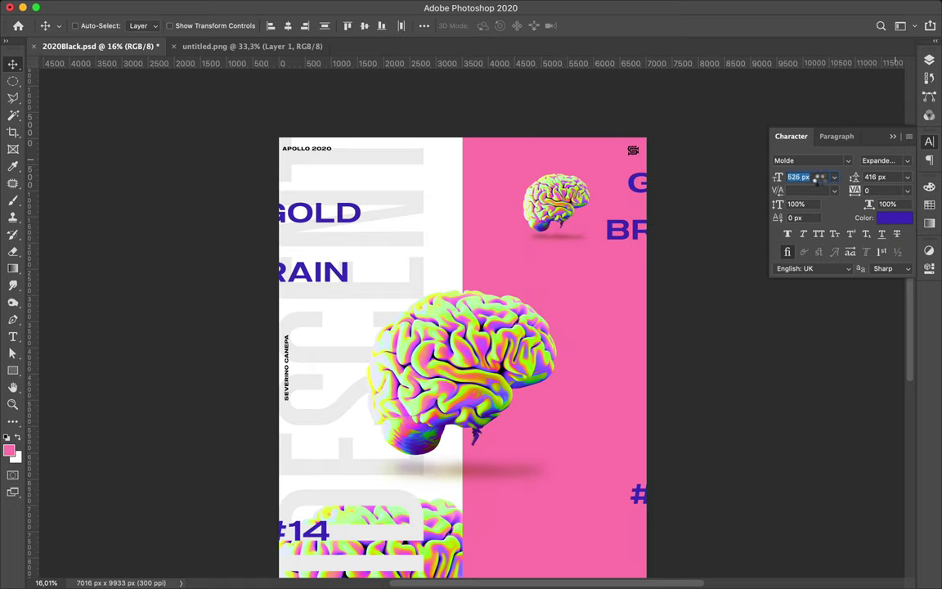
{"action": "scroll", "coordinate": [819, 178], "scroll_direction": "down", "scroll_amount": 10}
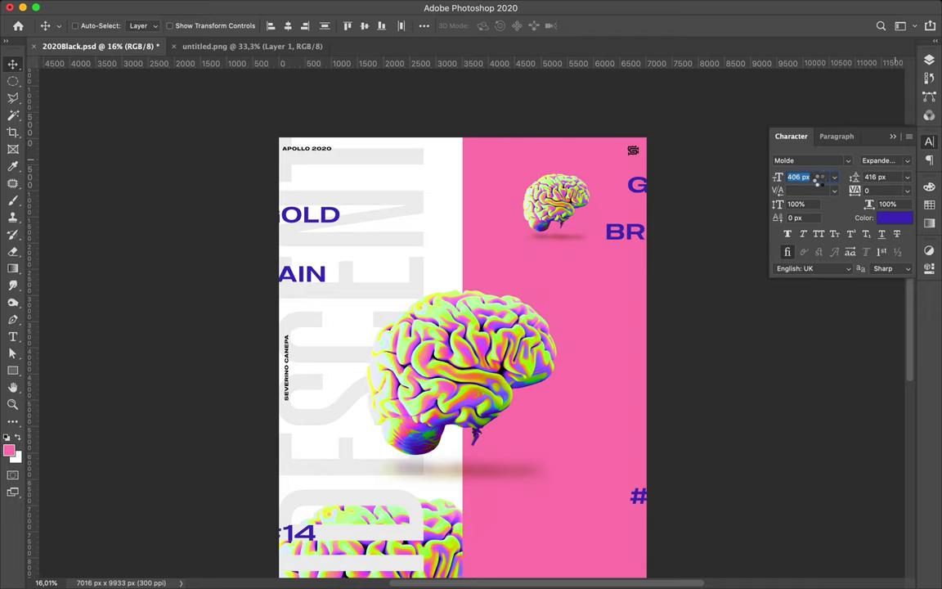
{"action": "key", "text": "shift+Down"}
{"action": "key", "text": "shift+Down"}
{"action": "key", "text": "shift+Down"}
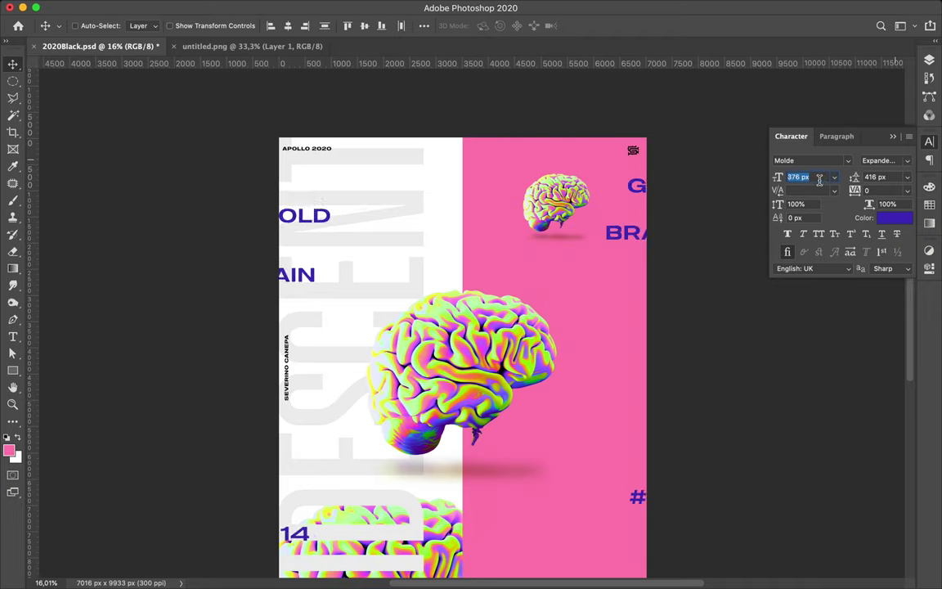
Step: Try tracking values of 200 and 400, then reset letter spacing to 0
{"action": "left_click", "coordinate": [876, 189]}
{"action": "type", "text": "200"}
{"action": "key", "text": "Return"}
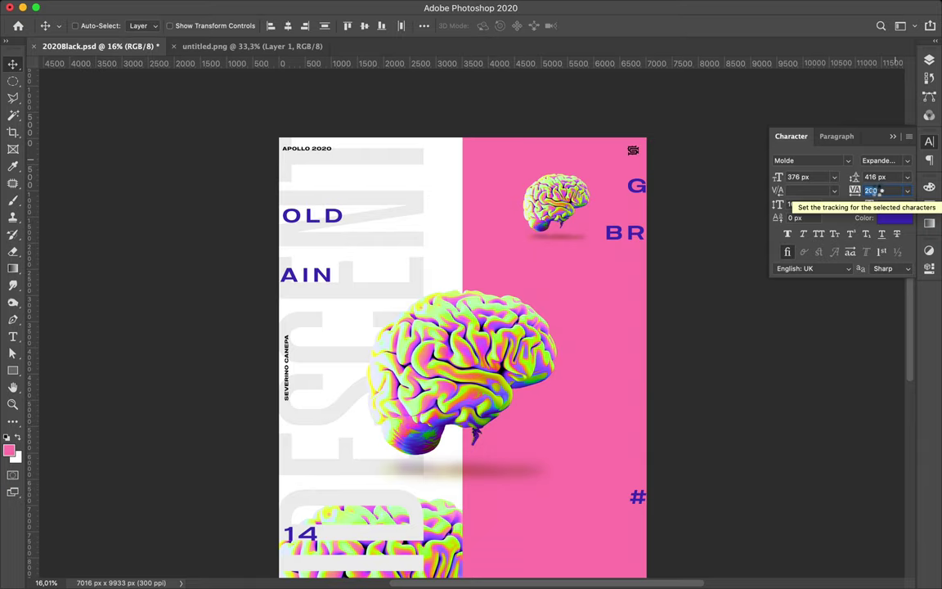
{"action": "type", "text": "400"}
{"action": "key", "text": "Return"}
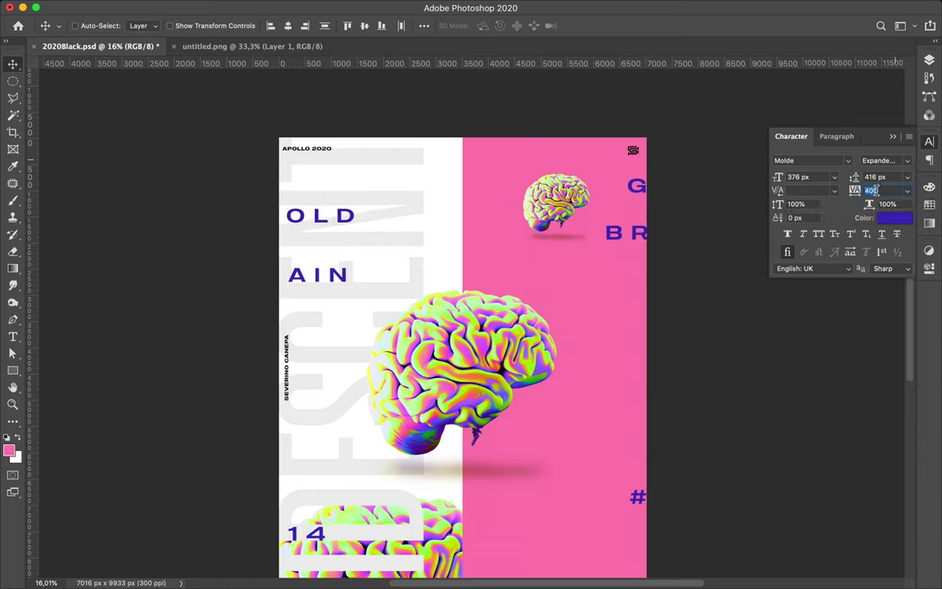
{"action": "type", "text": "0"}
{"action": "key", "text": "Return"}
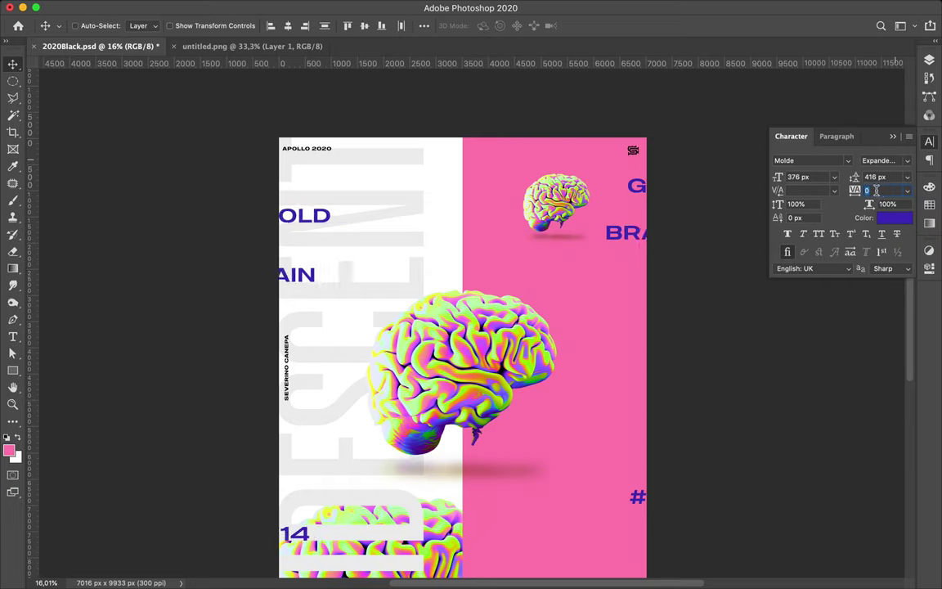
{"action": "left_click", "coordinate": [646, 192]}
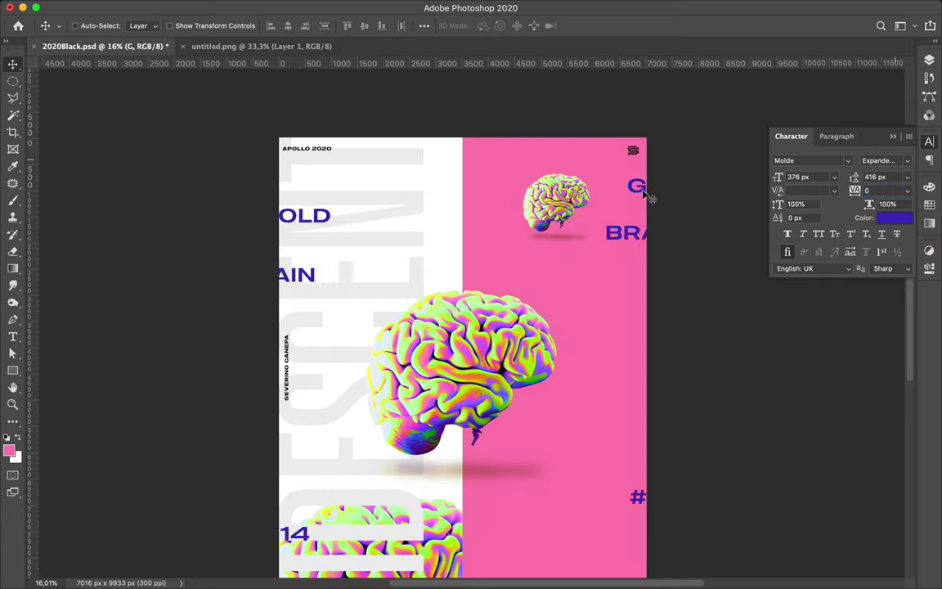
Step: Scale the G letter up about two and a half times and reposition it
{"action": "left_click_drag", "start_coordinate": [646, 193], "coordinate": [648, 194]}
{"action": "key", "text": "ctrl+t"}
{"action": "left_click_drag", "start_coordinate": [620, 213], "coordinate": [599, 235]}
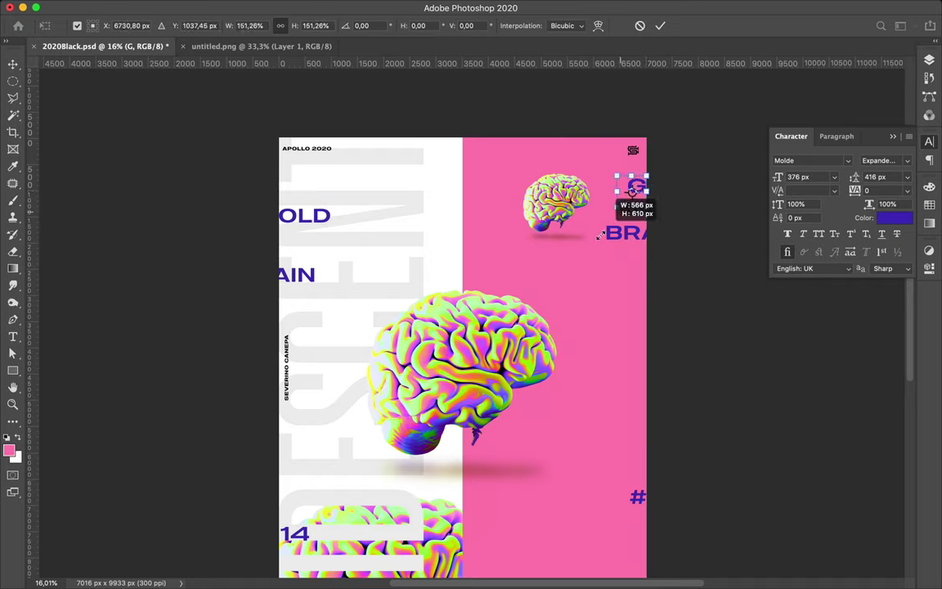
{"action": "left_click_drag", "start_coordinate": [649, 202], "coordinate": [648, 198]}
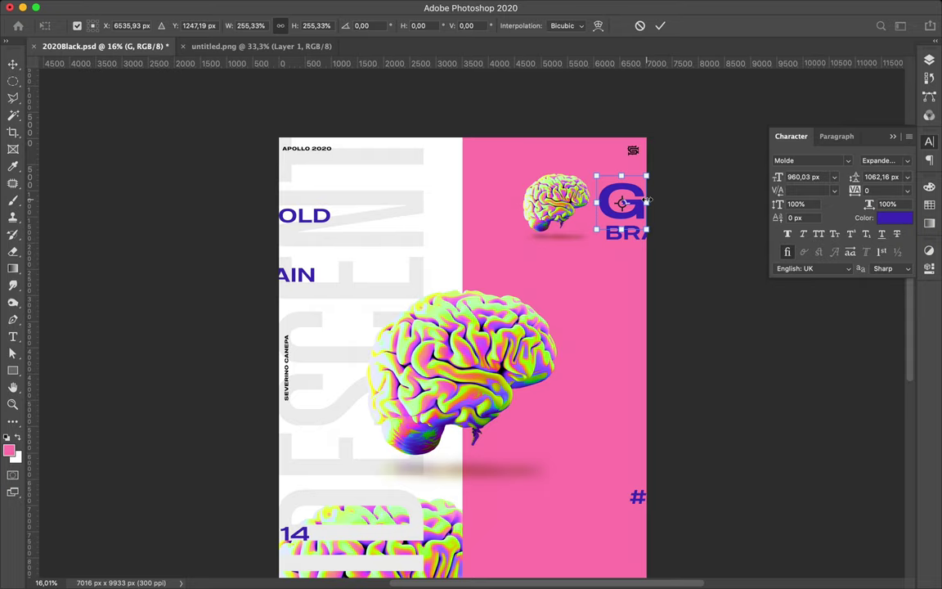
{"action": "key", "text": "Return"}
{"action": "left_click_drag", "start_coordinate": [631, 209], "coordinate": [648, 218]}
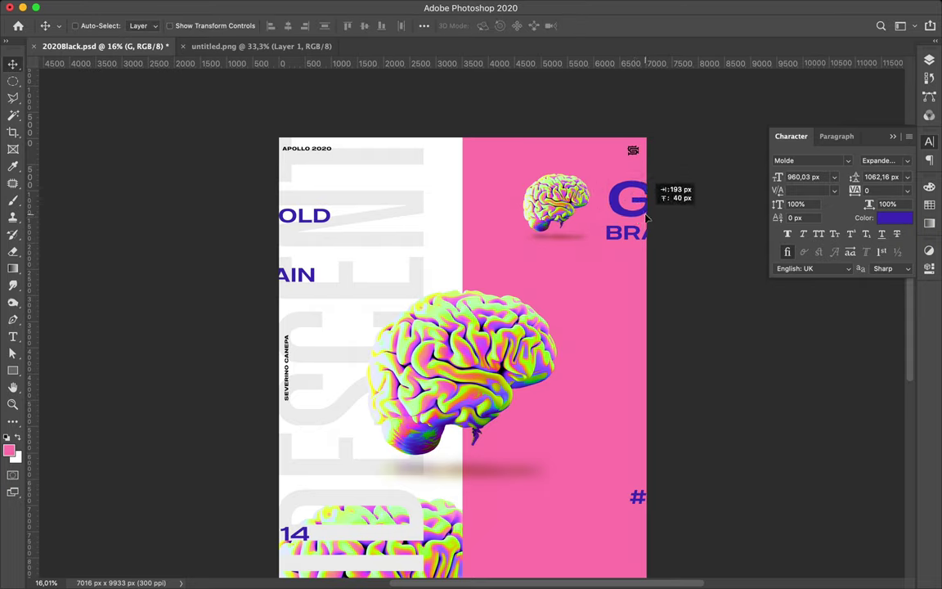
Step: Enlarge the GOLD text
{"action": "left_click", "coordinate": [334, 223]}
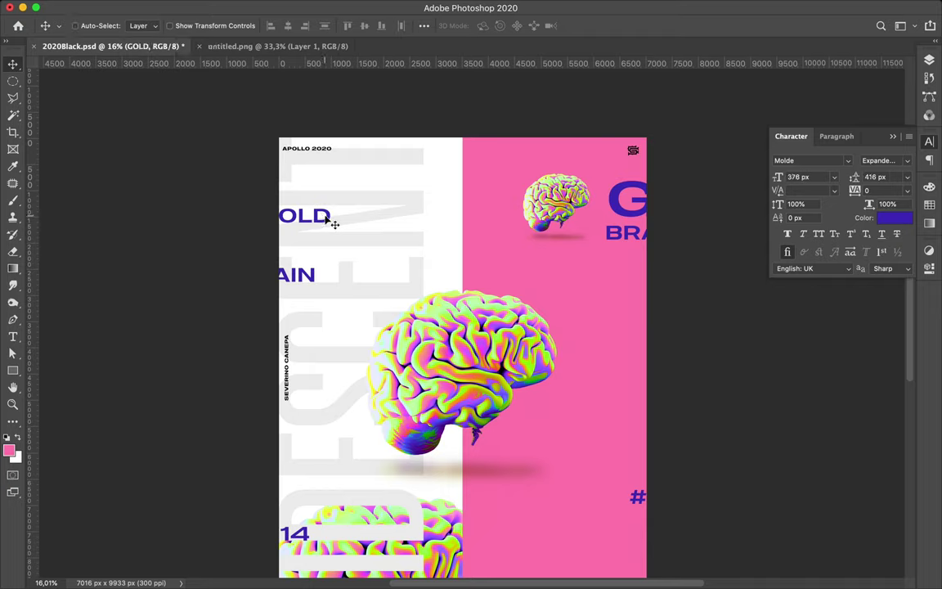
{"action": "key", "text": "ctrl+t"}
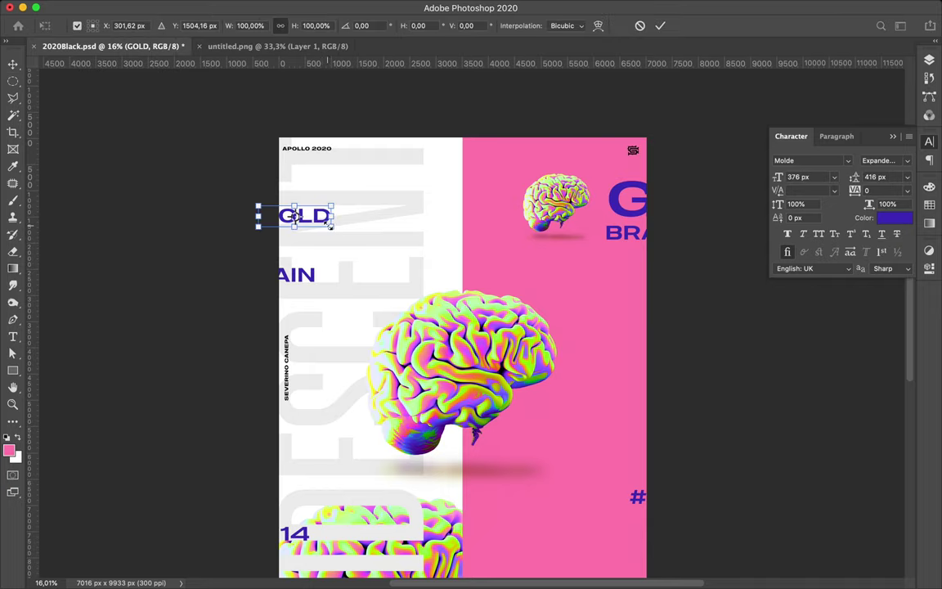
{"action": "left_click_drag", "start_coordinate": [329, 226], "coordinate": [349, 234]}
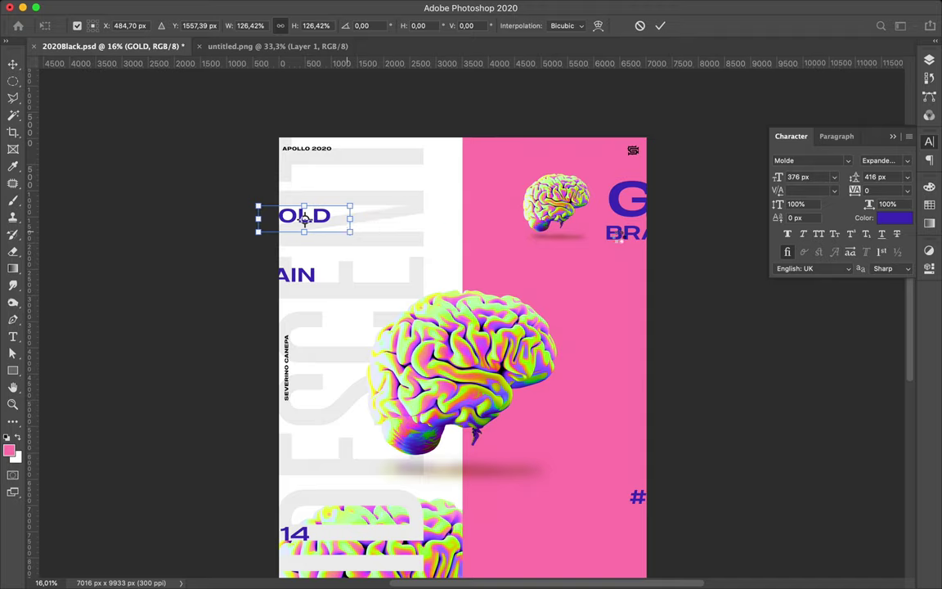
{"action": "left_click", "coordinate": [619, 236]}
Step: Lower the BRA text on the pink half and enlarge it to about 120%
{"action": "left_click", "coordinate": [622, 240]}
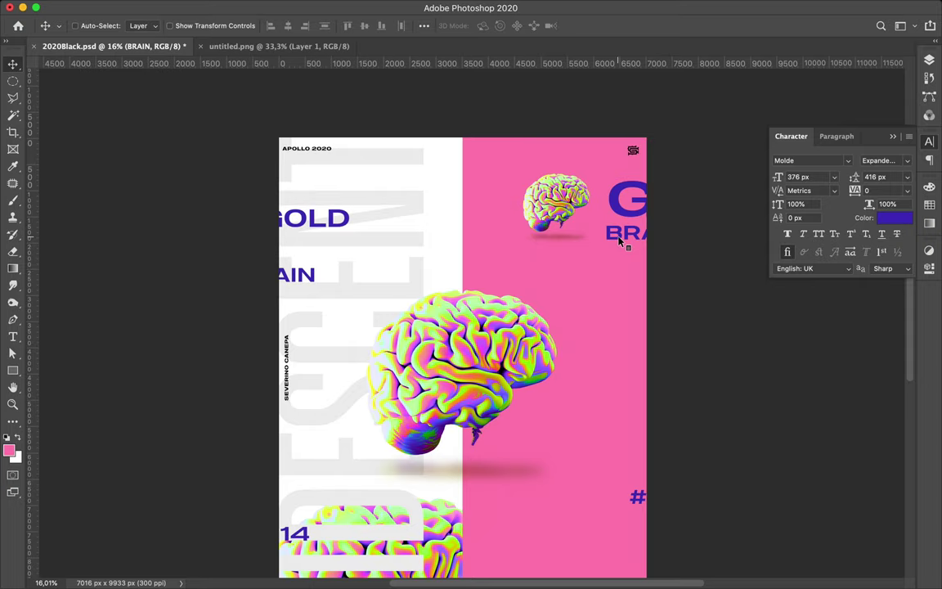
{"action": "left_click_drag", "start_coordinate": [625, 245], "coordinate": [625, 251]}
{"action": "key", "text": "ctrl+t"}
{"action": "left_click_drag", "start_coordinate": [604, 250], "coordinate": [589, 253]}
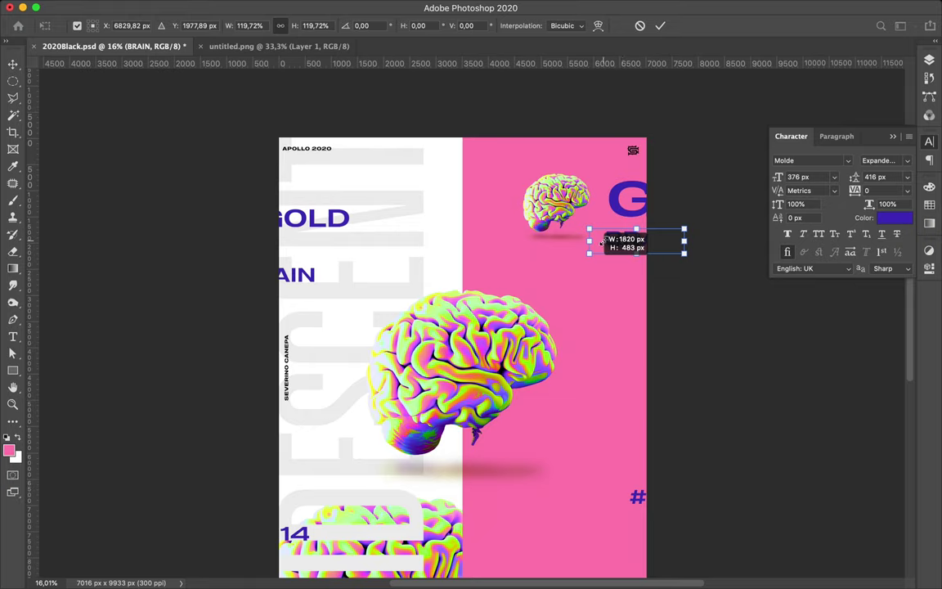
{"action": "left_click_drag", "start_coordinate": [603, 253], "coordinate": [603, 252]}
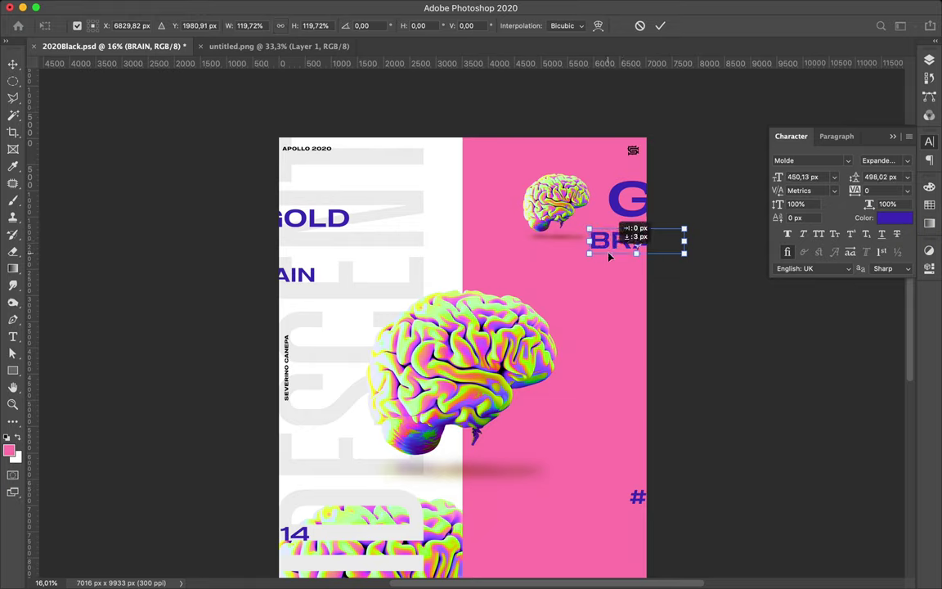
{"action": "key", "text": "shift+Down"}
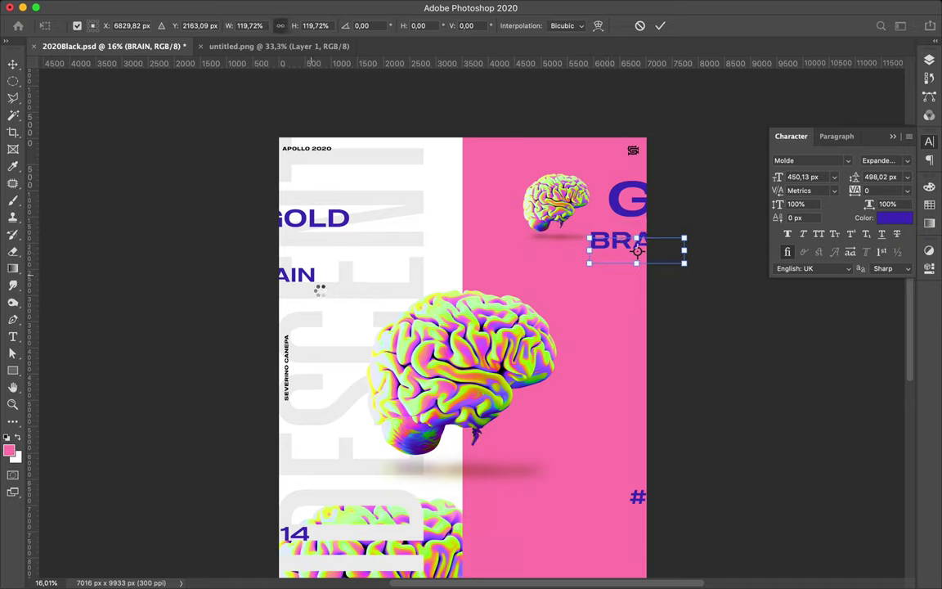
Step: Enlarge the RAIN text to about 168%
{"action": "left_click", "coordinate": [319, 289]}
{"action": "key", "text": "ctrl+t"}
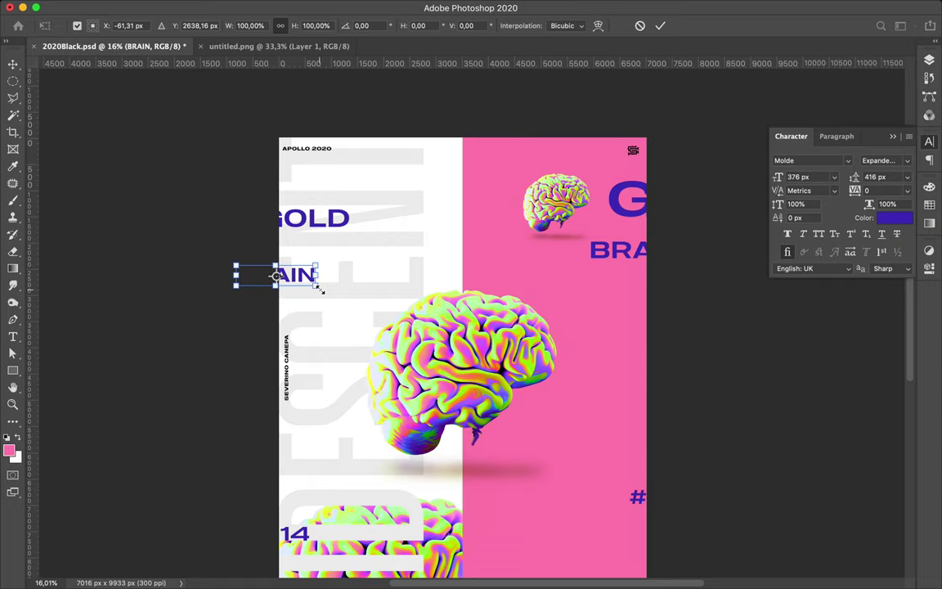
{"action": "mouse_move", "coordinate": [317, 288]}
{"action": "left_mouse_down"}
{"action": "mouse_move", "coordinate": [380, 320]}
{"action": "mouse_move", "coordinate": [371, 314]}
{"action": "left_mouse_up"}
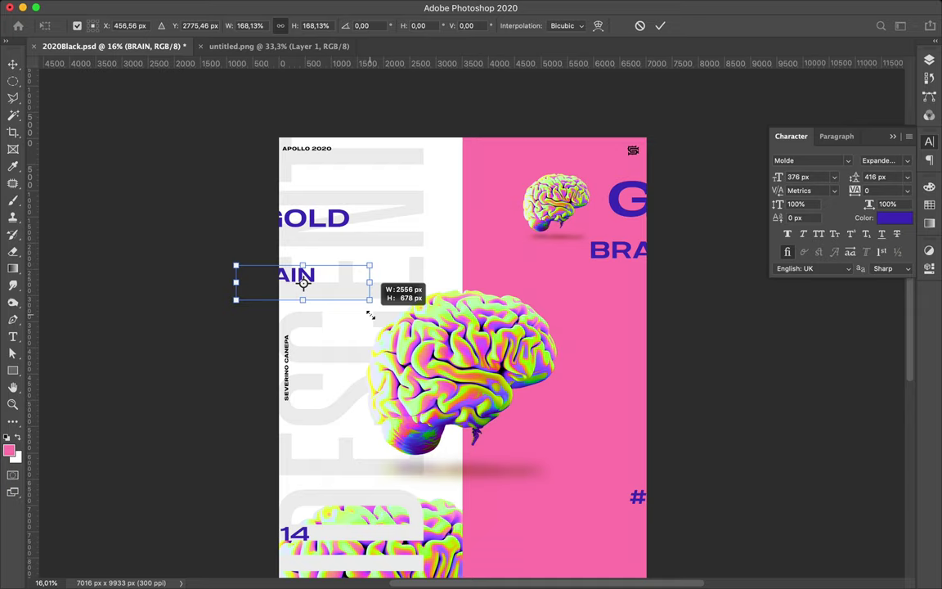
{"action": "left_click_drag", "start_coordinate": [371, 314], "coordinate": [370, 314]}
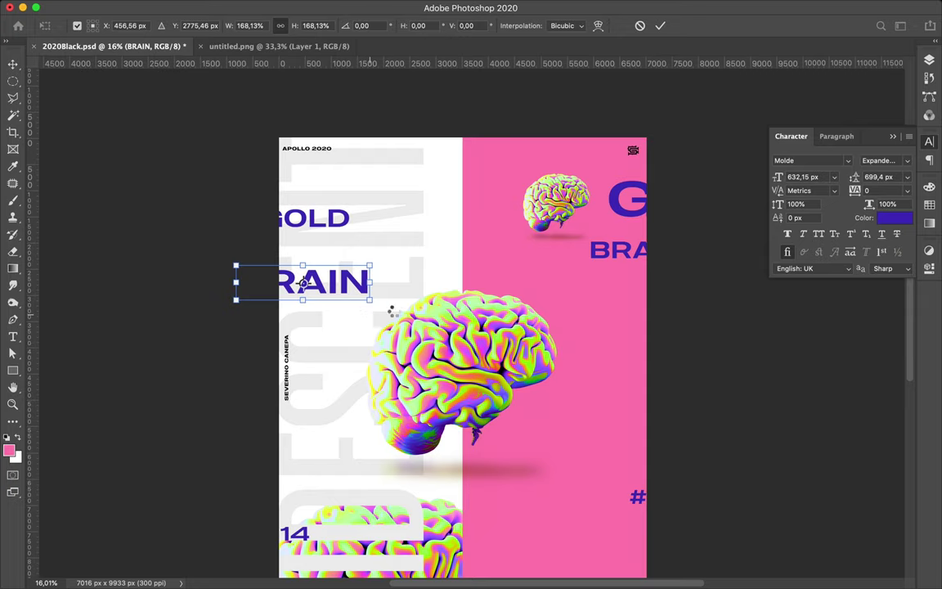
{"action": "scroll", "coordinate": [409, 319], "scroll_direction": "down", "scroll_amount": 3}
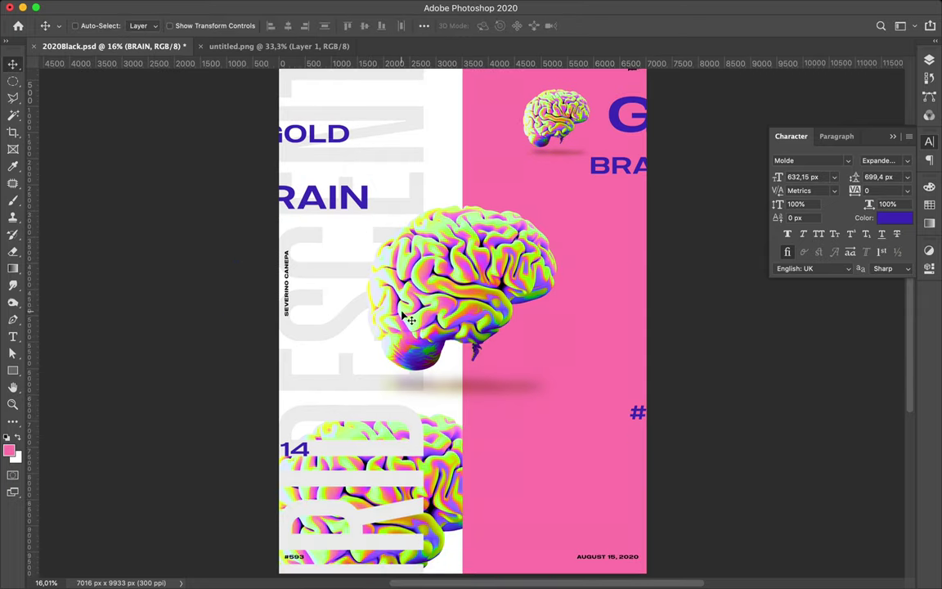
Step: Move #14 onto the lower pink half and scale it to about 355%
{"action": "left_click", "coordinate": [309, 455], "text": "super"}
{"action": "left_click_drag", "start_coordinate": [308, 455], "coordinate": [510, 479]}
{"action": "left_click_drag", "start_coordinate": [520, 477], "coordinate": [659, 583]}
{"action": "key", "text": "ctrl+t"}
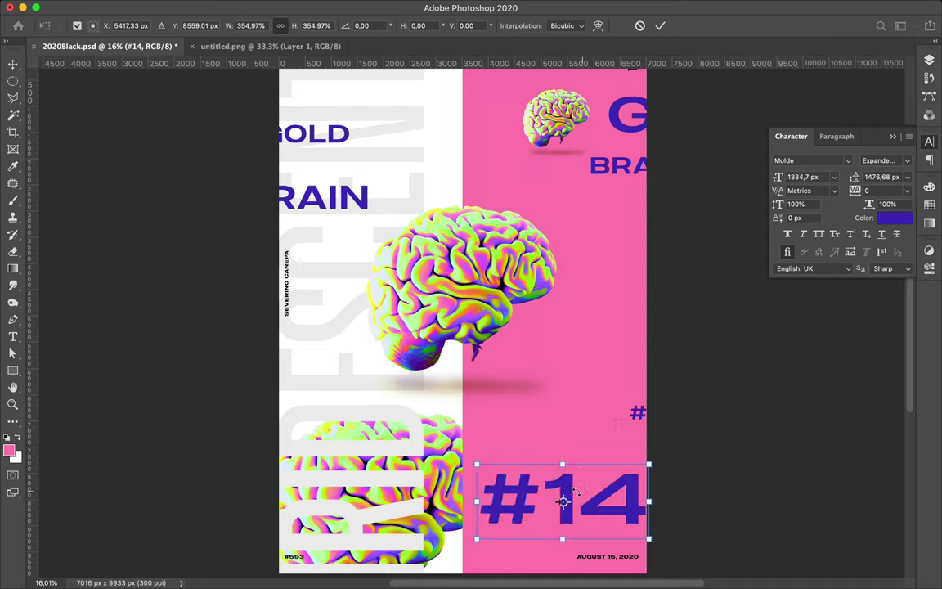
{"action": "left_click_drag", "start_coordinate": [608, 505], "coordinate": [607, 505]}
{"action": "key", "text": "Return"}
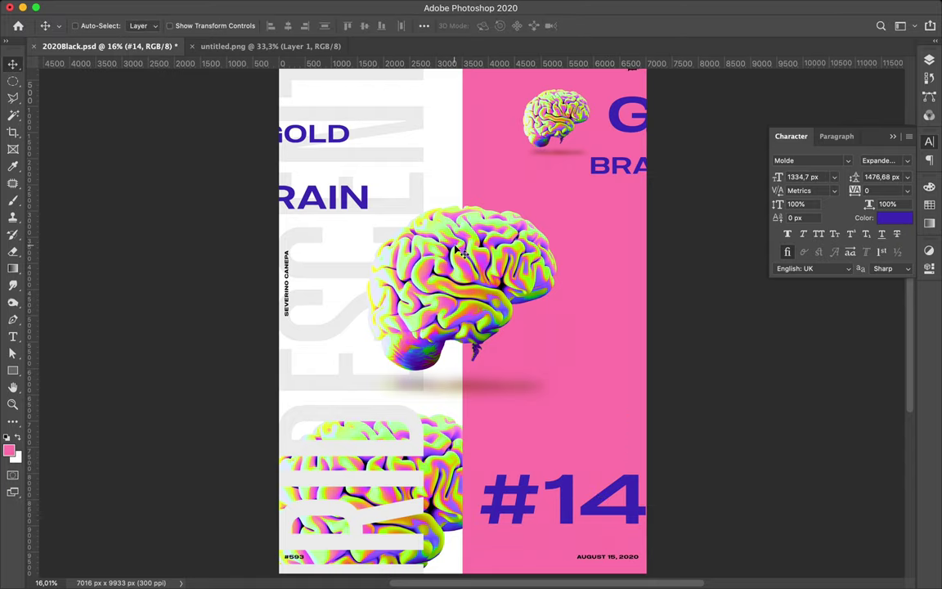
Step: Select the big G letter for resizing
{"action": "scroll", "coordinate": [462, 254], "scroll_direction": "down", "scroll_amount": 2}
{"action": "scroll", "coordinate": [613, 153], "scroll_direction": "down", "scroll_amount": 2}
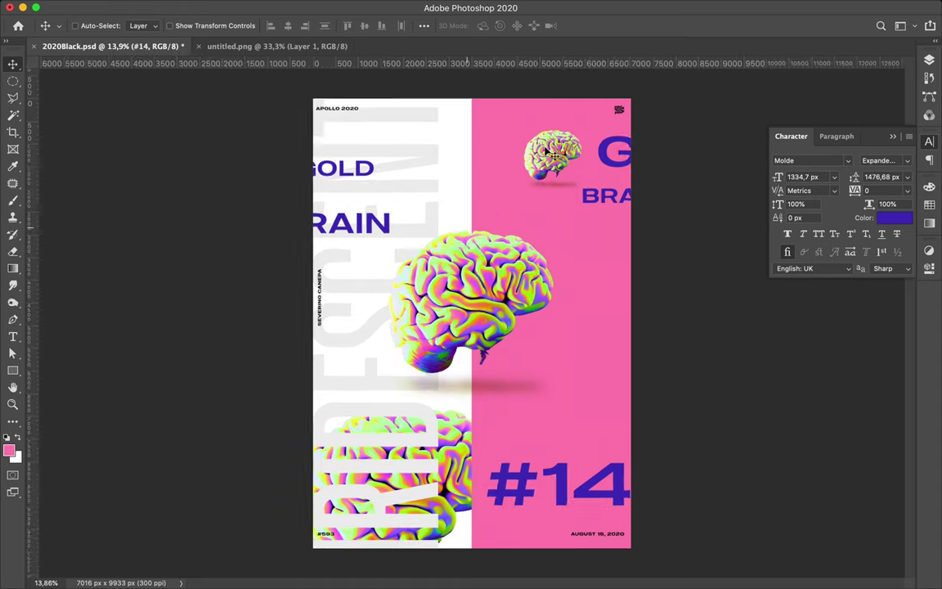
{"action": "left_click", "coordinate": [608, 155]}
{"action": "key", "text": "super"}
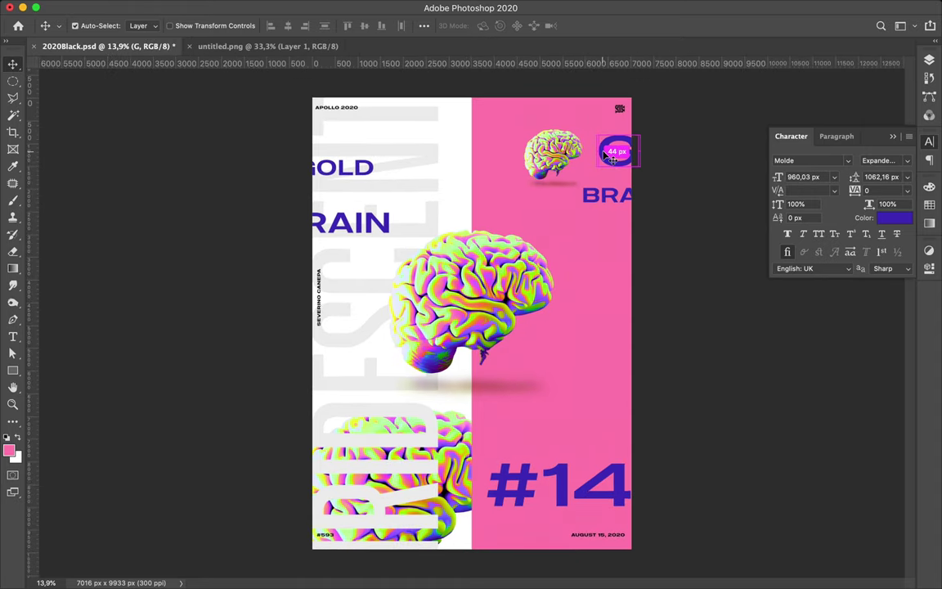
{"action": "key", "text": "super+t"}
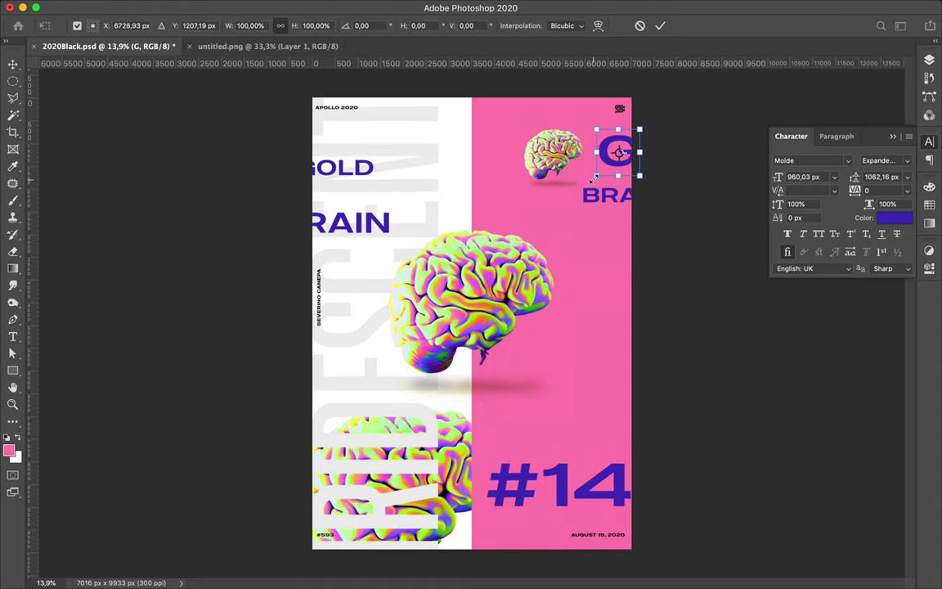
Step: Scale the purple G down to about 81%, refining it in a second transform
{"action": "left_click_drag", "start_coordinate": [596, 172], "coordinate": [601, 167]}
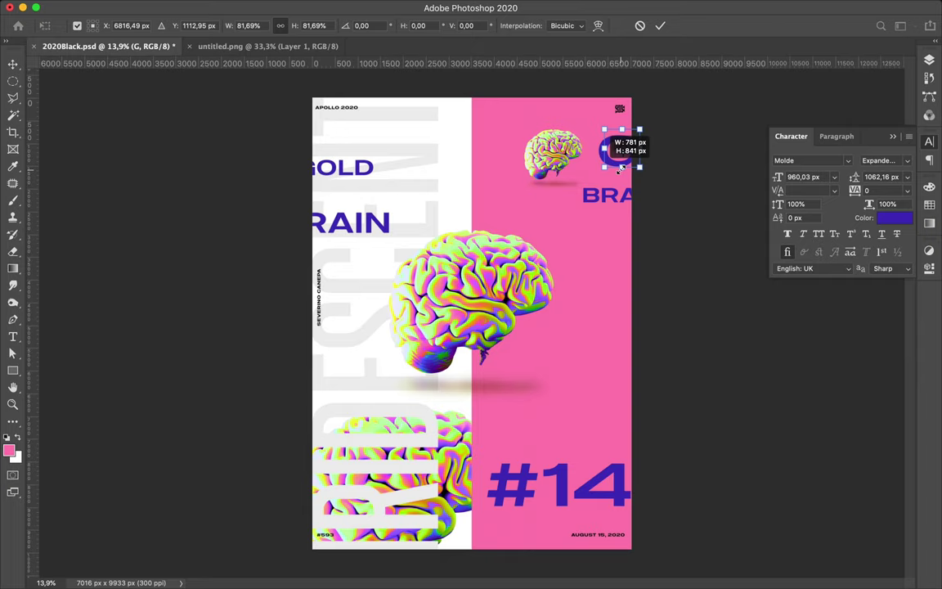
{"action": "left_click_drag", "start_coordinate": [622, 167], "coordinate": [622, 167]}
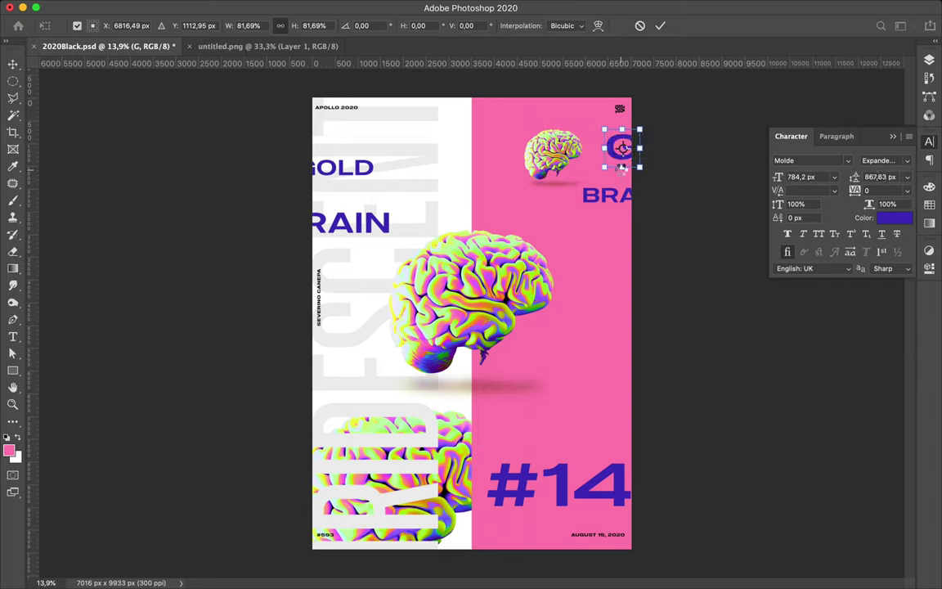
{"action": "key", "text": "Return"}
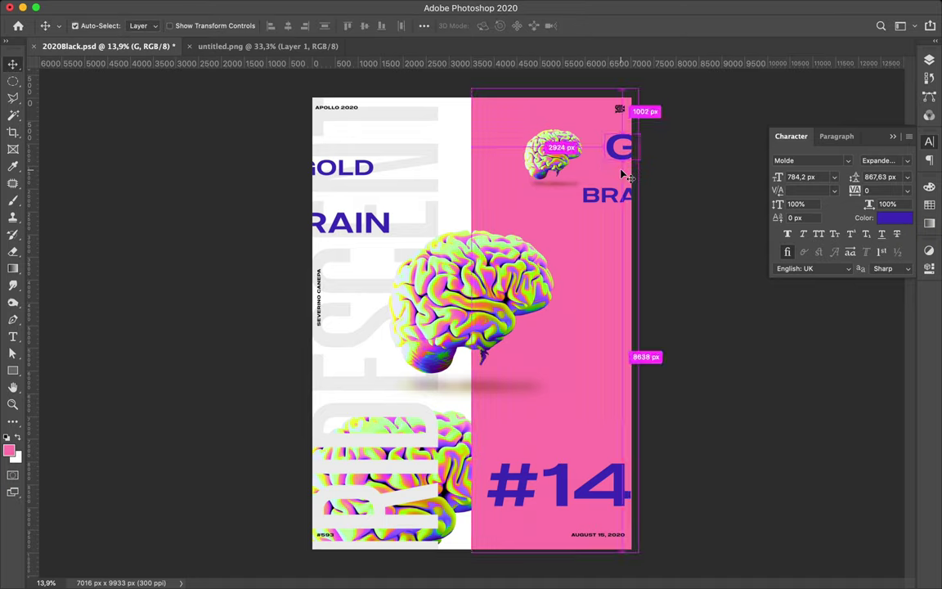
{"action": "key", "text": "ctrl+t"}
{"action": "left_click_drag", "start_coordinate": [603, 166], "coordinate": [610, 158]}
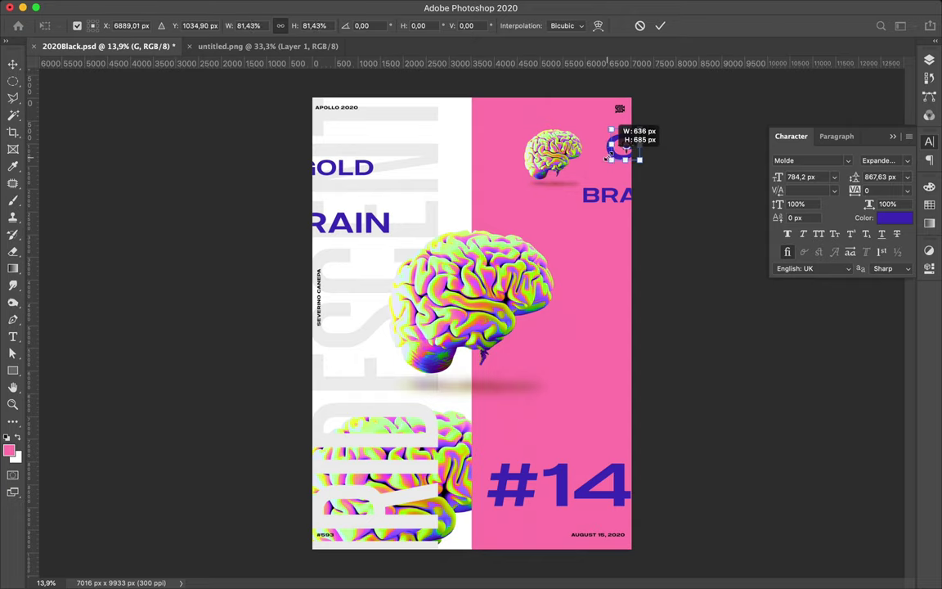
{"action": "left_click_drag", "start_coordinate": [609, 158], "coordinate": [608, 161]}
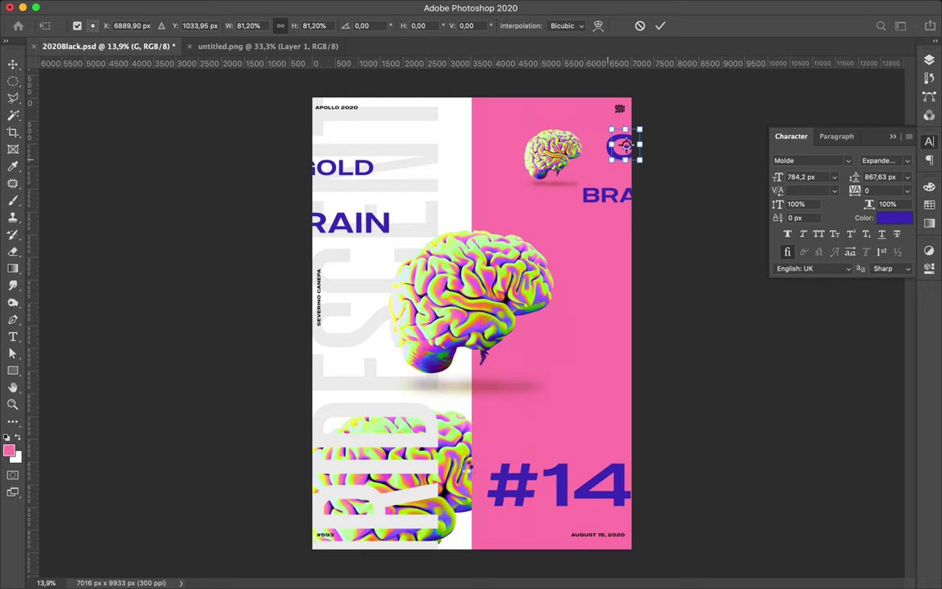
{"action": "key", "text": "Return"}
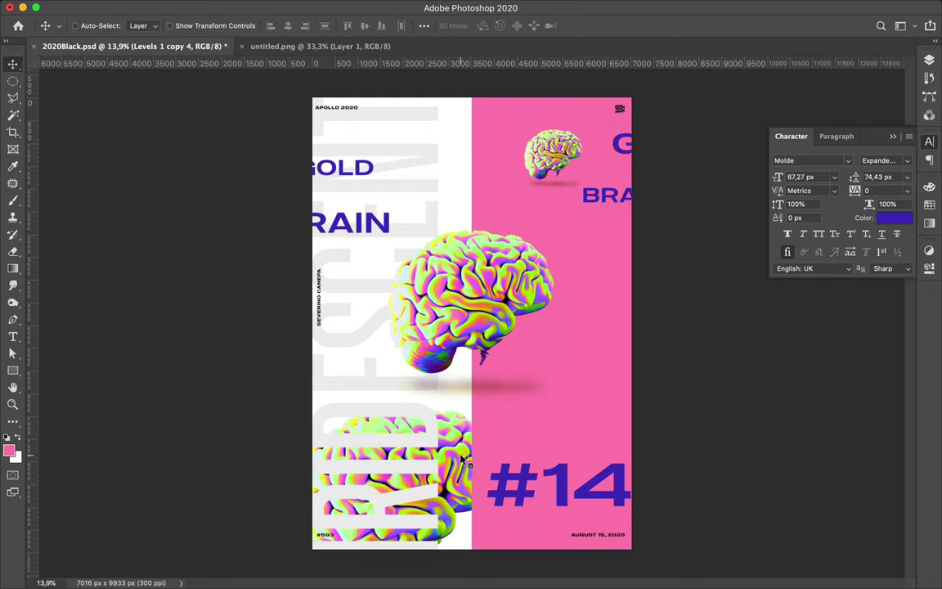
Step: Stack Levels 1 copy 4 above Rectangle 1 and shift #14 right to bleed off the edge
{"action": "left_click", "coordinate": [930, 63]}
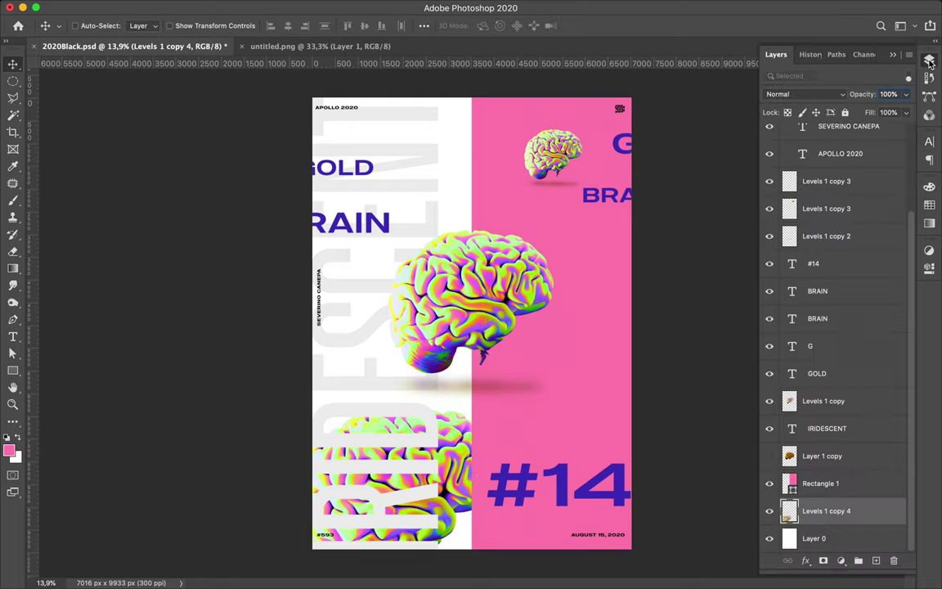
{"action": "left_click_drag", "start_coordinate": [814, 510], "coordinate": [812, 485]}
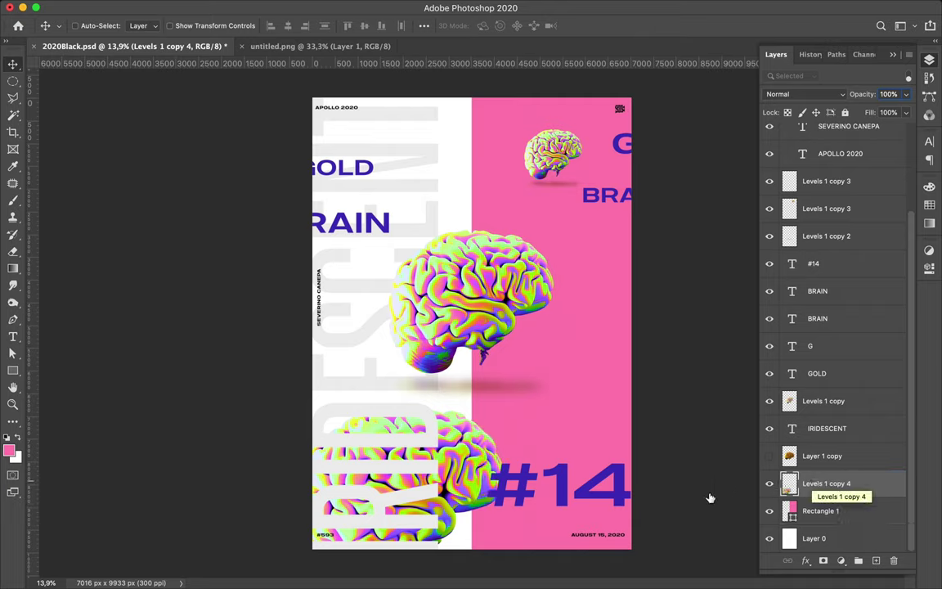
{"action": "left_click_drag", "start_coordinate": [624, 494], "coordinate": [639, 502]}
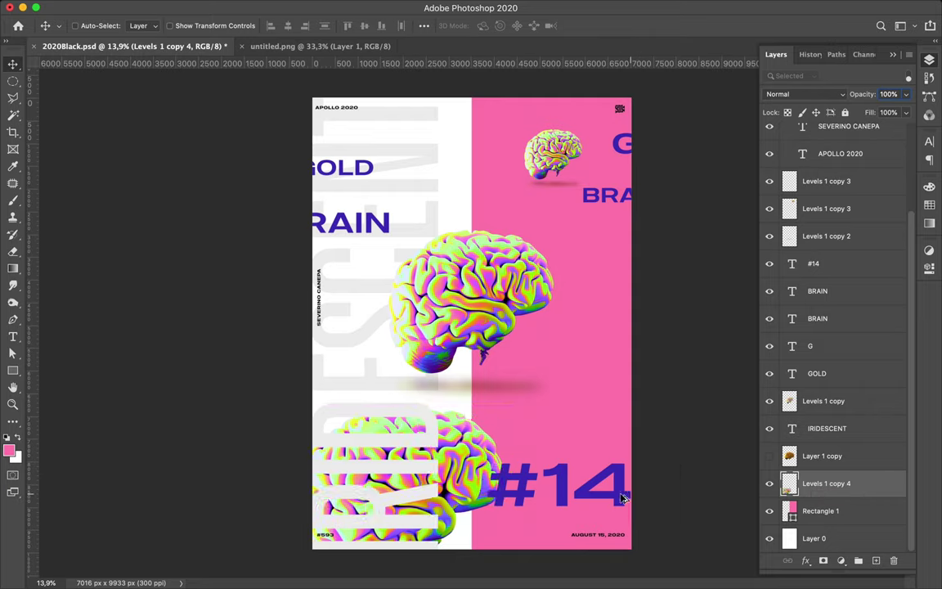
{"action": "left_click", "coordinate": [609, 498], "text": "ctrl"}
{"action": "left_click_drag", "start_coordinate": [609, 497], "coordinate": [626, 509]}
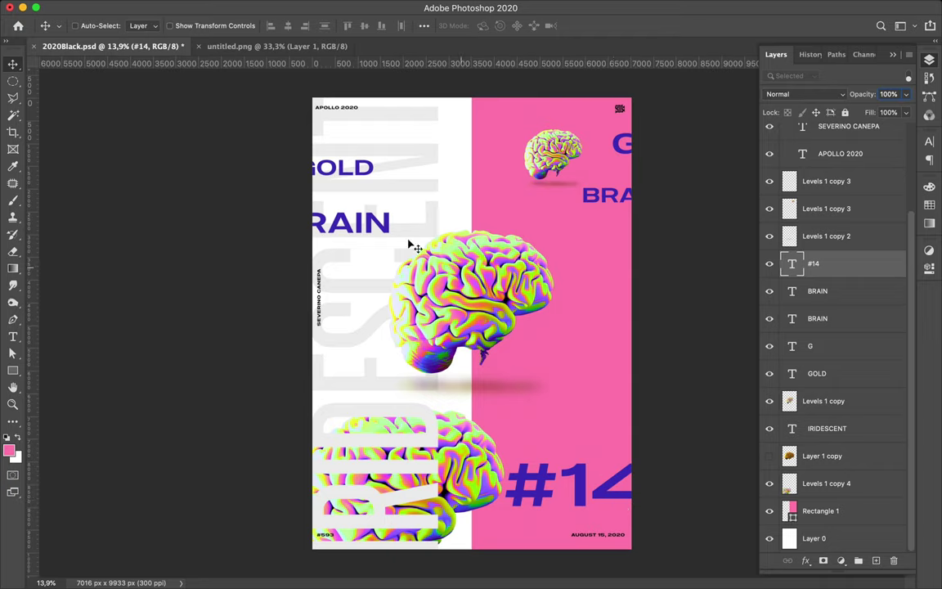
Step: Move RAIN down beside the central brain and lower BRA on the magenta side
{"action": "key", "text": "ctrl"}
{"action": "left_click_drag", "start_coordinate": [381, 229], "coordinate": [376, 368]}
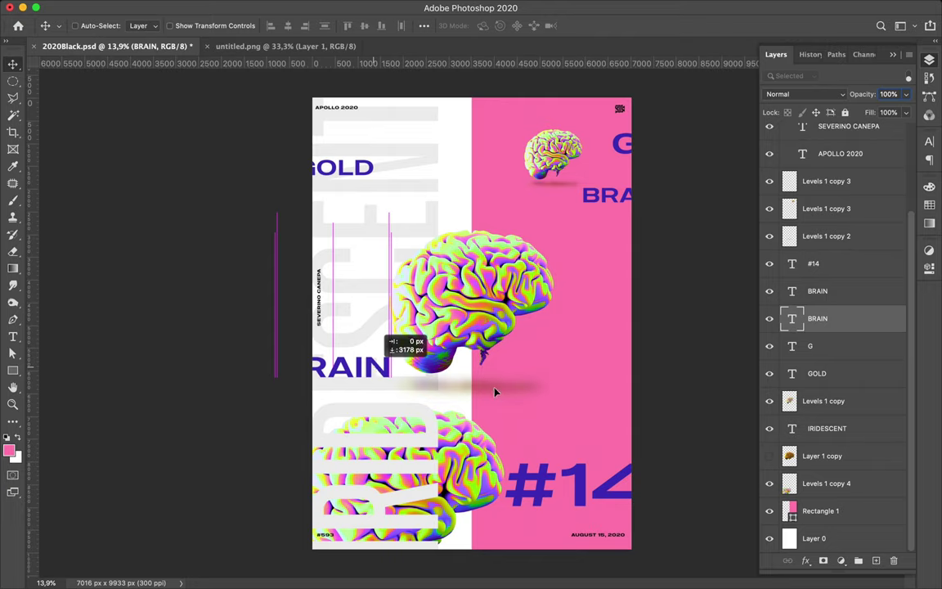
{"action": "left_click_drag", "start_coordinate": [376, 368], "coordinate": [376, 368]}
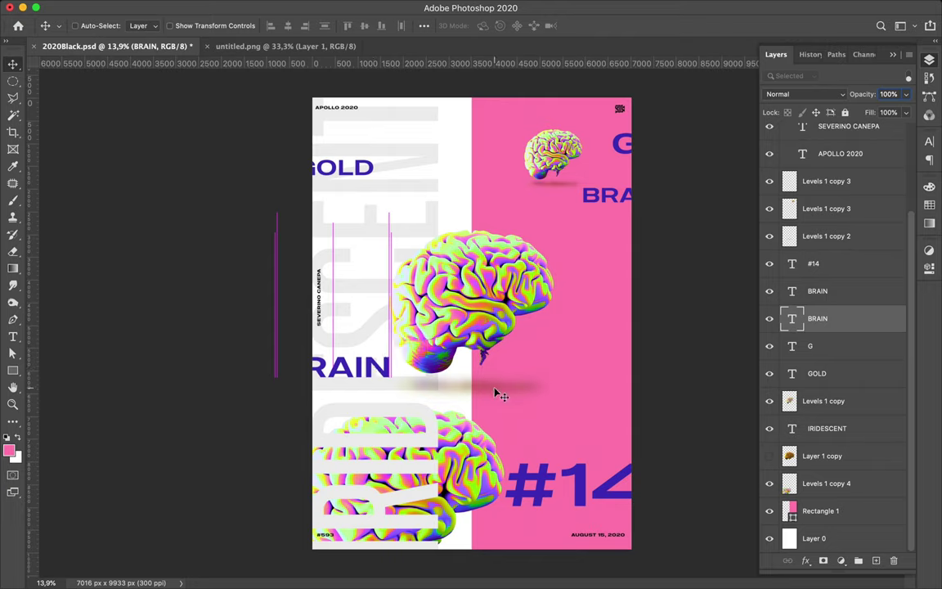
{"action": "left_click", "coordinate": [607, 200], "text": "ctrl"}
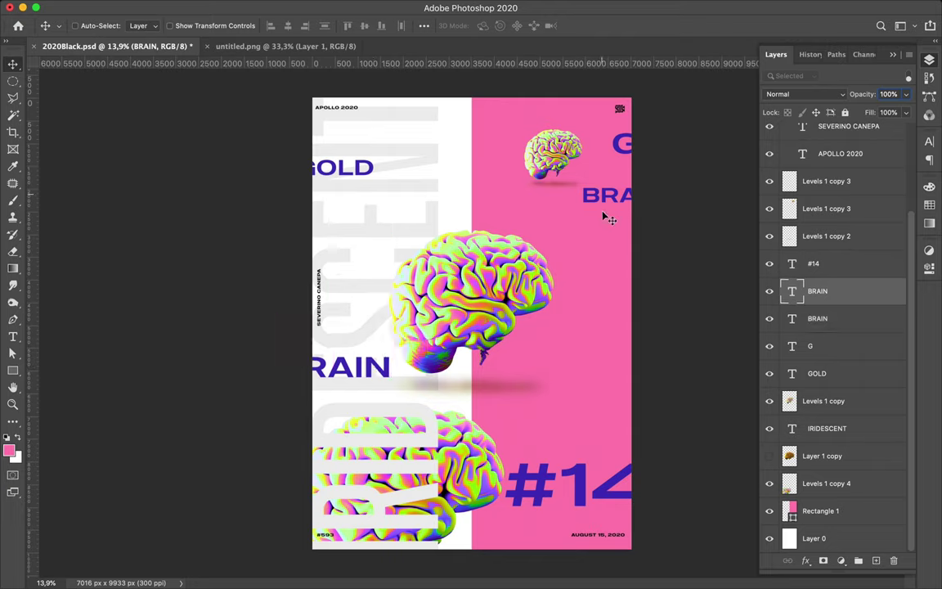
{"action": "left_click_drag", "start_coordinate": [606, 230], "coordinate": [608, 244]}
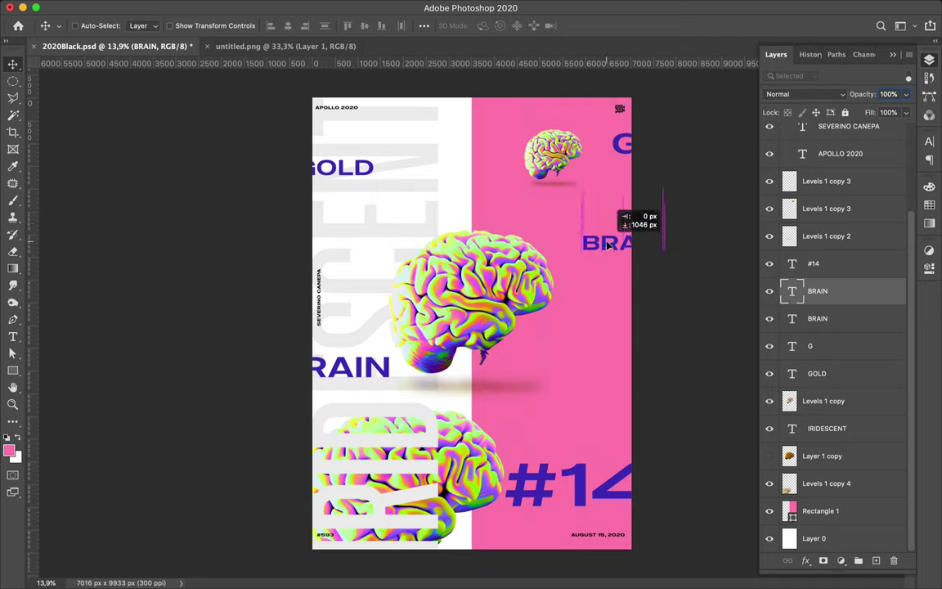
{"action": "left_click_drag", "start_coordinate": [608, 245], "coordinate": [608, 244]}
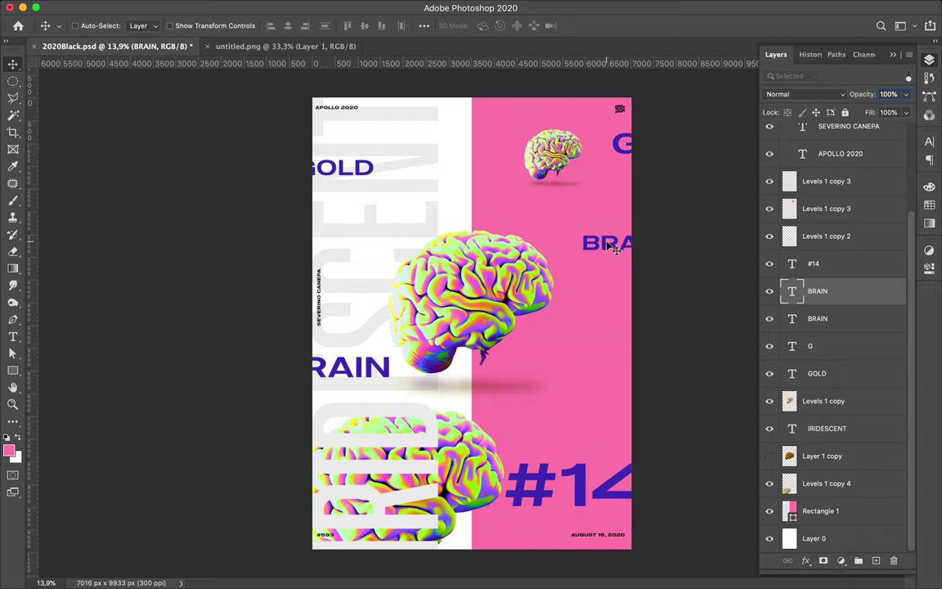
Step: Nudge GOLD down slightly and reselect the RAIN word
{"action": "key", "text": "super"}
{"action": "left_click", "coordinate": [369, 168], "text": "super"}
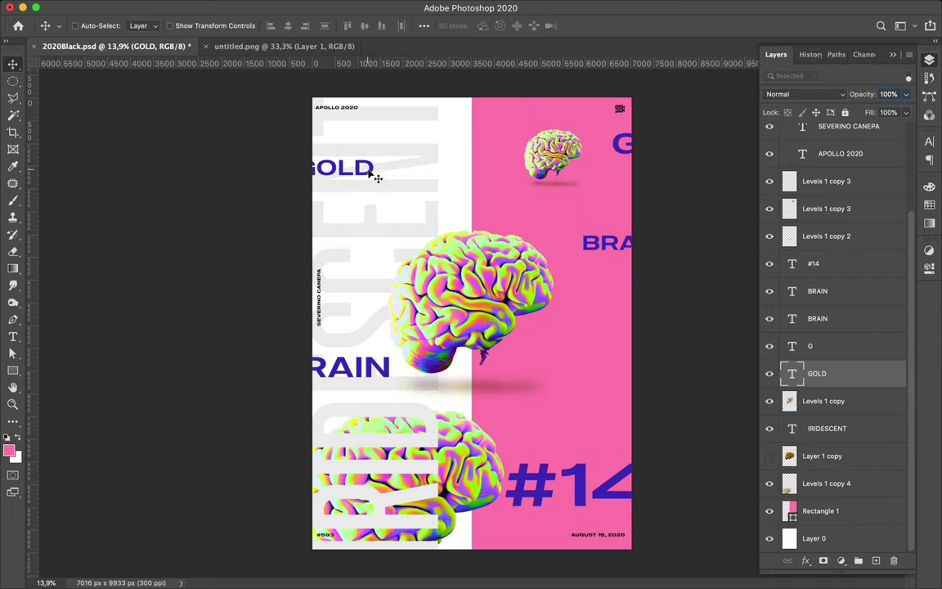
{"action": "left_click_drag", "start_coordinate": [369, 171], "coordinate": [371, 172]}
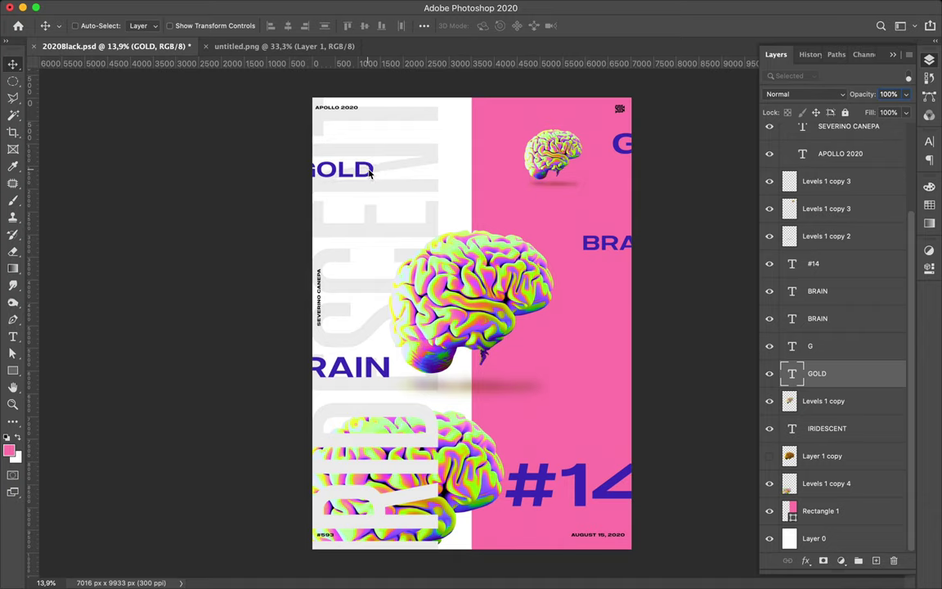
{"action": "left_click_drag", "start_coordinate": [370, 169], "coordinate": [377, 179]}
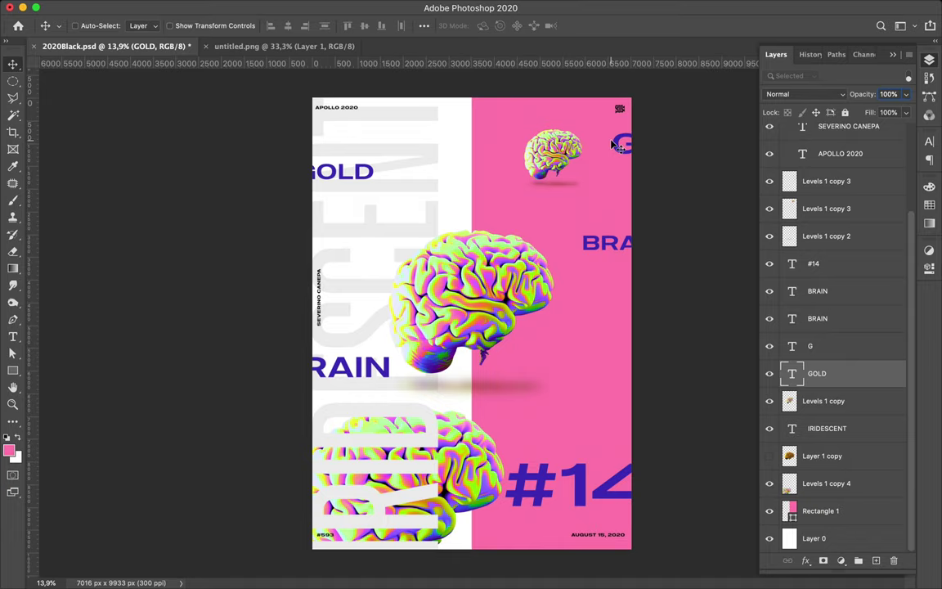
{"action": "key", "text": "ctrl"}
{"action": "left_click", "coordinate": [381, 374], "text": "ctrl"}
Step: Scale RAIN to about 130% and nudge it slightly left
{"action": "key", "text": "ctrl+t"}
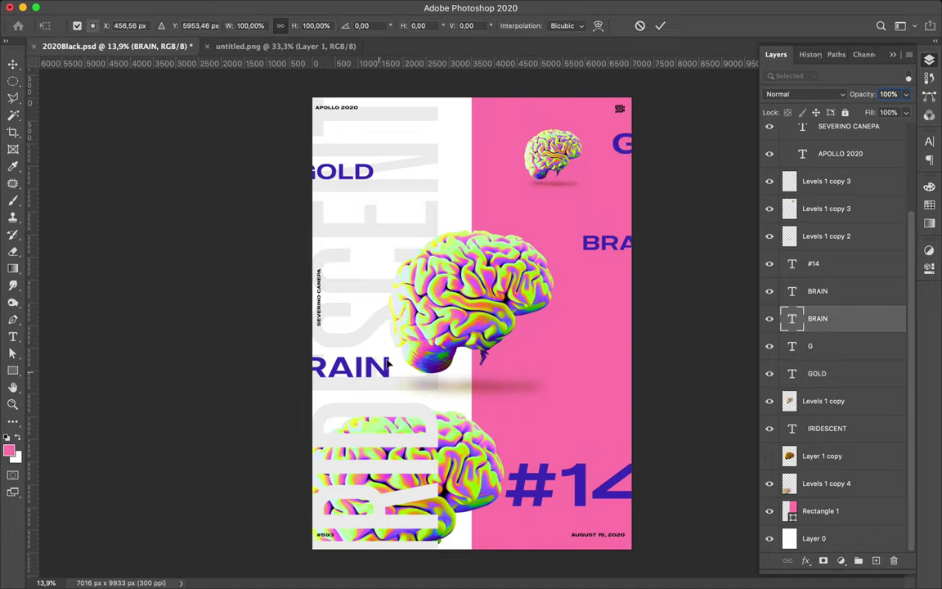
{"action": "left_click_drag", "start_coordinate": [415, 332], "coordinate": [416, 332]}
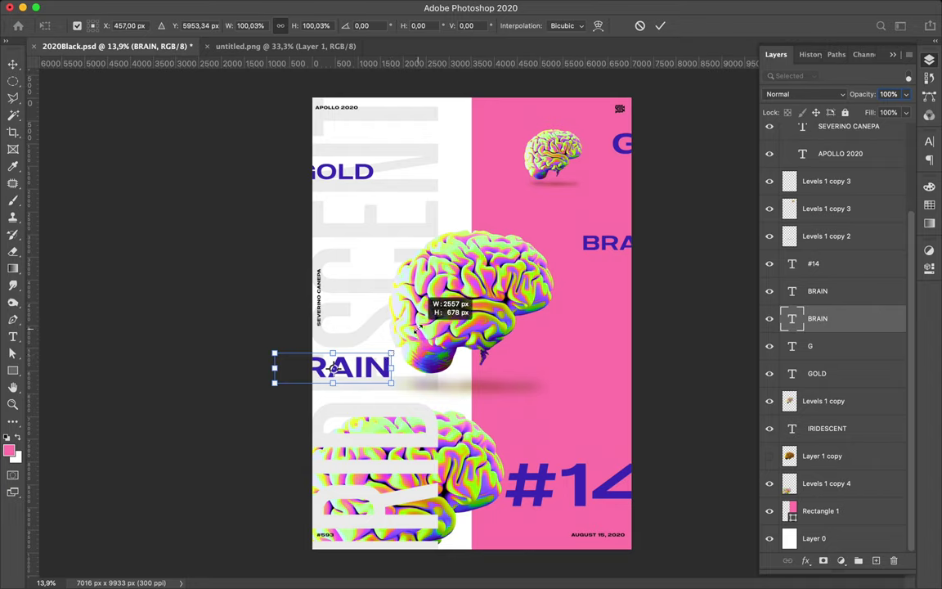
{"action": "left_click_drag", "start_coordinate": [416, 330], "coordinate": [424, 342]}
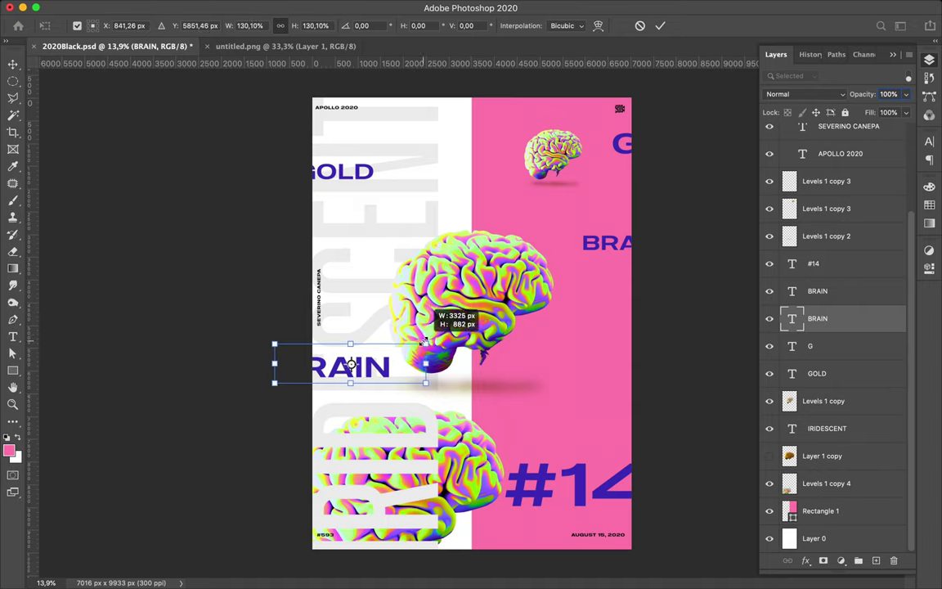
{"action": "left_click_drag", "start_coordinate": [424, 341], "coordinate": [424, 342]}
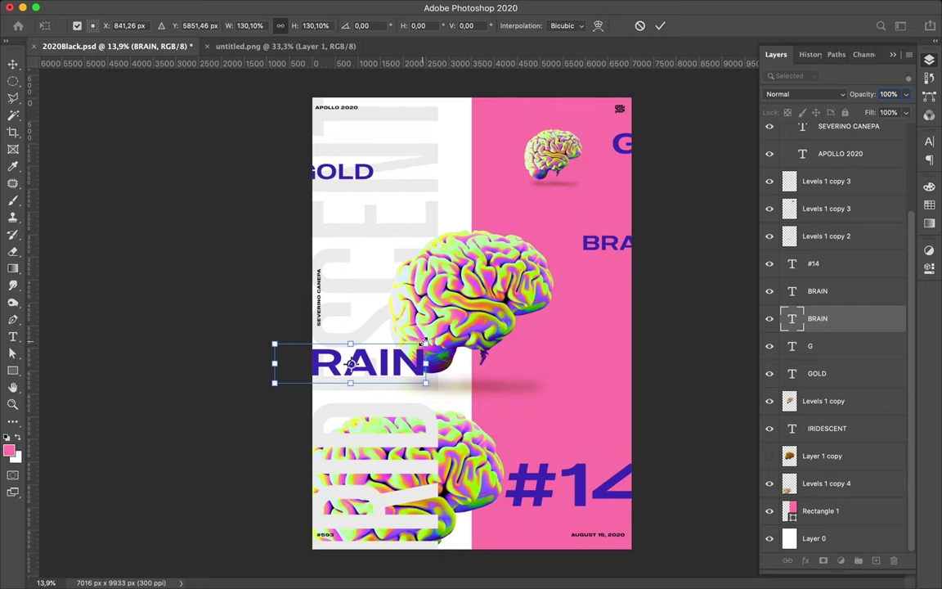
{"action": "key", "text": "Return"}
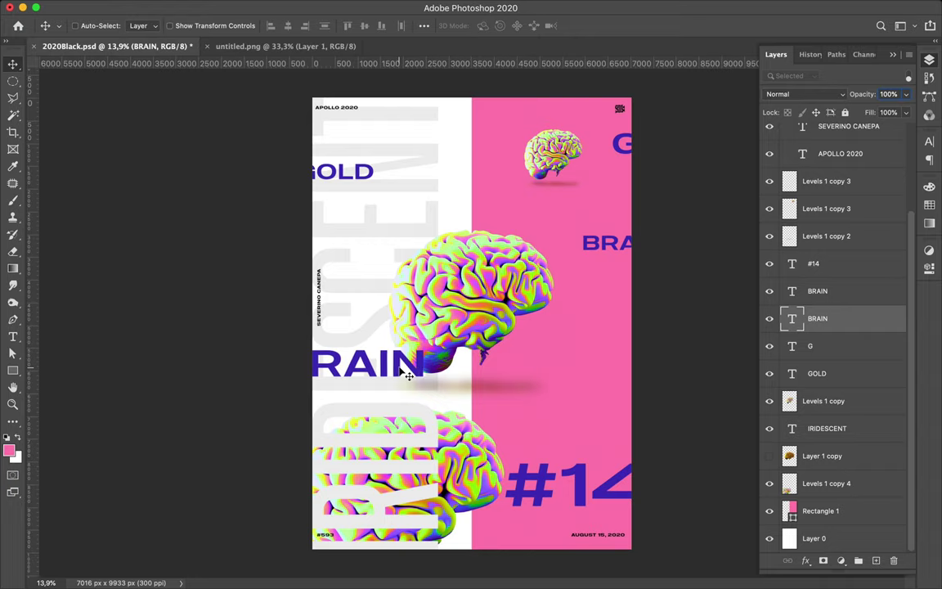
{"action": "key", "text": "shift+Left"}
{"action": "key", "text": "shift+Left"}
{"action": "key", "text": "shift+Left"}
{"action": "key", "text": "shift+Left"}
{"action": "key", "text": "shift+Left"}
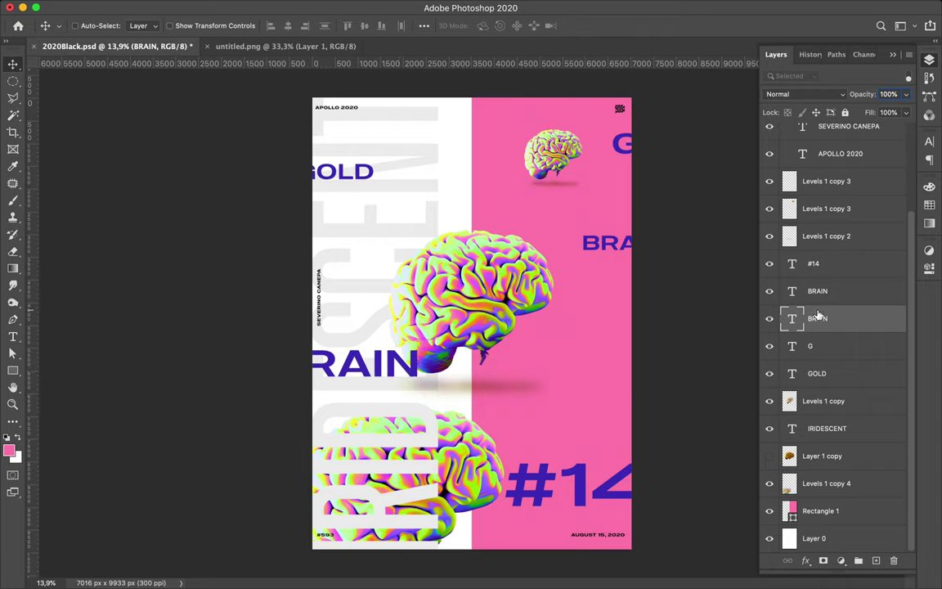
Step: Move the RAIN layer below the large central brain layer
{"action": "left_click_drag", "start_coordinate": [817, 315], "coordinate": [818, 415]}
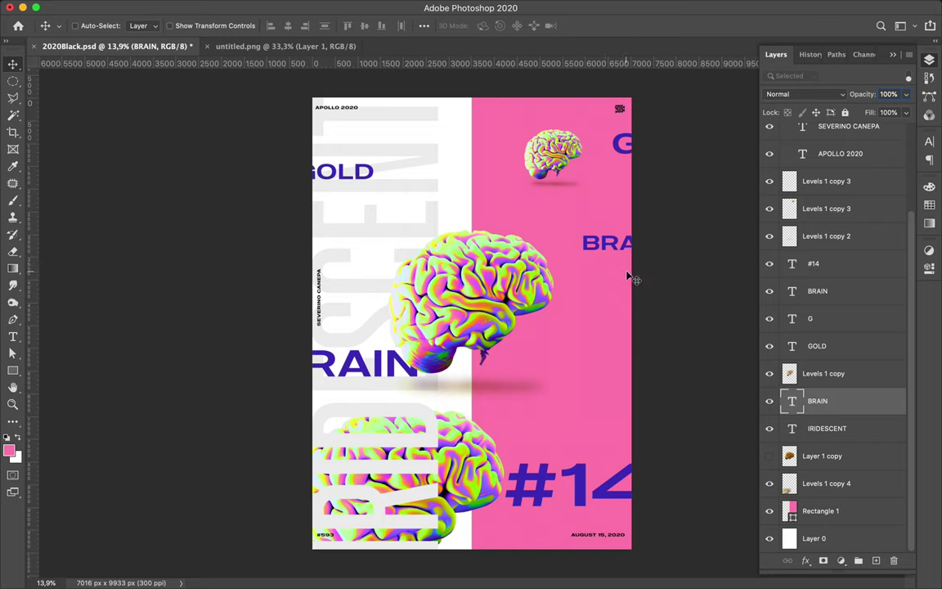
{"action": "scroll", "coordinate": [575, 296], "scroll_direction": "up", "scroll_amount": 3}
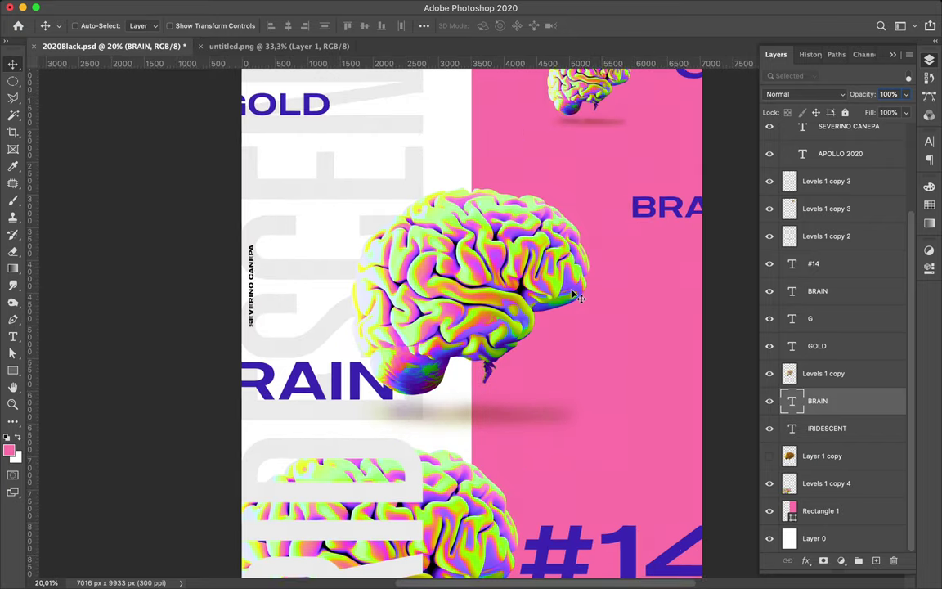
{"action": "scroll", "coordinate": [575, 296], "scroll_direction": "down", "scroll_amount": 1}
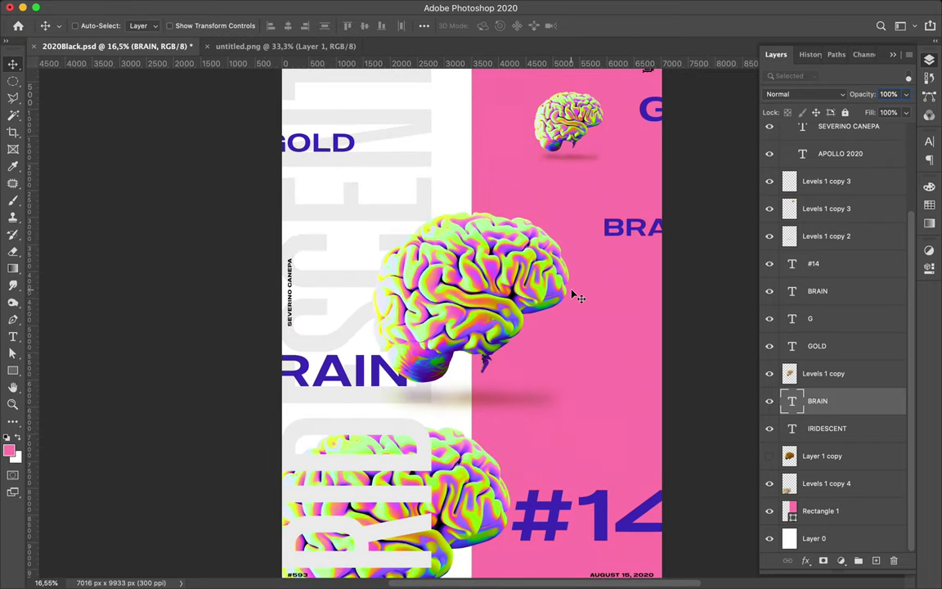
{"action": "key", "text": "ctrl"}
Step: Draw a closed polygon shape path beside the large central brain
{"action": "left_click", "coordinate": [554, 290]}
{"action": "key", "text": "p"}
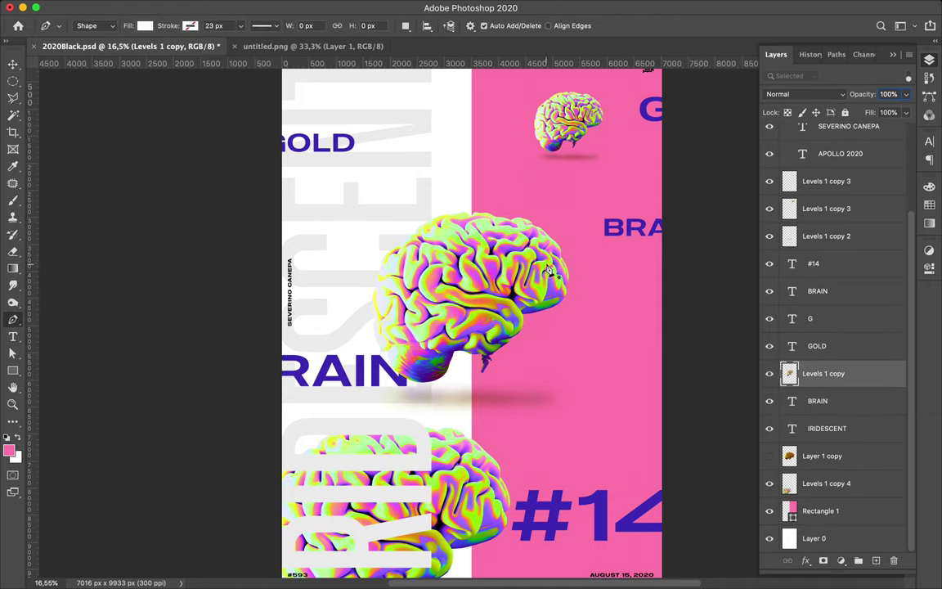
{"action": "left_click", "coordinate": [566, 231]}
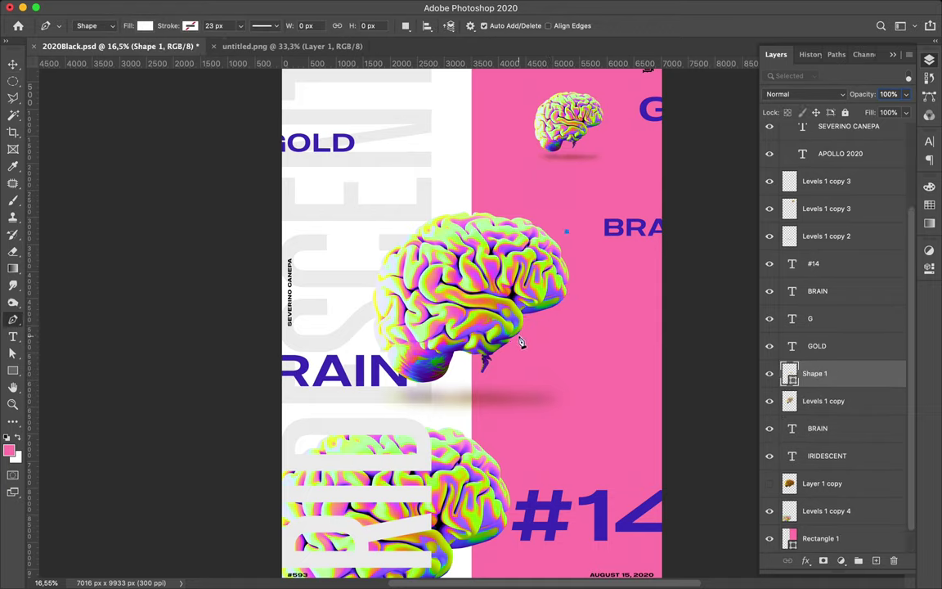
{"action": "left_click", "coordinate": [522, 339]}
{"action": "left_click", "coordinate": [474, 293]}
{"action": "left_click", "coordinate": [474, 377]}
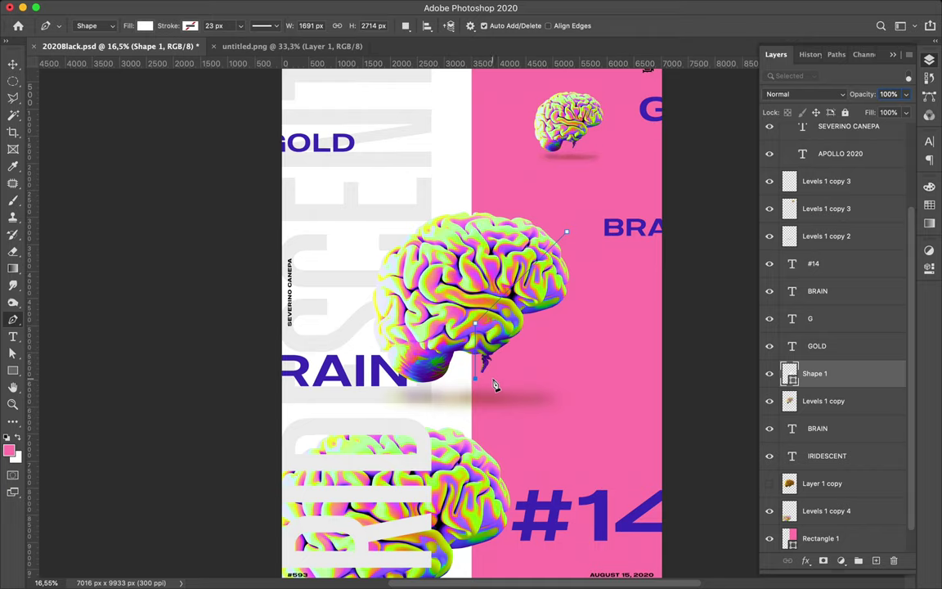
{"action": "left_click", "coordinate": [567, 378]}
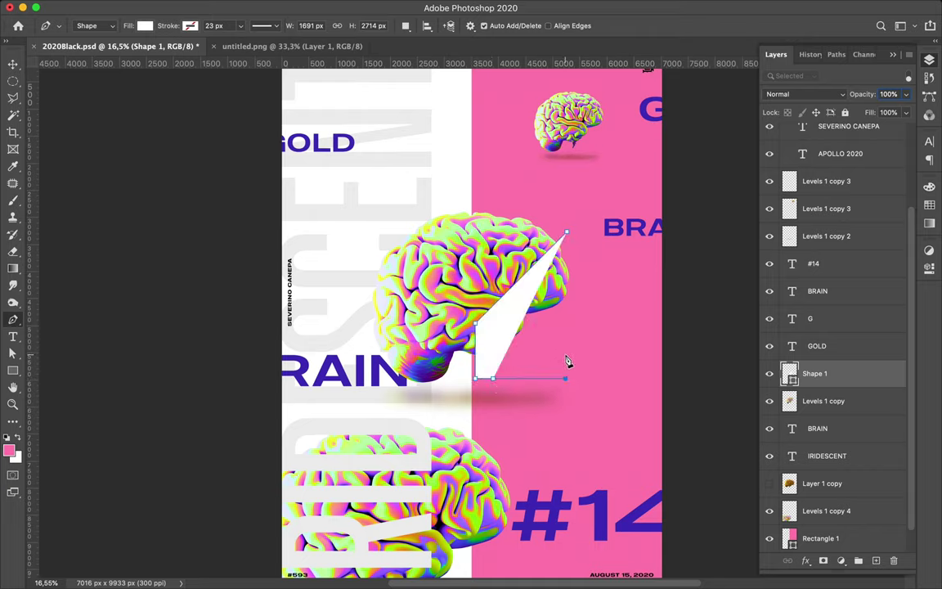
{"action": "left_click", "coordinate": [584, 278]}
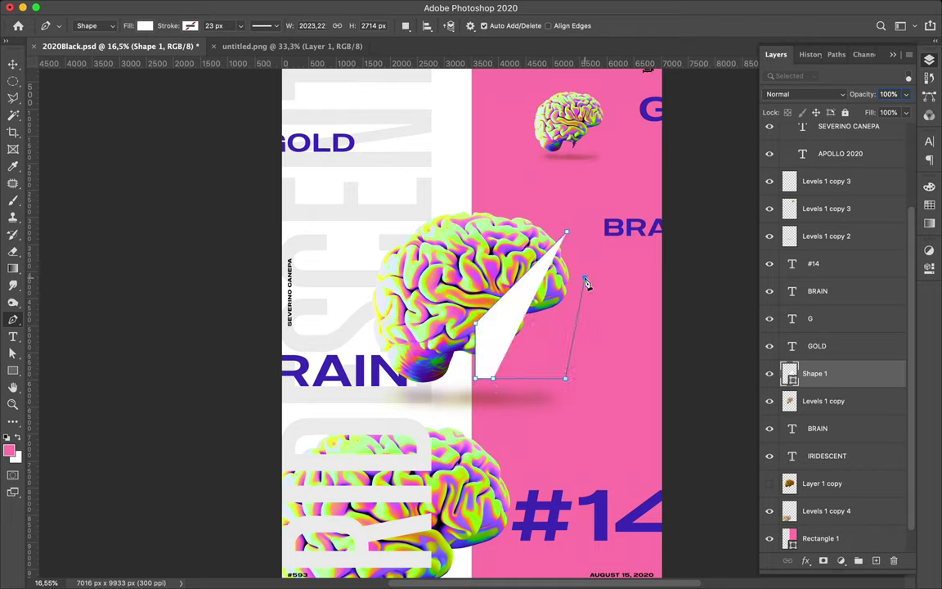
{"action": "left_click", "coordinate": [568, 237]}
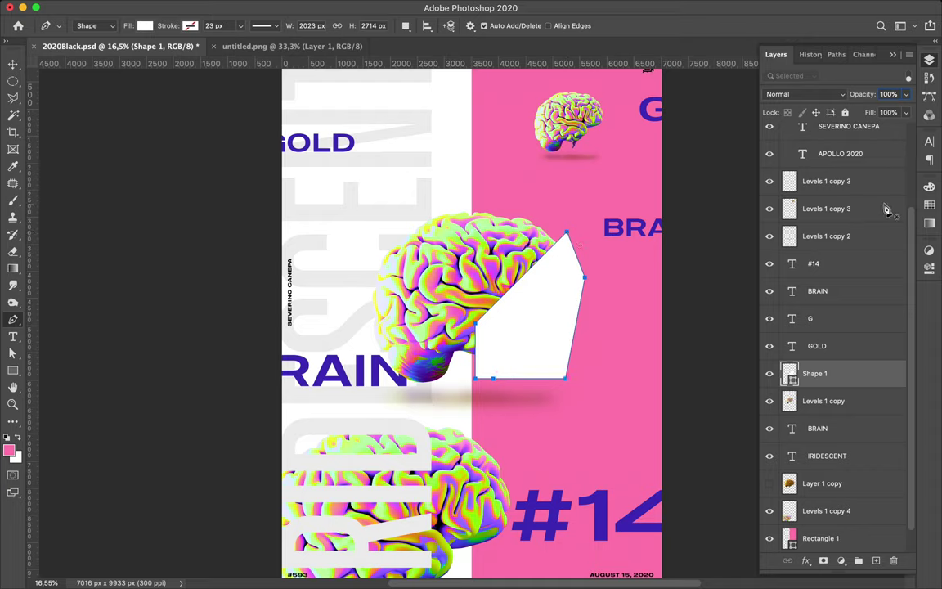
Step: Fill the shape pink, then delete it from over the brain
{"action": "left_click", "coordinate": [928, 205]}
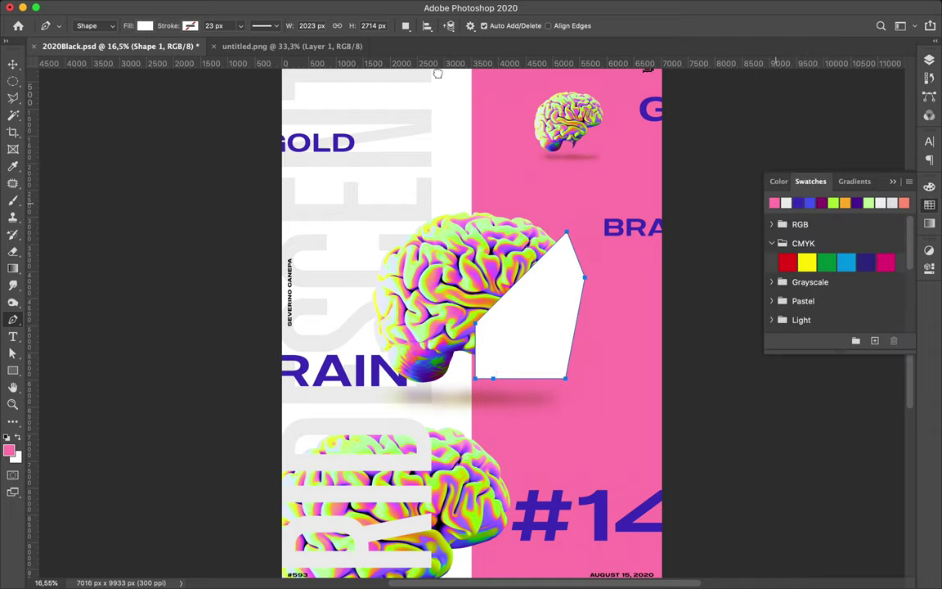
{"action": "left_click", "coordinate": [146, 26]}
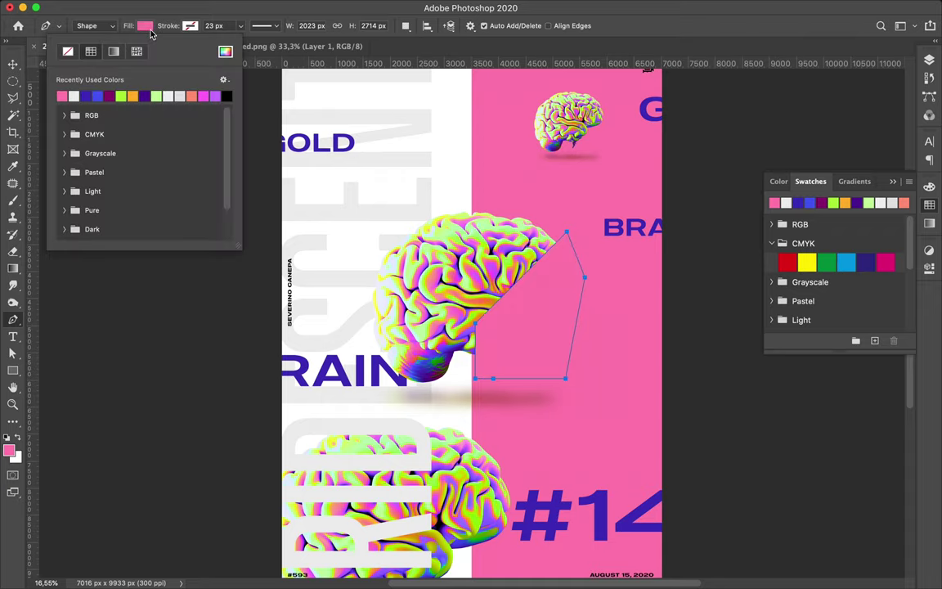
{"action": "key", "text": "Return"}
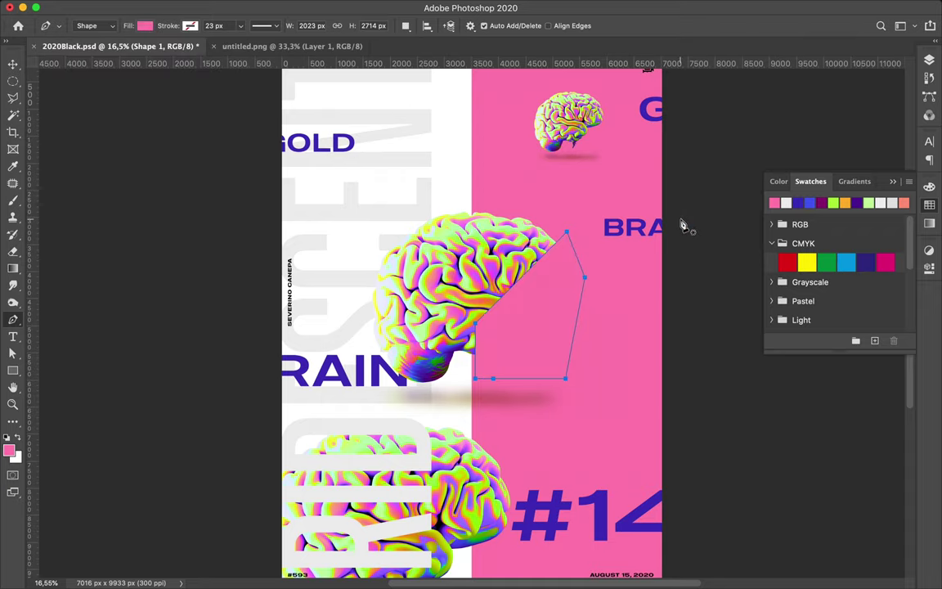
{"action": "key", "text": "v"}
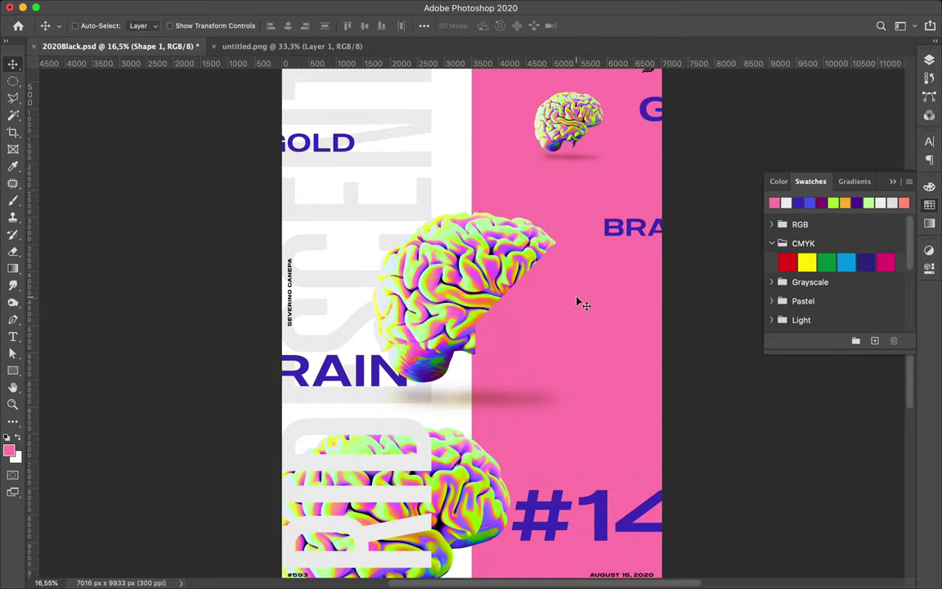
{"action": "key", "text": "BackSpace"}
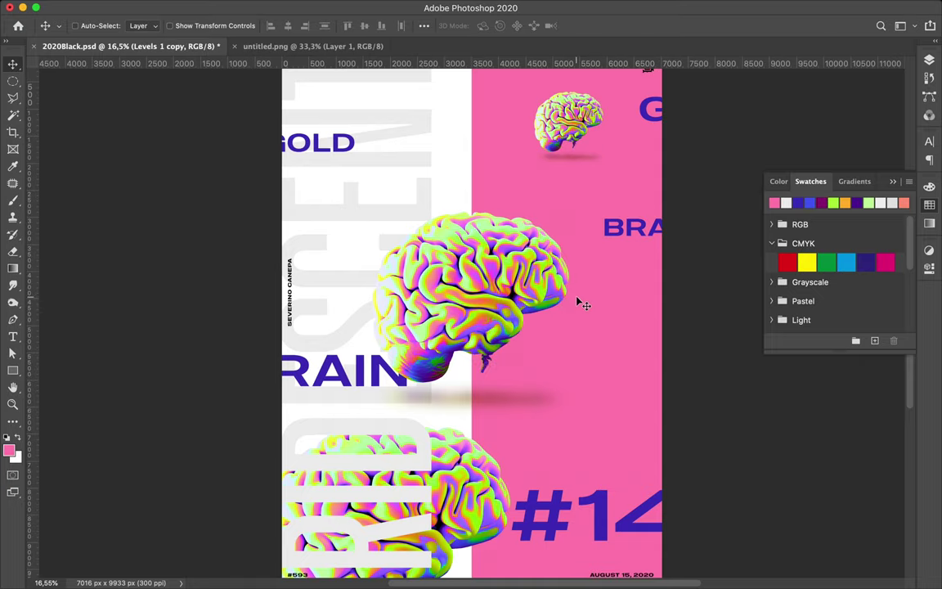
{"action": "scroll", "coordinate": [579, 304], "scroll_direction": "down", "scroll_amount": 2}
{"action": "scroll", "coordinate": [579, 304], "scroll_direction": "down", "scroll_amount": 3}
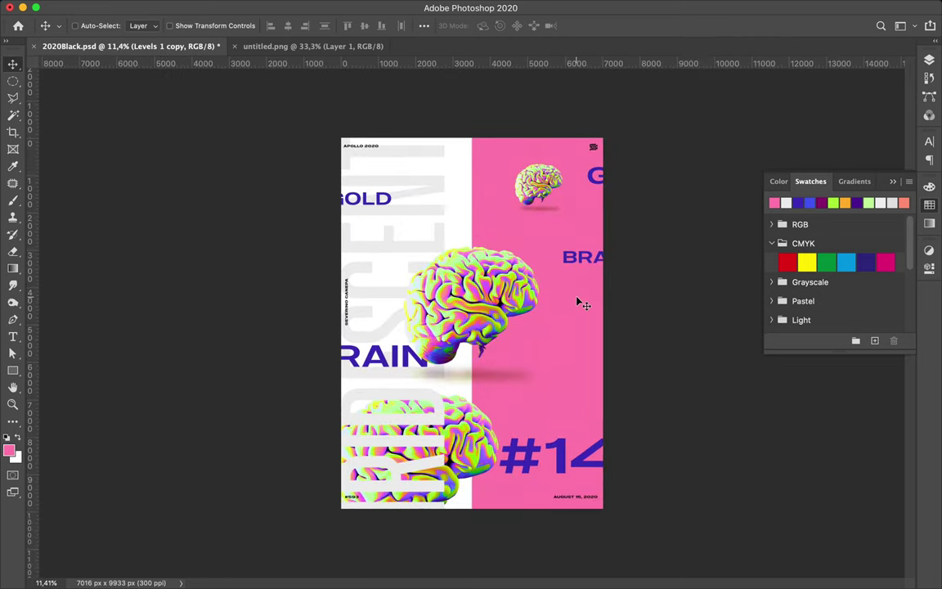
{"action": "scroll", "coordinate": [581, 303], "scroll_direction": "up", "scroll_amount": 1}
{"action": "scroll", "coordinate": [581, 302], "scroll_direction": "up", "scroll_amount": 2}
{"action": "scroll", "coordinate": [577, 303], "scroll_direction": "down", "scroll_amount": 5}
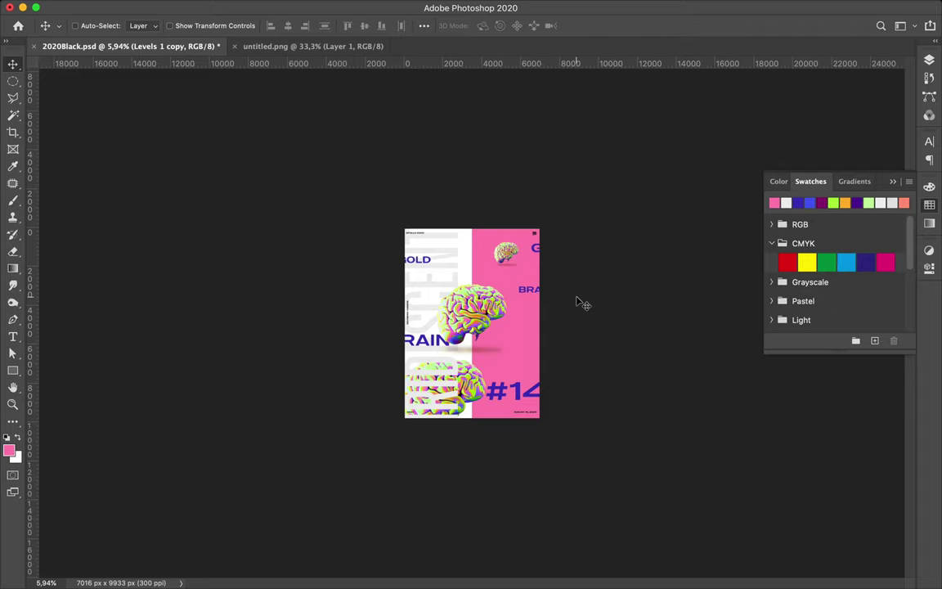
{"action": "key", "text": "f"}
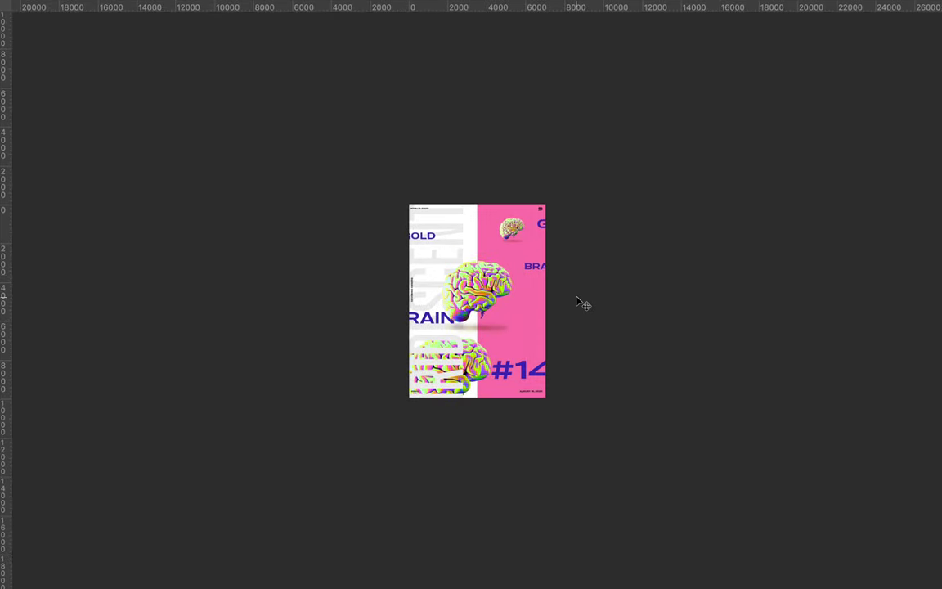
{"action": "key", "text": "ctrl+0"}
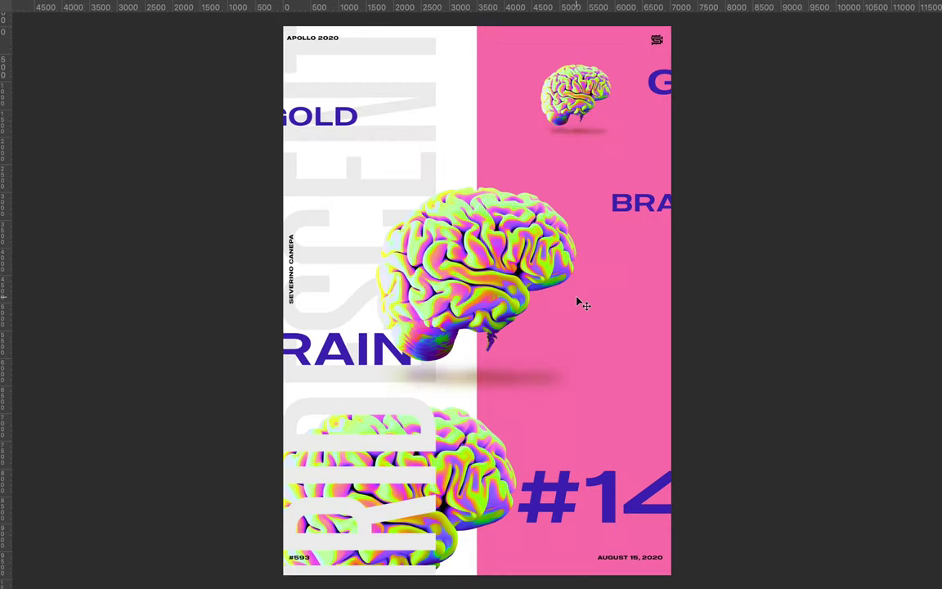
{"action": "key", "text": "ctrl+r"}
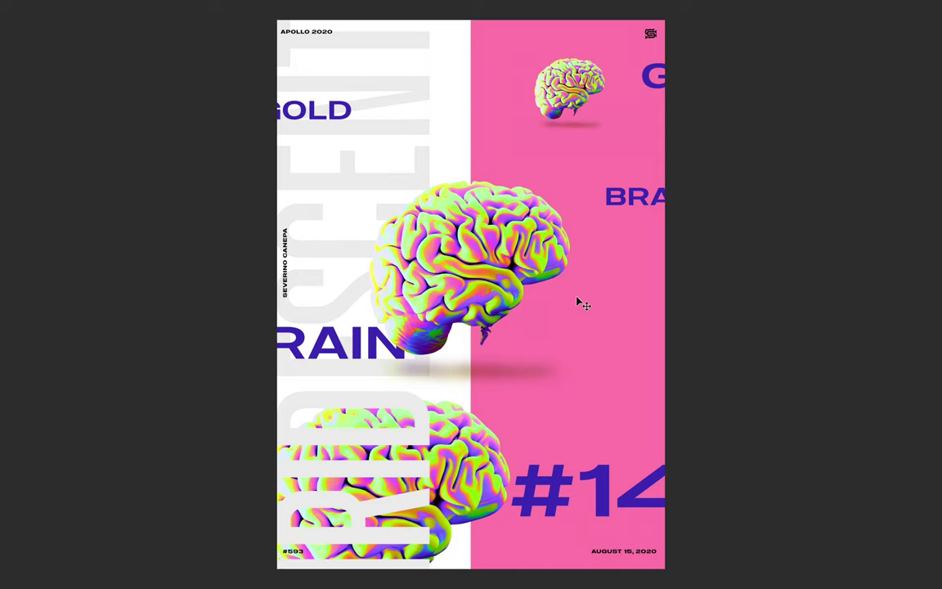
{"action": "key", "text": "f"}
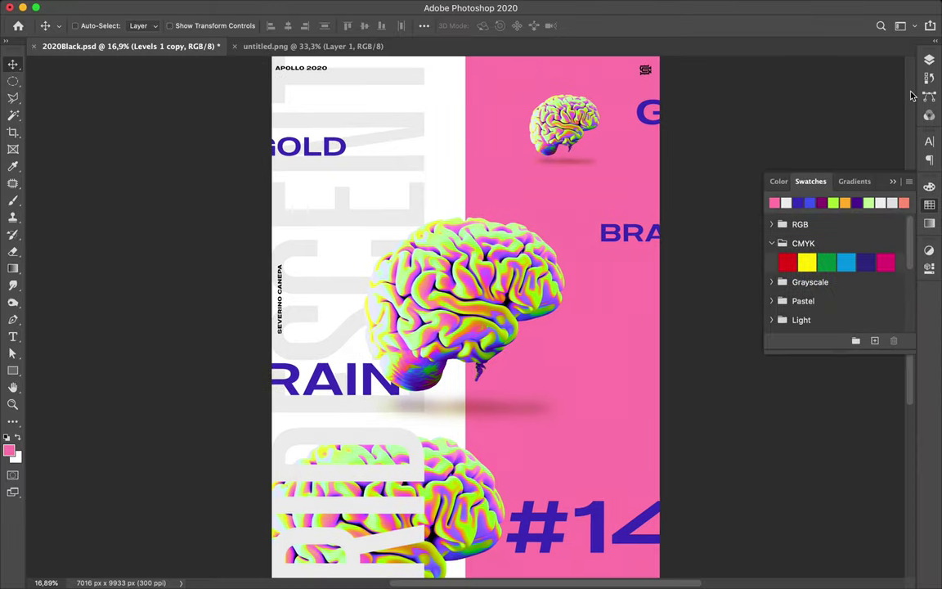
Step: Duplicate Rectangle 1 and place the copy just below APOLLO 2020 in the layers
{"action": "left_click", "coordinate": [929, 61]}
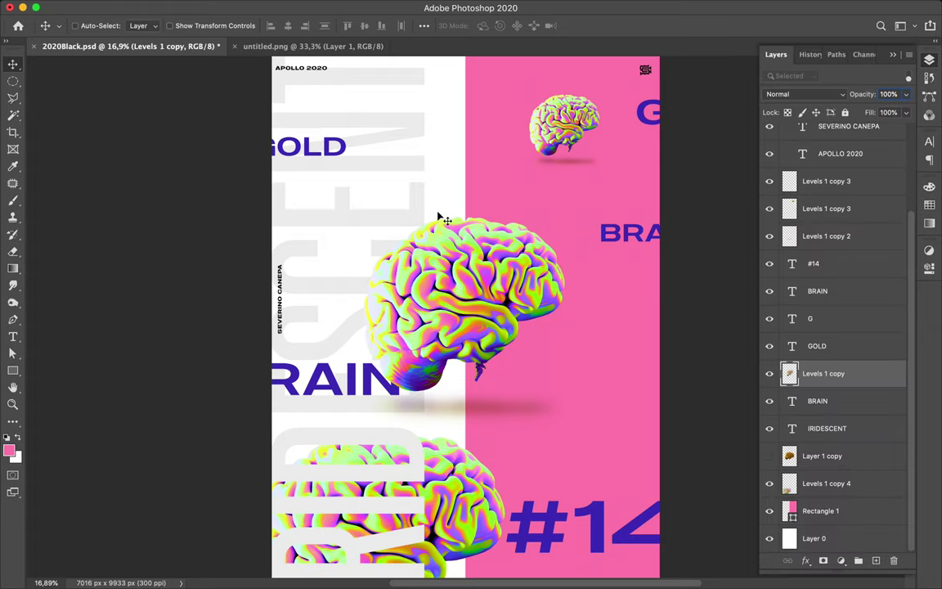
{"action": "left_click", "coordinate": [642, 440]}
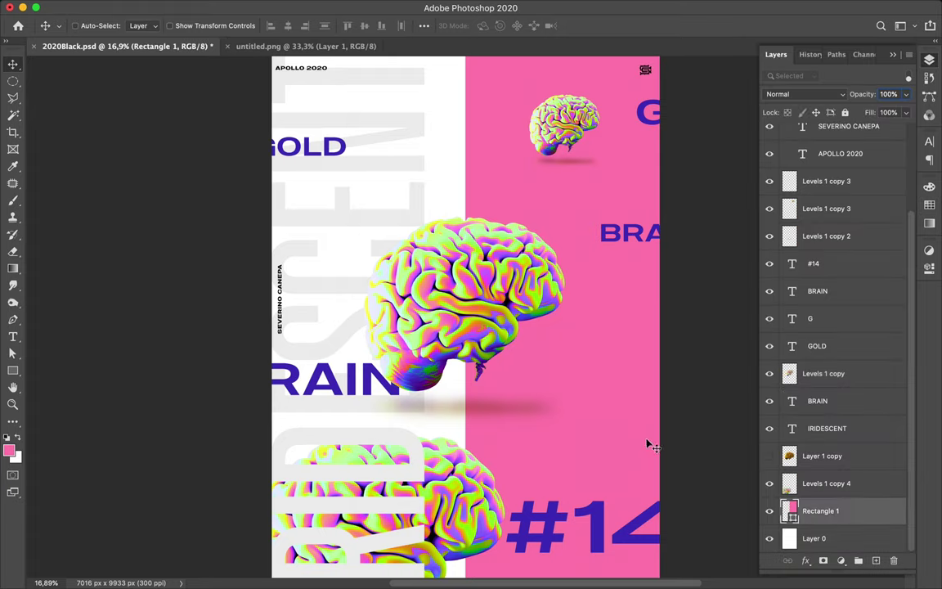
{"action": "left_click_drag", "start_coordinate": [832, 510], "coordinate": [870, 138]}
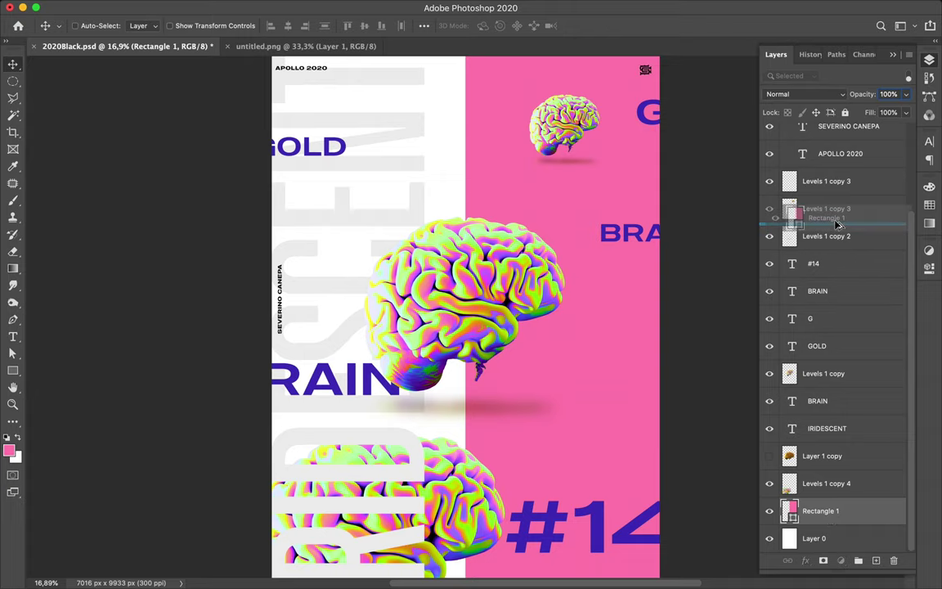
{"action": "left_click_drag", "start_coordinate": [870, 137], "coordinate": [858, 161]}
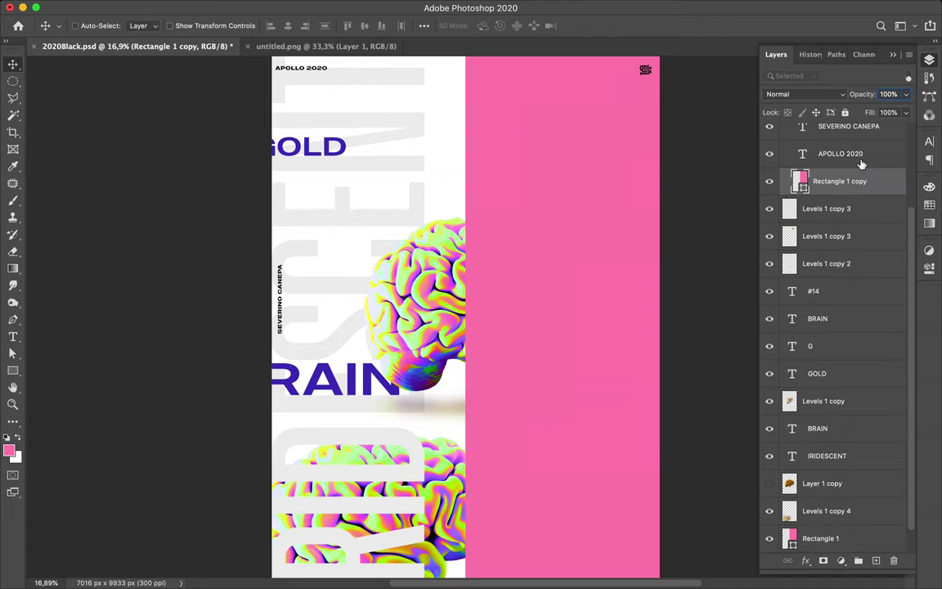
Step: Switch the Rectangle 1 copy's fill to a gradient
{"action": "key", "text": "a"}
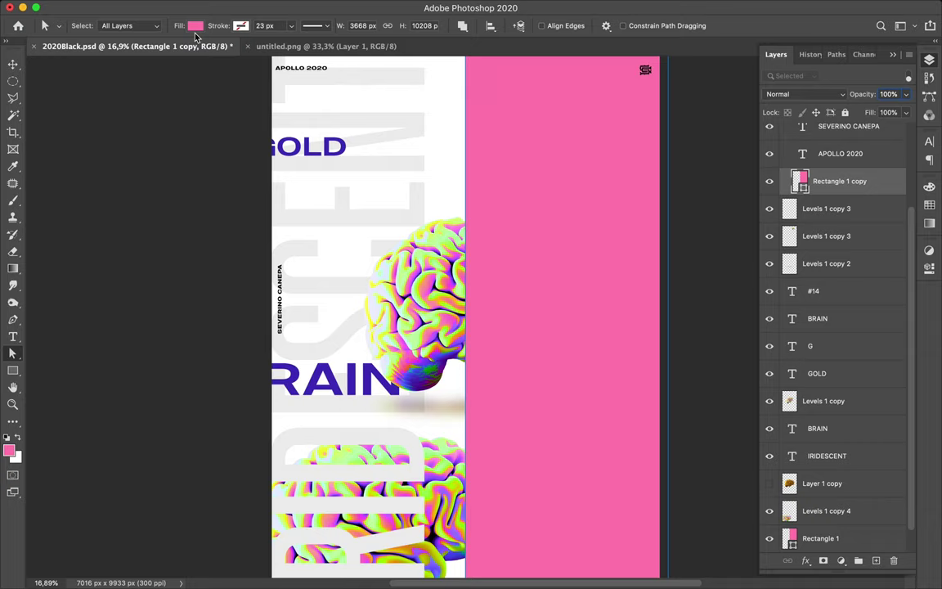
{"action": "left_click", "coordinate": [195, 25]}
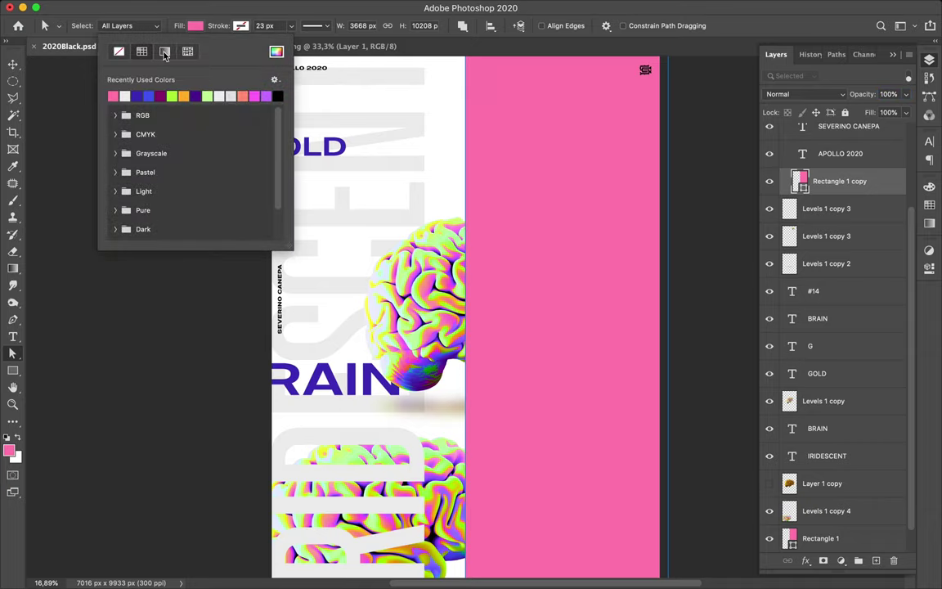
{"action": "left_click", "coordinate": [164, 52]}
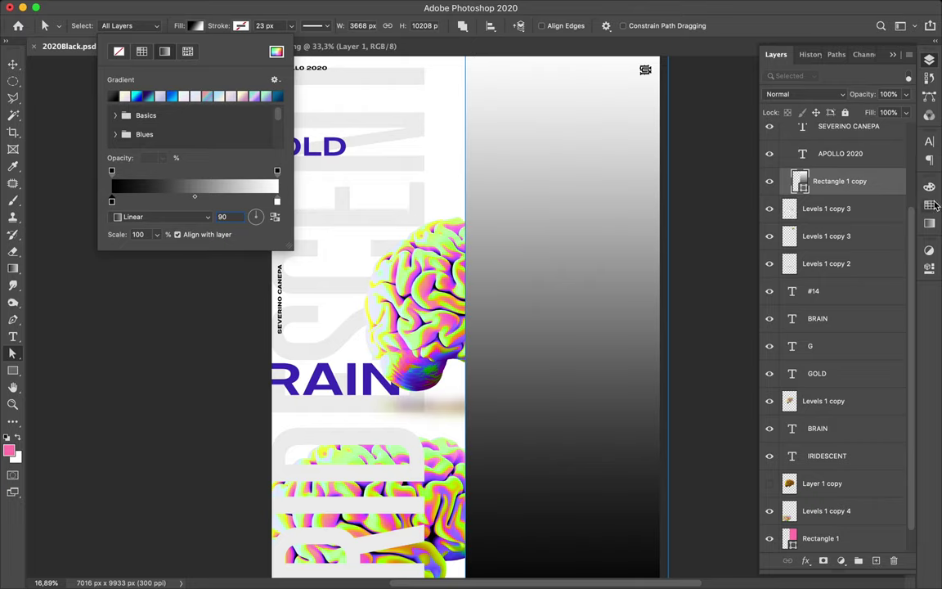
{"action": "left_click", "coordinate": [841, 181]}
{"action": "left_click", "coordinate": [930, 206]}
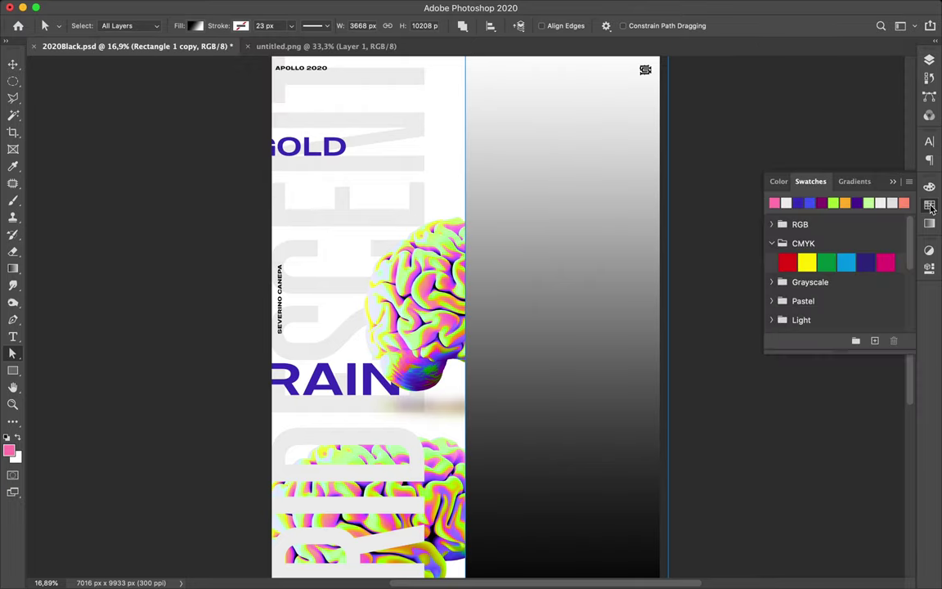
{"action": "left_click", "coordinate": [195, 27]}
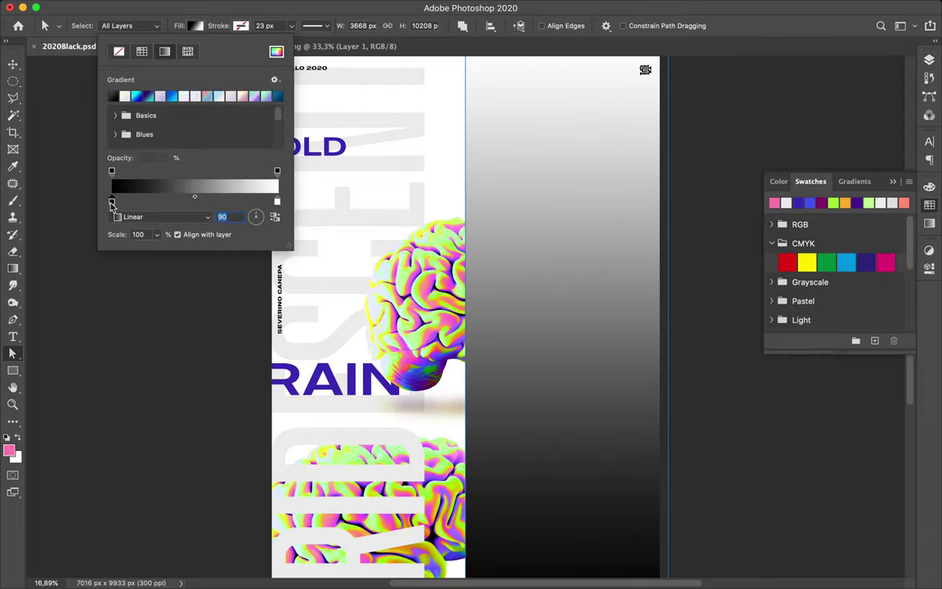
Step: Set both gradient stops to purple #462dbc
{"action": "double_click", "coordinate": [112, 202]}
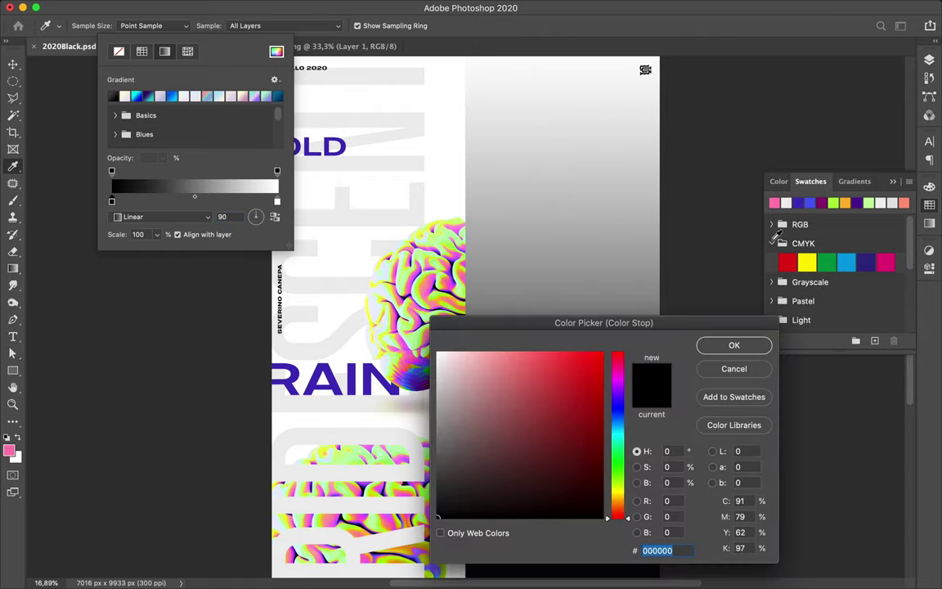
{"action": "left_click", "coordinate": [808, 203]}
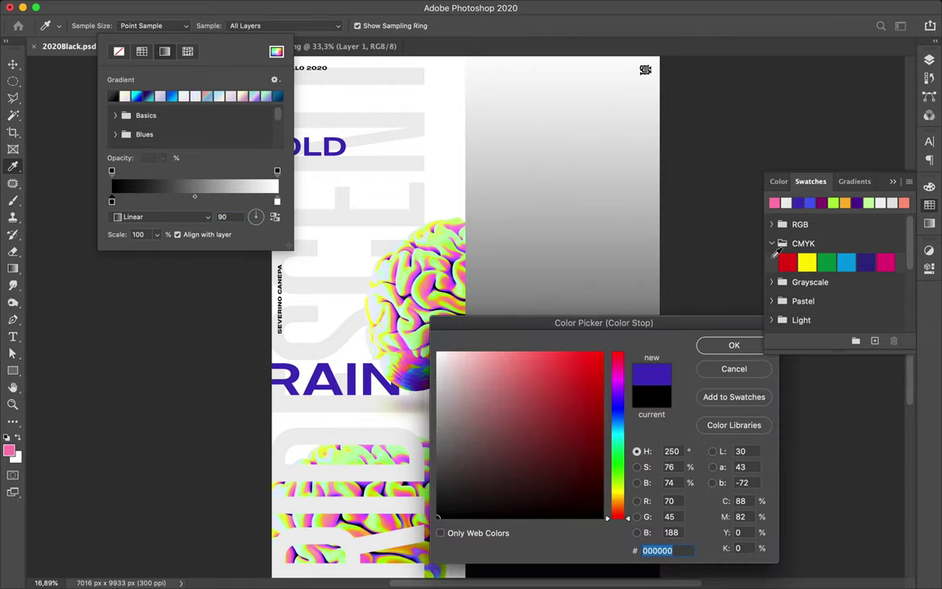
{"action": "left_click", "coordinate": [734, 346]}
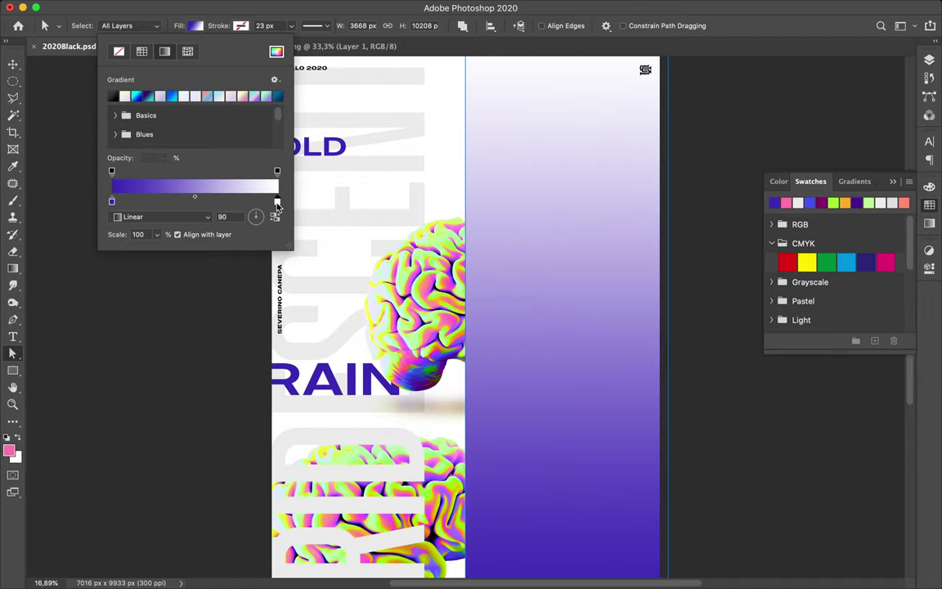
{"action": "left_click", "coordinate": [277, 202]}
{"action": "double_click", "coordinate": [277, 202]}
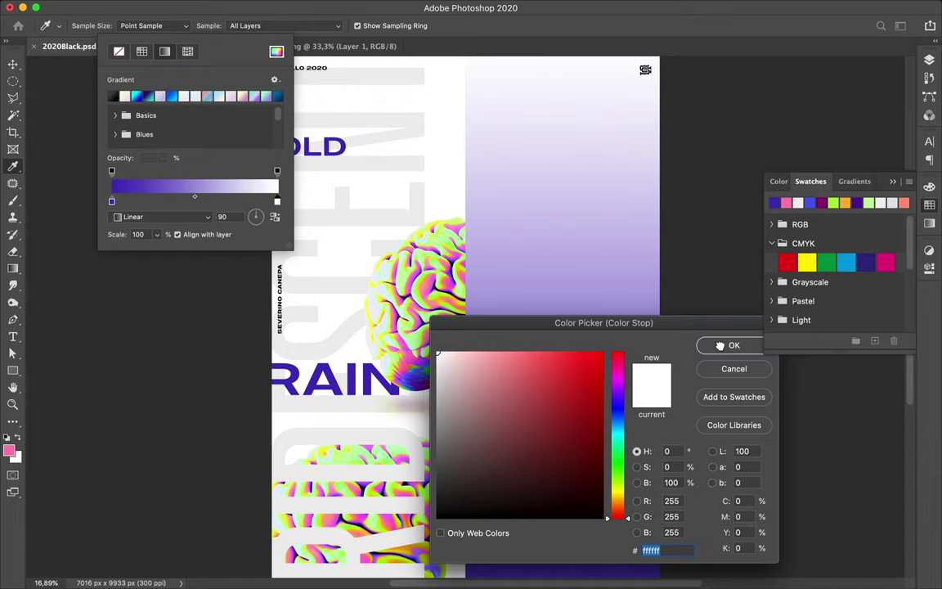
{"action": "type", "text": "462dbc"}
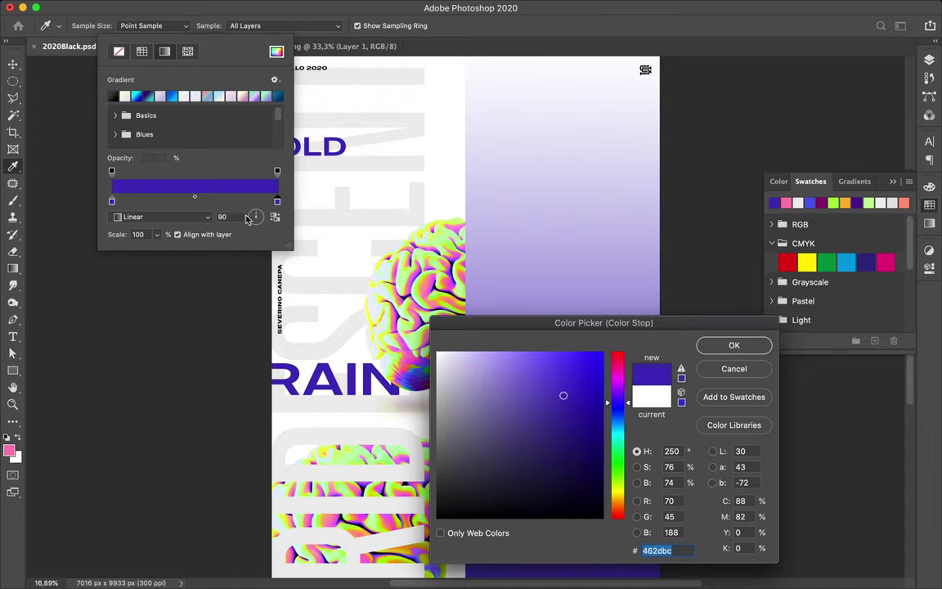
{"action": "key", "text": "Return"}
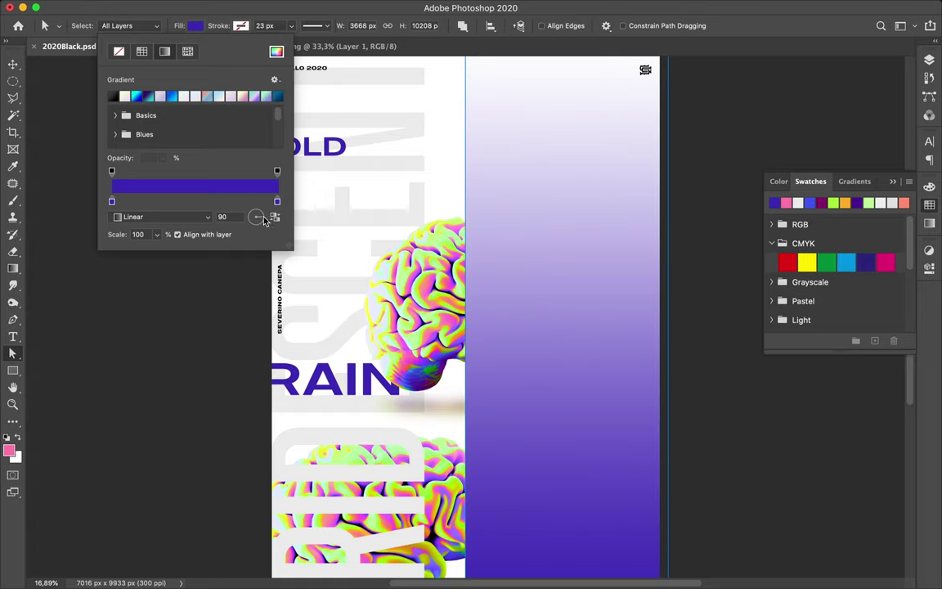
Step: Set the gradient angle to 1 and fade its right end to transparent
{"action": "left_click", "coordinate": [263, 218]}
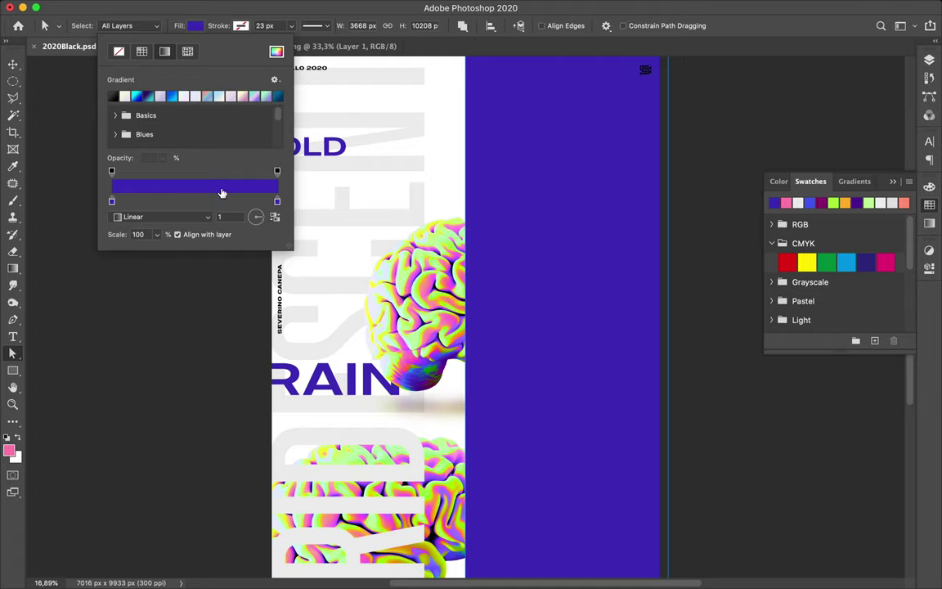
{"action": "left_click", "coordinate": [277, 171]}
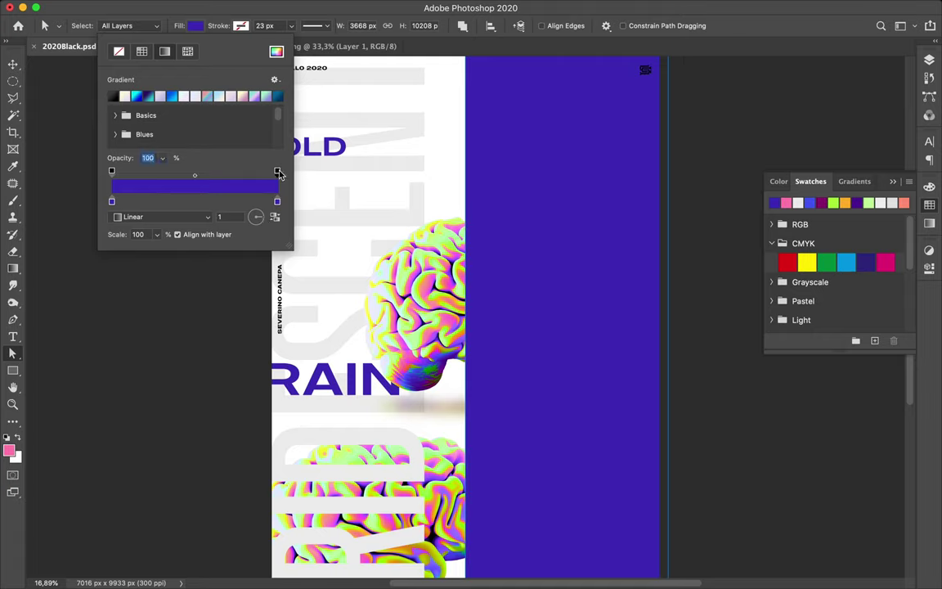
{"action": "left_click", "coordinate": [162, 158]}
{"action": "left_click_drag", "start_coordinate": [162, 174], "coordinate": [55, 180]}
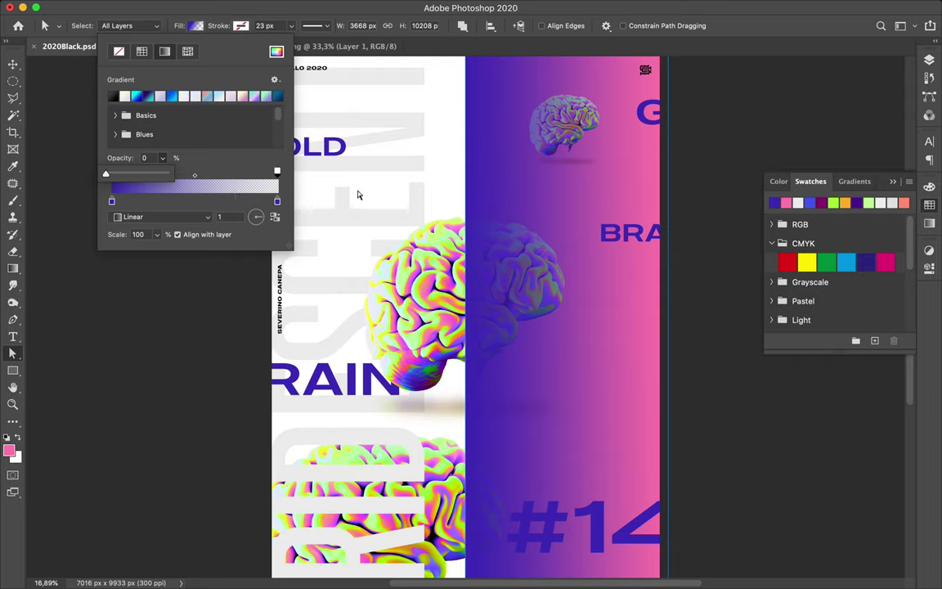
{"action": "key", "text": "Return"}
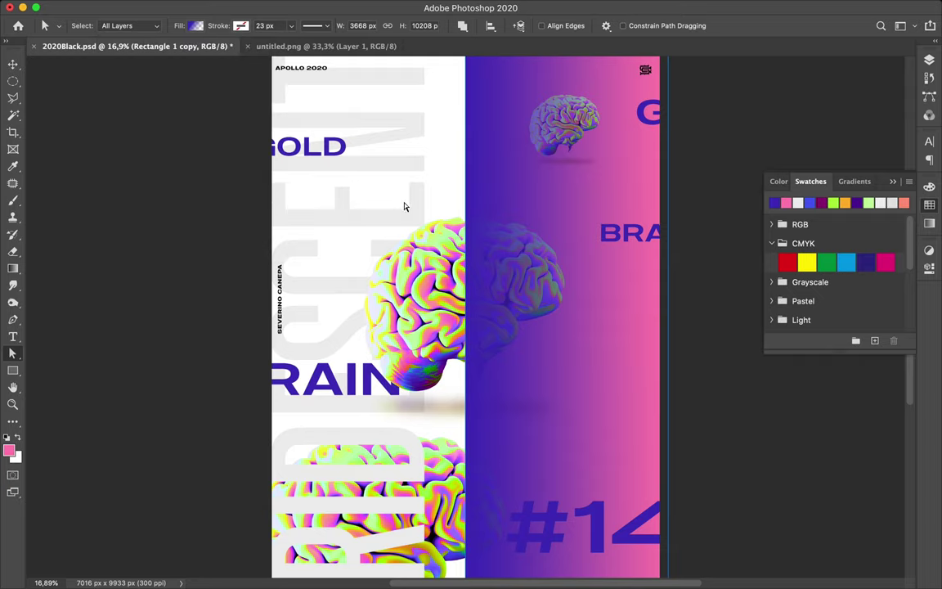
Step: Set Rectangle 1 copy to Color Burn and move it just above Rectangle 1
{"action": "key", "text": "v"}
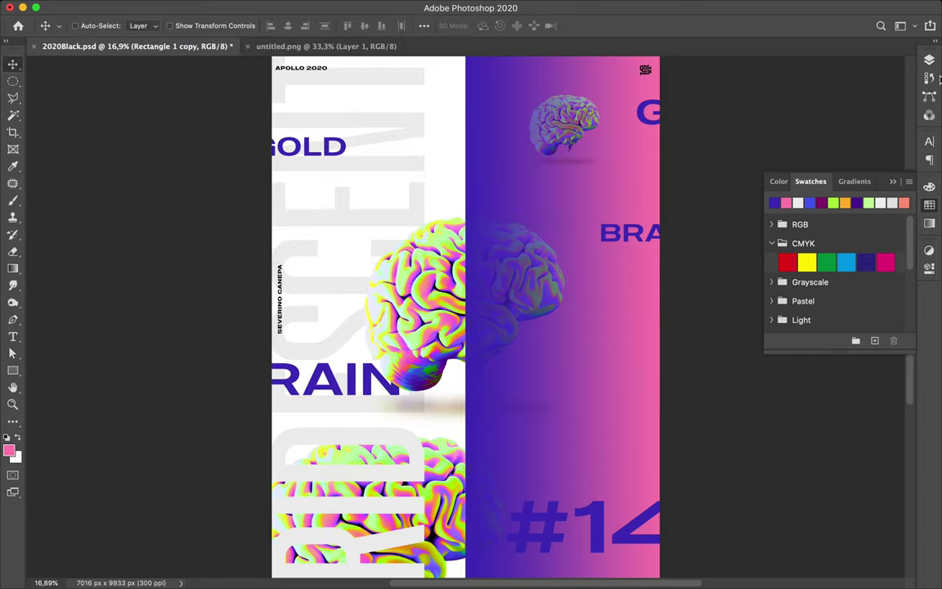
{"action": "left_click", "coordinate": [930, 61]}
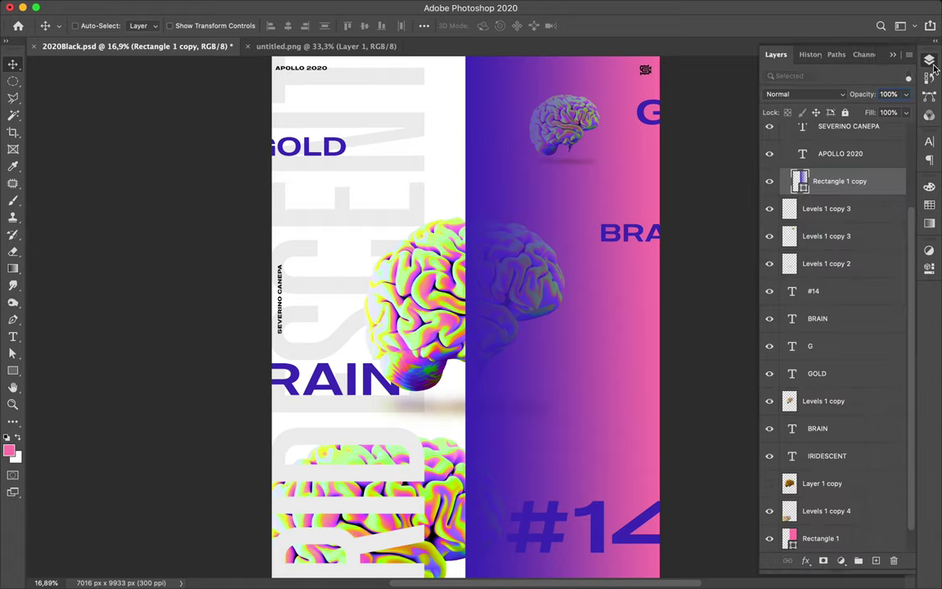
{"action": "left_click", "coordinate": [841, 94]}
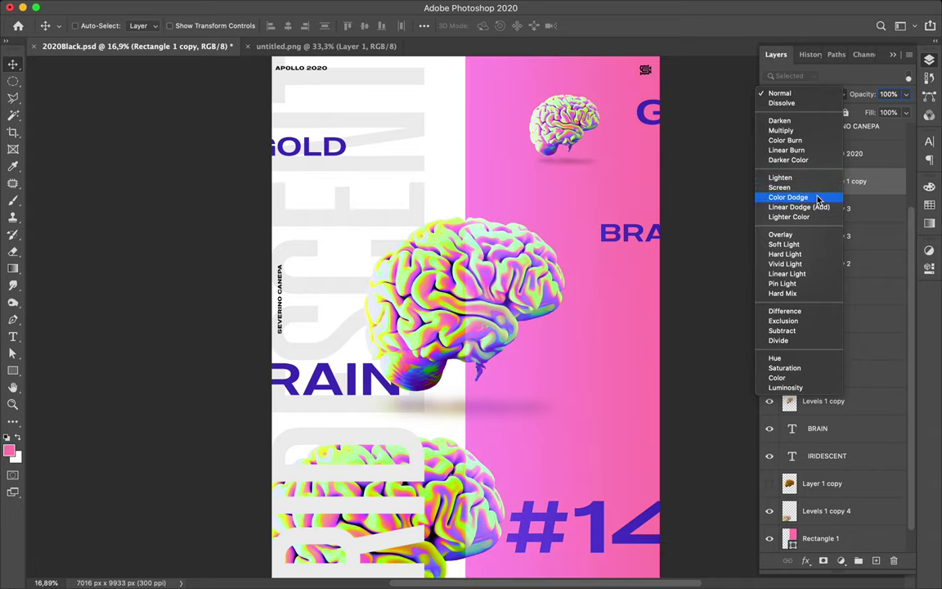
{"action": "left_click", "coordinate": [797, 139]}
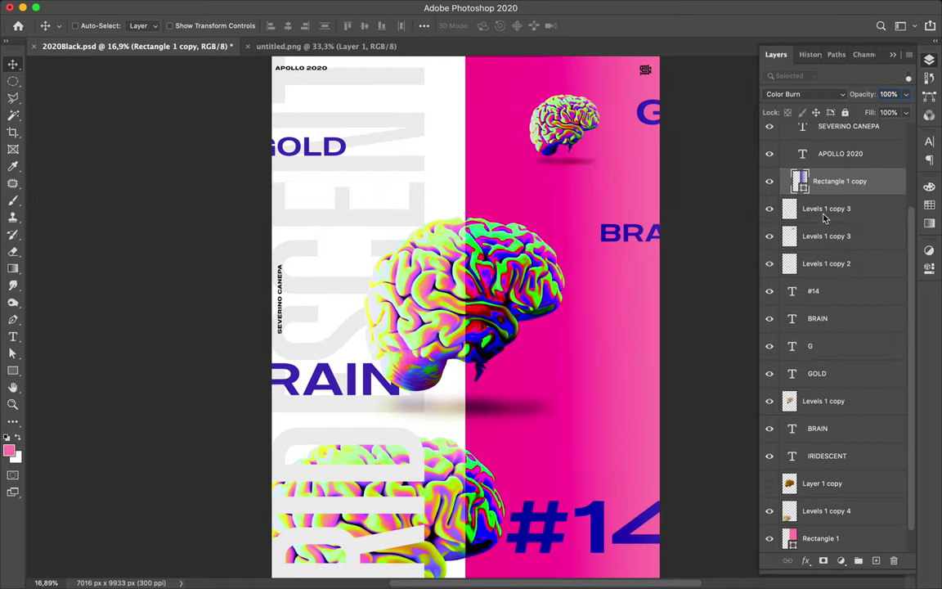
{"action": "left_click_drag", "start_coordinate": [822, 183], "coordinate": [813, 537]}
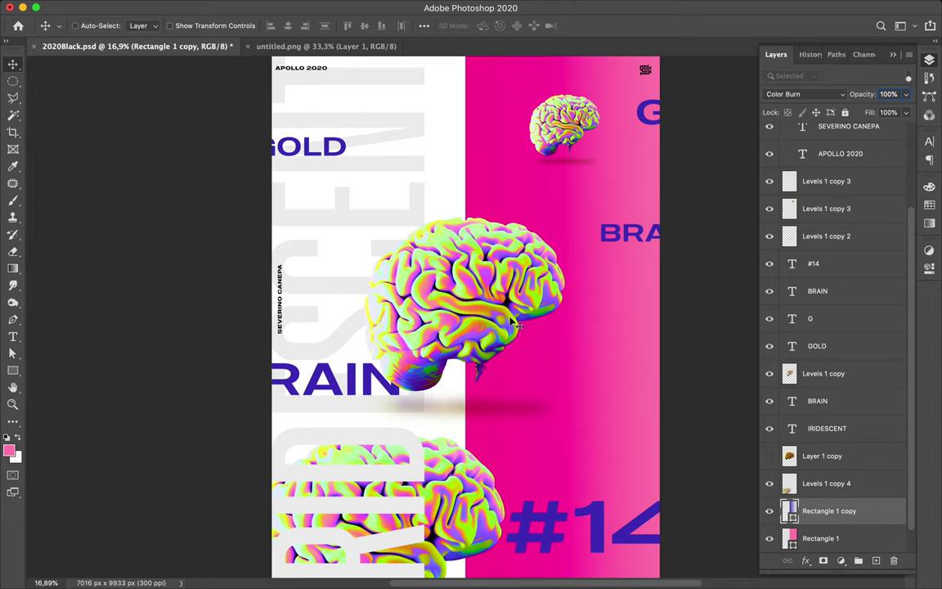
Step: Shift the lower brain (Levels 1 copy 4) about 425 px left, then select Levels 1 copy and Levels 1 copy 2
{"action": "scroll", "coordinate": [516, 324], "scroll_direction": "down", "scroll_amount": 2}
{"action": "scroll", "coordinate": [518, 326], "scroll_direction": "up", "scroll_amount": 1}
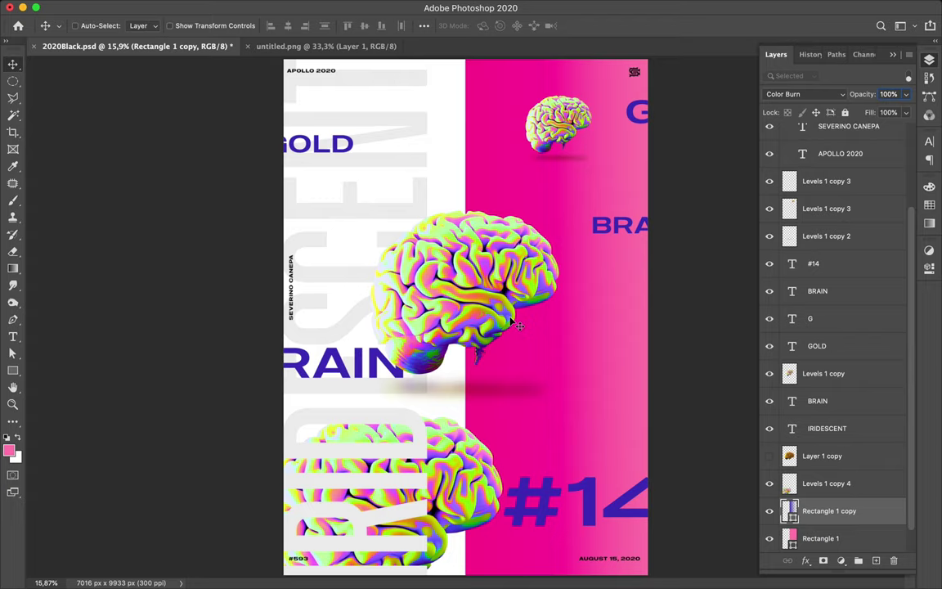
{"action": "left_click", "coordinate": [462, 465]}
{"action": "left_click_drag", "start_coordinate": [485, 480], "coordinate": [454, 476]}
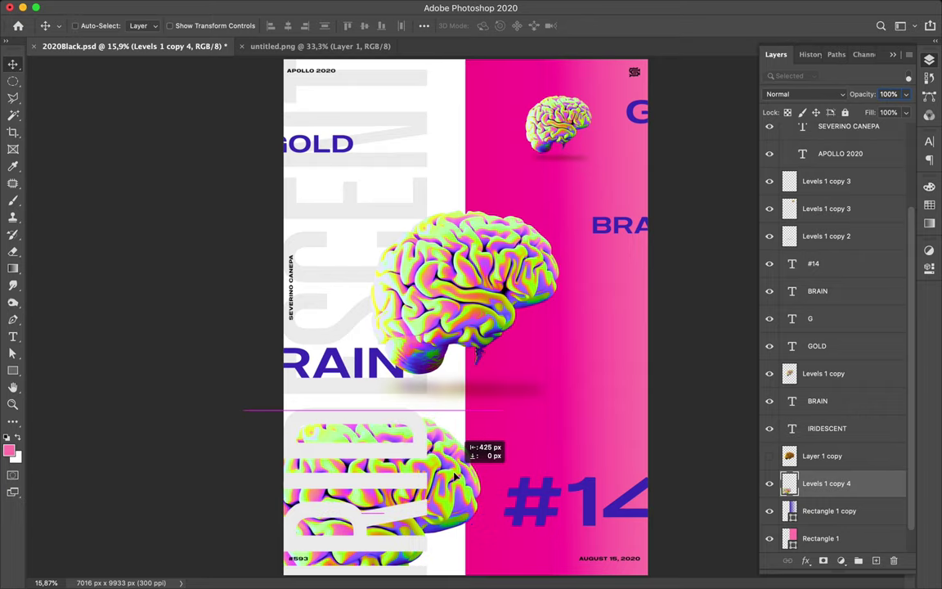
{"action": "left_click_drag", "start_coordinate": [454, 476], "coordinate": [456, 477]}
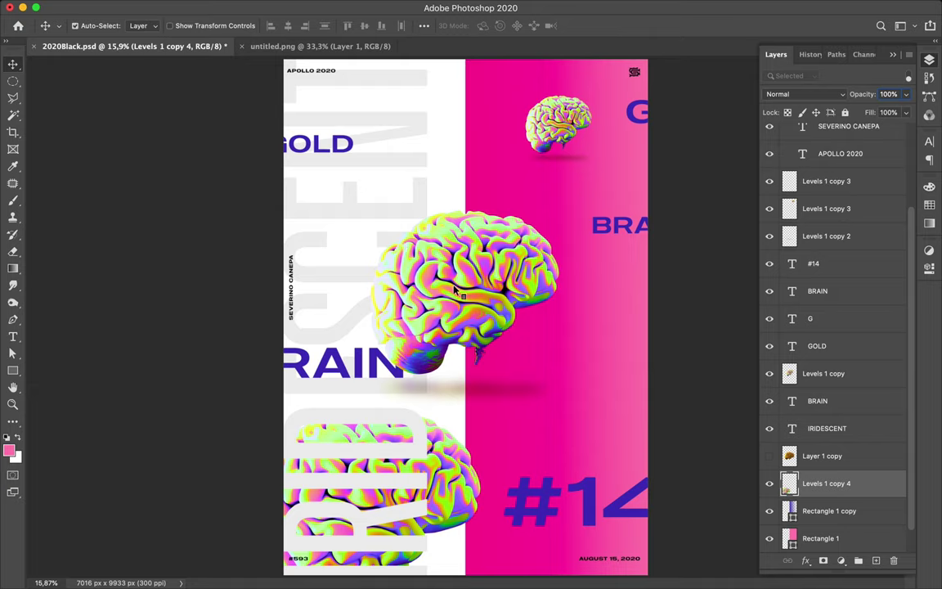
{"action": "left_click", "coordinate": [414, 263], "text": "ctrl"}
{"action": "left_click", "coordinate": [429, 347], "text": "ctrl+shift"}
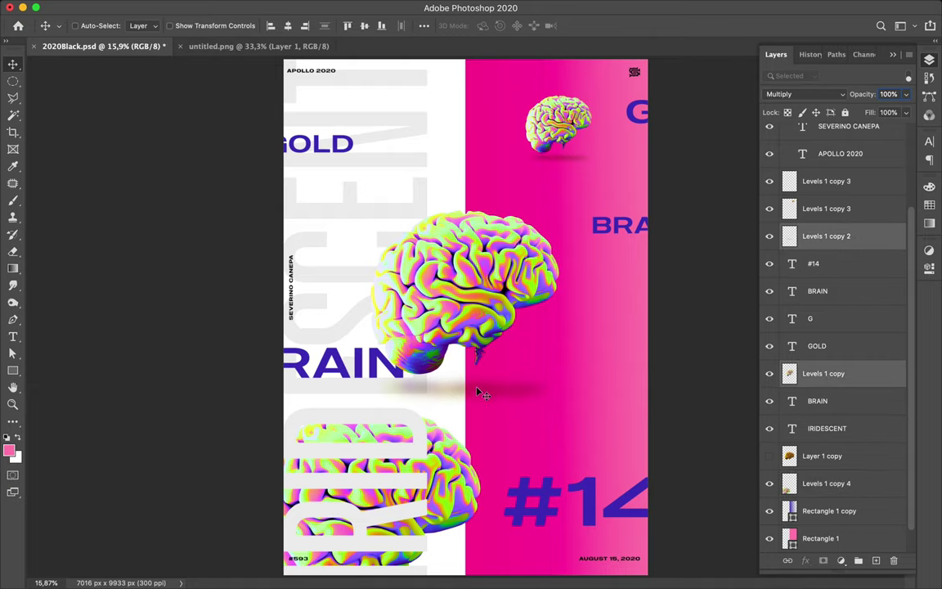
Step: Centre Levels 1 copy and Levels 1 copy 2 horizontally, aligned to the canvas
{"action": "left_click", "coordinate": [424, 25]}
{"action": "left_click", "coordinate": [459, 146]}
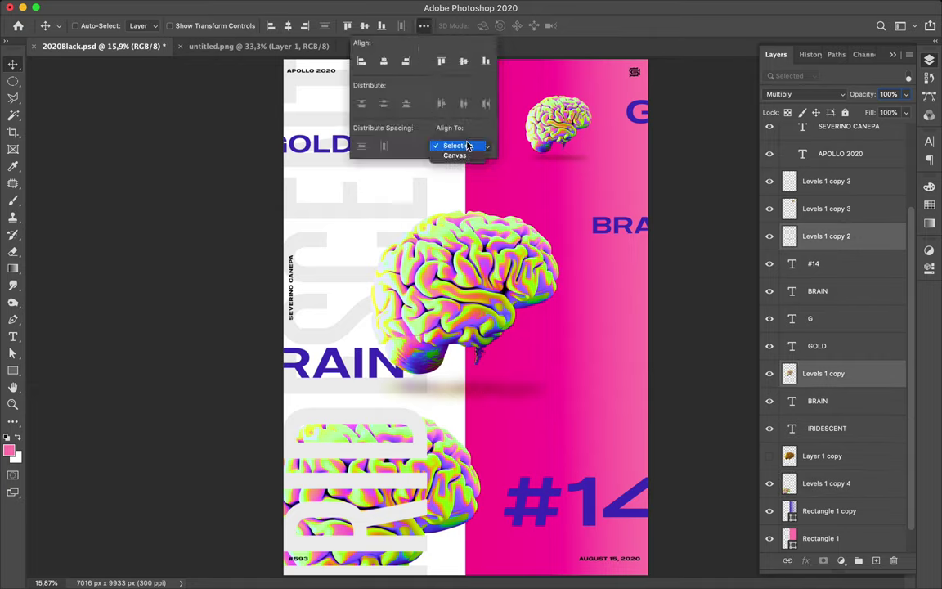
{"action": "left_click", "coordinate": [466, 156]}
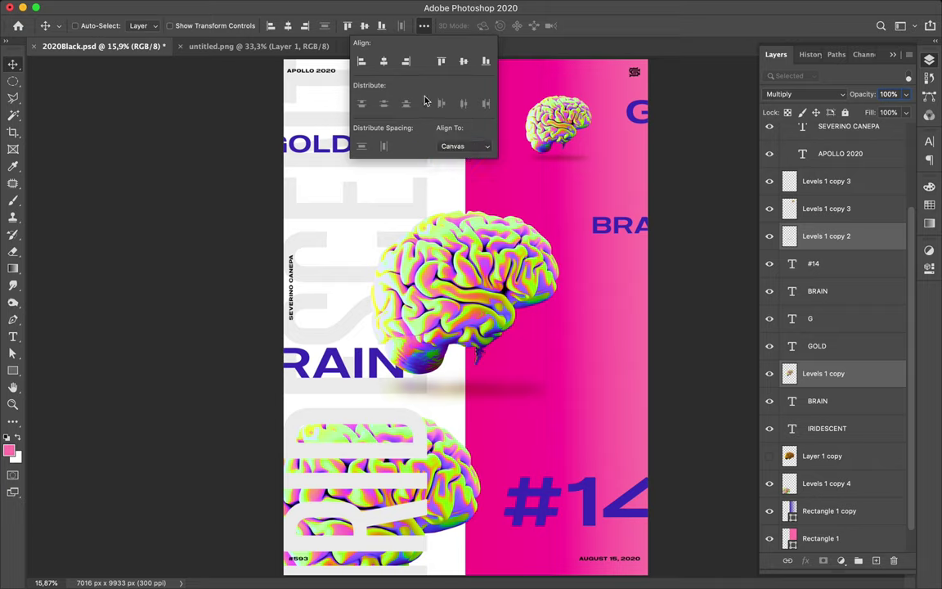
{"action": "left_click", "coordinate": [389, 68]}
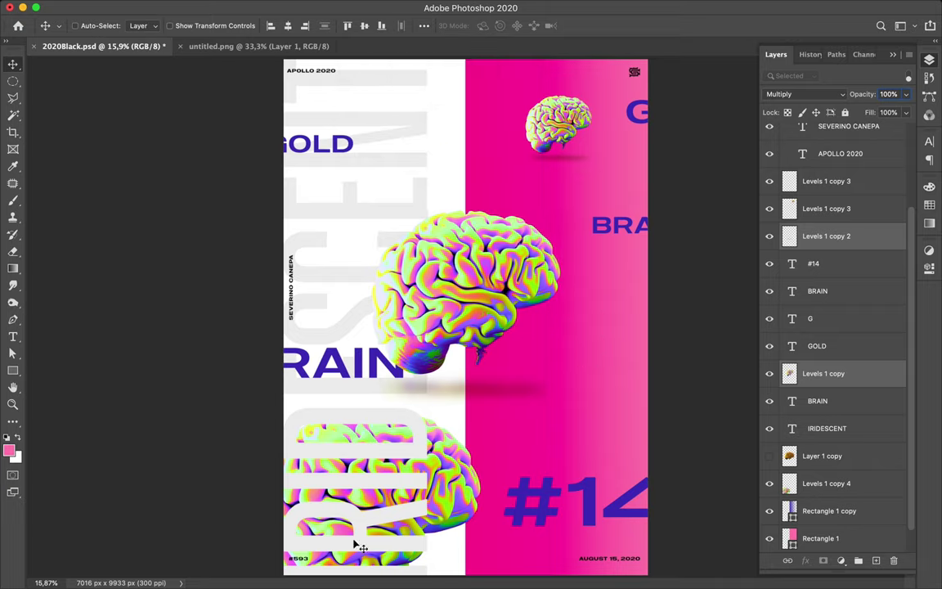
Step: Nudge the two Levels 1 copy 3 small top brain layers slightly right
{"action": "left_click", "coordinate": [565, 143], "text": "ctrl"}
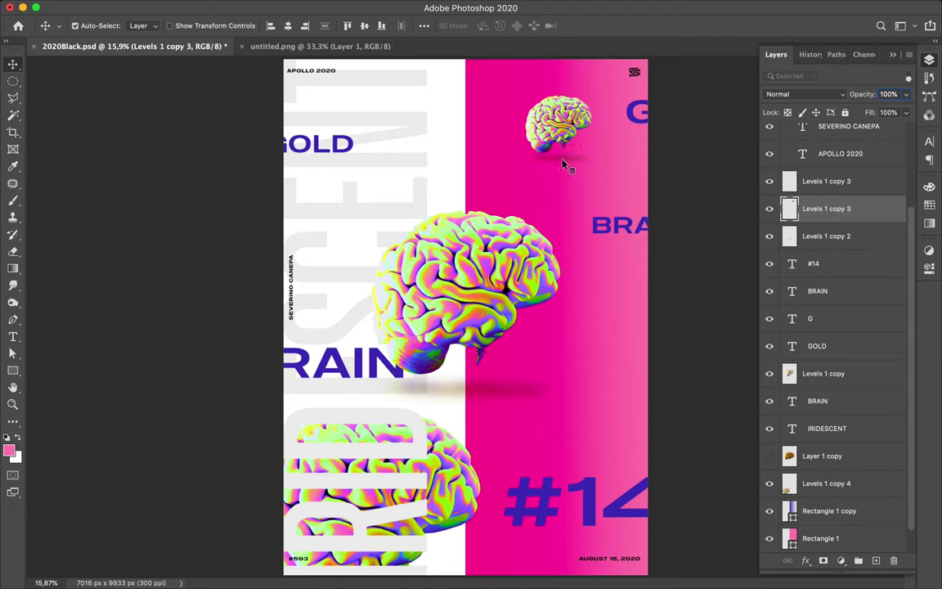
{"action": "left_click", "coordinate": [562, 164], "text": "shift"}
{"action": "left_click_drag", "start_coordinate": [571, 162], "coordinate": [576, 161]}
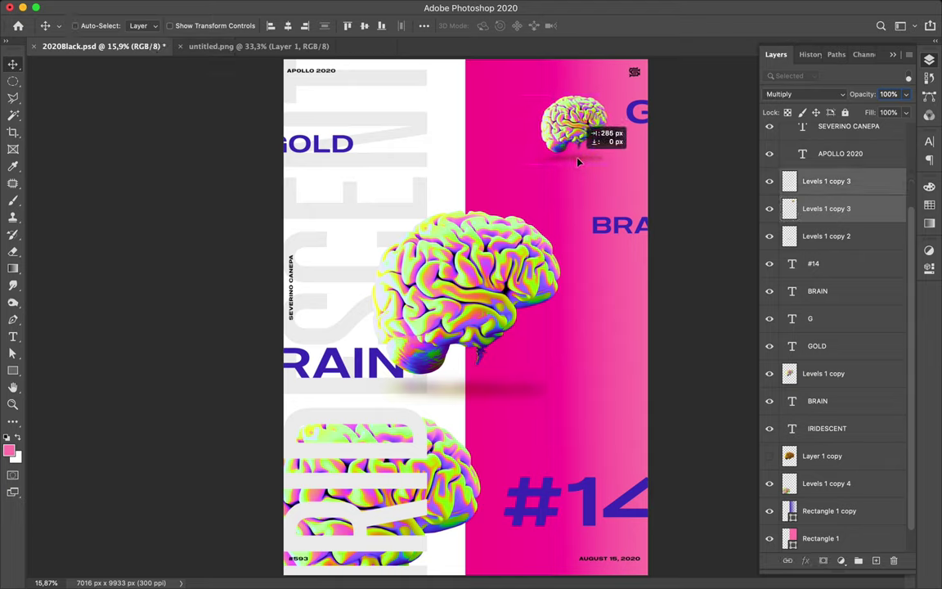
{"action": "left_click_drag", "start_coordinate": [576, 162], "coordinate": [581, 163]}
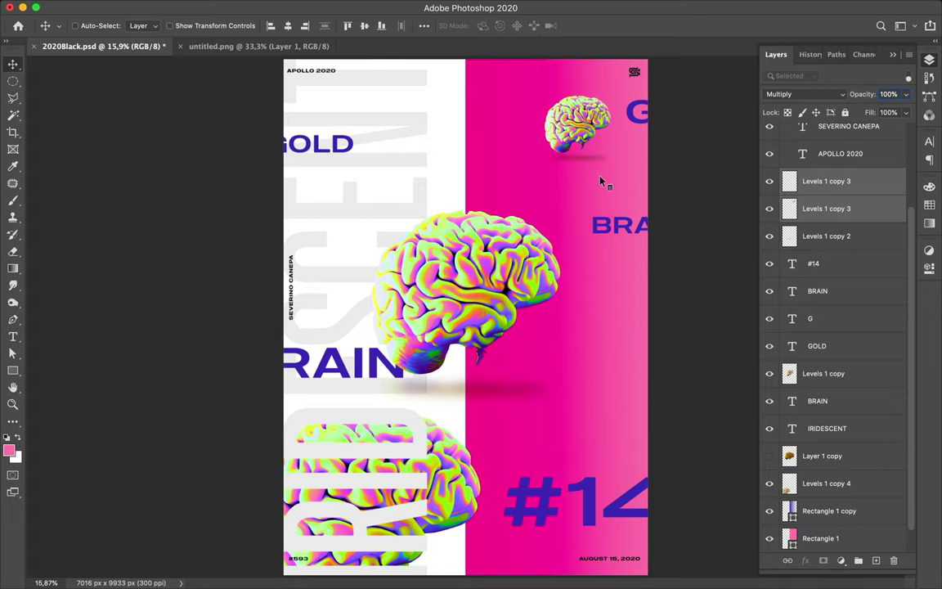
{"action": "left_click", "coordinate": [573, 97], "text": "super"}
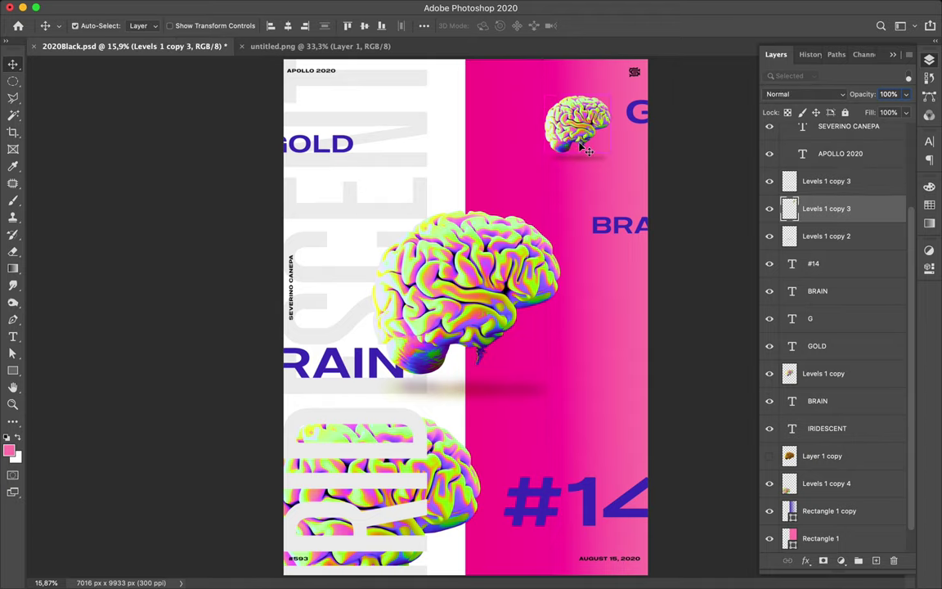
Step: Rotate the small top brain to about 36.66°
{"action": "key", "text": "super+t"}
{"action": "left_click_drag", "start_coordinate": [575, 78], "coordinate": [569, 81]}
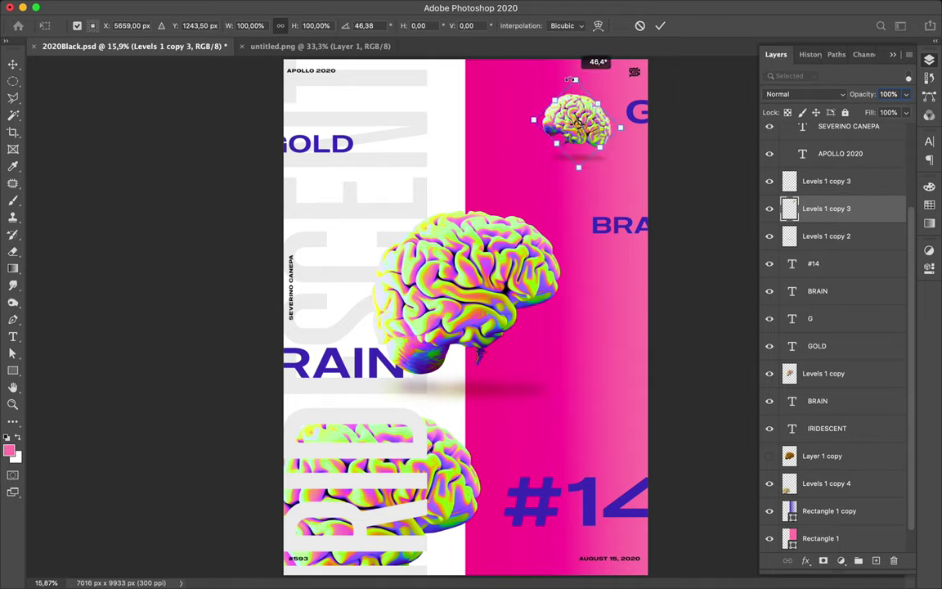
{"action": "left_click_drag", "start_coordinate": [569, 81], "coordinate": [567, 84]}
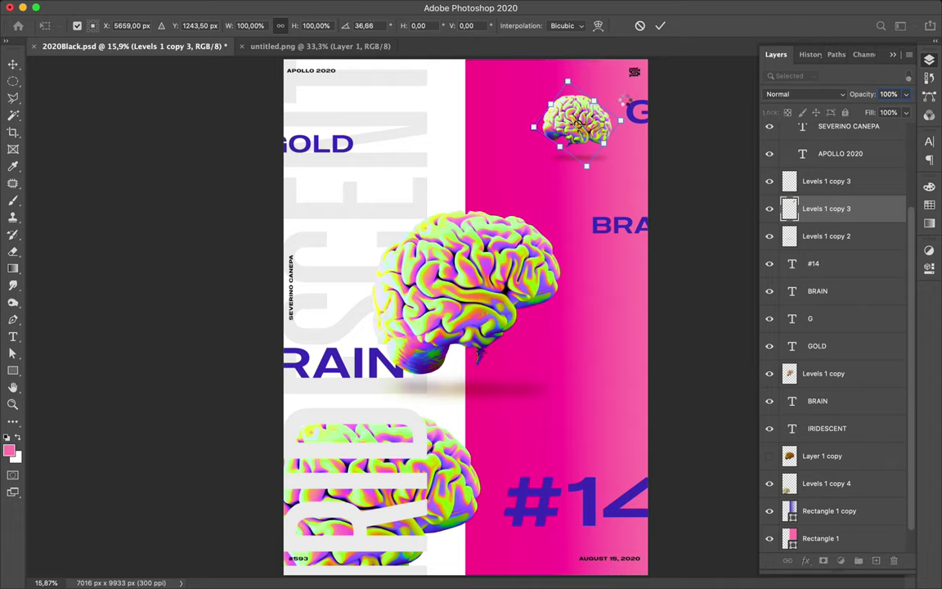
{"action": "key", "text": "Return"}
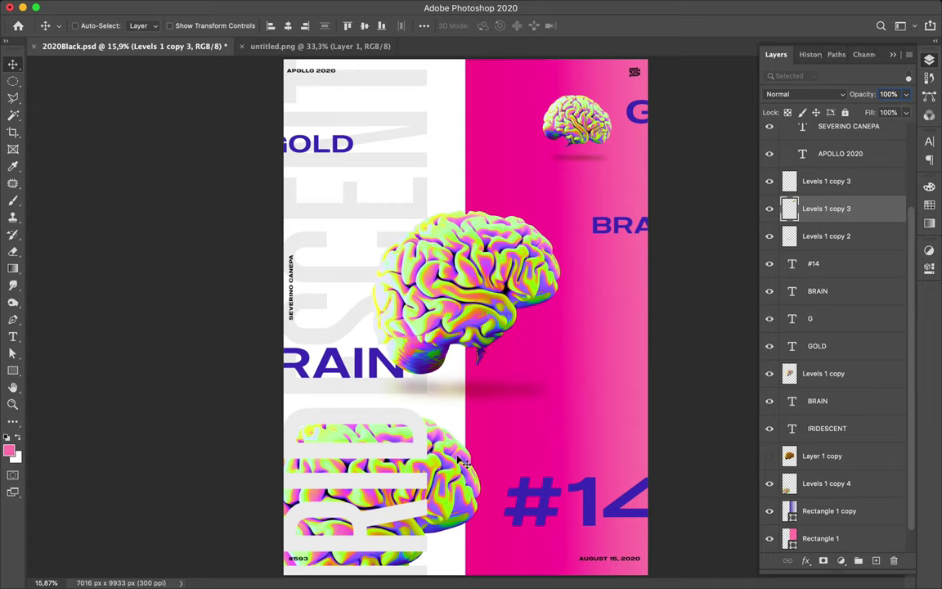
Step: Rotate the lower brain (Levels 1 copy 4) to about -31.88°
{"action": "key", "text": "super"}
{"action": "left_click", "coordinate": [456, 473]}
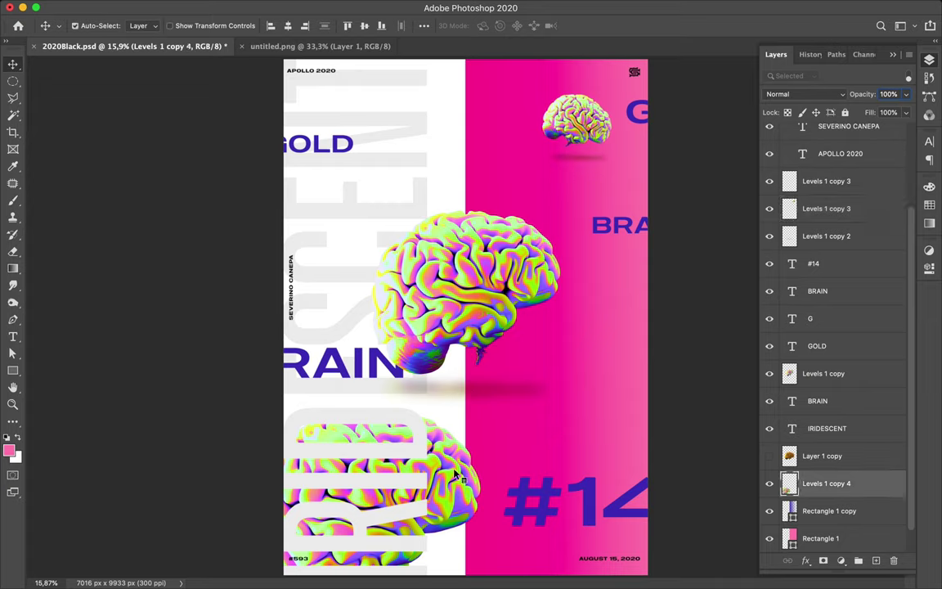
{"action": "key", "text": "super+t"}
{"action": "left_click_drag", "start_coordinate": [495, 398], "coordinate": [415, 343]}
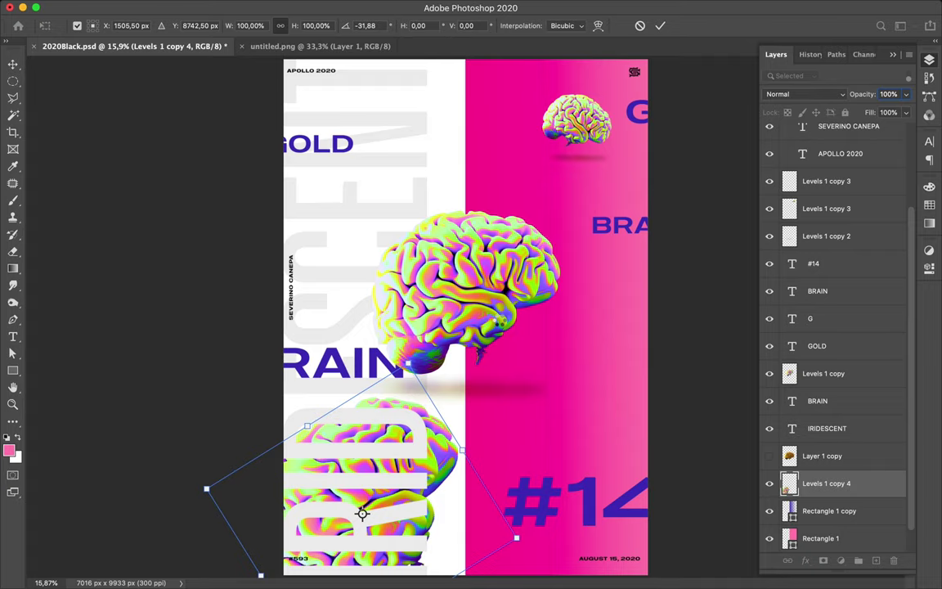
{"action": "key", "text": "Return"}
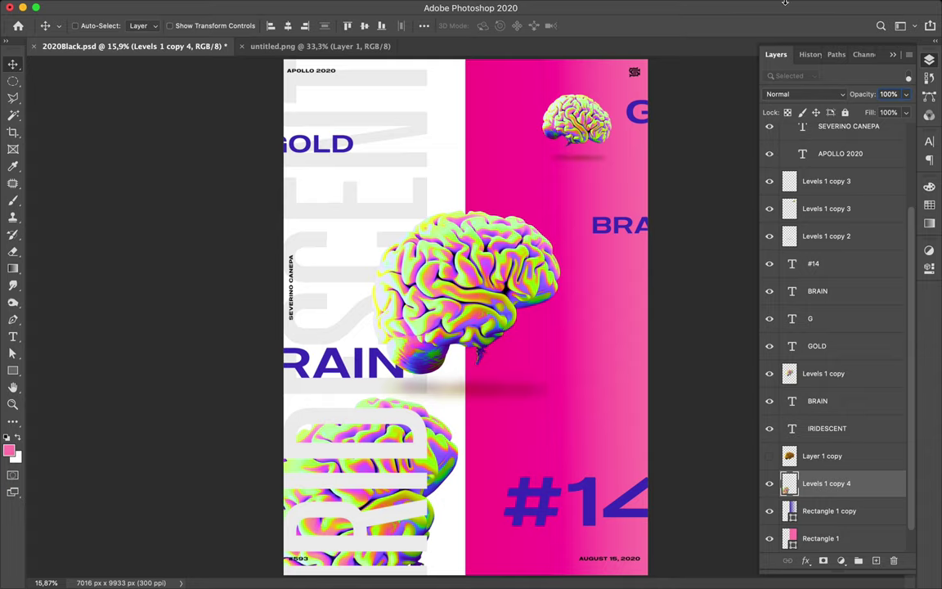
Step: Dismiss the Wi-Fi menu and save the poster as 2020Black.psd
{"action": "left_click", "coordinate": [715, 7]}
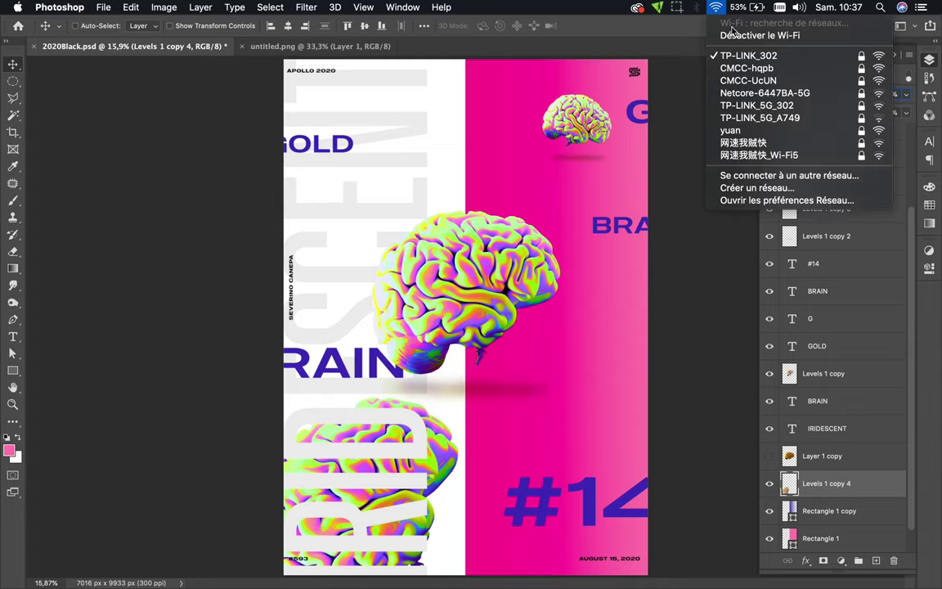
{"action": "left_click", "coordinate": [734, 36]}
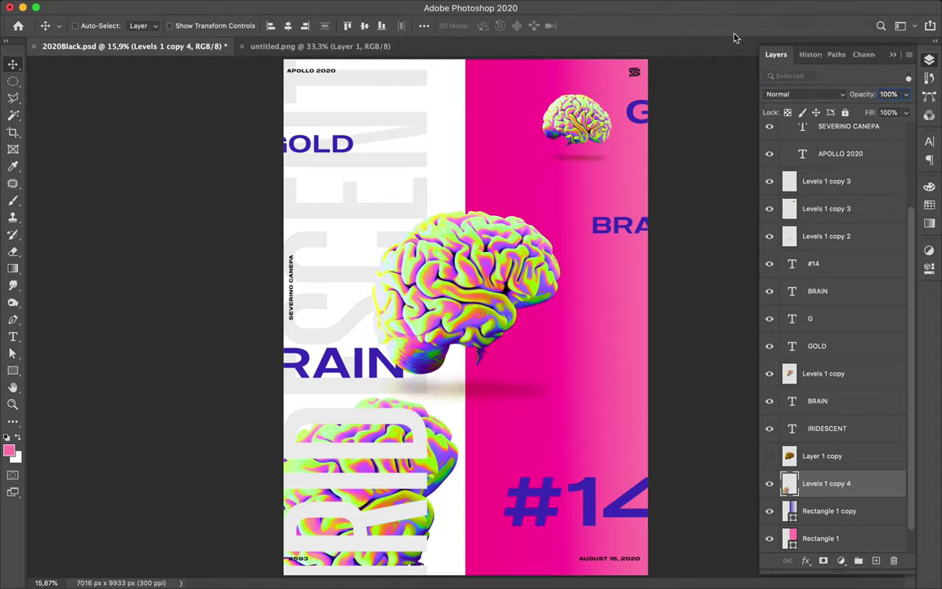
{"action": "key", "text": "ctrl"}
{"action": "key", "text": "ctrl+s"}
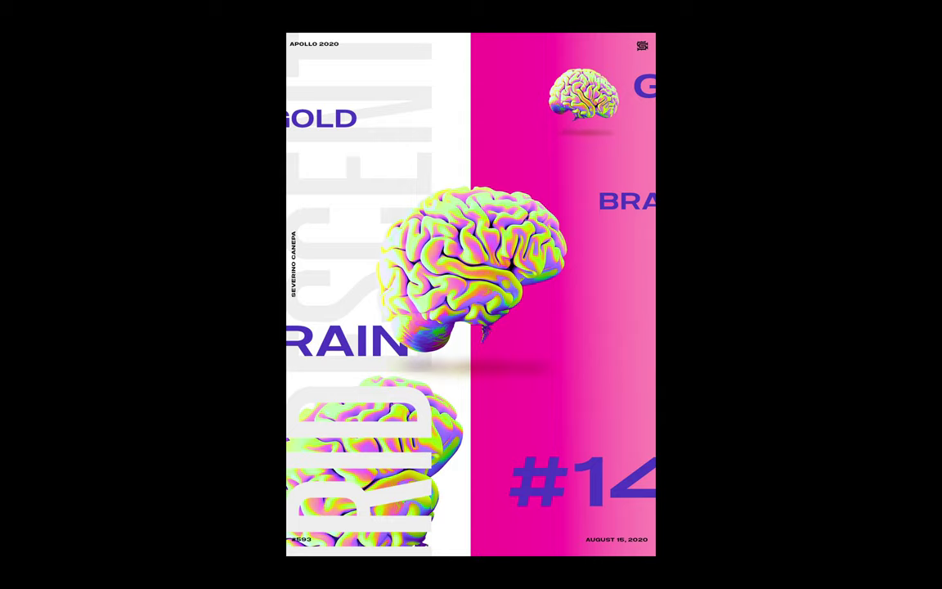